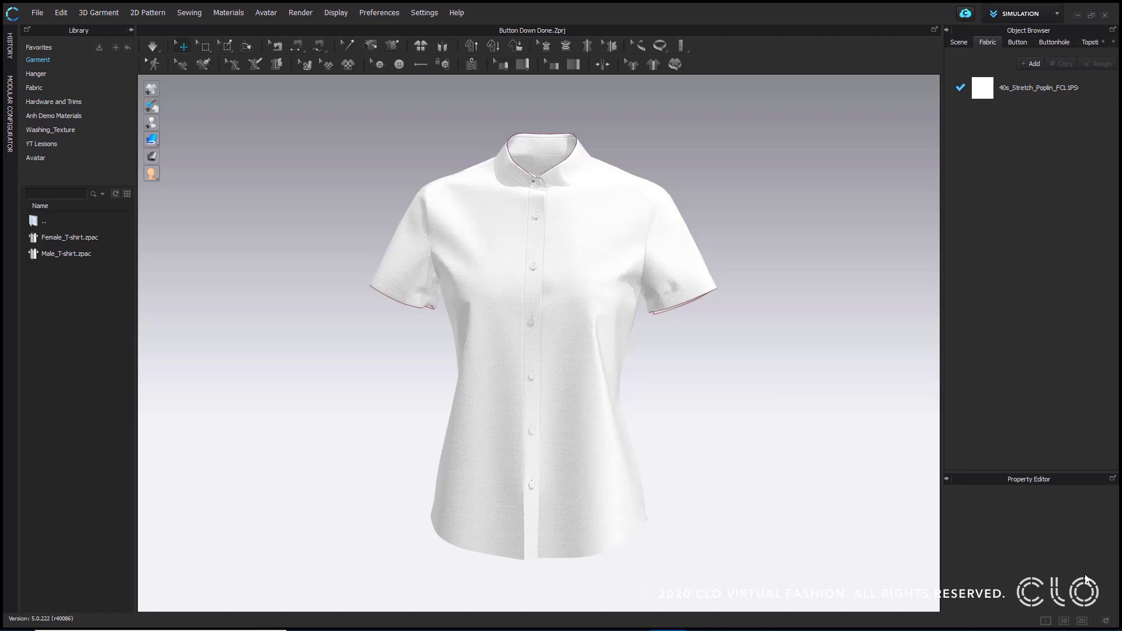
# - Examine the pleats on the back of the button-down shirt from close up and from several angles
pyautogui.moveTo(658, 284); pyautogui.dragTo(506, 316, button='right')
pyautogui.scroll(5, 615, 305)
pyautogui.scroll(3, 565, 318)
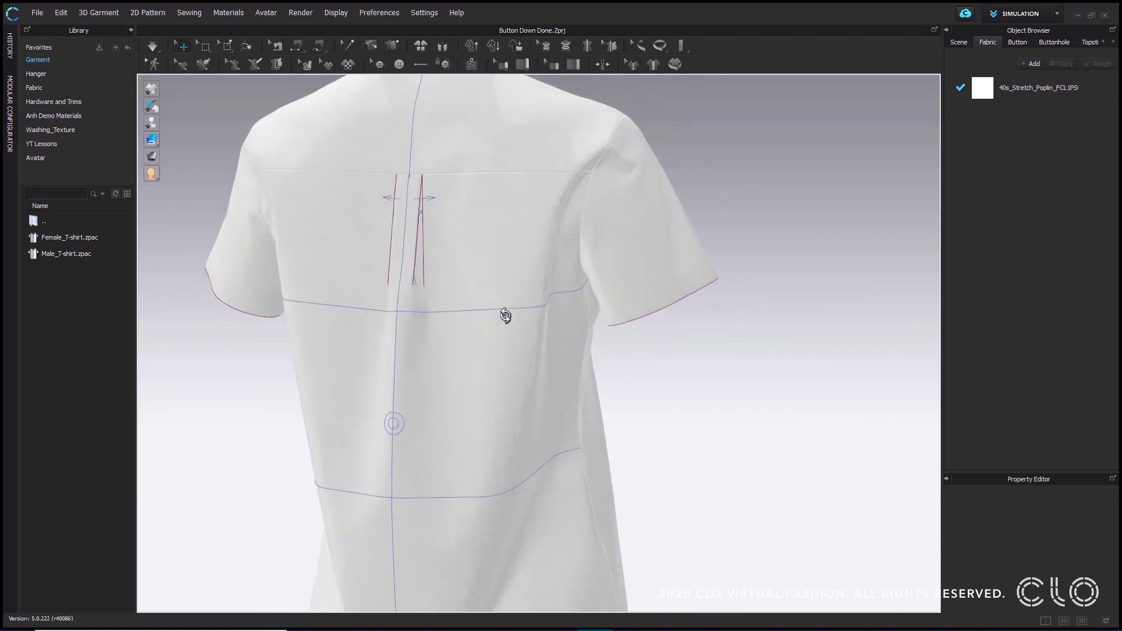
pyautogui.scroll(5, 570, 339)
pyautogui.moveTo(569, 338); pyautogui.dragTo(597, 271, button='middle')
pyautogui.scroll(-5, 623, 353)
pyautogui.moveTo(590, 293); pyautogui.dragTo(767, 346, button='right')
pyautogui.scroll(-2, 766, 345)
pyautogui.moveTo(766, 346); pyautogui.dragTo(758, 315, button='middle')
pyautogui.scroll(-2, 758, 315)
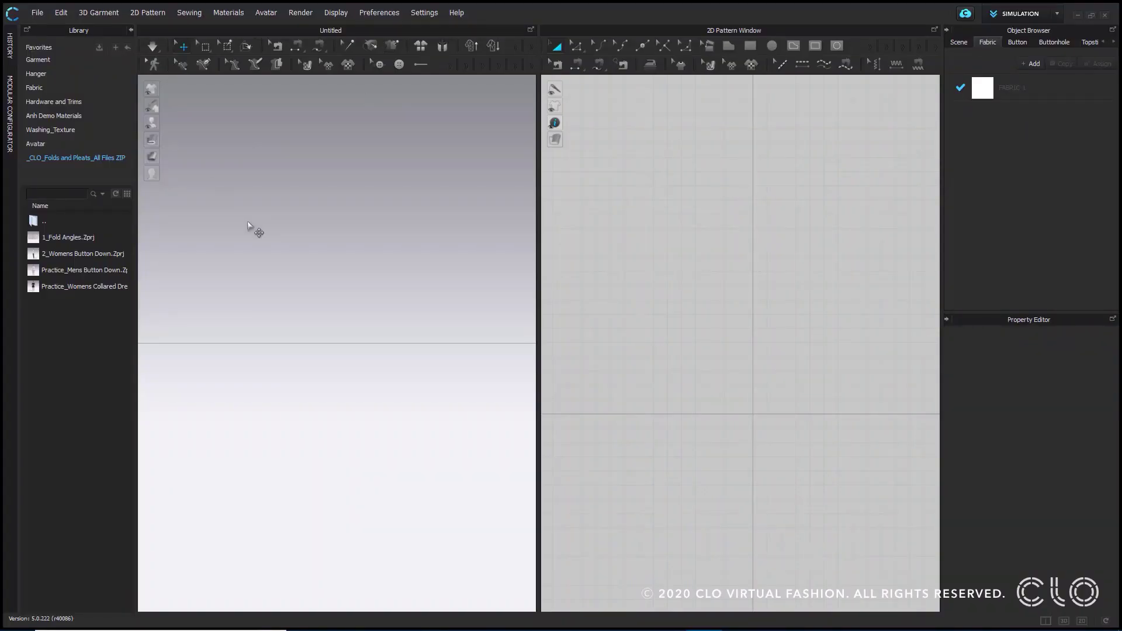
# - Open the project 1_Fold Angles.Zprj from the library, collapse the library, and enlarge the 2D pattern view
pyautogui.moveTo(107, 237)
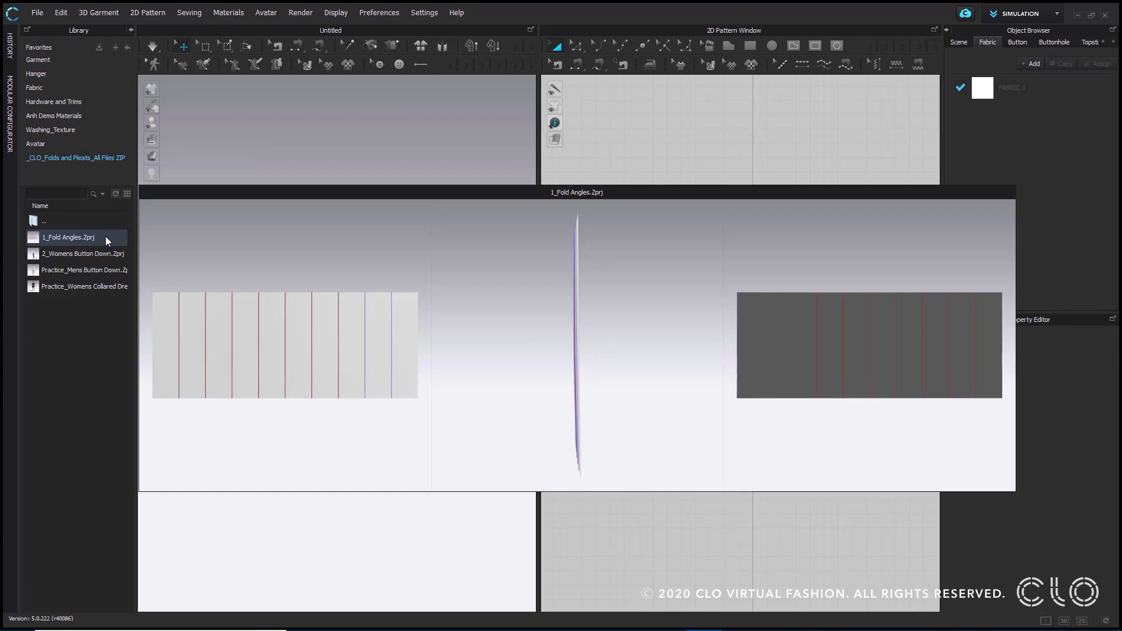
pyautogui.doubleClick(105, 236)
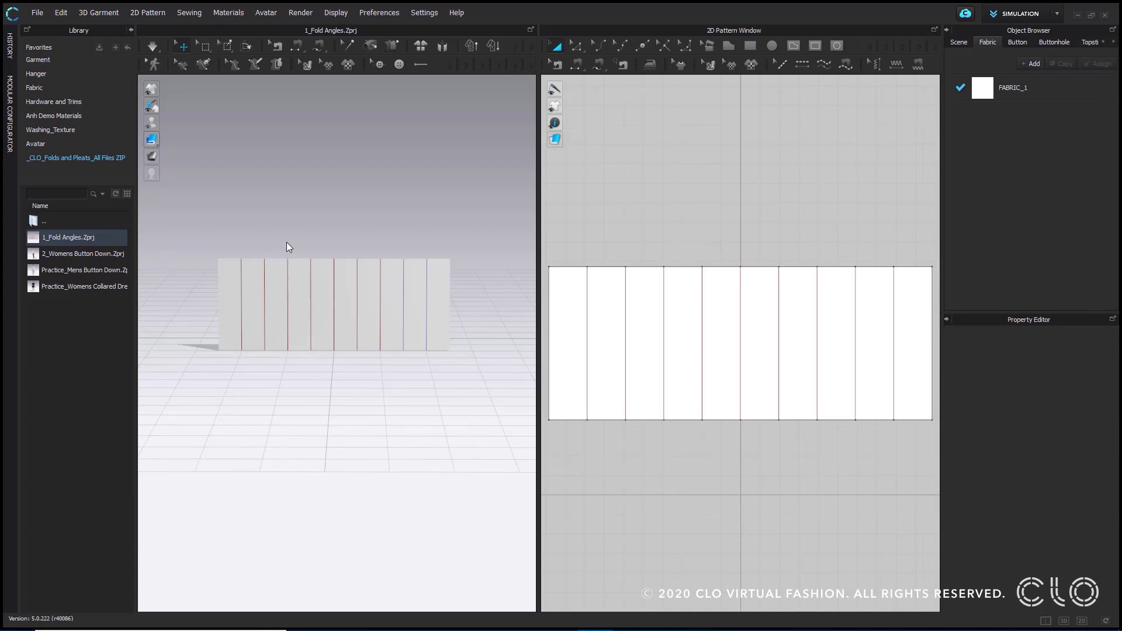
pyautogui.click(131, 31)
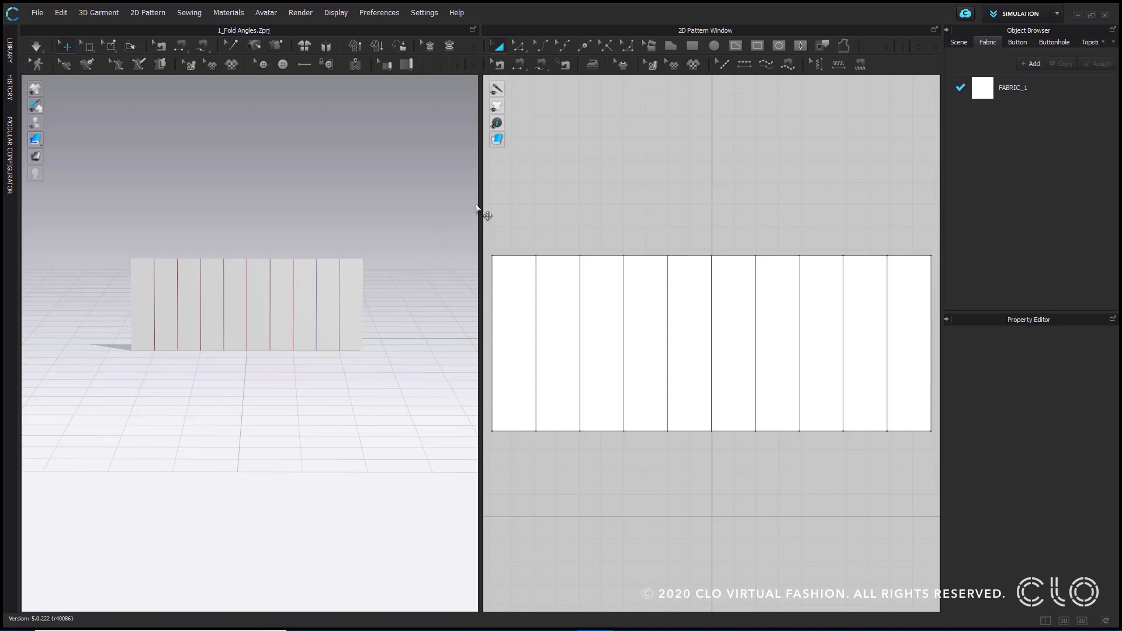
pyautogui.moveTo(479, 201); pyautogui.dragTo(343, 208)
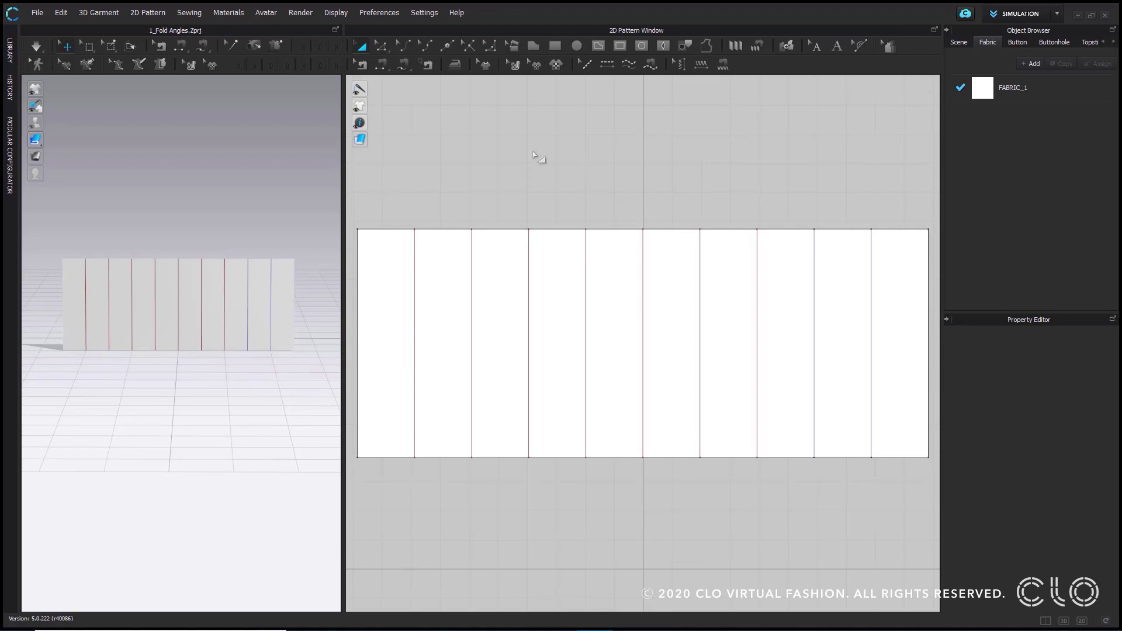
# - Select the first internal line of the rectangular pattern to inspect its fold properties
pyautogui.scroll(-2, 560, 137)
pyautogui.click(483, 202)
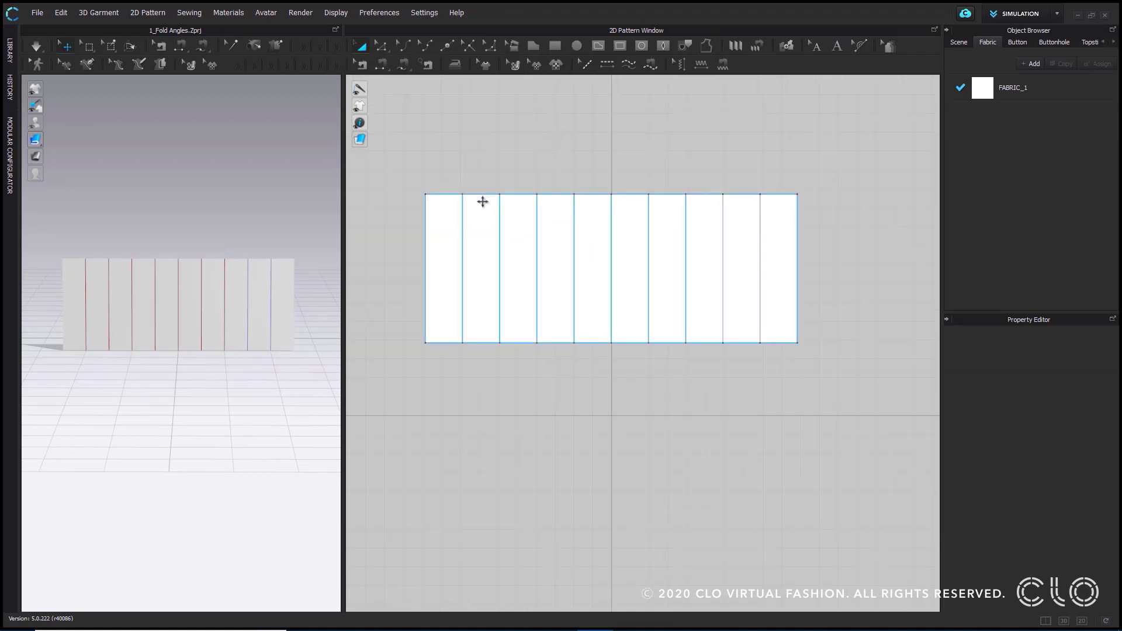
pyautogui.click(463, 229)
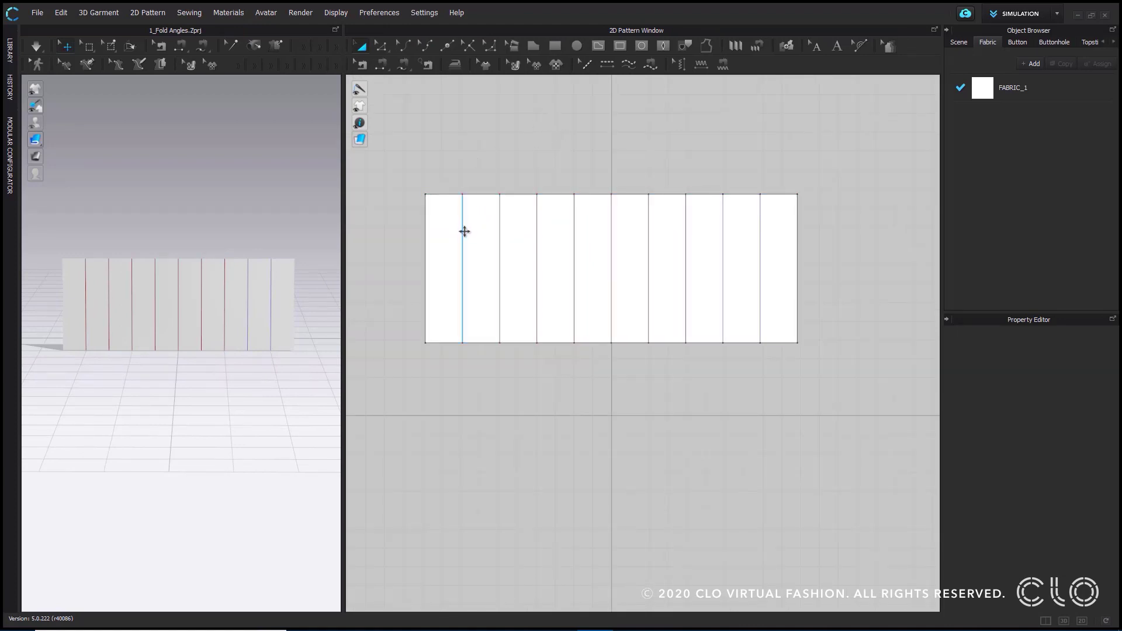
pyautogui.click(464, 232)
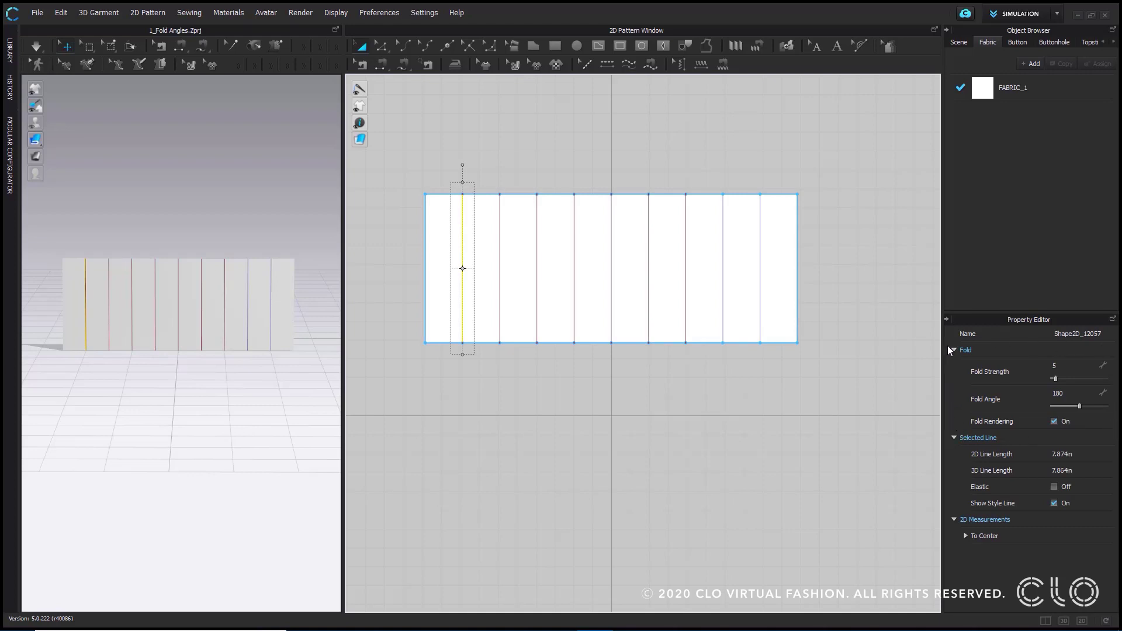
# - Trace the last two baselines near the pattern's right end as internal lines
pyautogui.moveTo(815, 255); pyautogui.dragTo(734, 255, button='middle')
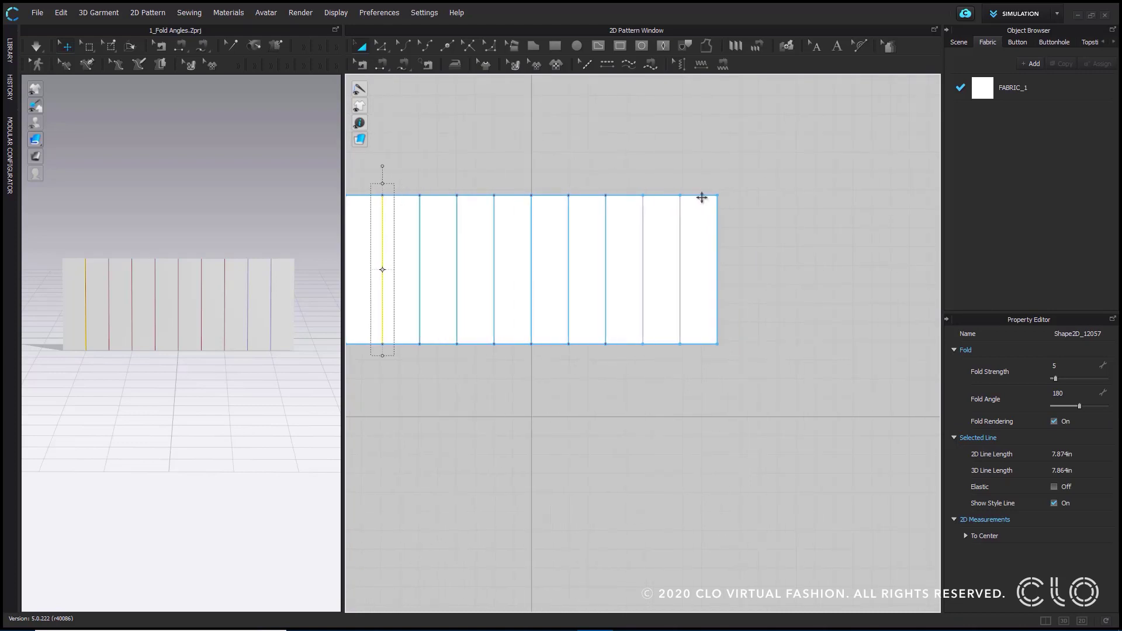
pyautogui.scroll(3, 760, 263)
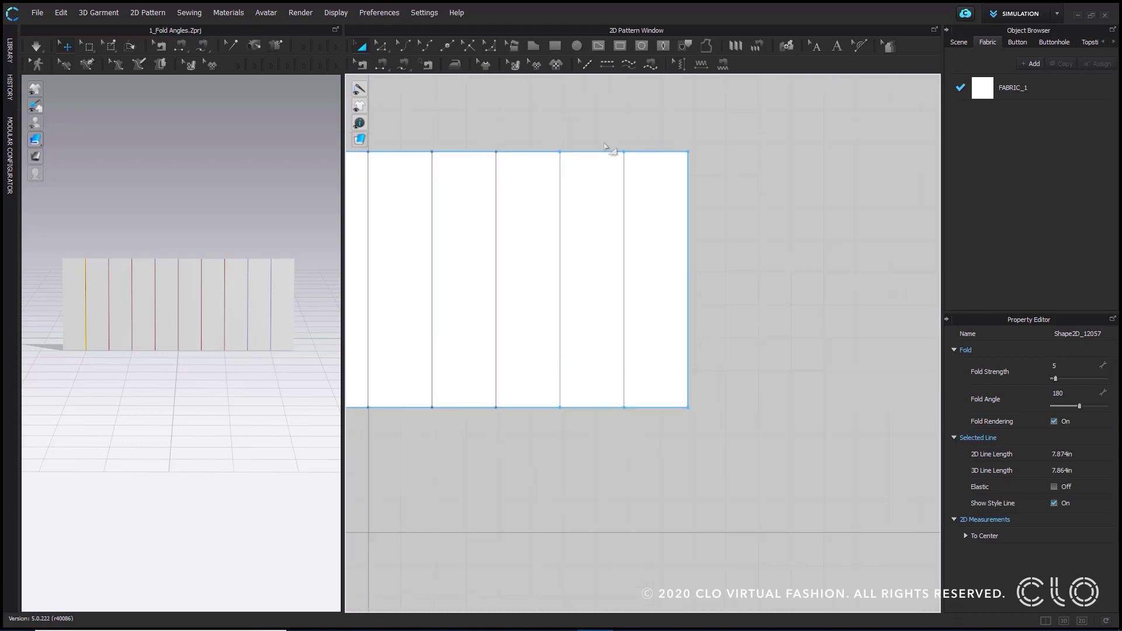
pyautogui.click(570, 286)
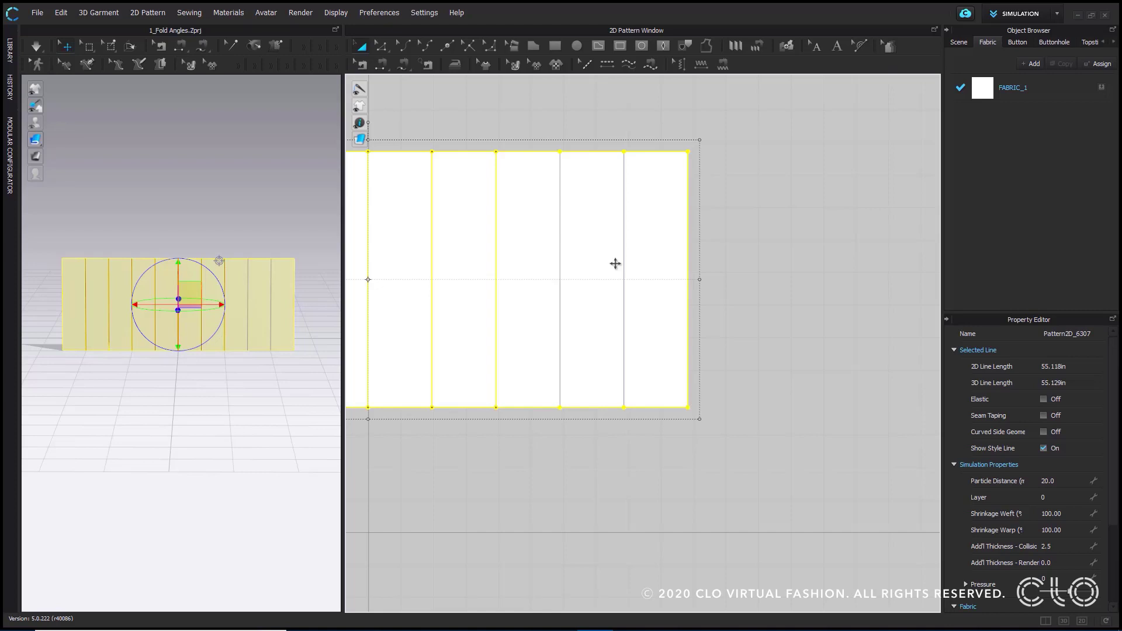
pyautogui.click(688, 46)
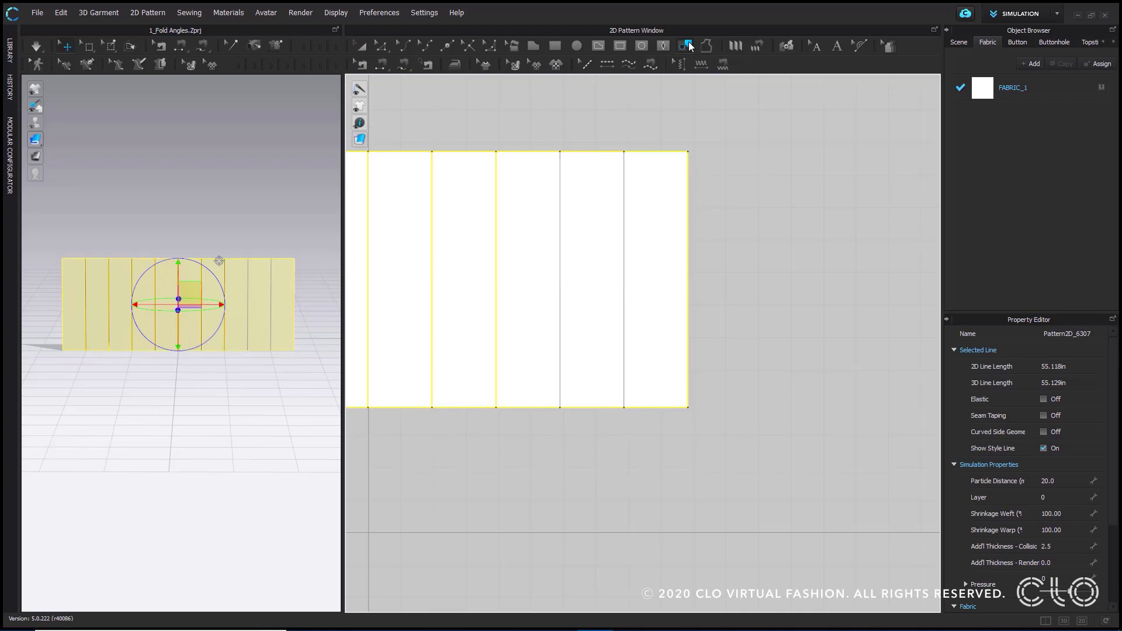
pyautogui.click(633, 209)
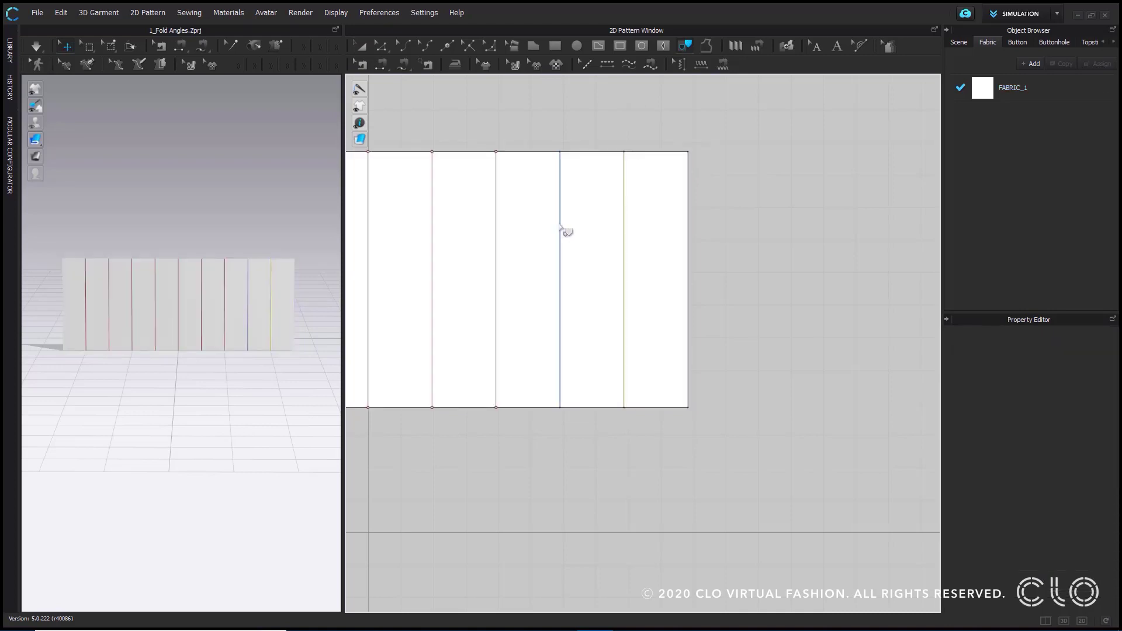
pyautogui.click(668, 250)
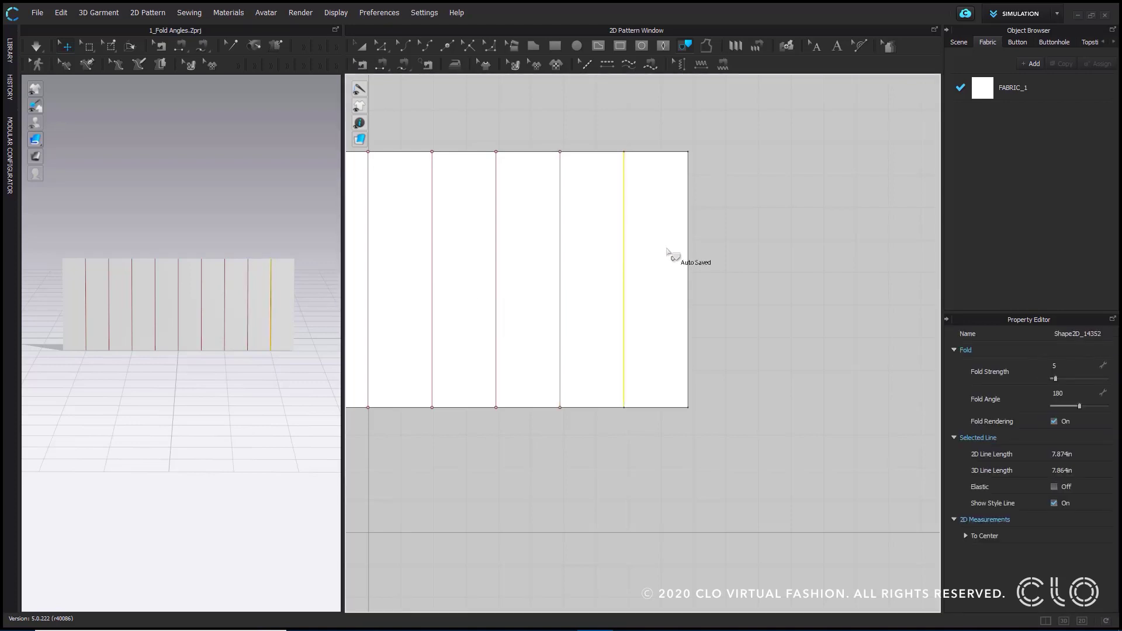
pyautogui.click(667, 250)
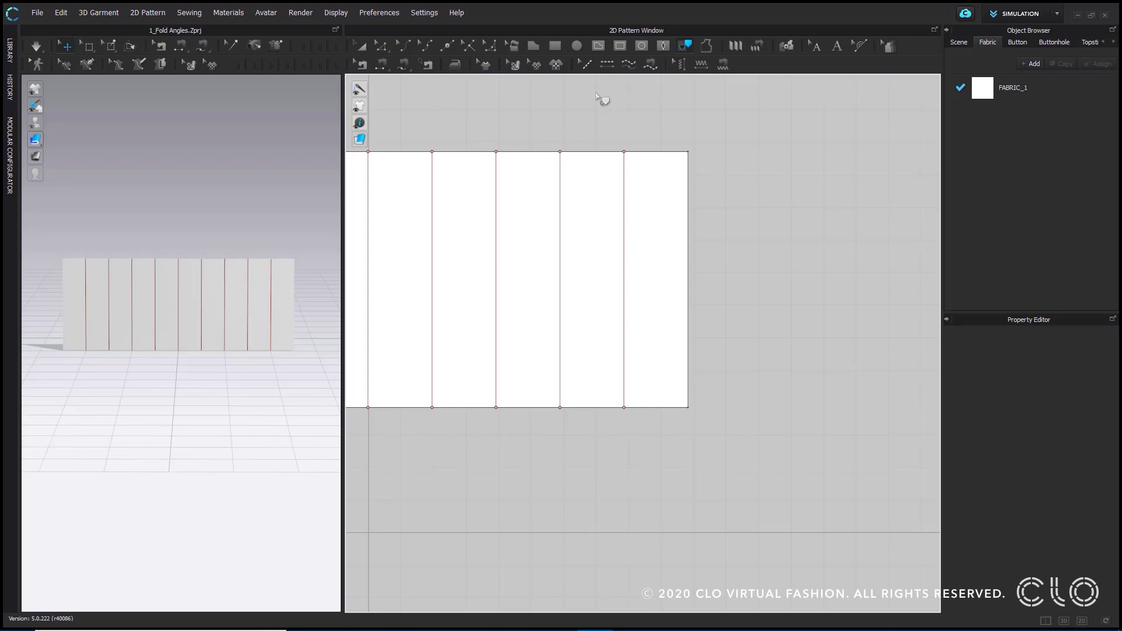
pyautogui.scroll(-1, 500, 82)
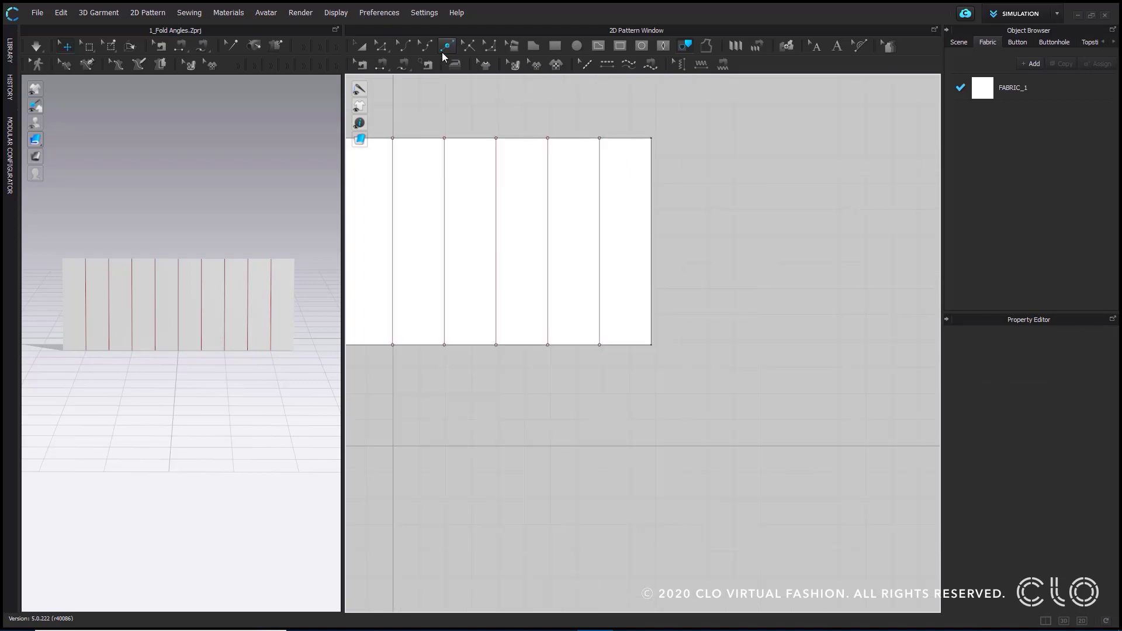
# - Select the last internal line on the pattern, run the simulation, and set the line's fold angle to 71
pyautogui.click(362, 46)
pyautogui.click(600, 214)
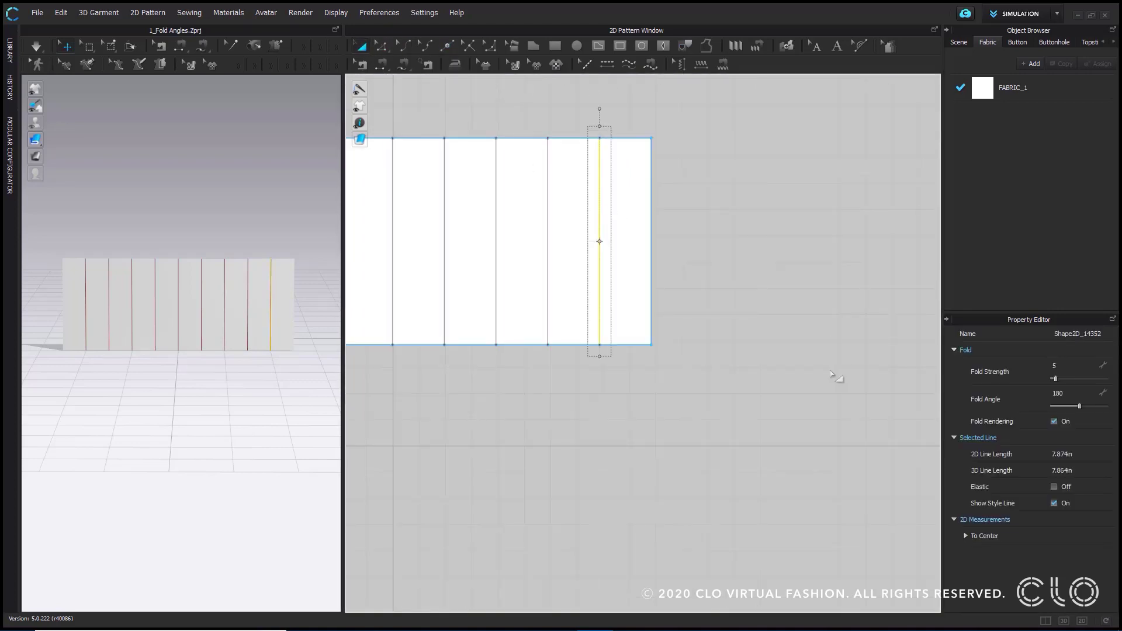
pyautogui.moveTo(303, 323); pyautogui.dragTo(228, 277, button='middle')
pyautogui.scroll(2, 274, 207)
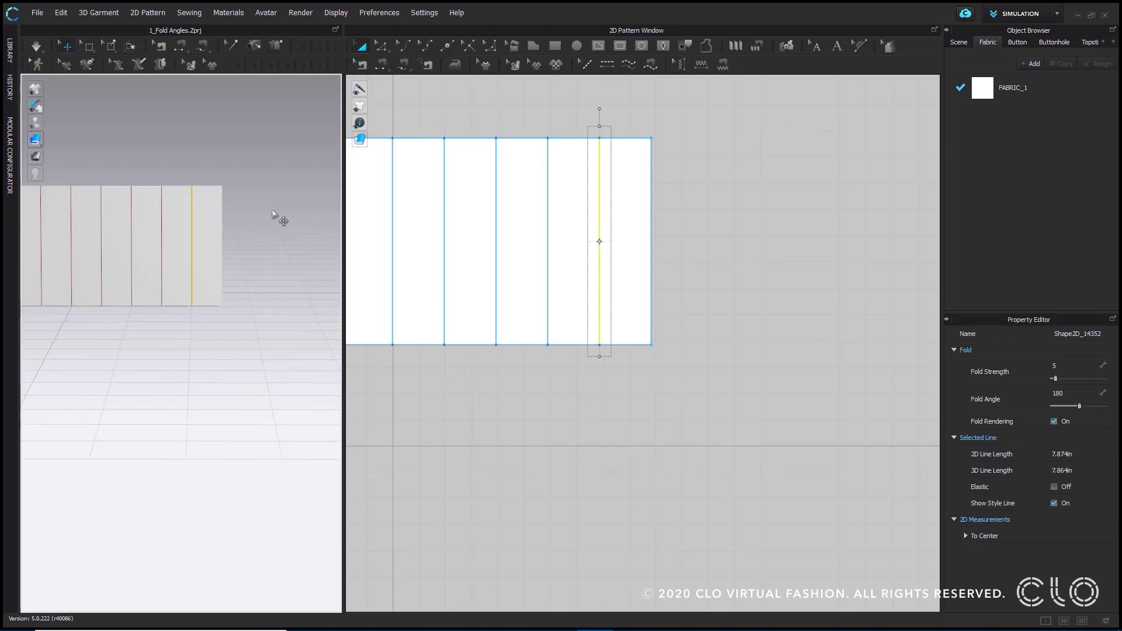
pyautogui.moveTo(241, 229)
pyautogui.mouseDown(button='right')
pyautogui.moveTo(240, 268)
pyautogui.moveTo(241, 233)
pyautogui.mouseUp(button='right')
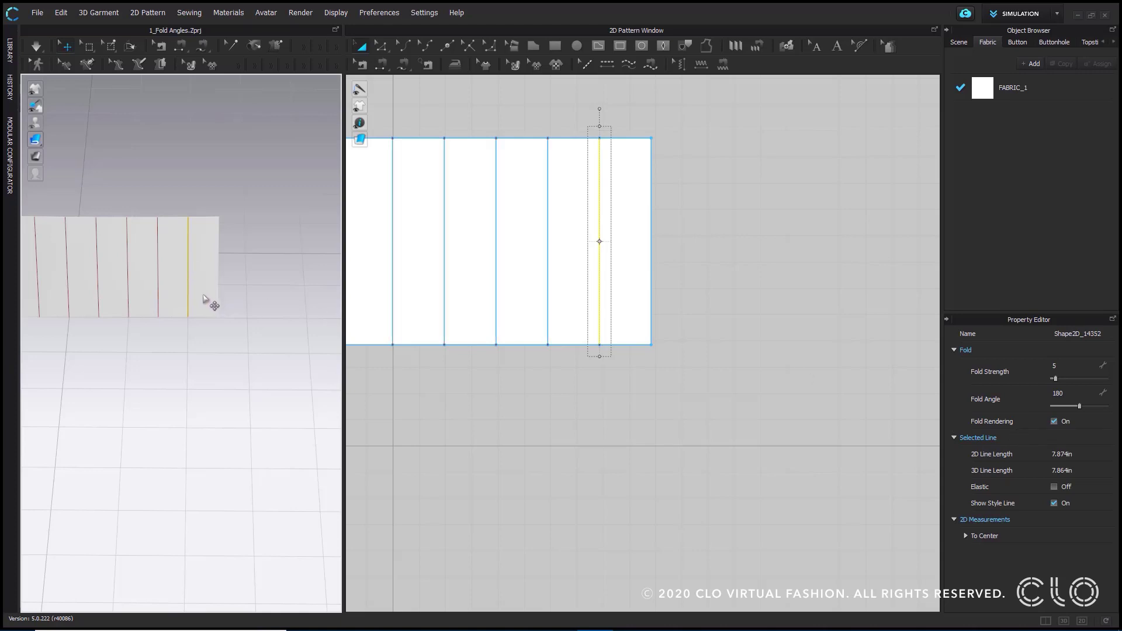
pyautogui.moveTo(201, 304); pyautogui.dragTo(231, 318, button='right')
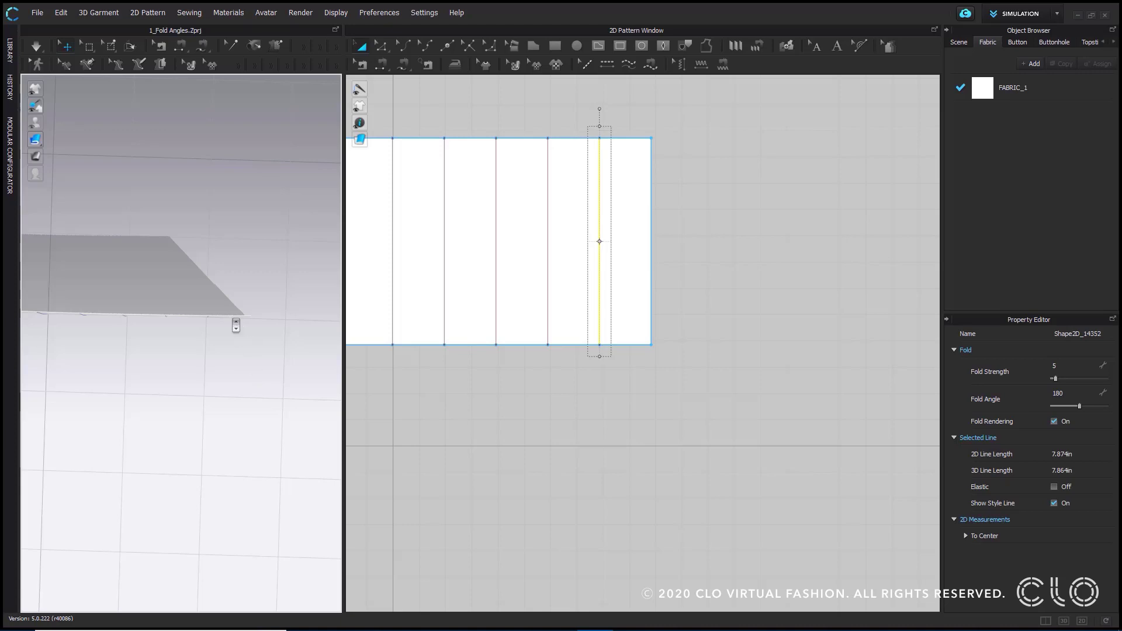
pyautogui.scroll(2, 232, 323)
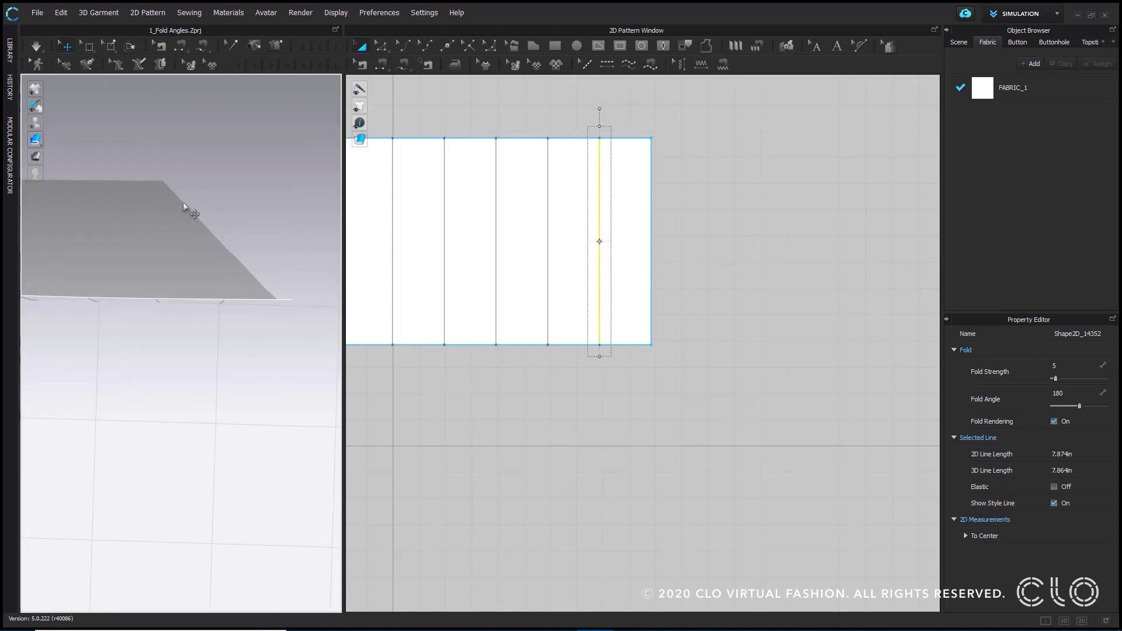
pyautogui.click(38, 52)
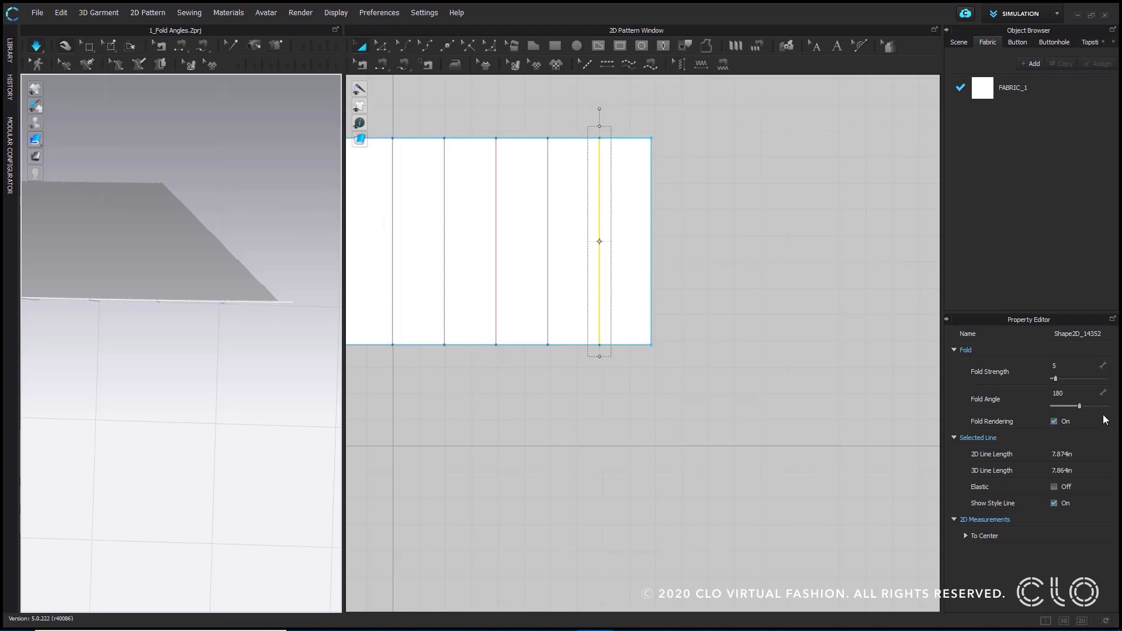
pyautogui.moveTo(1079, 404); pyautogui.dragTo(1064, 405)
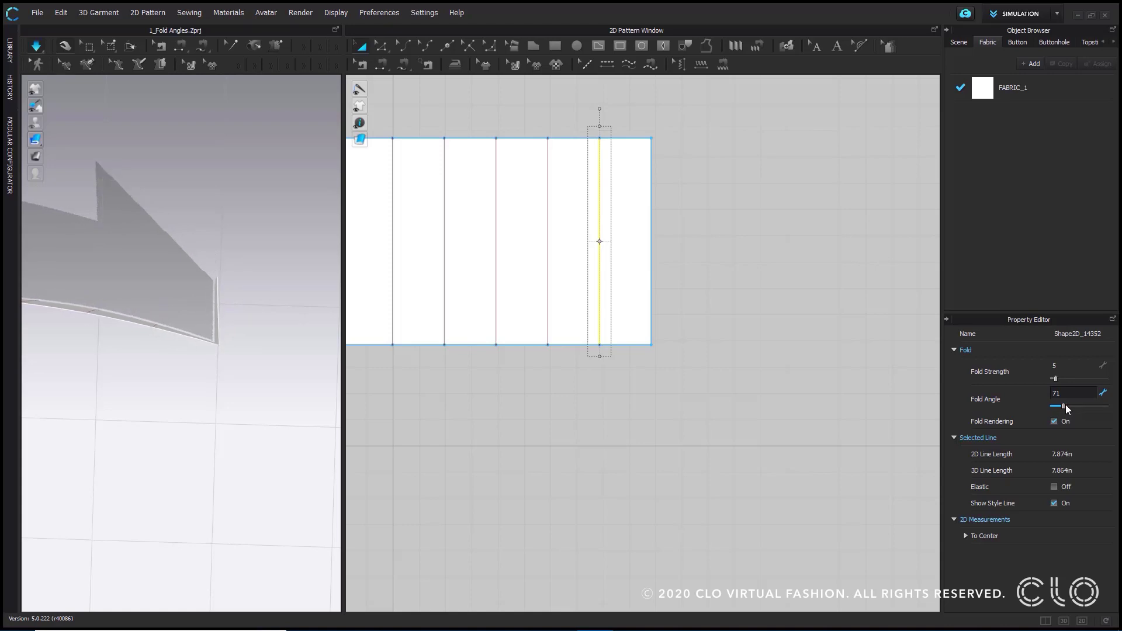
# - Set the last internal line's fold angle to 293, stop the simulation, and clear the selection
pyautogui.moveTo(1064, 406); pyautogui.dragTo(1096, 405)
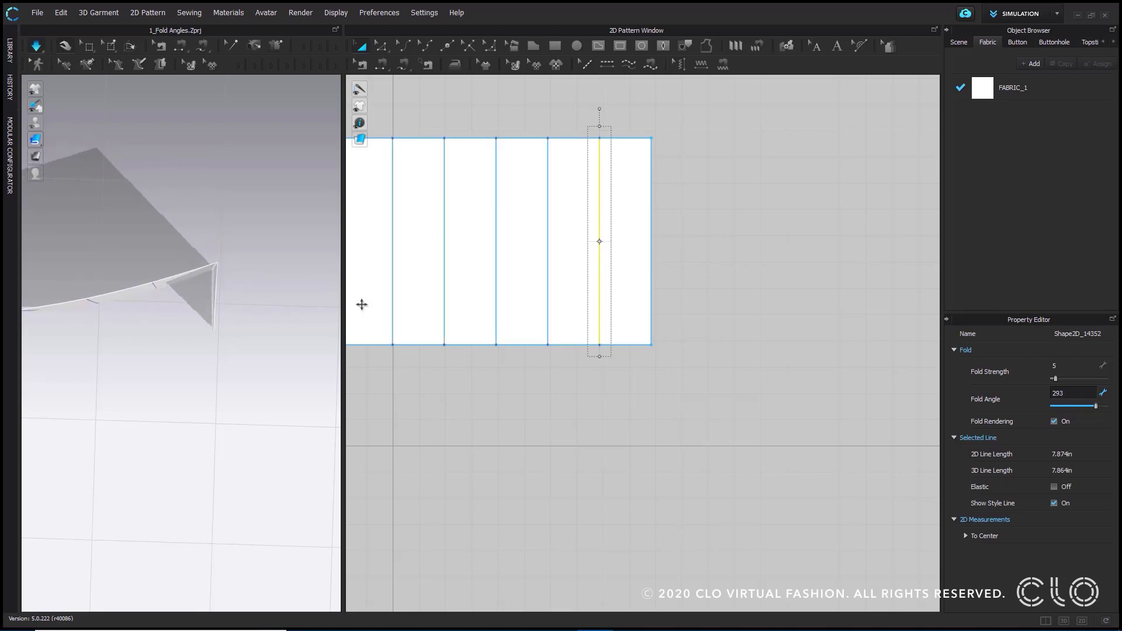
pyautogui.click(37, 47)
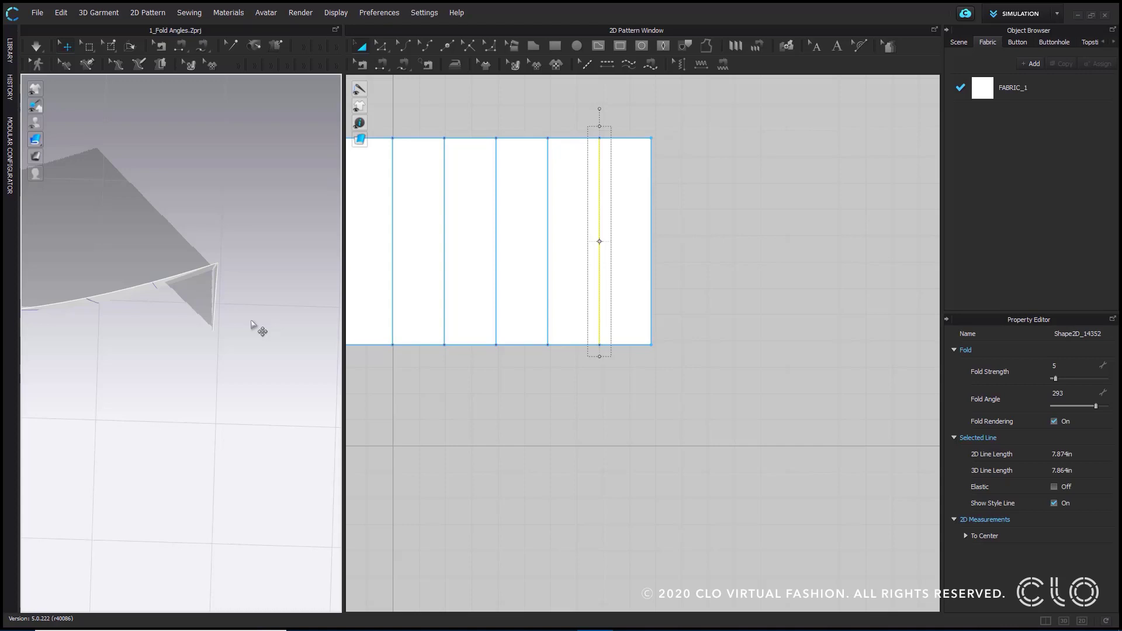
pyautogui.click(252, 321)
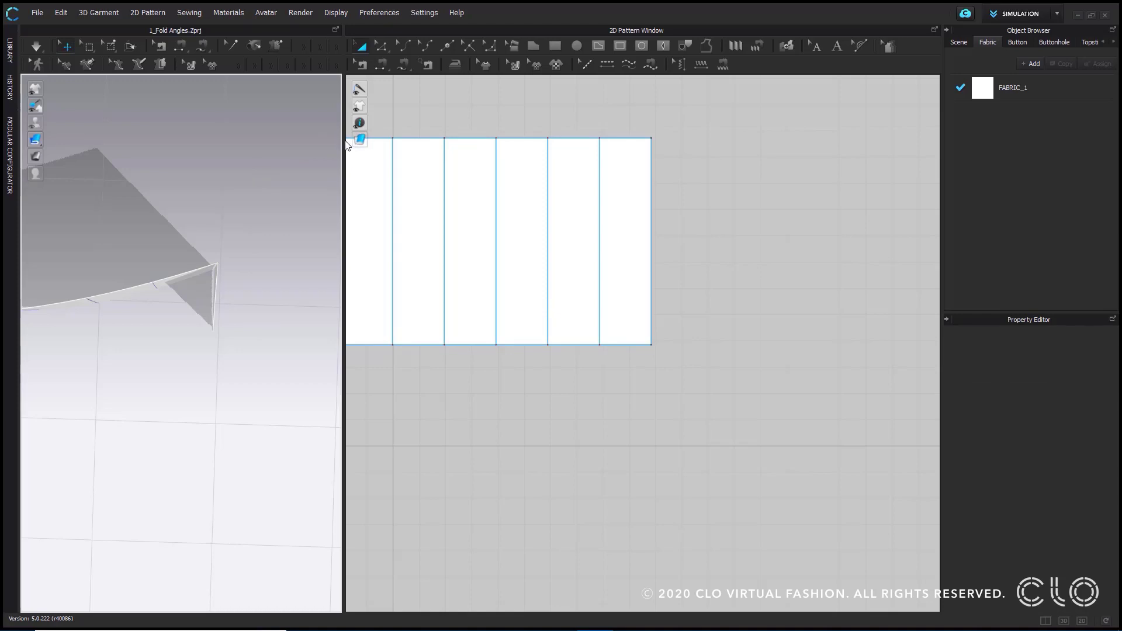
# - Enlarge the 3D view, reset the garment's 3D arrangement to flat, and fit the whole pattern in both views
pyautogui.moveTo(344, 147); pyautogui.dragTo(348, 147)
pyautogui.moveTo(419, 143); pyautogui.dragTo(572, 154)
pyautogui.click(304, 47)
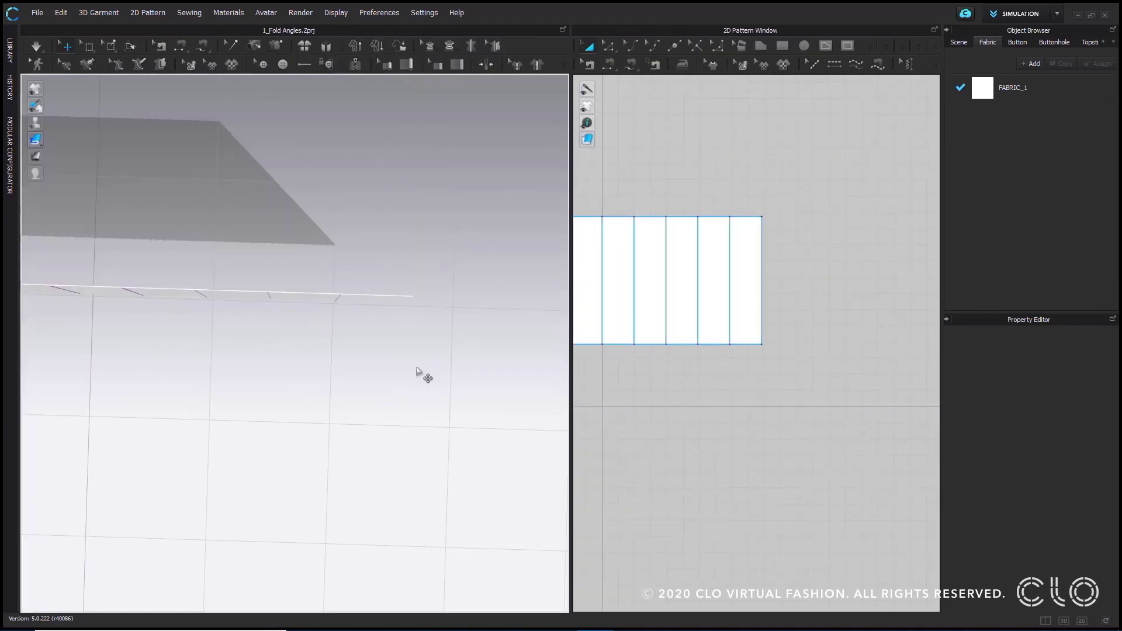
pyautogui.scroll(-3, 268, 347)
pyautogui.moveTo(268, 350); pyautogui.dragTo(296, 220, button='right')
pyautogui.moveTo(297, 220); pyautogui.dragTo(298, 345, button='middle')
pyautogui.scroll(-4, 639, 275)
pyautogui.moveTo(650, 375); pyautogui.dragTo(771, 411, button='middle')
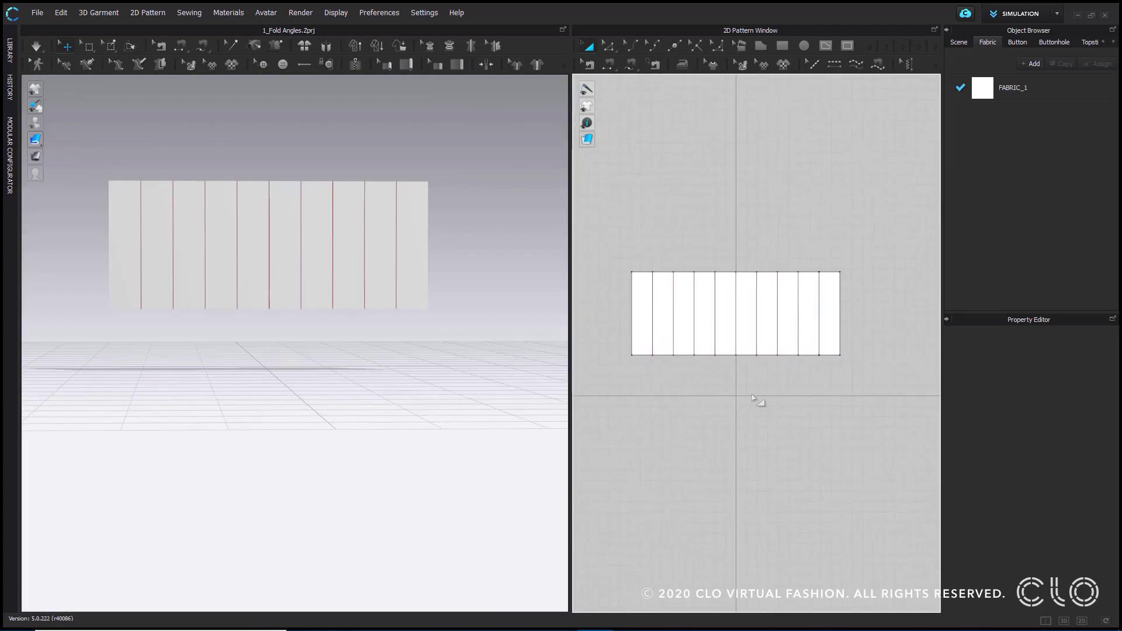
# - Set the fold angle to 0 for every other internal line, starting with the first, then clear the selection
pyautogui.click(653, 331)
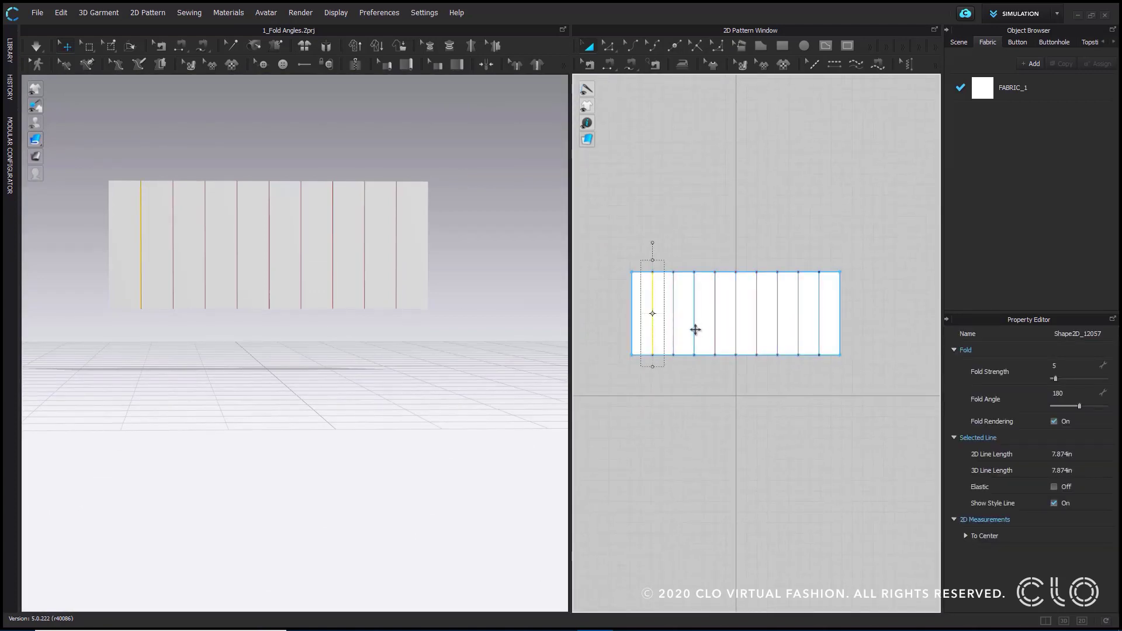
pyautogui.keyDown('shift'); pyautogui.click(694, 328); pyautogui.keyUp('shift')
pyautogui.keyDown('shift'); pyautogui.click(736, 329); pyautogui.keyUp('shift')
pyautogui.keyDown('shift'); pyautogui.click(778, 330); pyautogui.keyUp('shift')
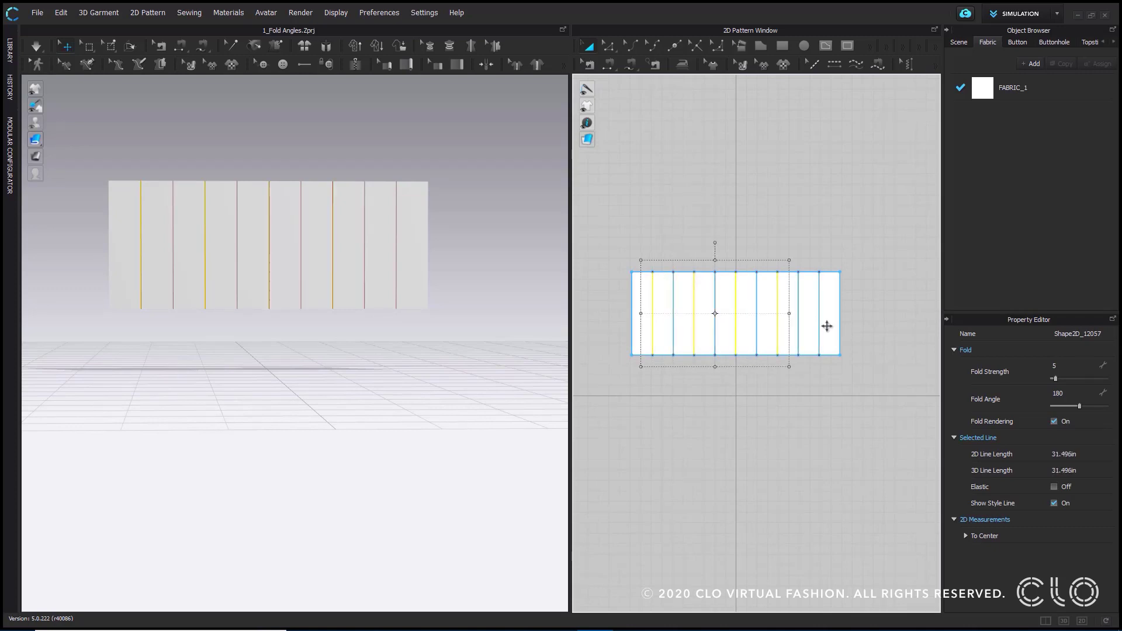
pyautogui.keyDown('shift'); pyautogui.click(819, 331); pyautogui.keyUp('shift')
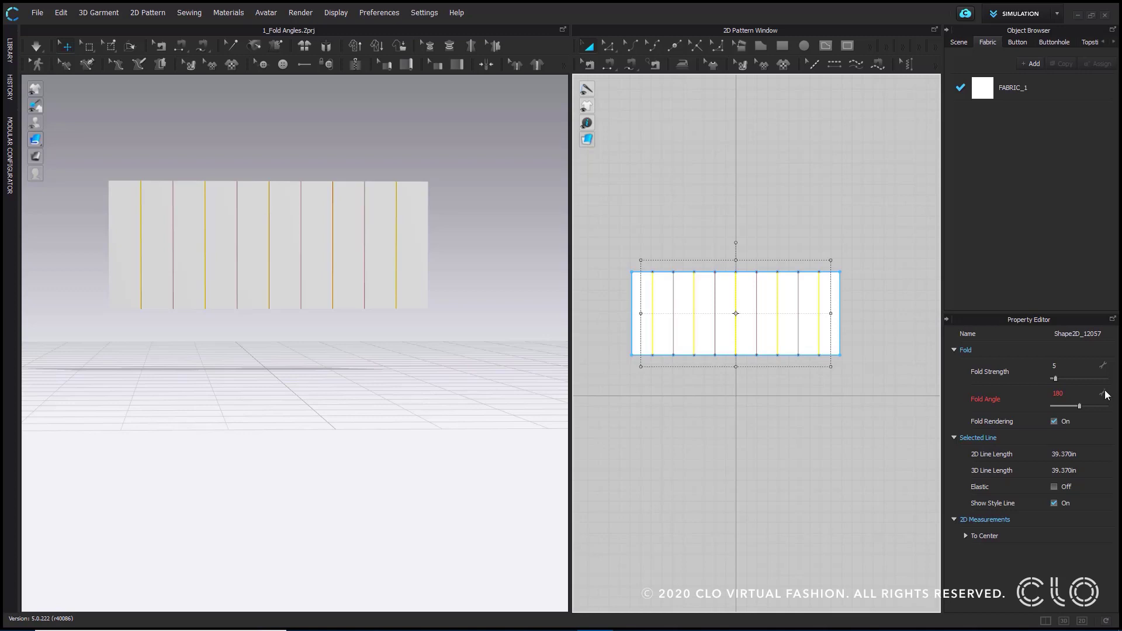
pyautogui.click(1071, 394)
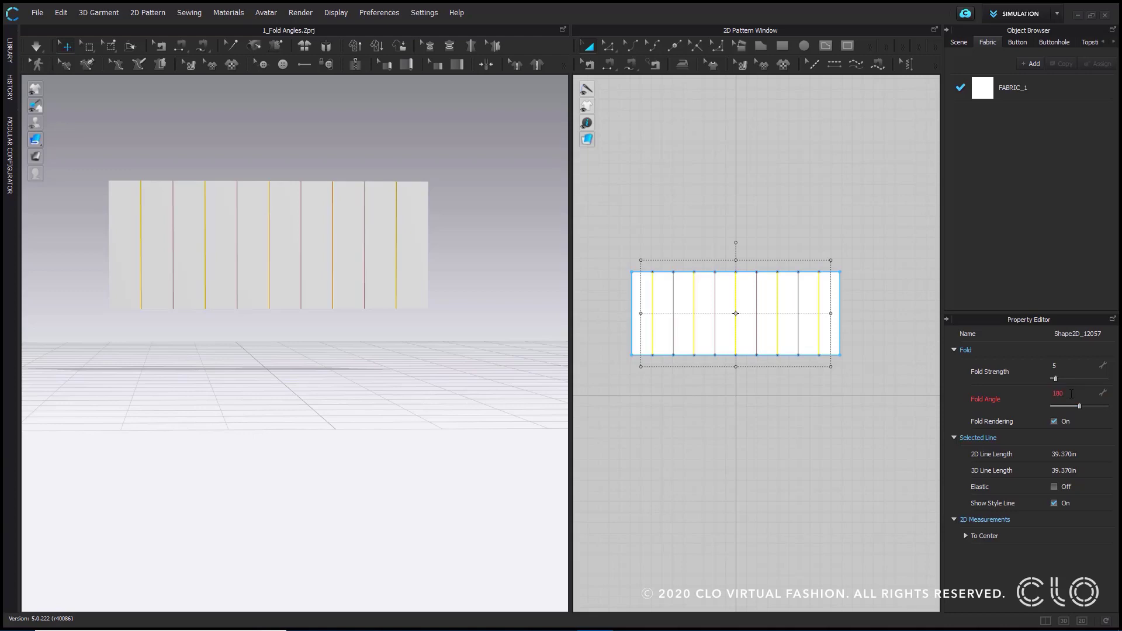
pyautogui.write('0')
pyautogui.press('Return')
pyautogui.click(848, 333)
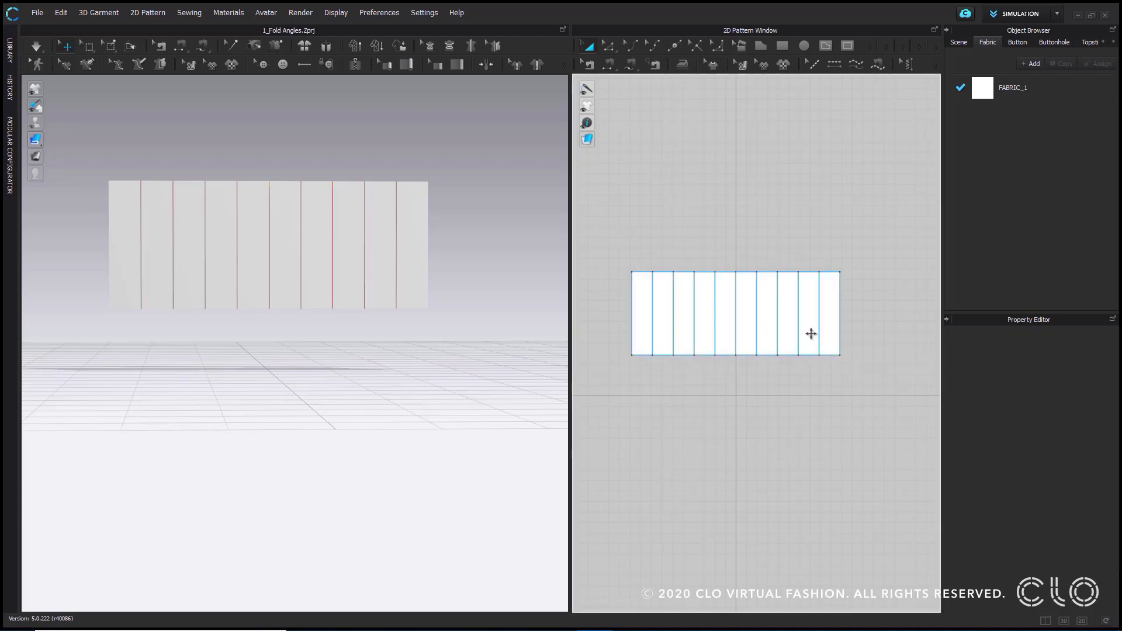
# - Set the fold angle to 360 for the second, fourth, sixth and eighth internal lines, and clear the selection
pyautogui.click(800, 334)
pyautogui.keyDown('shift'); pyautogui.click(755, 333); pyautogui.keyUp('shift')
pyautogui.keyDown('shift'); pyautogui.click(715, 331); pyautogui.keyUp('shift')
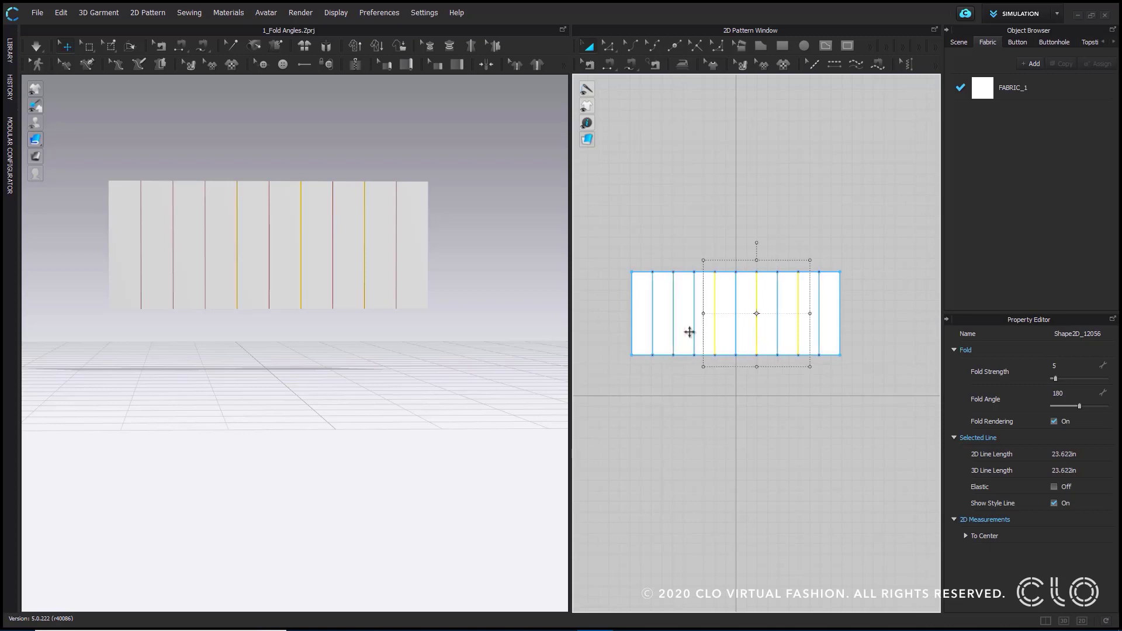
pyautogui.keyDown('shift'); pyautogui.click(673, 330); pyautogui.keyUp('shift')
pyautogui.doubleClick(1079, 390)
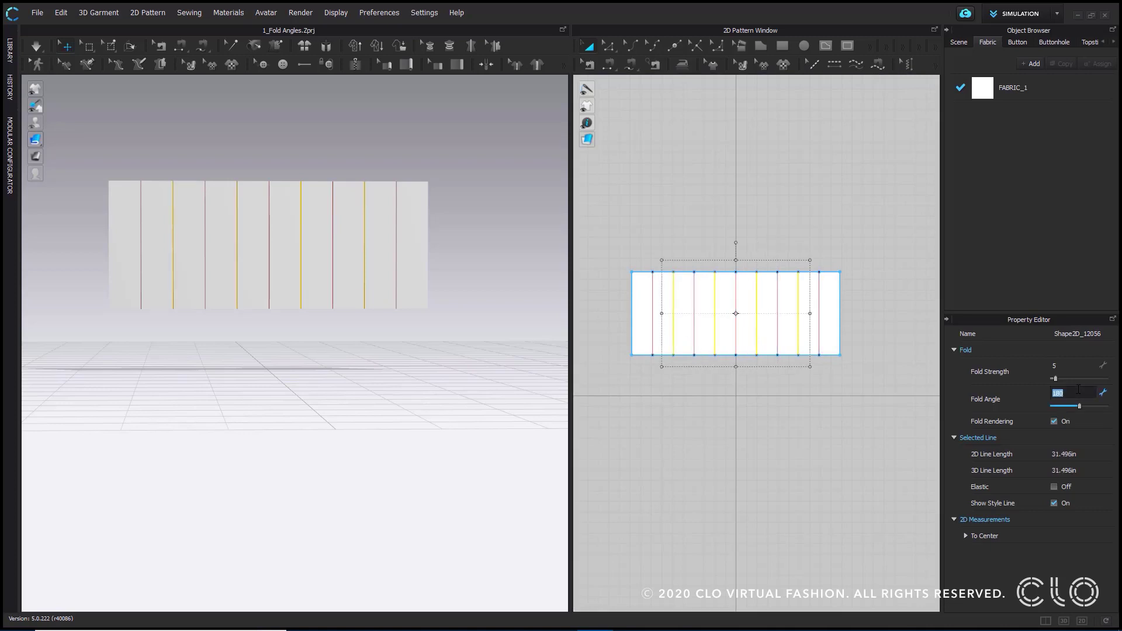
pyautogui.write('360')
pyautogui.press('Return')
pyautogui.click(733, 437)
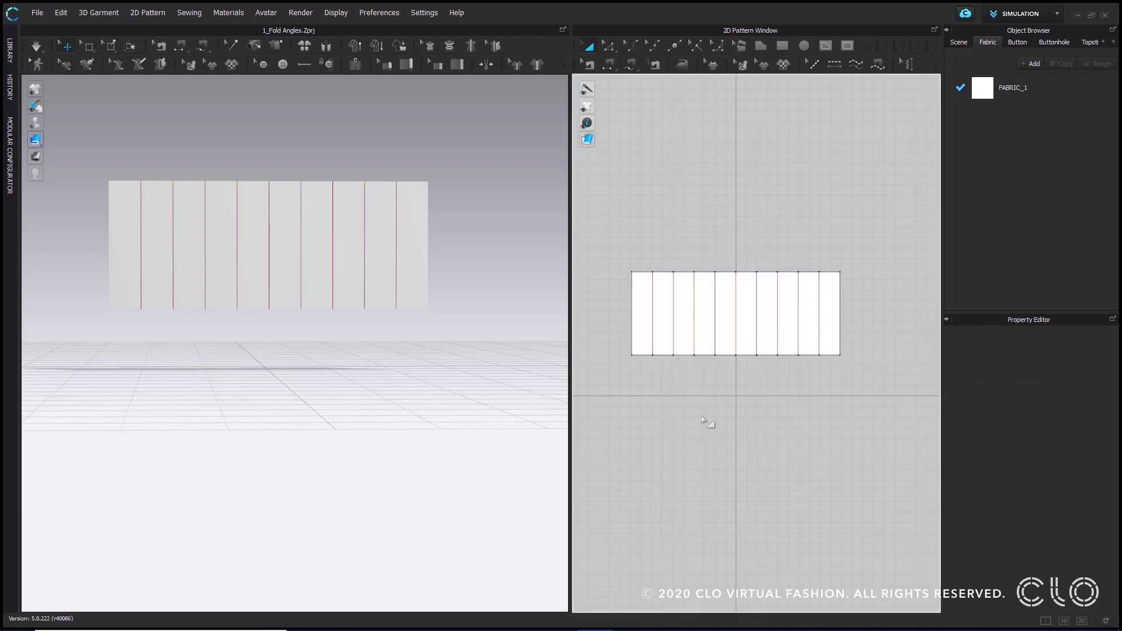
# - Apply Strengthen to the flat pattern in the 3D view and run the simulation to fold it
pyautogui.moveTo(281, 328); pyautogui.dragTo(311, 416, button='right')
pyautogui.moveTo(325, 383); pyautogui.dragTo(343, 295, button='middle')
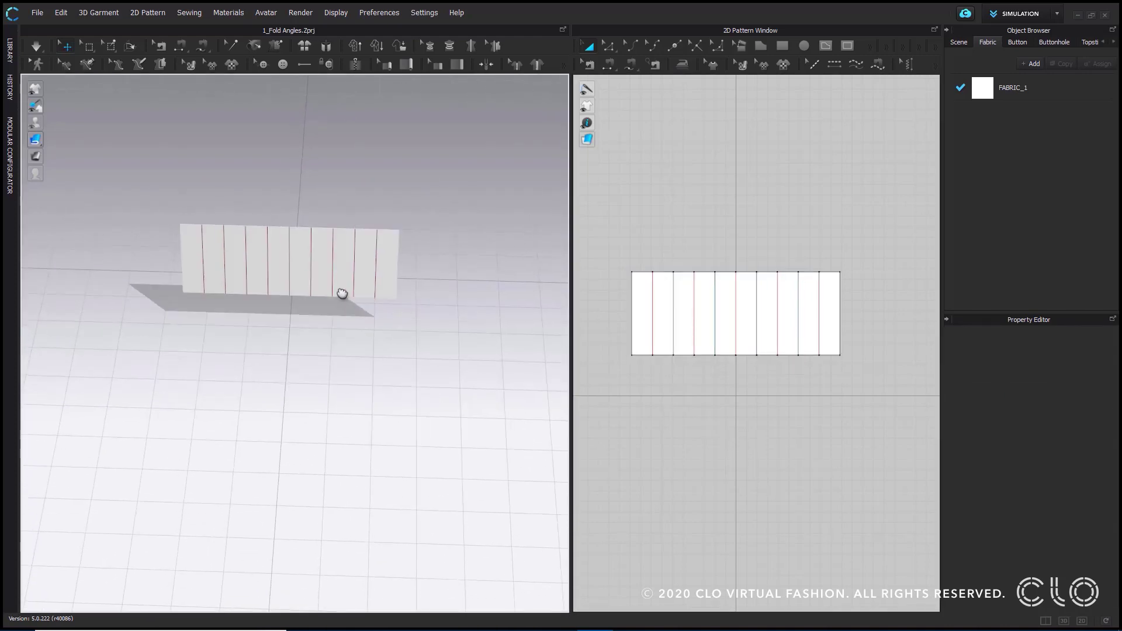
pyautogui.scroll(2, 356, 251)
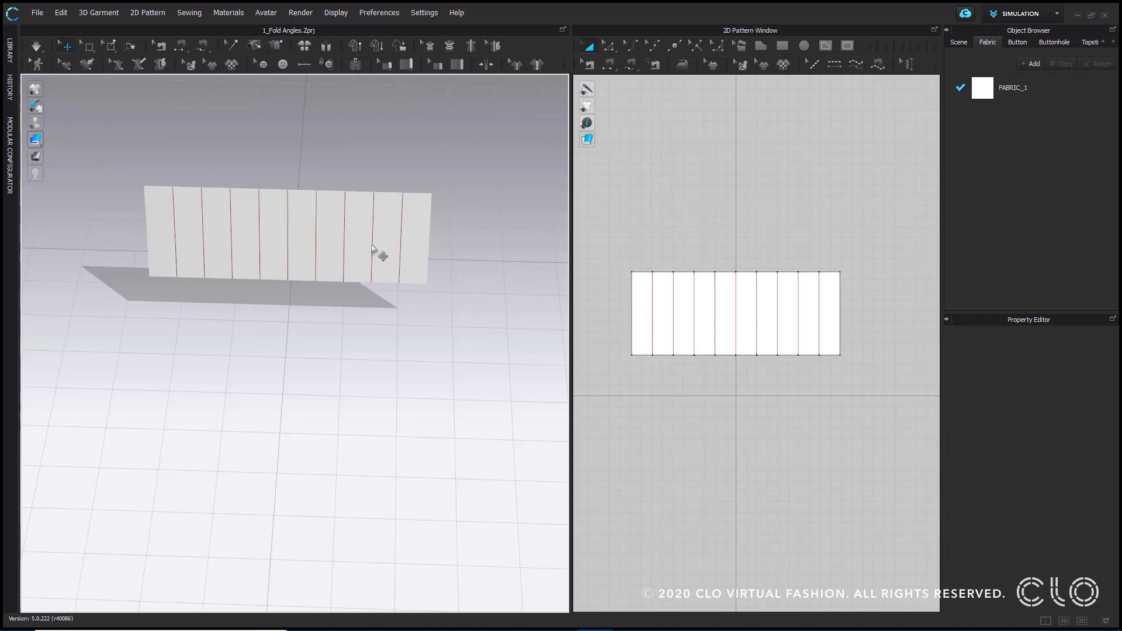
pyautogui.rightClick(298, 221)
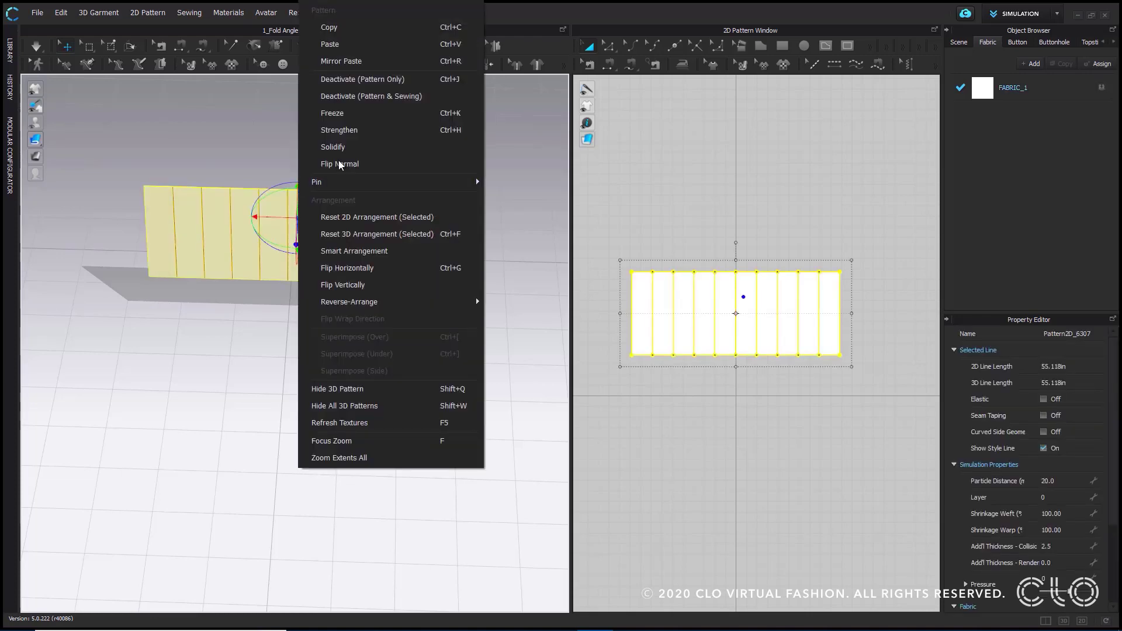
pyautogui.click(388, 131)
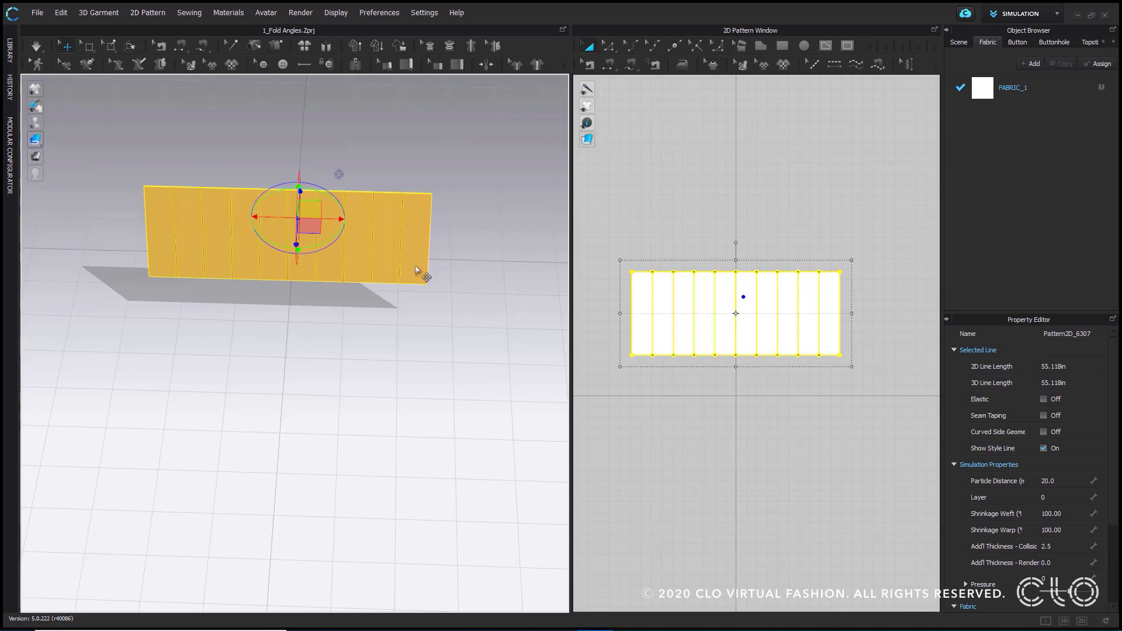
pyautogui.press('space')
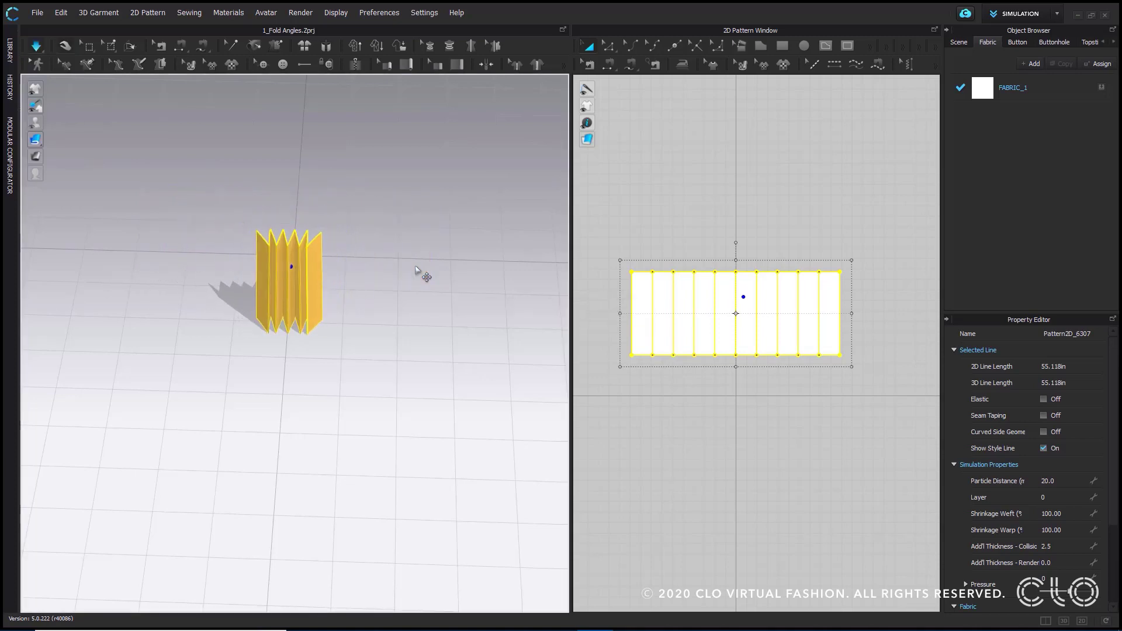
# - Pull the pleated pattern sideways during the simulation, remove the Strengthen setting, and clear the selection
pyautogui.moveTo(384, 385); pyautogui.dragTo(343, 233, button='right')
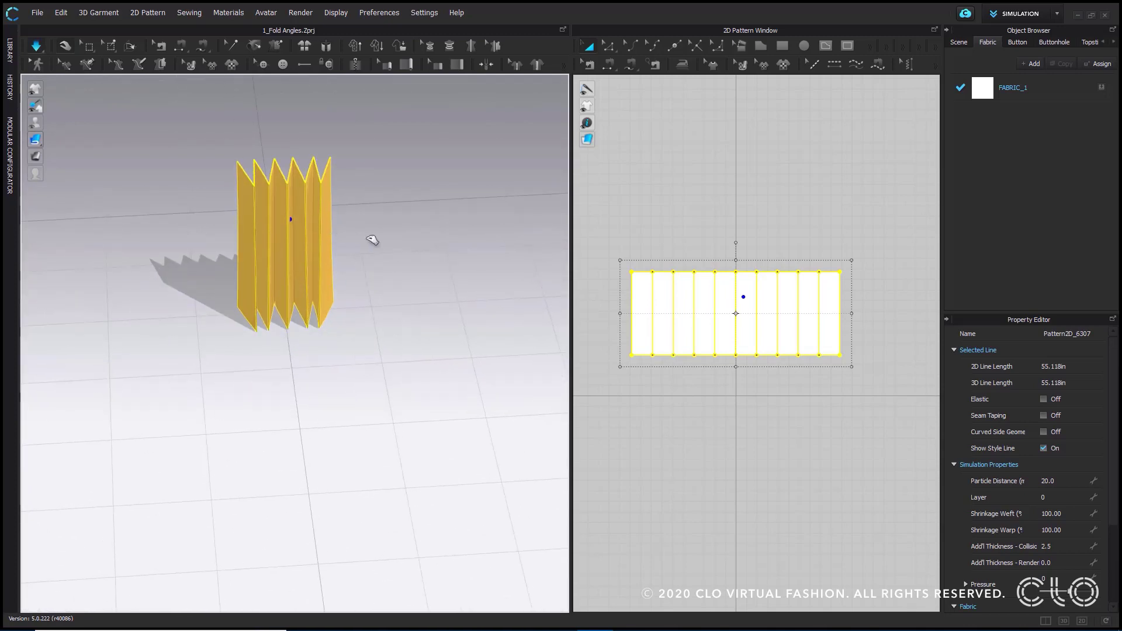
pyautogui.scroll(3, 421, 239)
pyautogui.moveTo(299, 237); pyautogui.dragTo(179, 241)
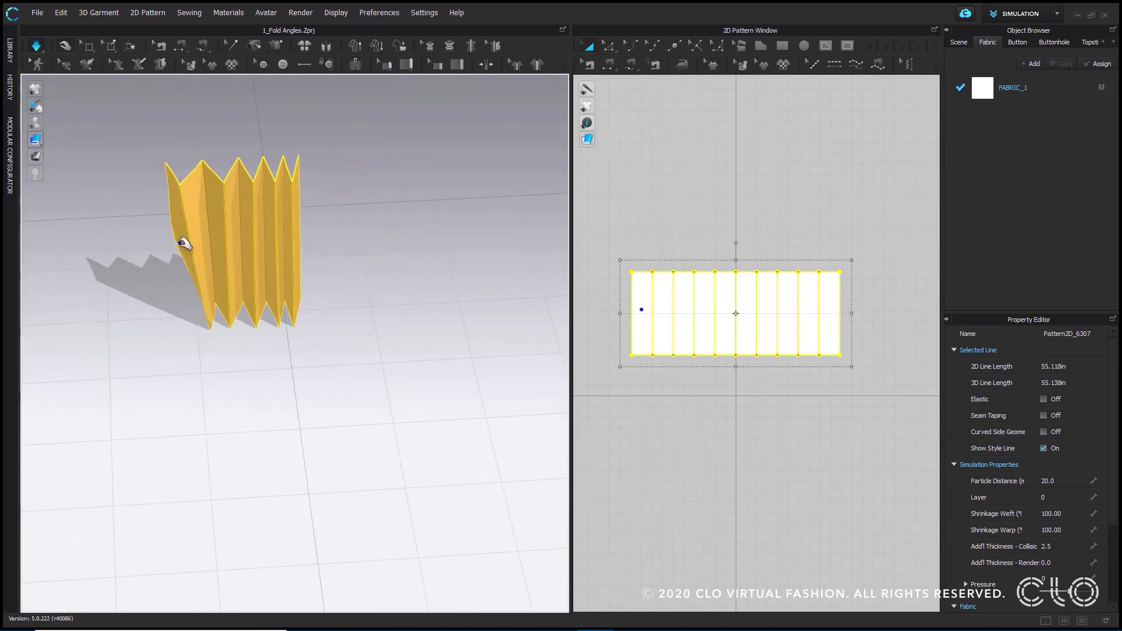
pyautogui.rightClick(283, 243)
pyautogui.click(346, 130)
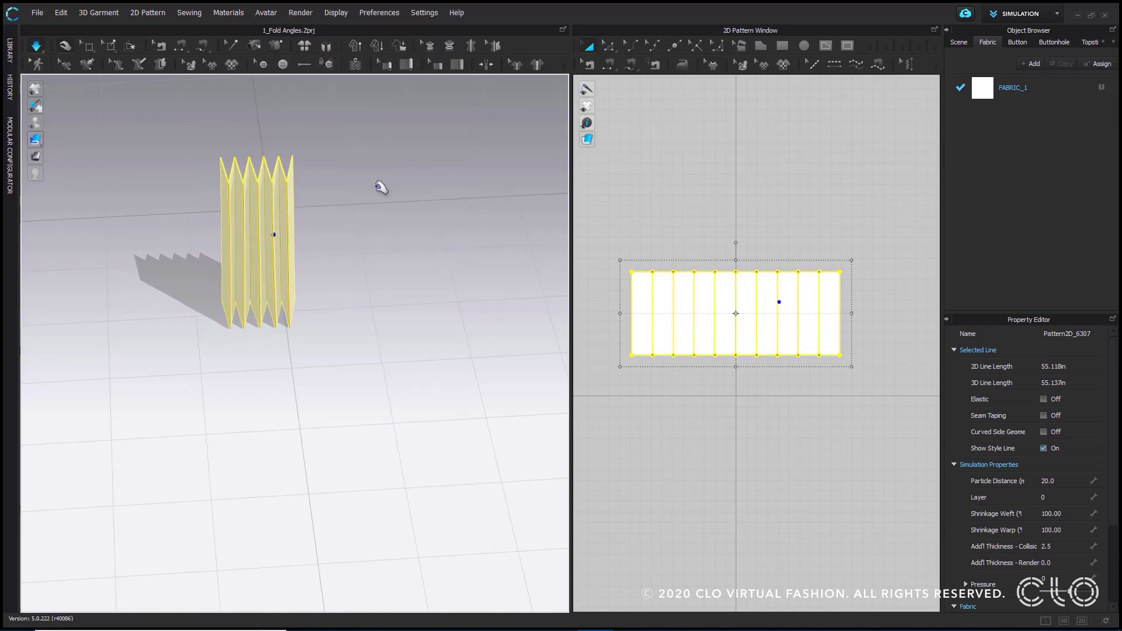
pyautogui.click(384, 240)
pyautogui.moveTo(368, 281); pyautogui.dragTo(270, 243, button='right')
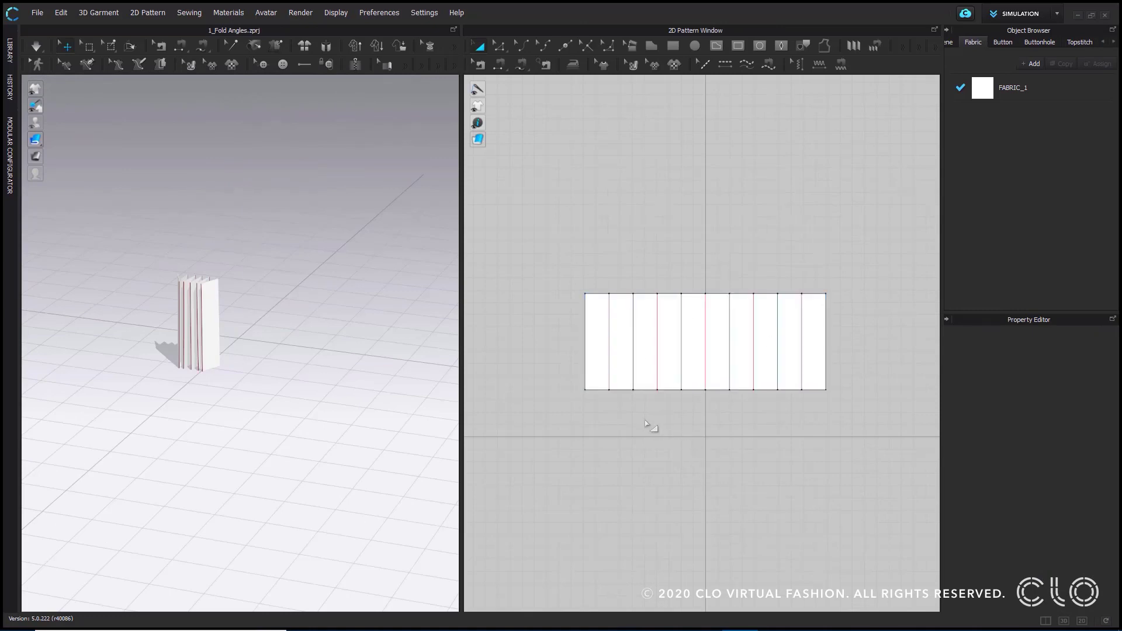
# - Inspect the fold properties of the first and second internal lines, clear the selection, and view the pleats up close
pyautogui.scroll(3, 666, 406)
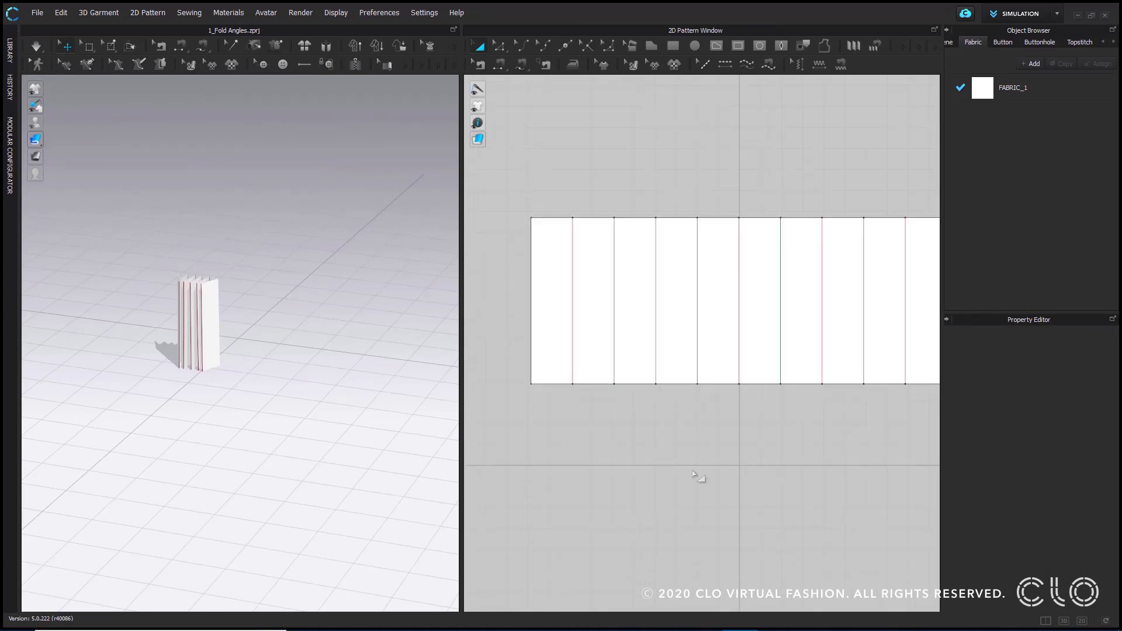
pyautogui.scroll(-1, 720, 474)
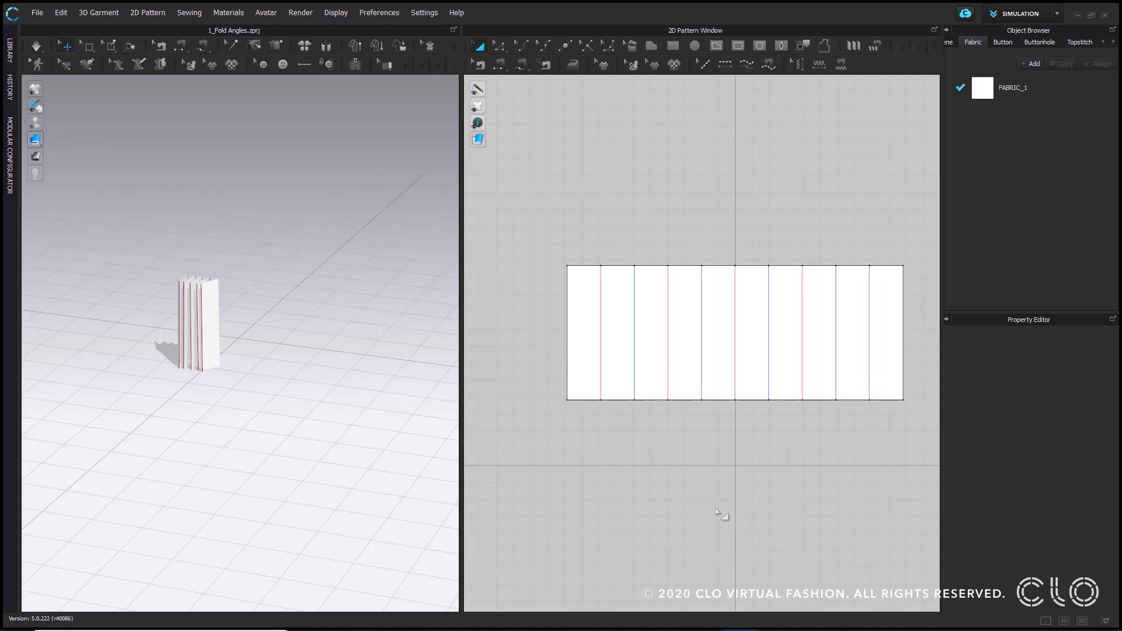
pyautogui.click(602, 296)
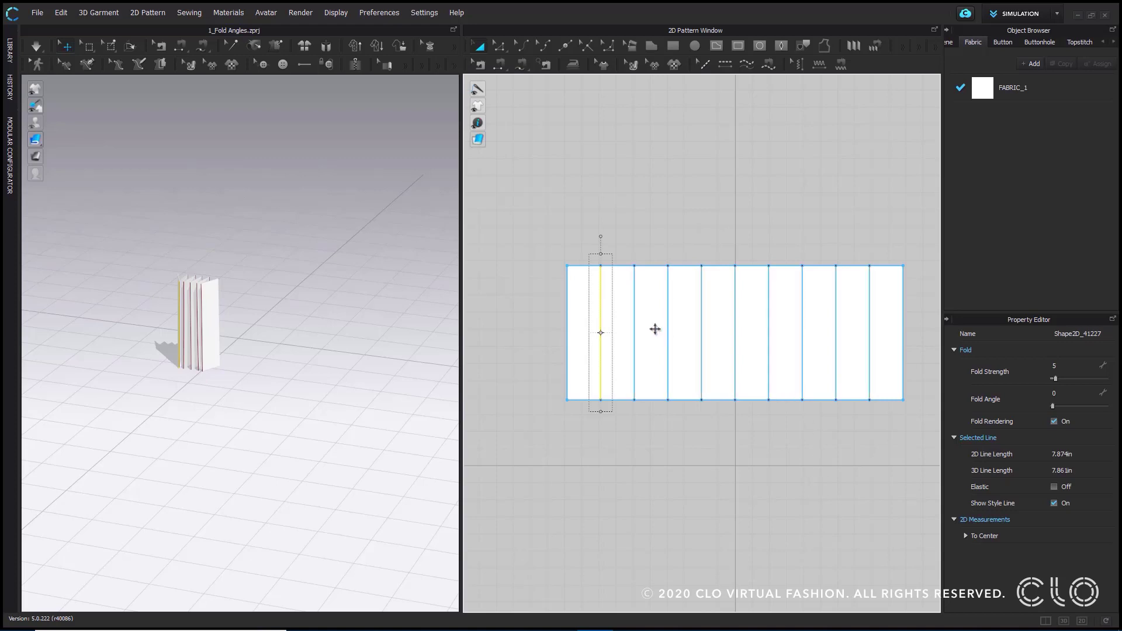
pyautogui.click(634, 327)
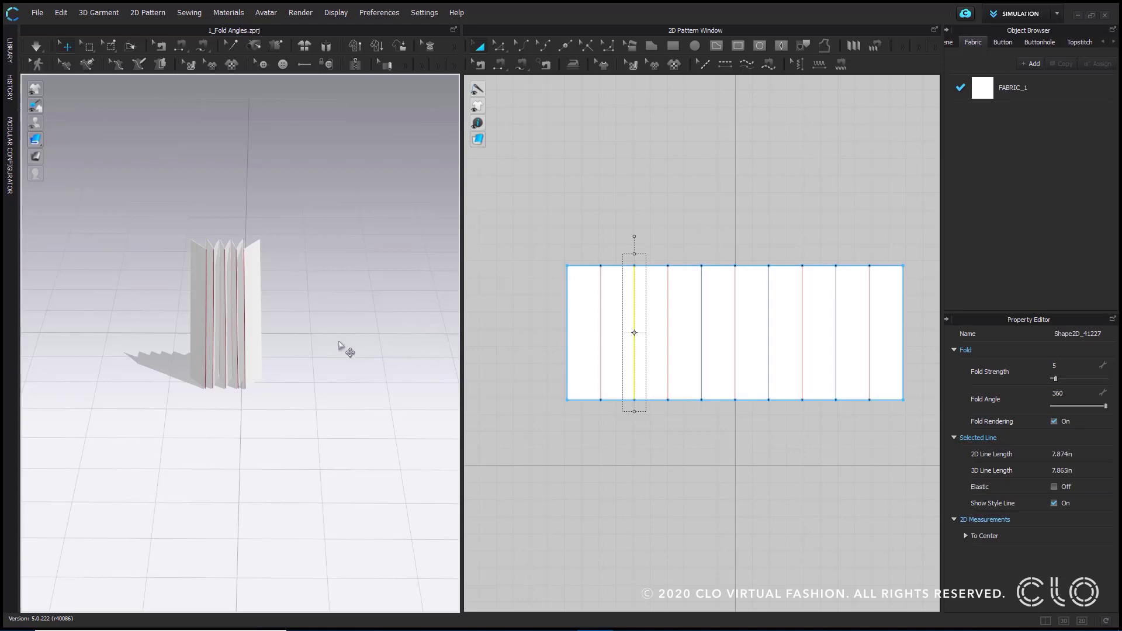
pyautogui.click(297, 304)
pyautogui.scroll(5, 294, 311)
pyautogui.moveTo(289, 314); pyautogui.dragTo(313, 323, button='right')
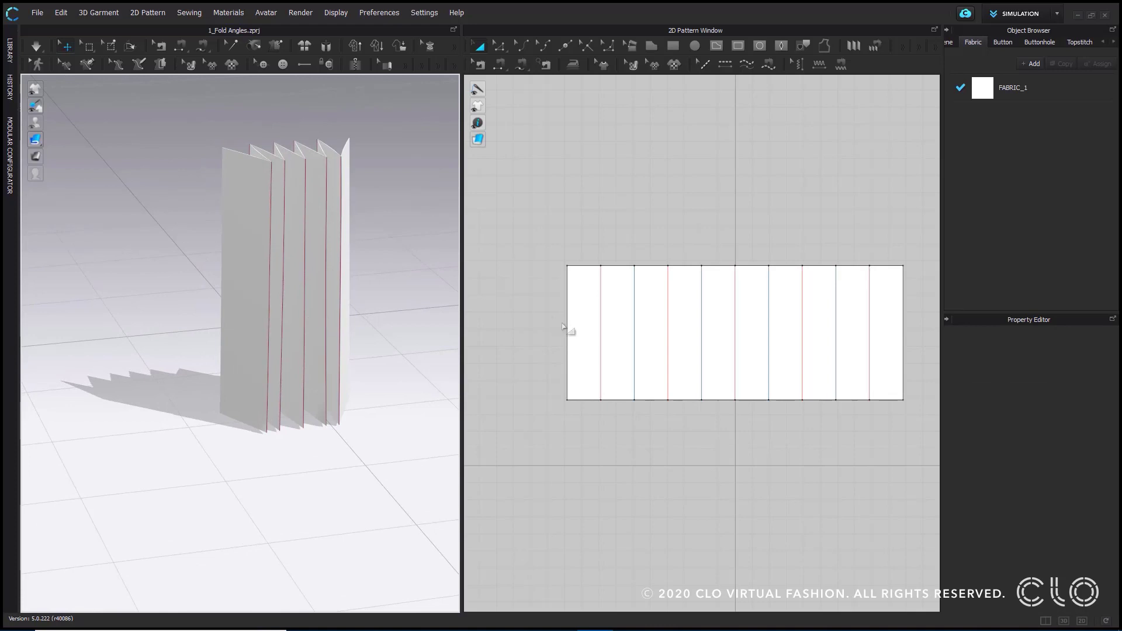
# - Turn off Fold Rendering for the first internal line and clear the selection
pyautogui.click(601, 327)
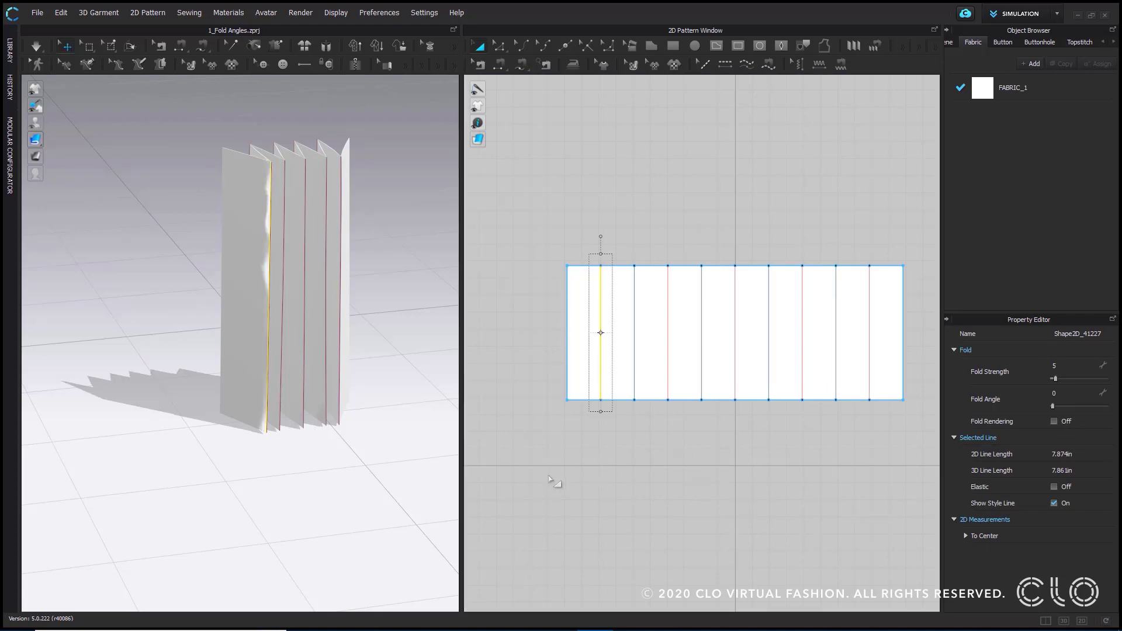
pyautogui.click(380, 212)
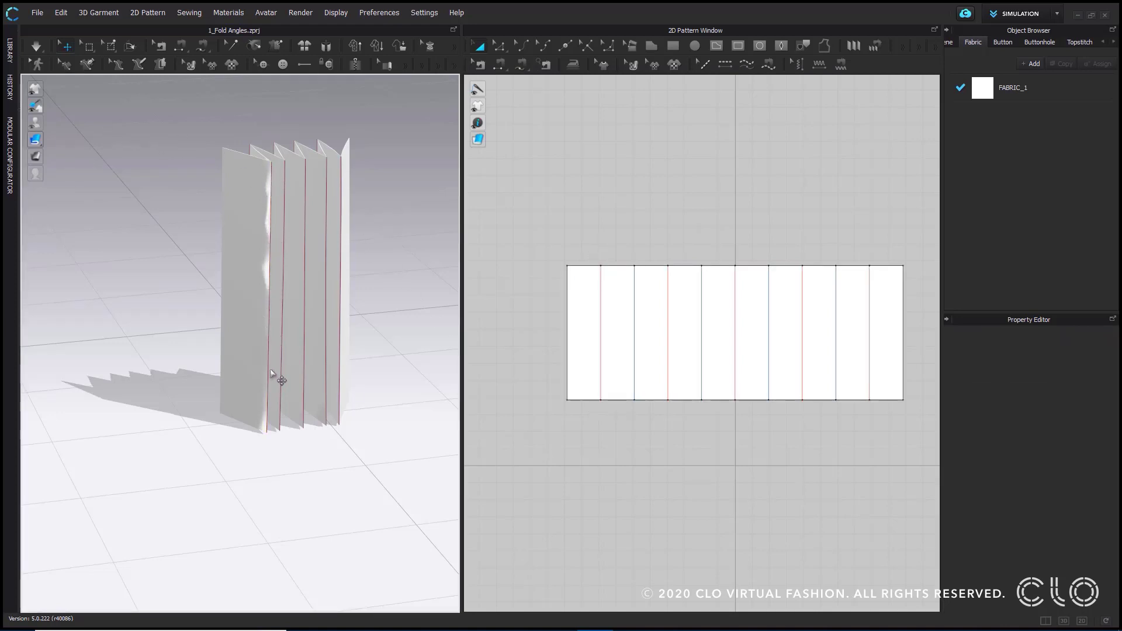
pyautogui.scroll(2, 376, 306)
pyautogui.scroll(5, 91, 96)
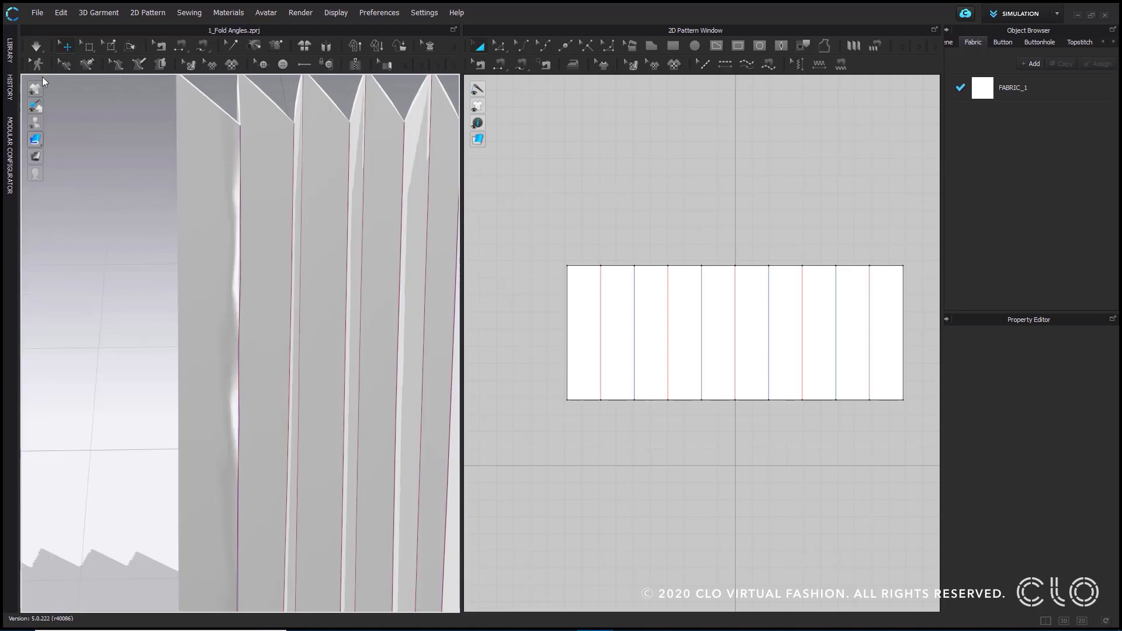
# - Hide the internal lines and the remaining blue lines on the 3D garment to see the pleat creases unobstructed
pyautogui.moveTo(93, 93)
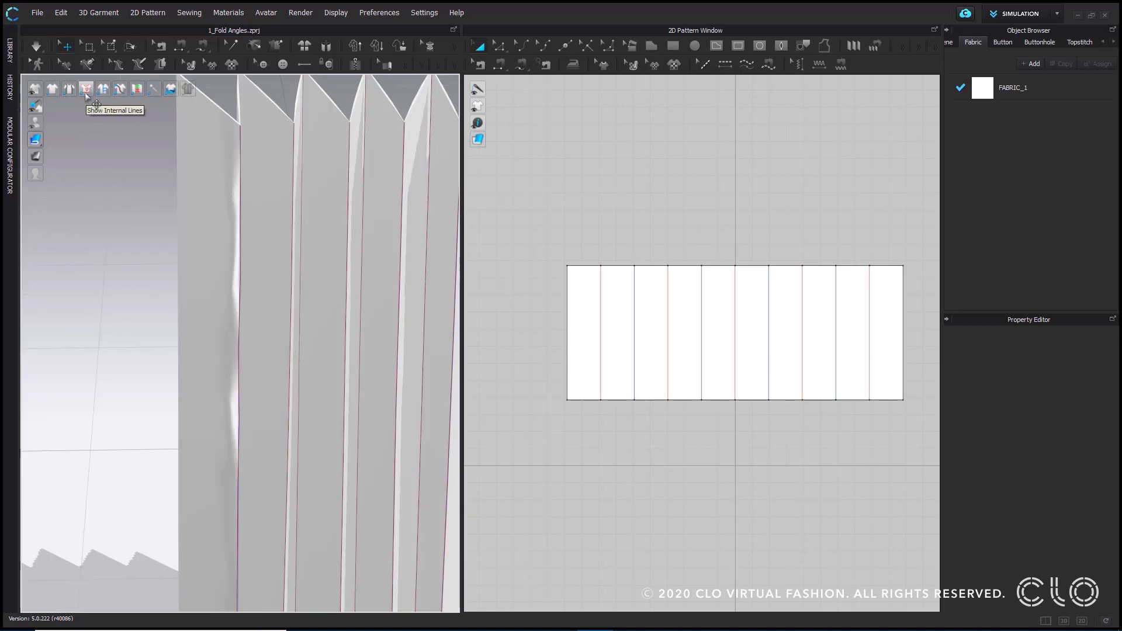
pyautogui.scroll(-3, 188, 276)
pyautogui.moveTo(189, 276)
pyautogui.mouseDown(button='right')
pyautogui.moveTo(170, 251)
pyautogui.moveTo(201, 271)
pyautogui.mouseUp(button='right')
pyautogui.moveTo(34, 90)
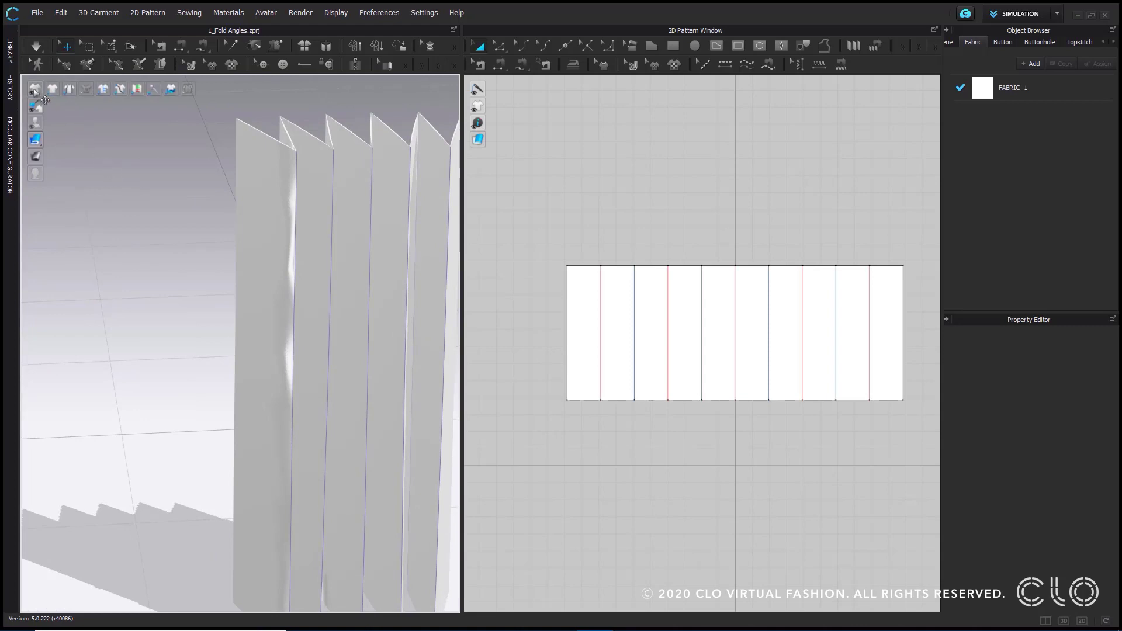
pyautogui.click(104, 90)
pyautogui.scroll(3, 305, 177)
pyautogui.moveTo(324, 193); pyautogui.dragTo(290, 208, button='right')
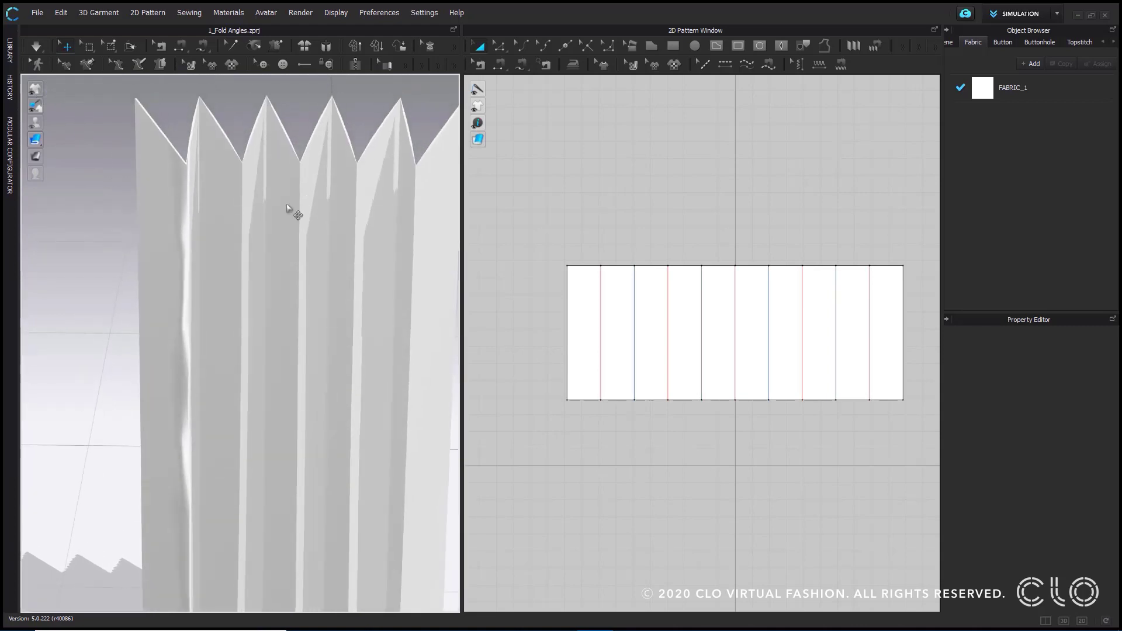
pyautogui.moveTo(221, 222); pyautogui.dragTo(239, 176, button='right')
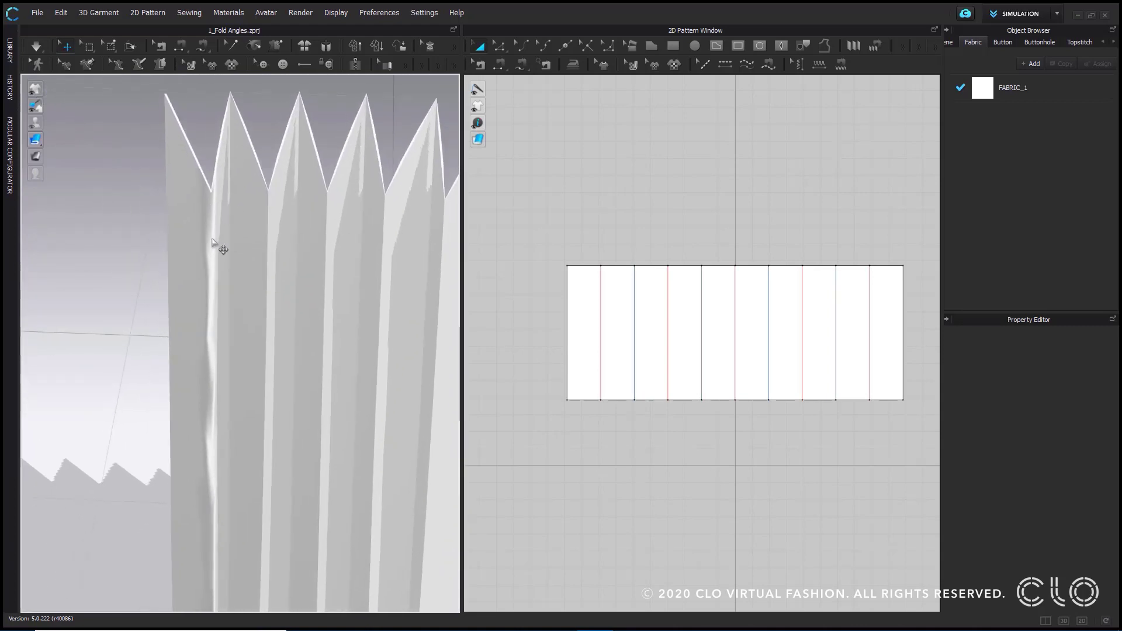
pyautogui.scroll(-3, 196, 380)
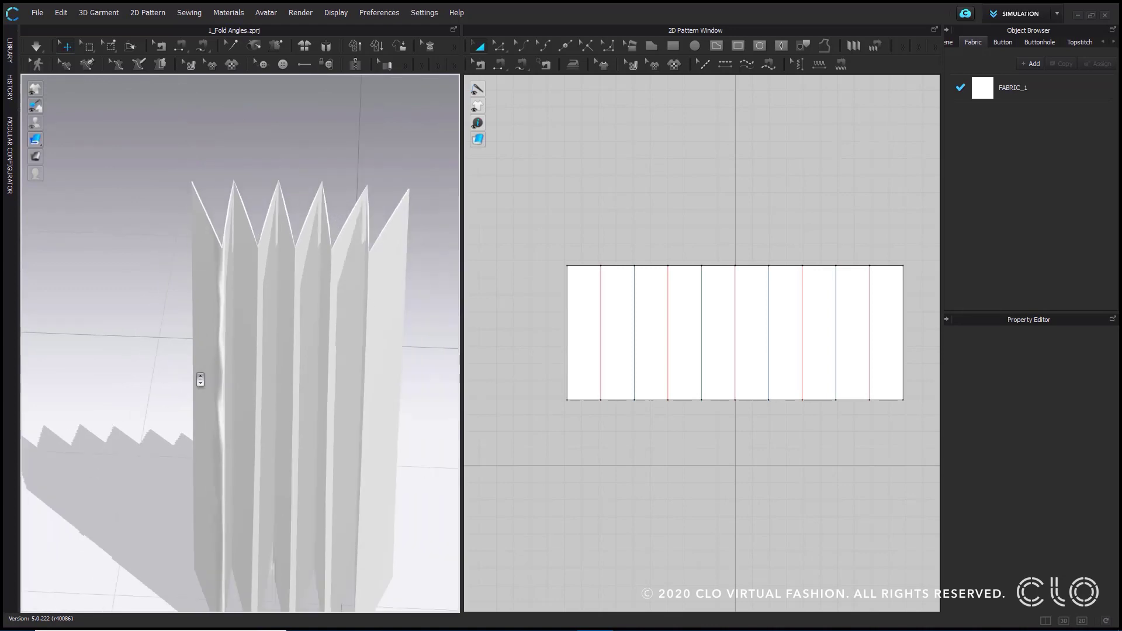
# - Set the pattern's particle distance to 5, simulate it, and clear the selection
pyautogui.click(205, 272)
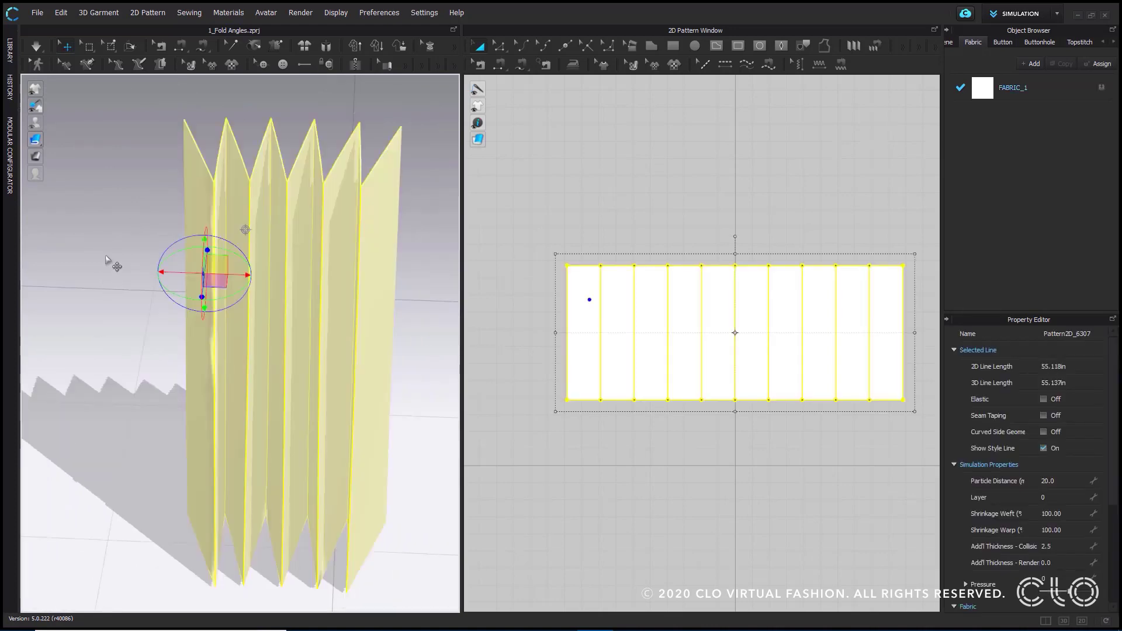
pyautogui.doubleClick(1050, 481)
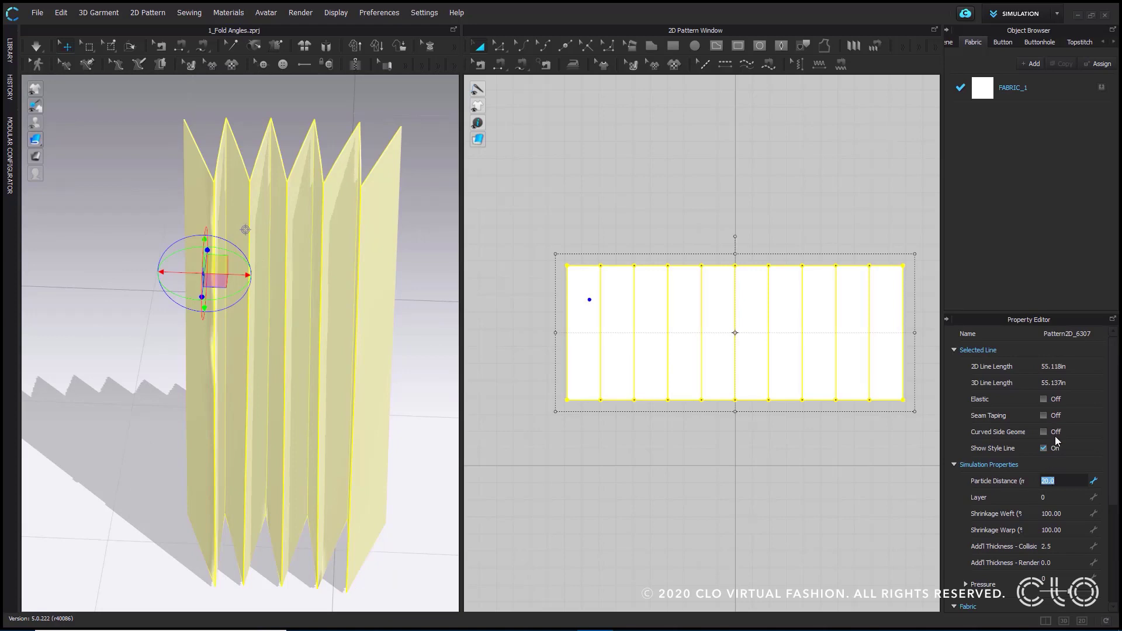
pyautogui.write('5')
pyautogui.press('Return')
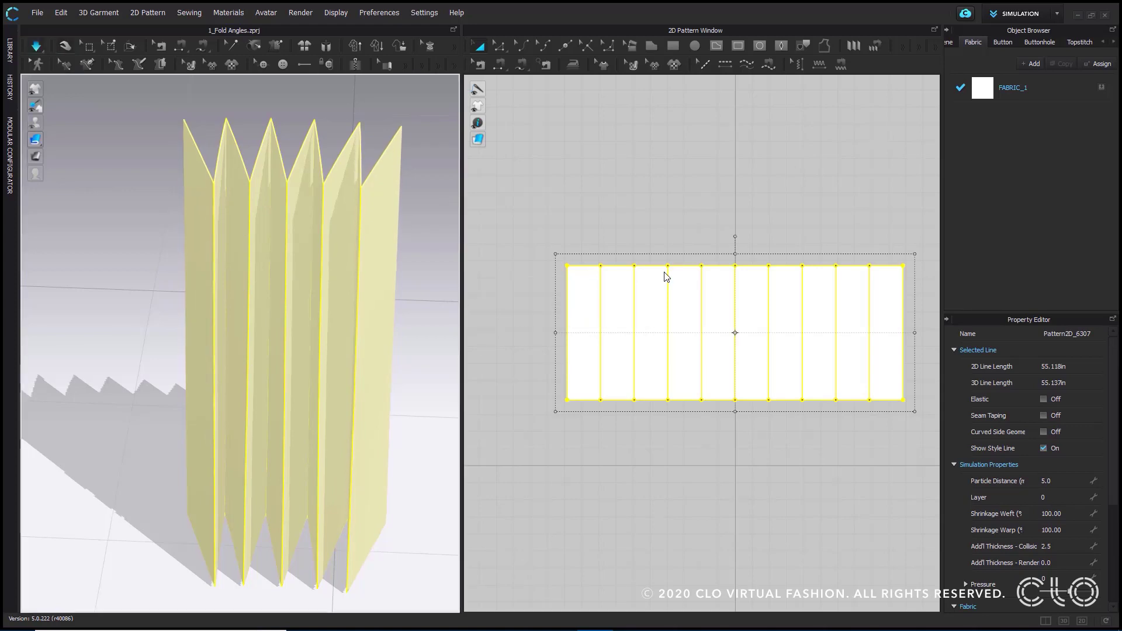
pyautogui.click(149, 221)
# - Examine the pleat creases closely in 3D, comparing the first fold with the second internal line, which has Fold Rendering on
pyautogui.scroll(5, 215, 220)
pyautogui.moveTo(240, 172); pyautogui.dragTo(261, 291, button='middle')
pyautogui.scroll(3, 243, 204)
pyautogui.moveTo(197, 108); pyautogui.dragTo(232, 211, button='middle')
pyautogui.scroll(2, 230, 176)
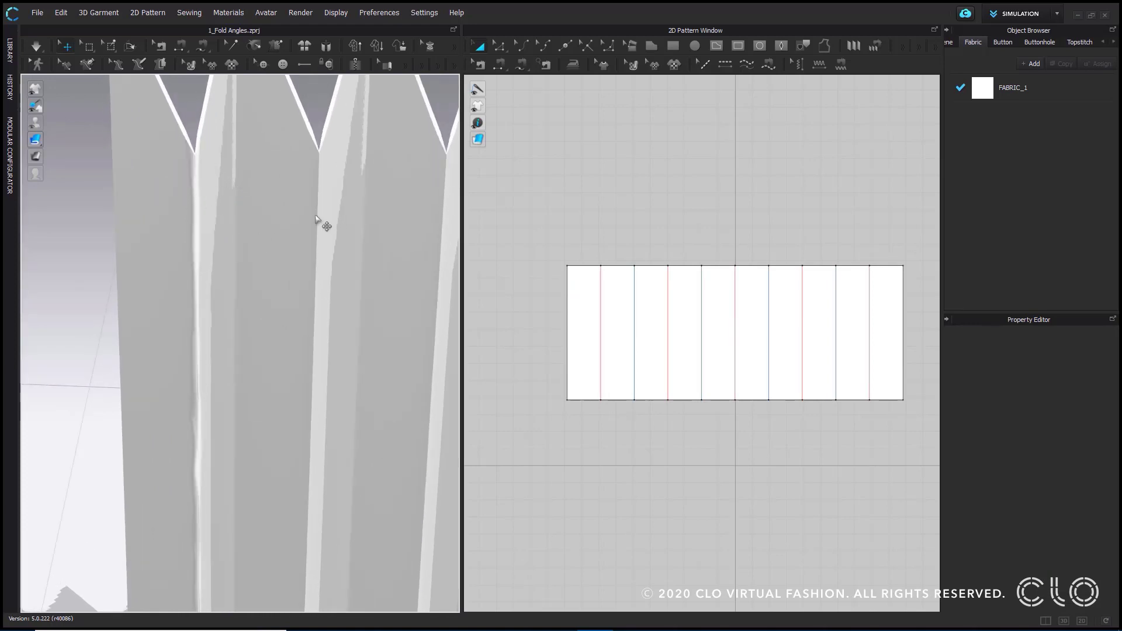
pyautogui.click(634, 327)
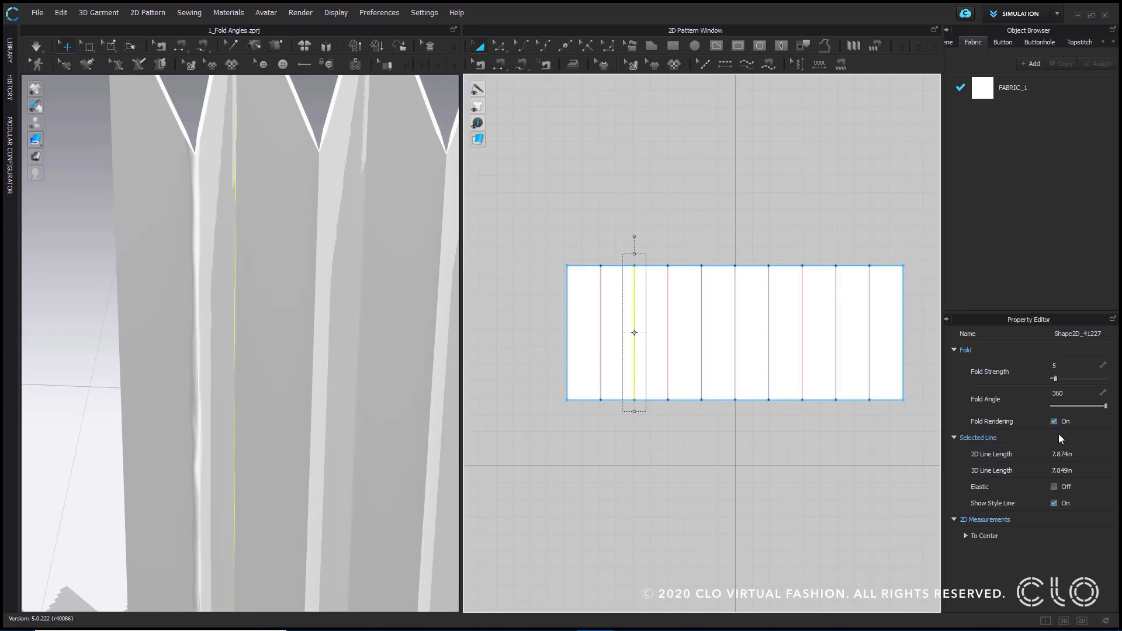
pyautogui.click(591, 191)
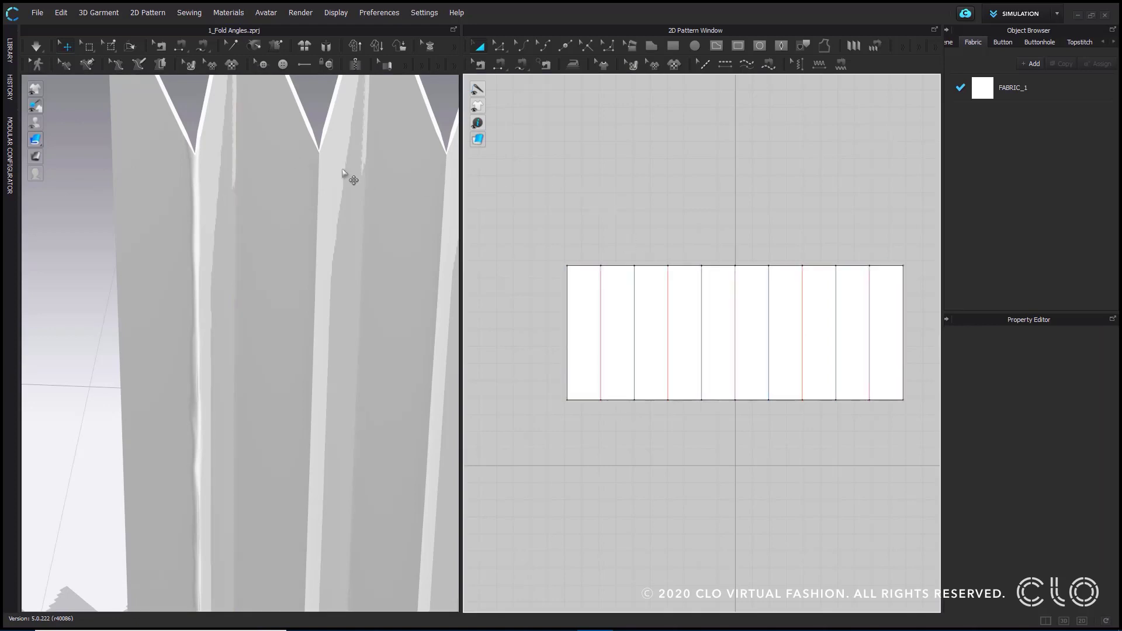
pyautogui.scroll(-3, 283, 275)
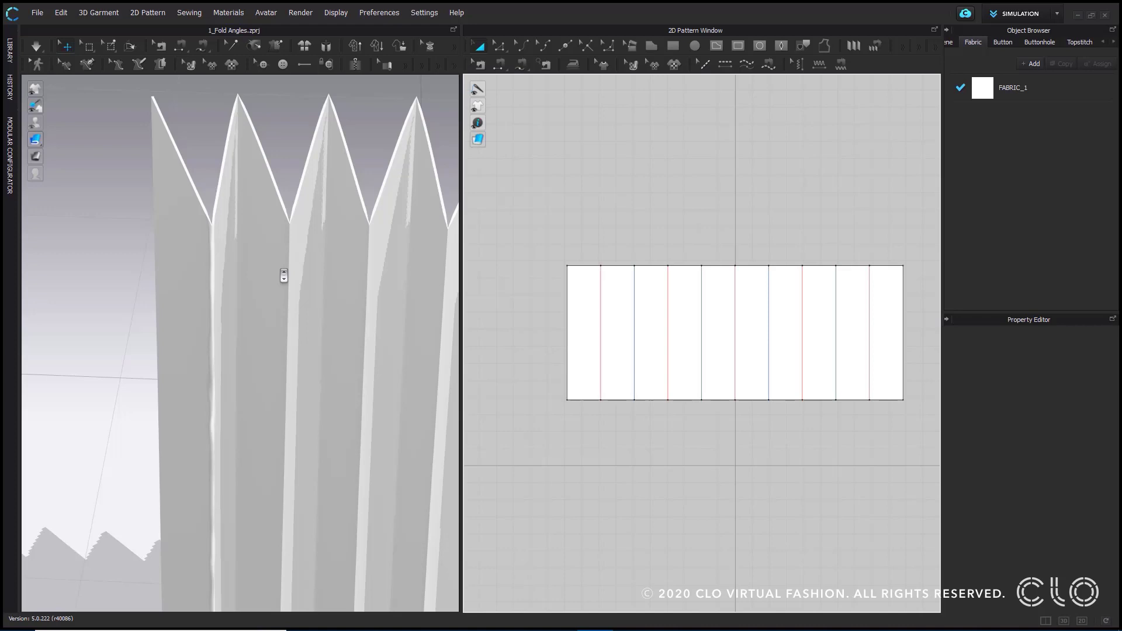
pyautogui.moveTo(271, 280); pyautogui.dragTo(301, 265, button='right')
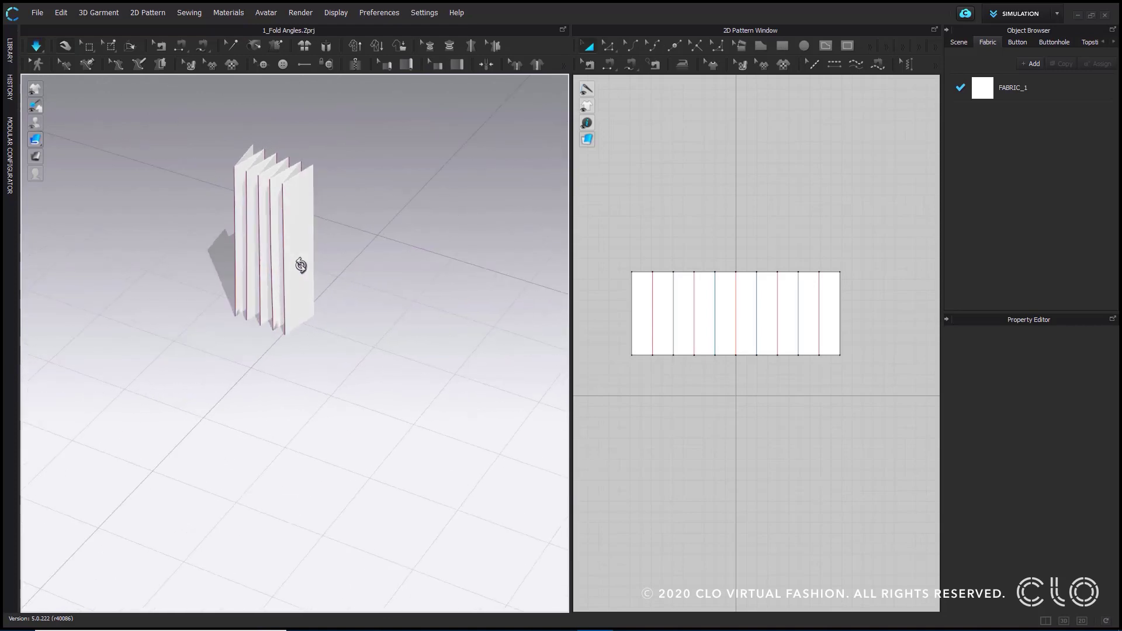
pyautogui.moveTo(307, 226); pyautogui.dragTo(353, 316, button='middle')
pyautogui.scroll(3, 357, 311)
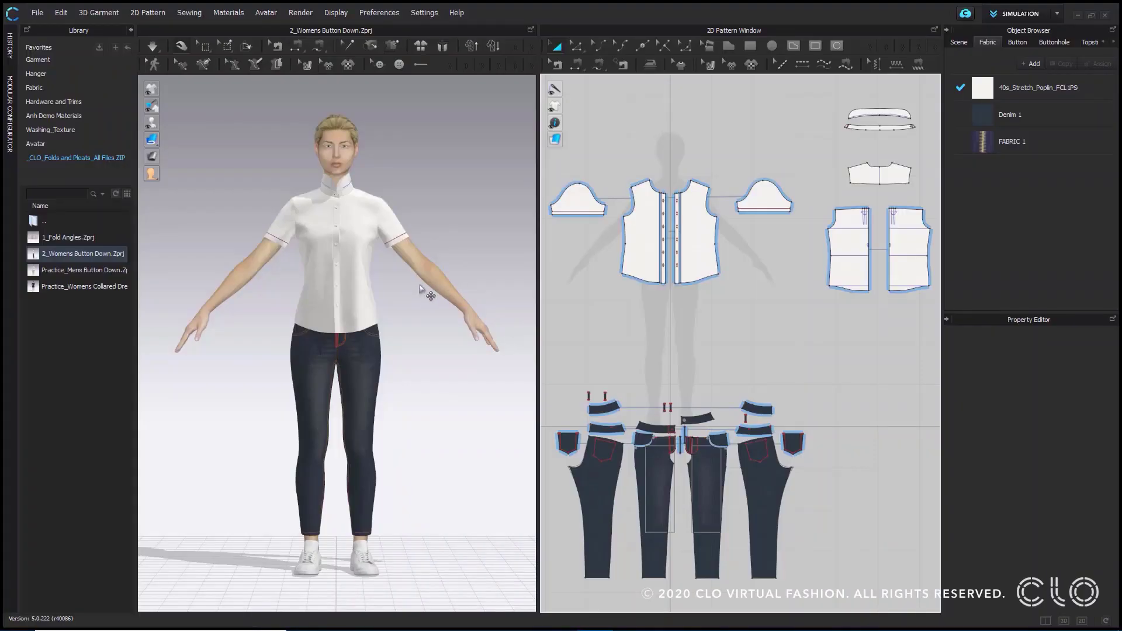
# - Collapse the library beside the 2_Womens Button Down.Zprj project to widen the workspace
pyautogui.moveTo(83, 256)
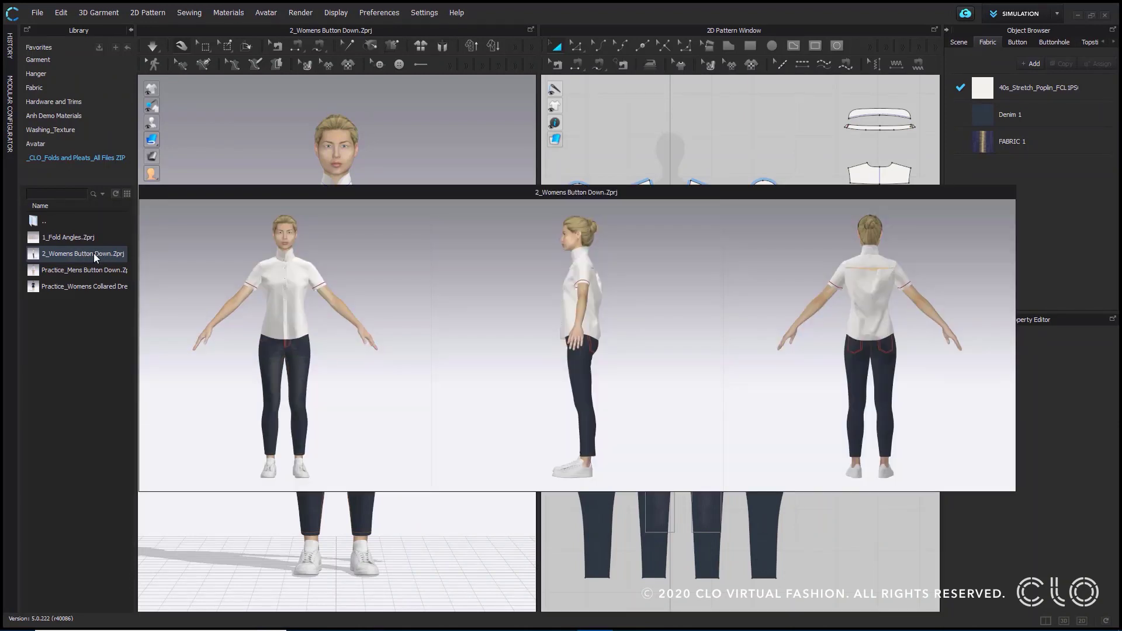
pyautogui.click(131, 30)
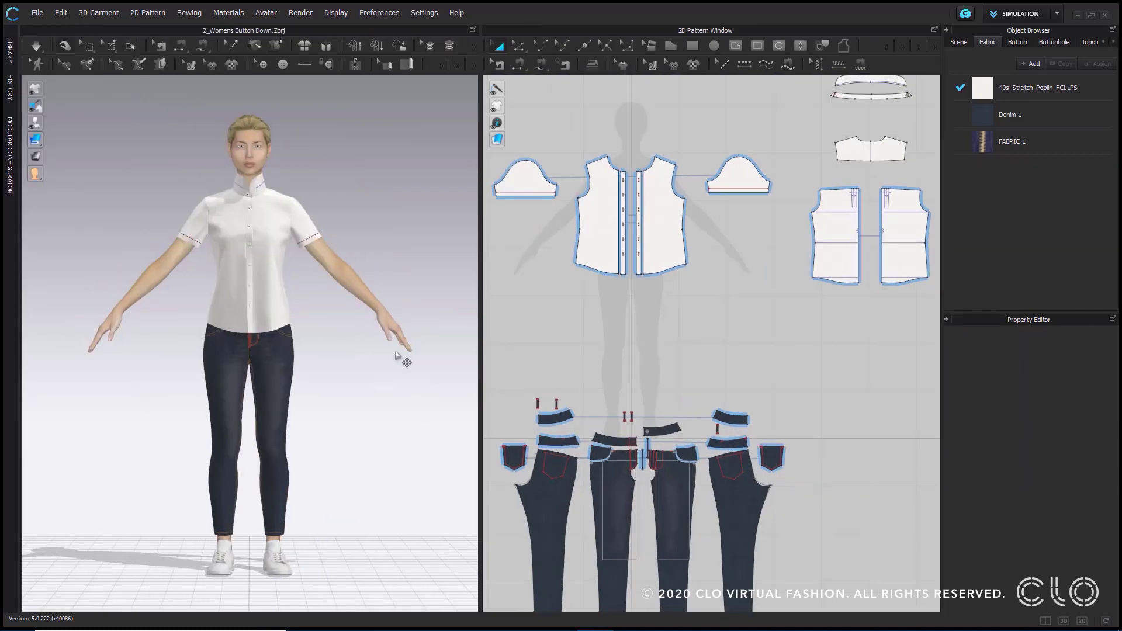
# - Examine the button-down shirt's front, the back pleat area and the standing collar on the avatar in 3D
pyautogui.moveTo(345, 357); pyautogui.dragTo(878, 385, button='right')
pyautogui.moveTo(446, 228); pyautogui.dragTo(438, 240, button='middle')
pyautogui.scroll(6, 438, 241)
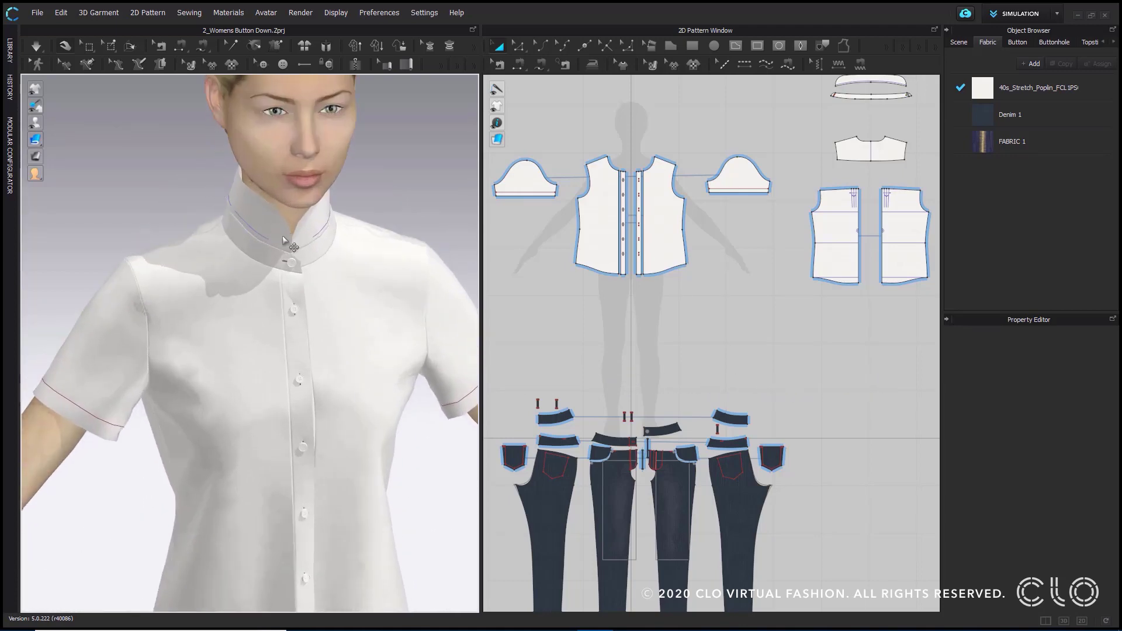
pyautogui.moveTo(430, 422); pyautogui.dragTo(148, 398, button='right')
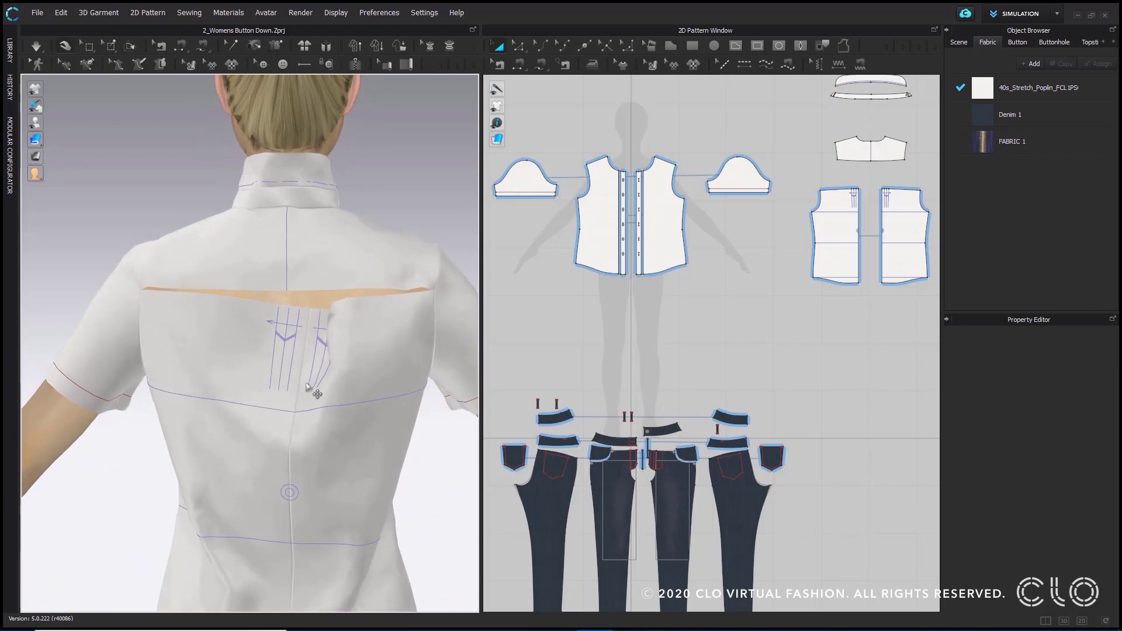
pyautogui.moveTo(150, 366); pyautogui.dragTo(414, 380, button='right')
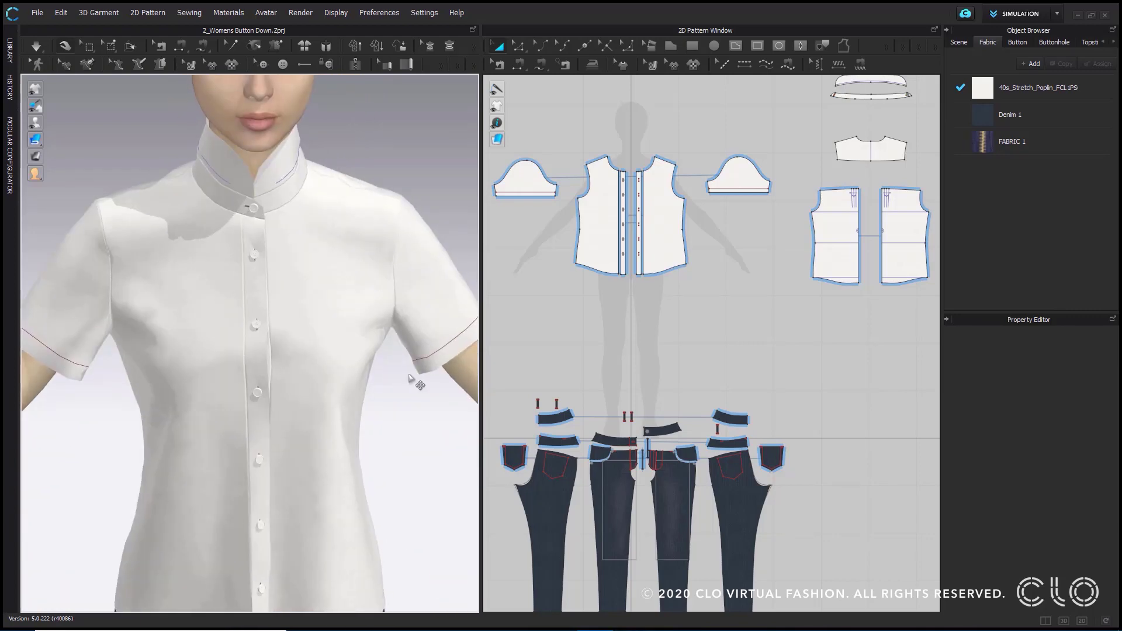
pyautogui.moveTo(333, 279); pyautogui.dragTo(338, 397, button='middle')
pyautogui.scroll(-1, 367, 327)
pyautogui.moveTo(367, 328); pyautogui.dragTo(313, 319, button='right')
pyautogui.scroll(4, 279, 297)
pyautogui.moveTo(313, 319); pyautogui.dragTo(354, 325, button='middle')
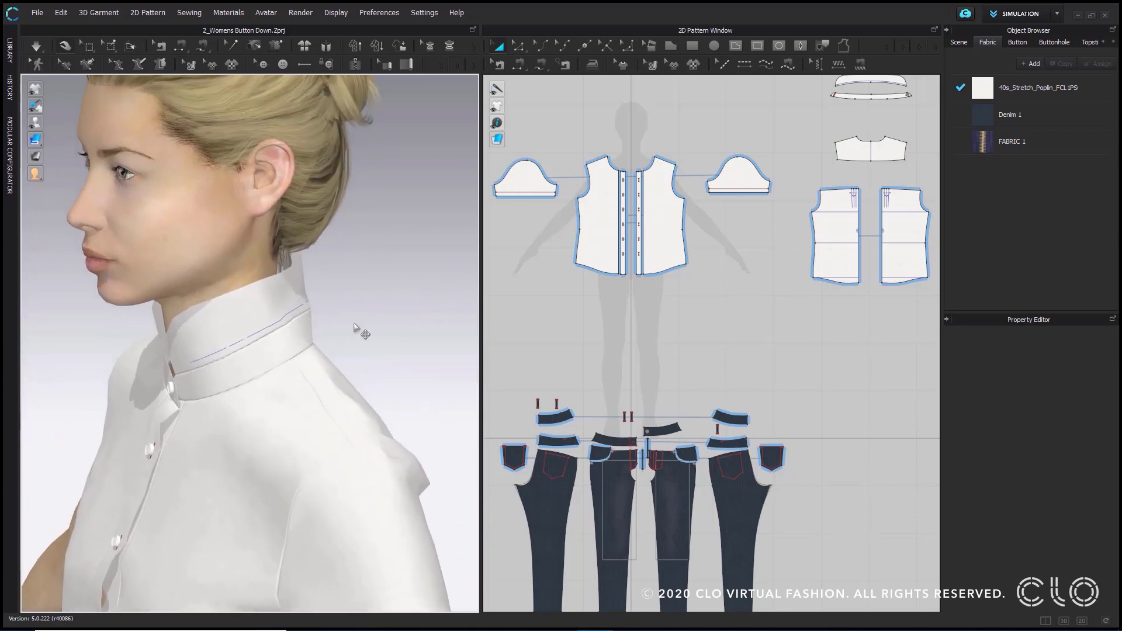
# - Trace the baseline near the collar pattern's lower edge into an internal line
pyautogui.moveTo(729, 227); pyautogui.dragTo(555, 349, button='middle')
pyautogui.scroll(3, 691, 214)
pyautogui.moveTo(707, 203); pyautogui.dragTo(676, 283, button='middle')
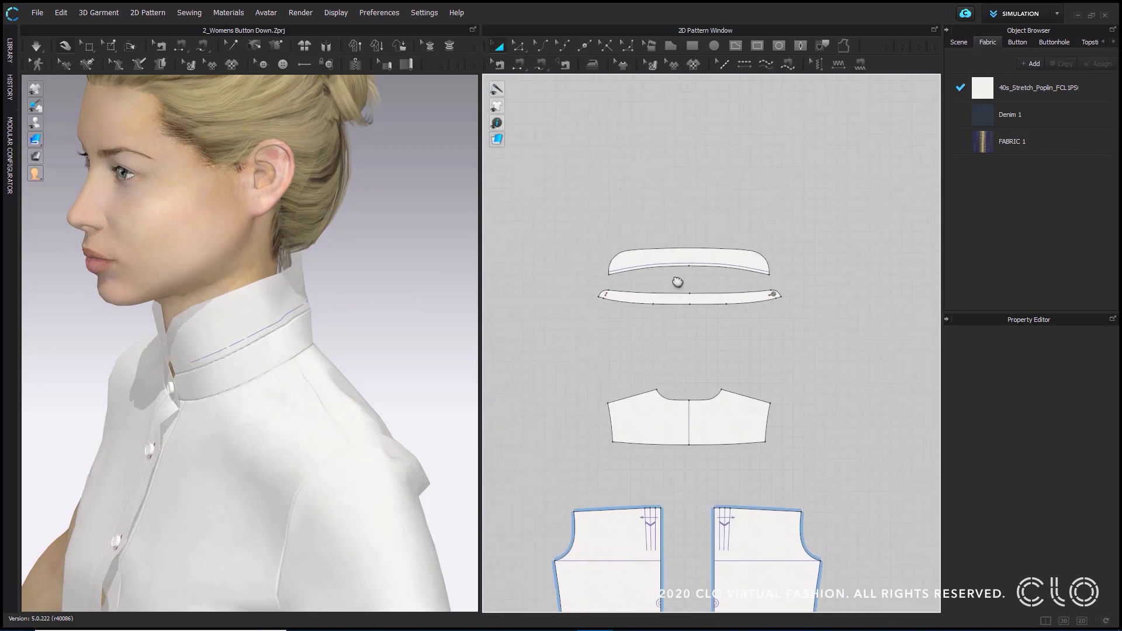
pyautogui.scroll(4, 676, 279)
pyautogui.scroll(-2, 693, 302)
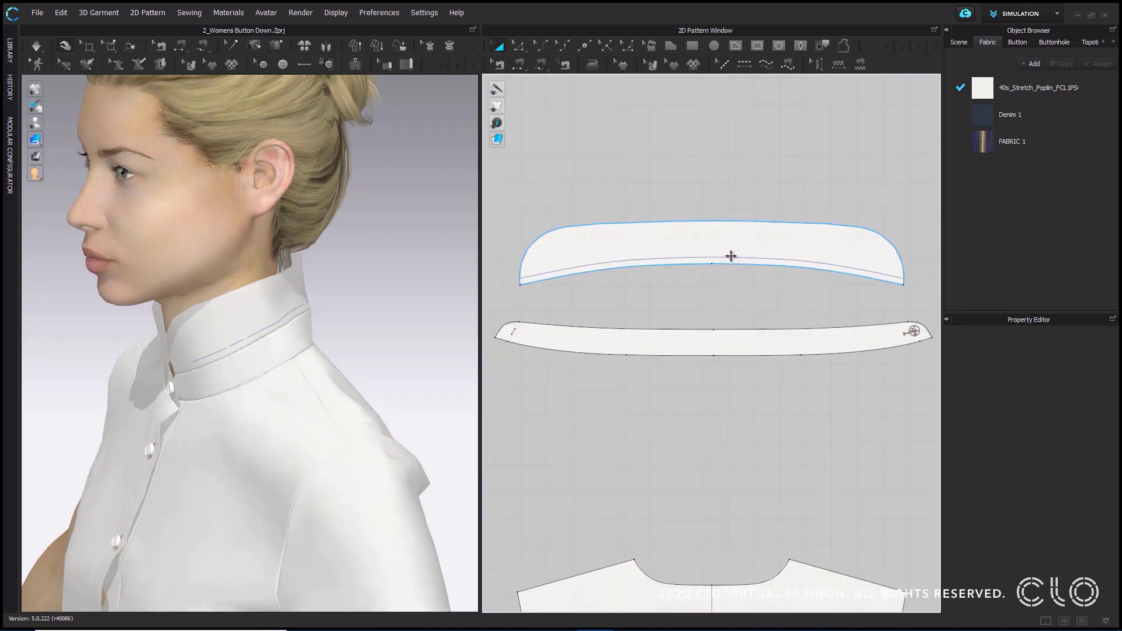
pyautogui.click(731, 256)
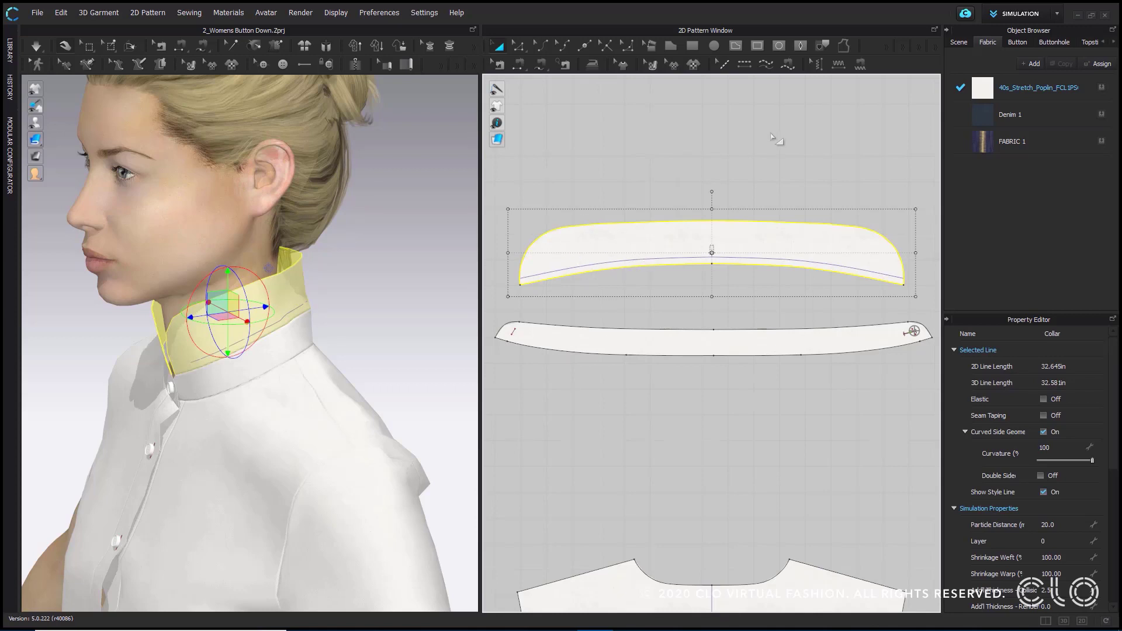
pyautogui.click(866, 93)
pyautogui.click(824, 47)
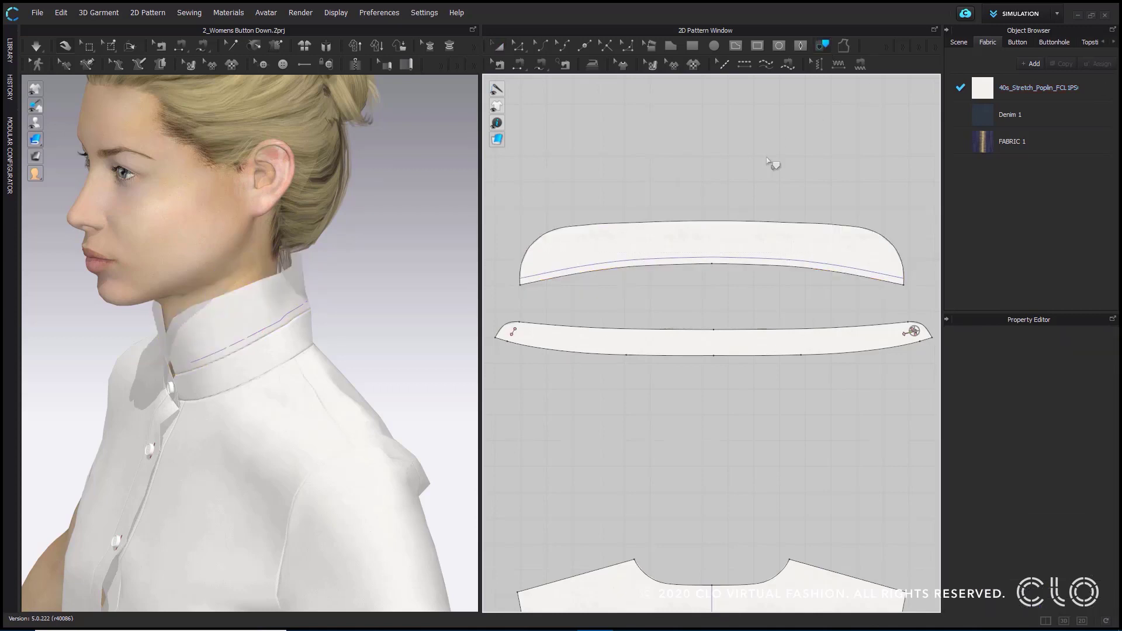
pyautogui.click(739, 259)
pyautogui.keyDown('shift'); pyautogui.click(688, 260); pyautogui.keyUp('shift')
pyautogui.press('Return')
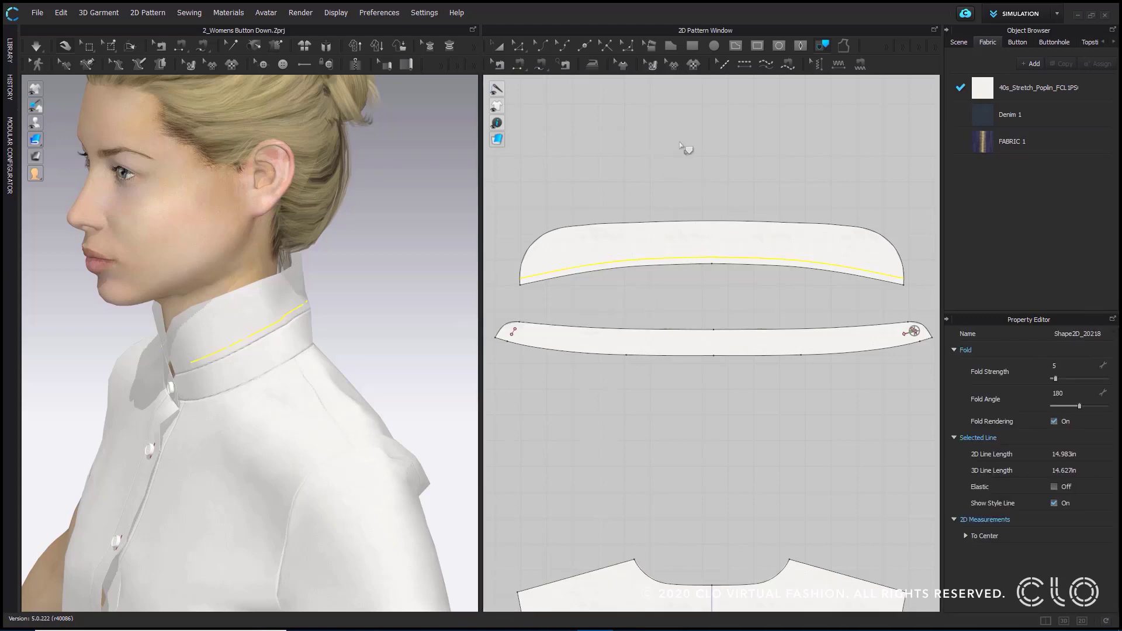
# - Switch to editing the traced collar line in 2D and simulate the shirt
pyautogui.click(518, 46)
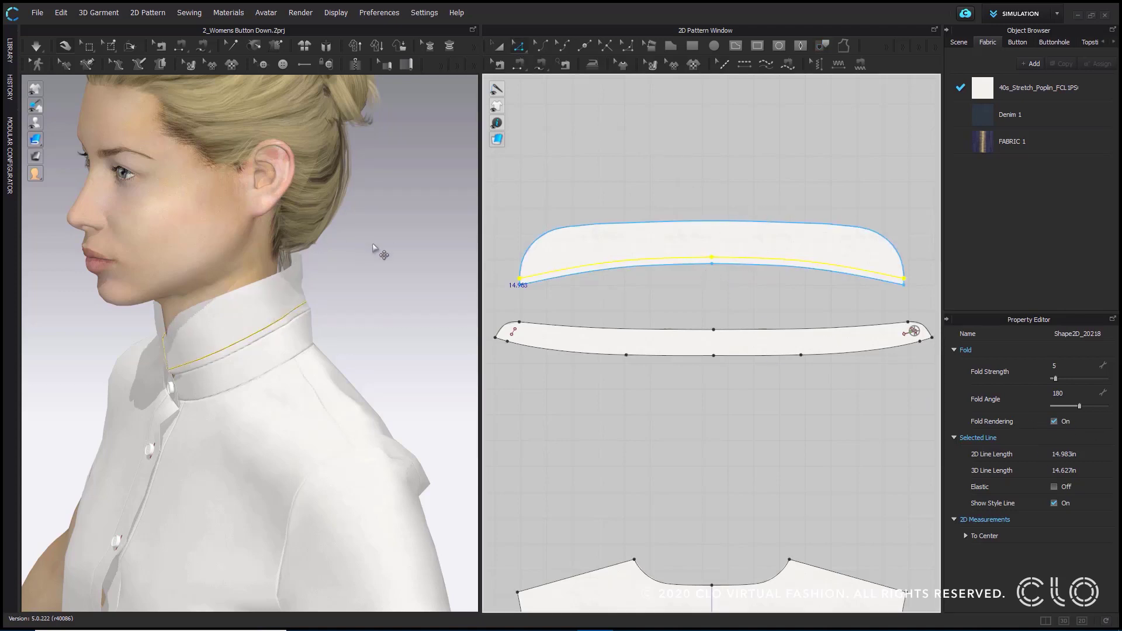
pyautogui.click(36, 47)
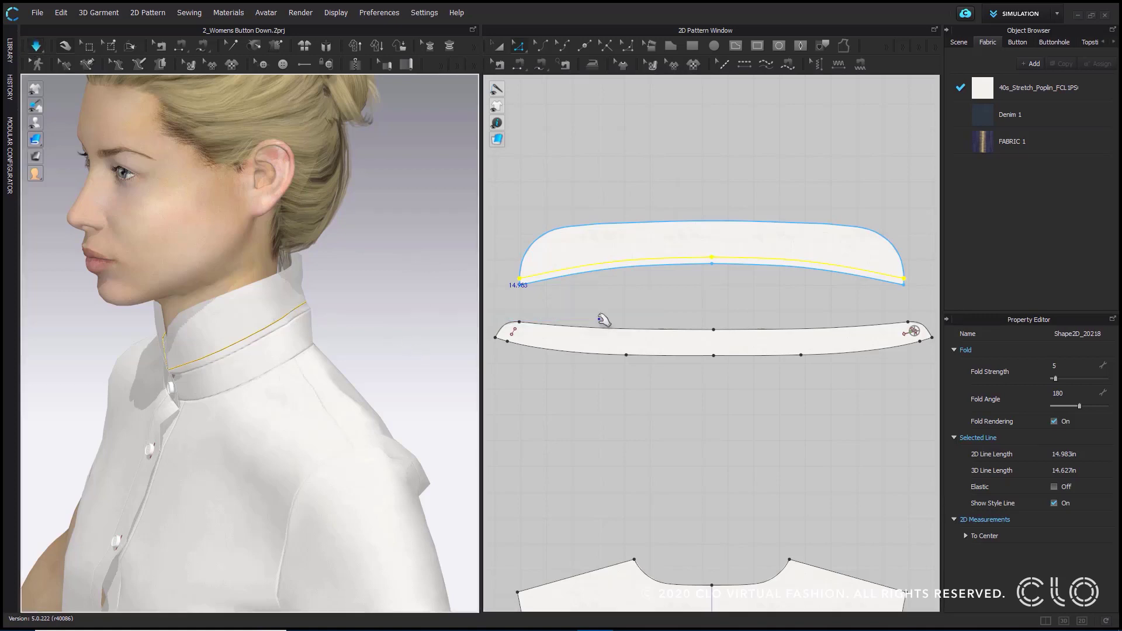
pyautogui.moveTo(204, 360); pyautogui.dragTo(156, 364, button='right')
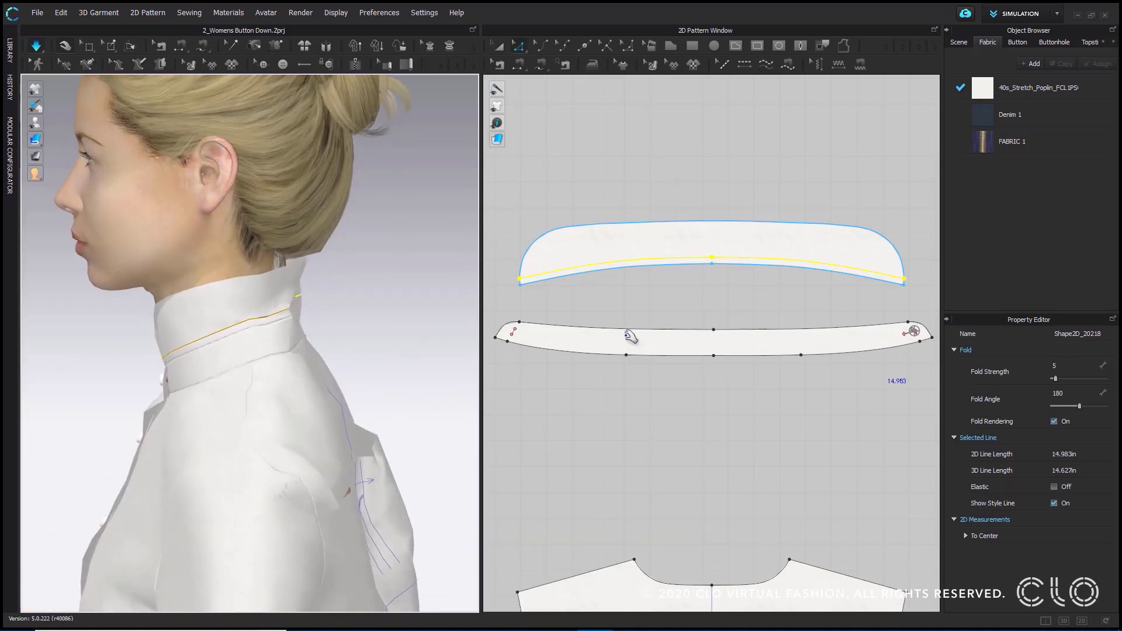
# - Try fold angles of 119 and 0 on the collar's internal line, returning it to 180 and clearing the selection
pyautogui.moveTo(1081, 407)
pyautogui.mouseDown()
pyautogui.moveTo(1055, 407)
pyautogui.moveTo(1106, 406)
pyautogui.moveTo(1071, 407)
pyautogui.mouseUp()
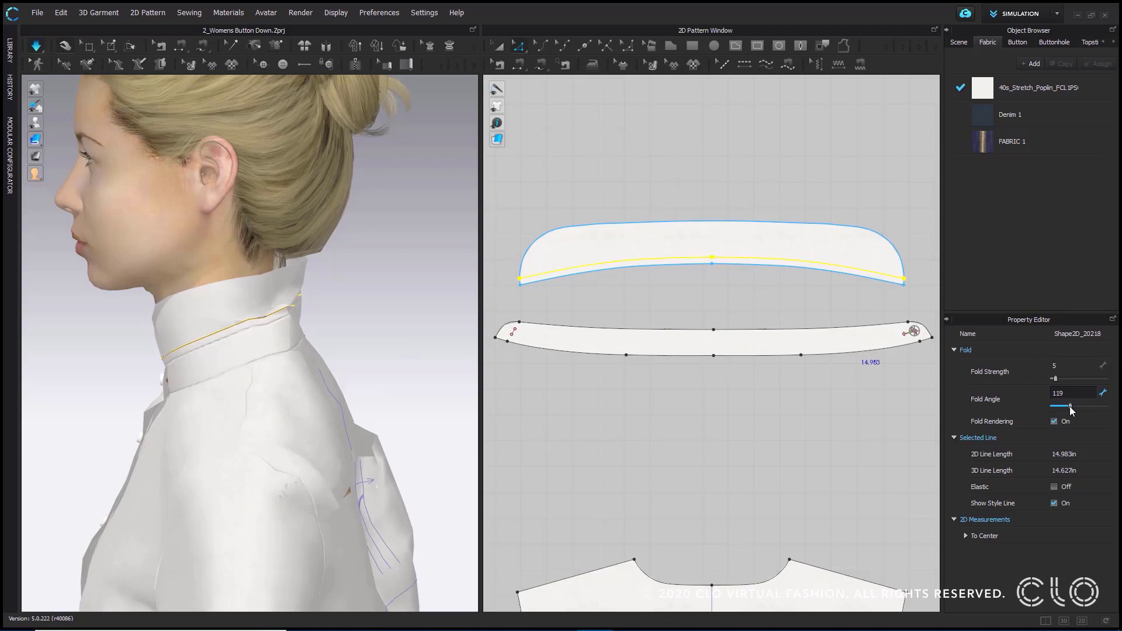
pyautogui.moveTo(288, 349); pyautogui.dragTo(286, 315, button='right')
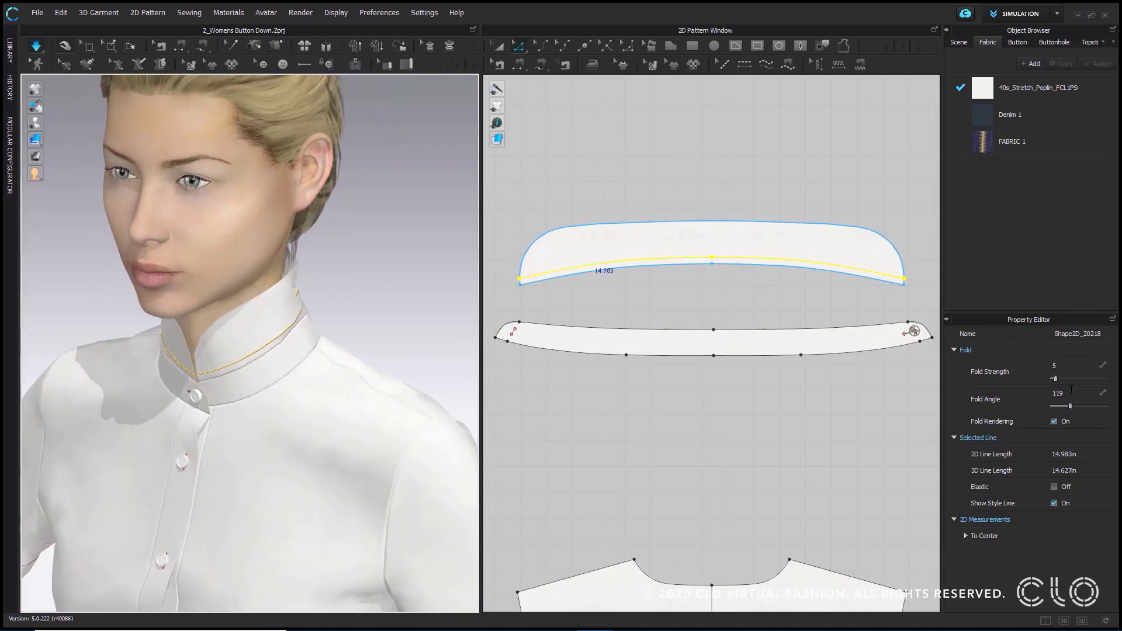
pyautogui.doubleClick(1072, 391)
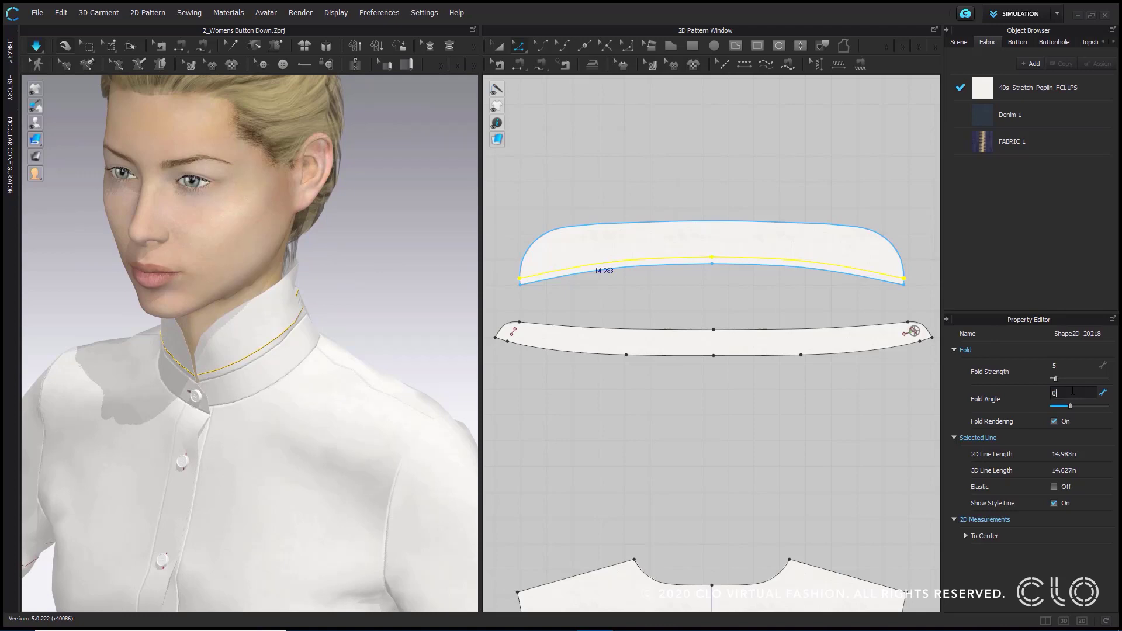
pyautogui.write('0')
pyautogui.press('Return')
pyautogui.doubleClick(1073, 391)
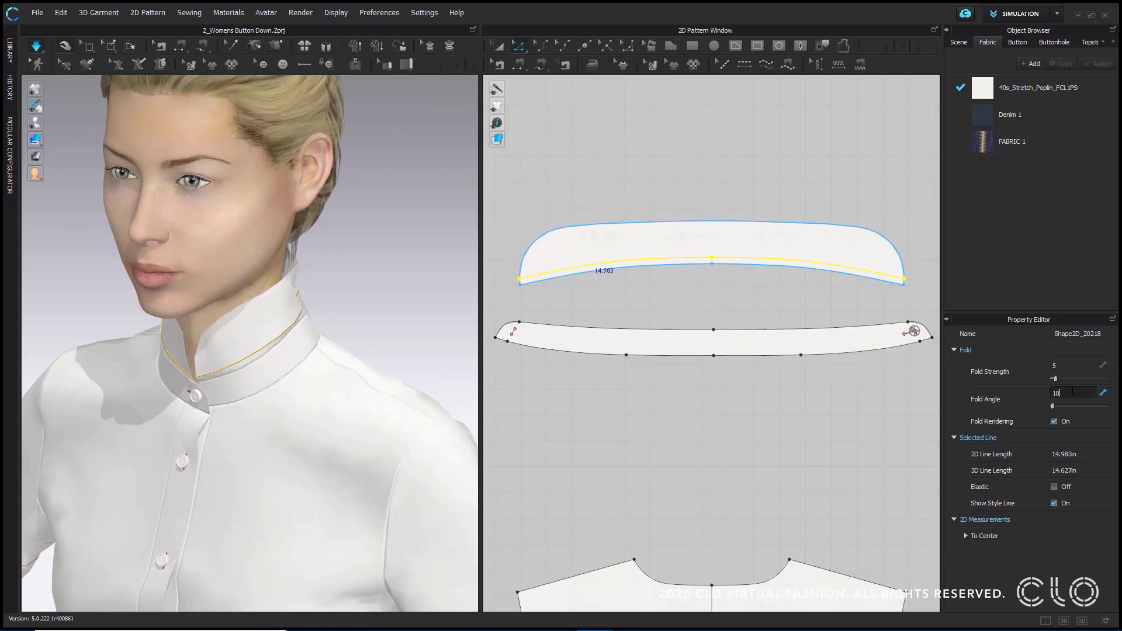
pyautogui.write('180')
pyautogui.press('Return')
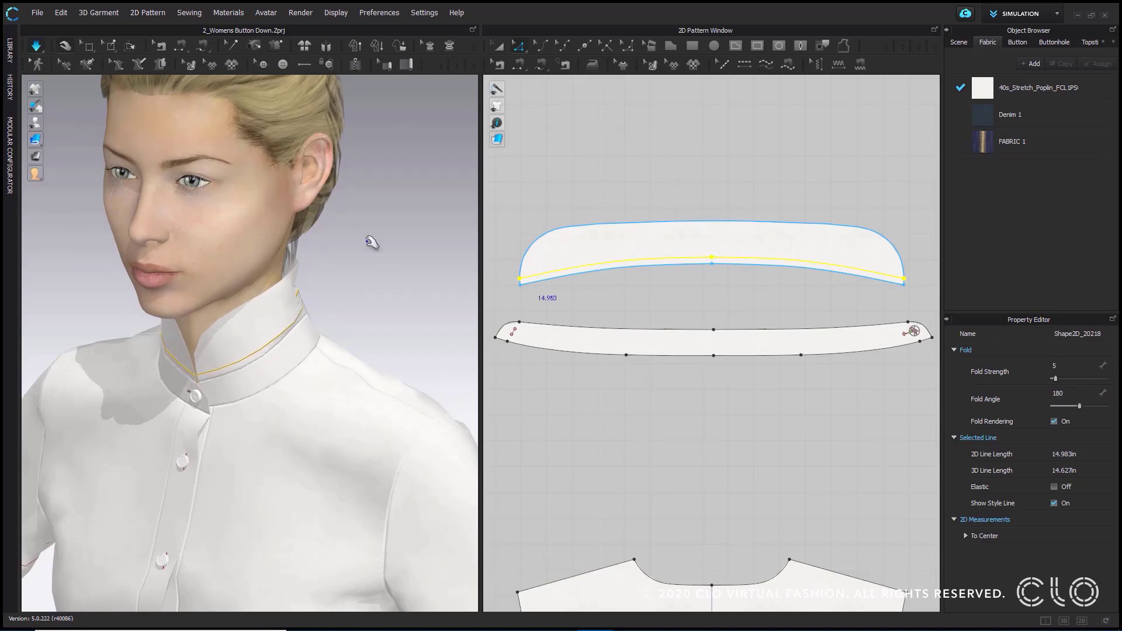
pyautogui.click(252, 159)
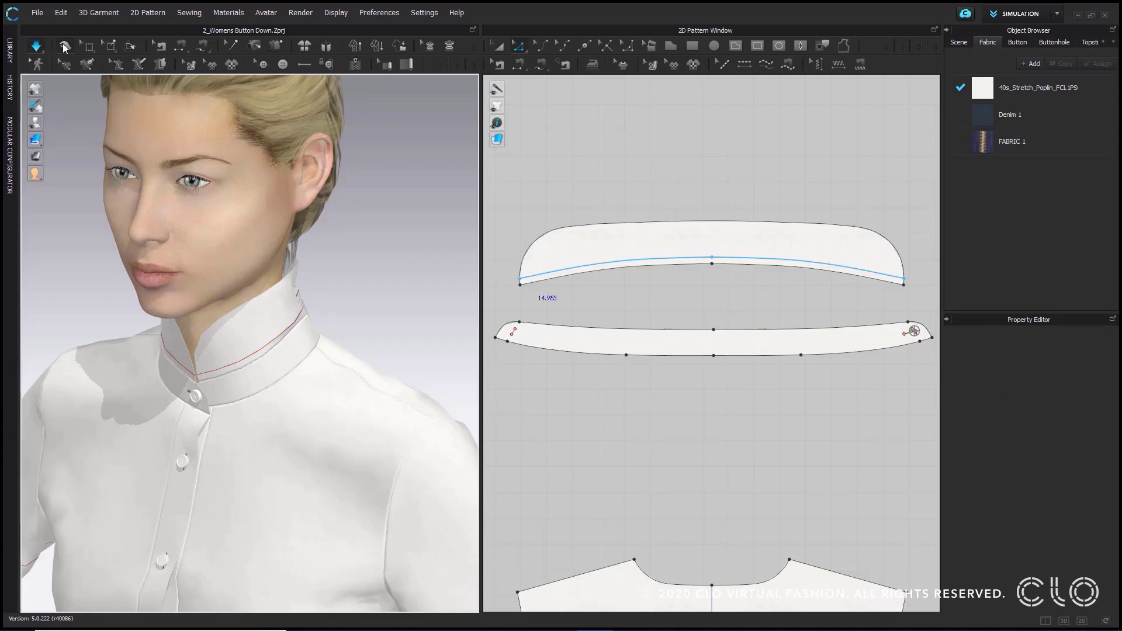
# - Fold the collar down along its internal line with Fold Arrangement to an angle of 290
pyautogui.moveTo(473, 332); pyautogui.dragTo(171, 95, button='right')
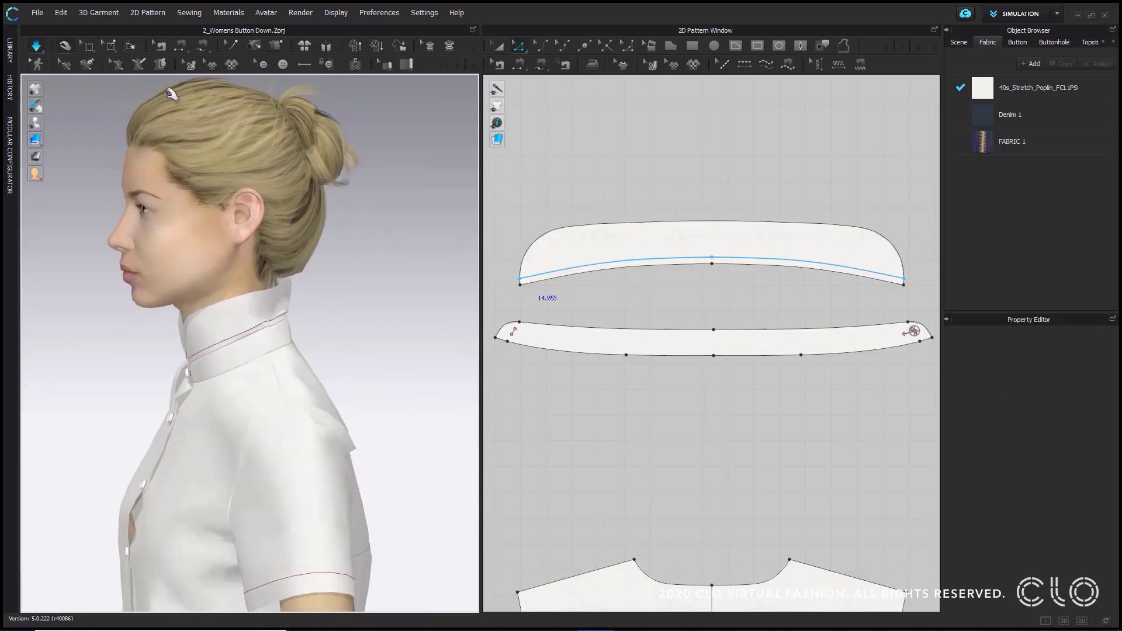
pyautogui.click(131, 49)
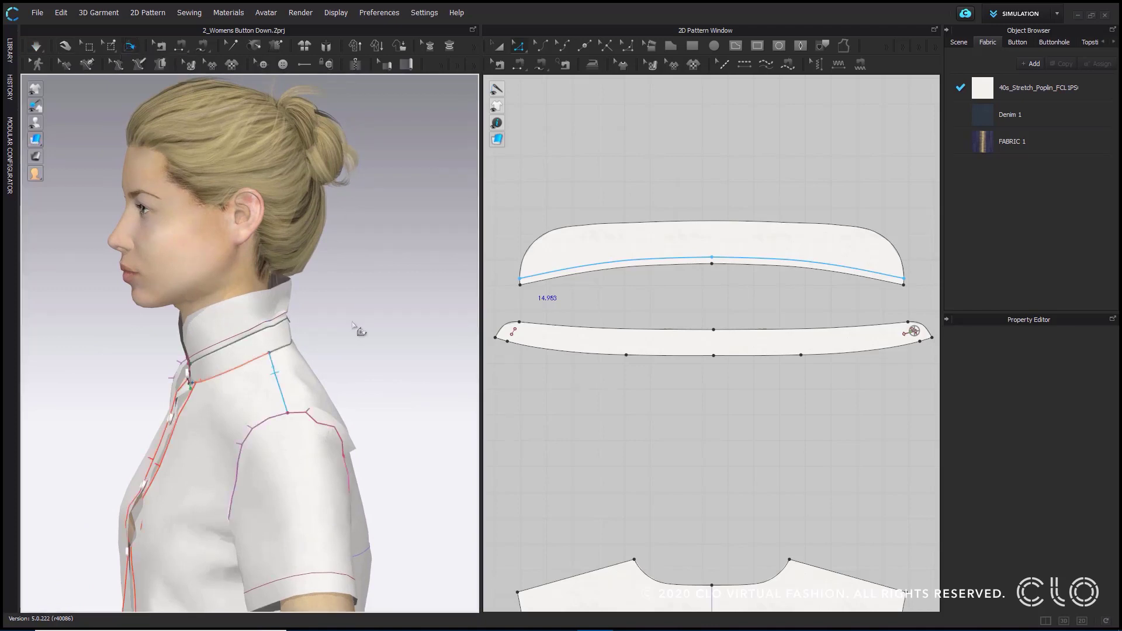
pyautogui.moveTo(376, 316); pyautogui.dragTo(362, 248, button='middle')
pyautogui.scroll(4, 367, 229)
pyautogui.moveTo(368, 217); pyautogui.dragTo(404, 215, button='right')
pyautogui.moveTo(396, 232); pyautogui.dragTo(395, 251, button='middle')
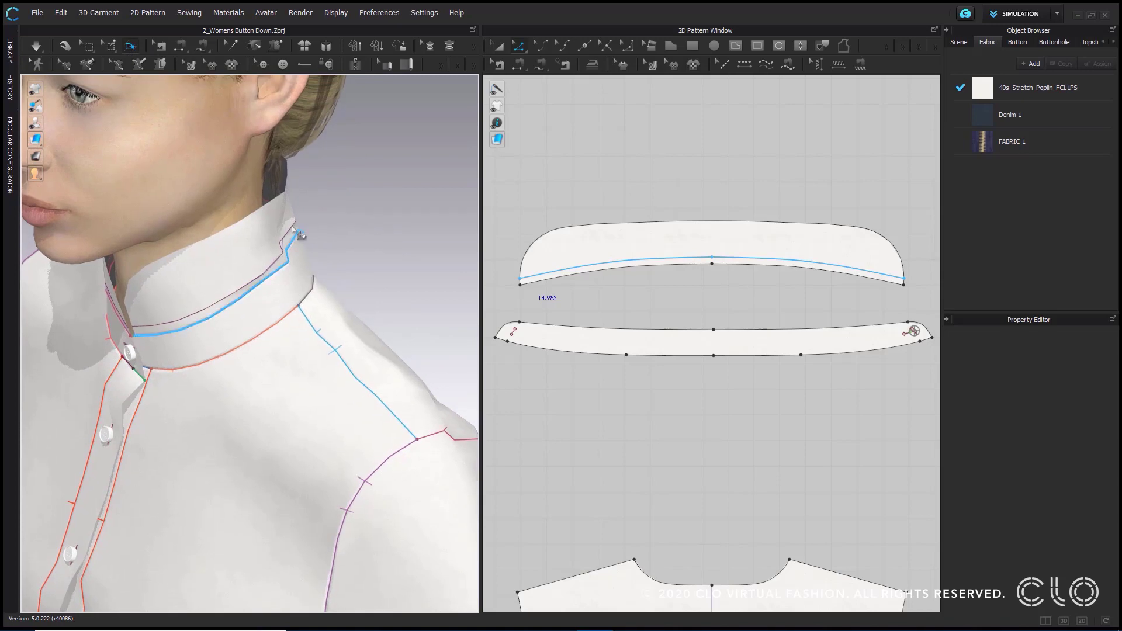
pyautogui.moveTo(287, 250); pyautogui.dragTo(254, 276)
pyautogui.click(257, 281)
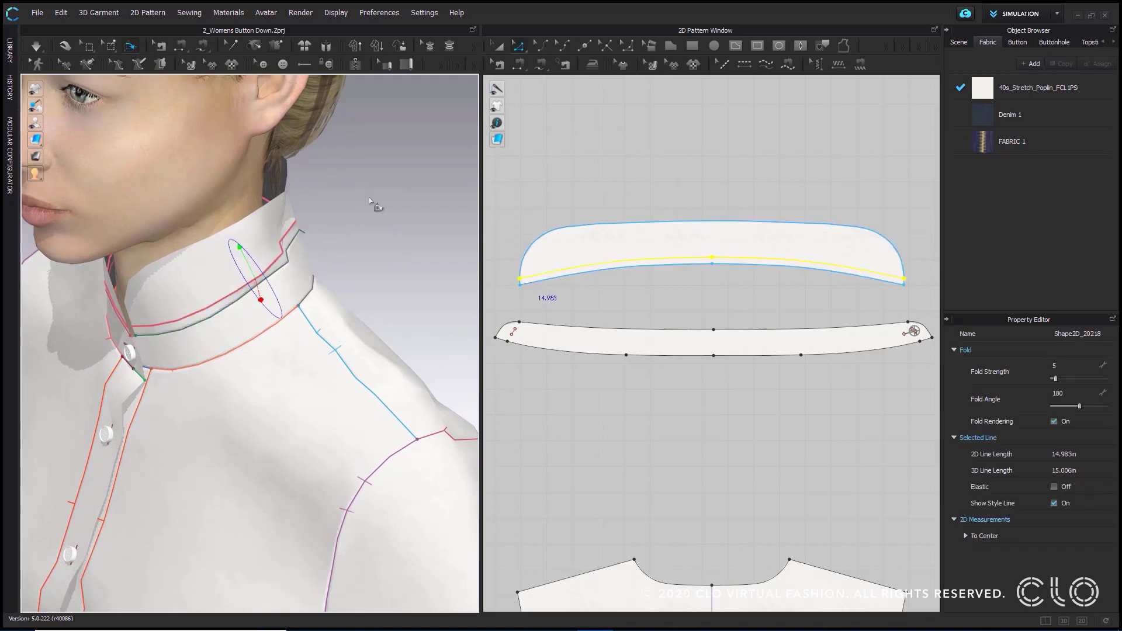
pyautogui.moveTo(296, 355); pyautogui.dragTo(366, 293, button='right')
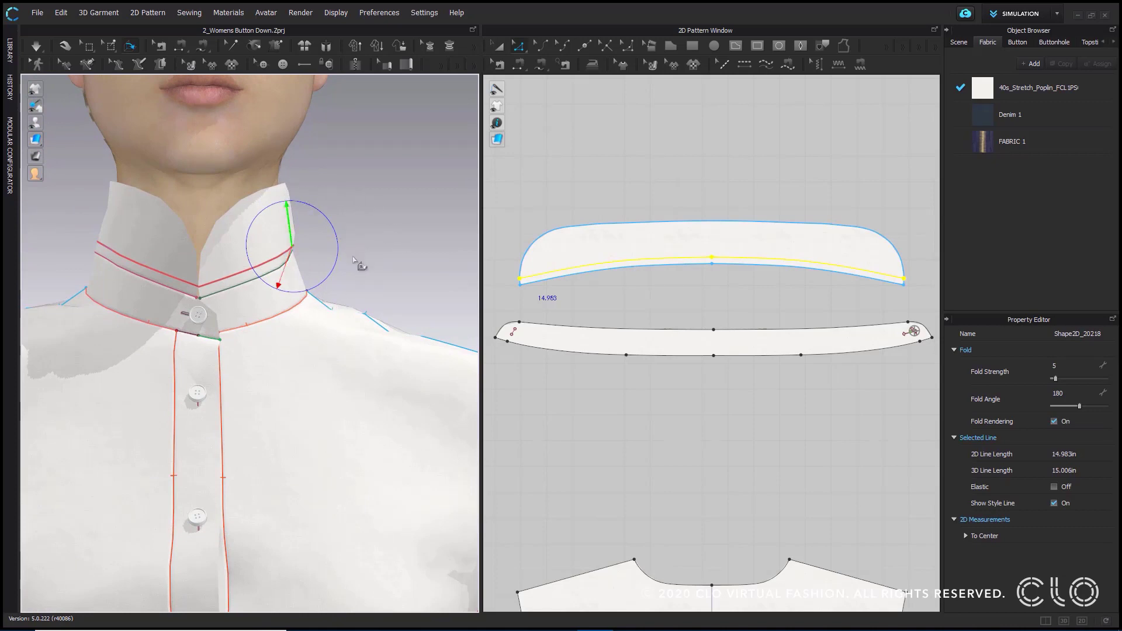
pyautogui.moveTo(283, 199); pyautogui.dragTo(326, 275)
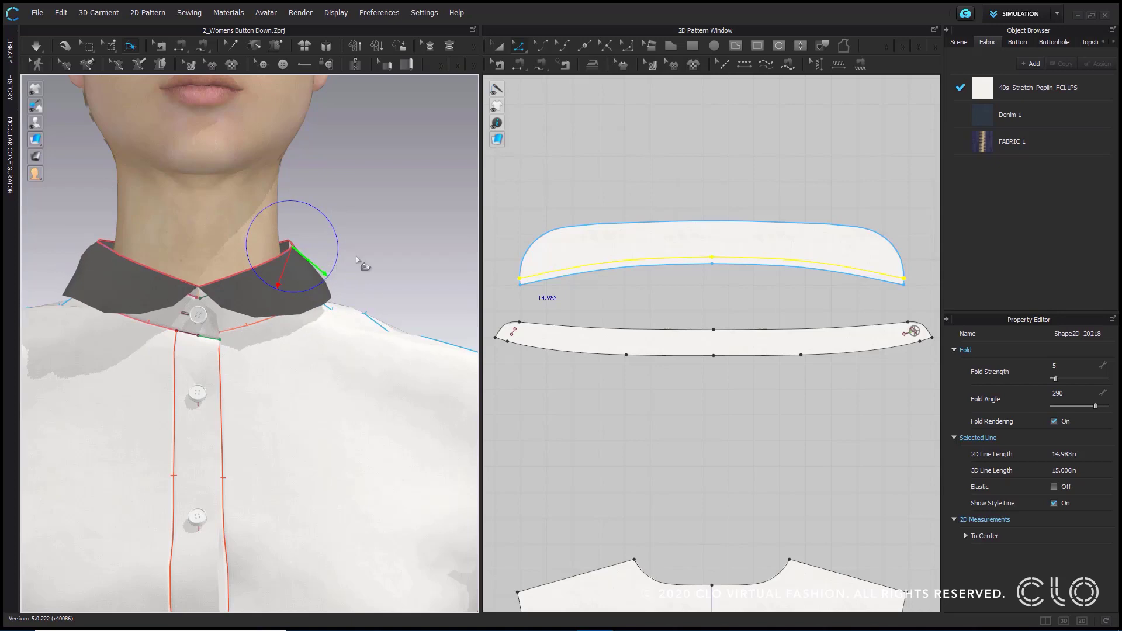
# - Check the folded collar around the neck and adjust its Fold Arrangement angle to 266
pyautogui.moveTo(357, 261); pyautogui.dragTo(384, 253, button='right')
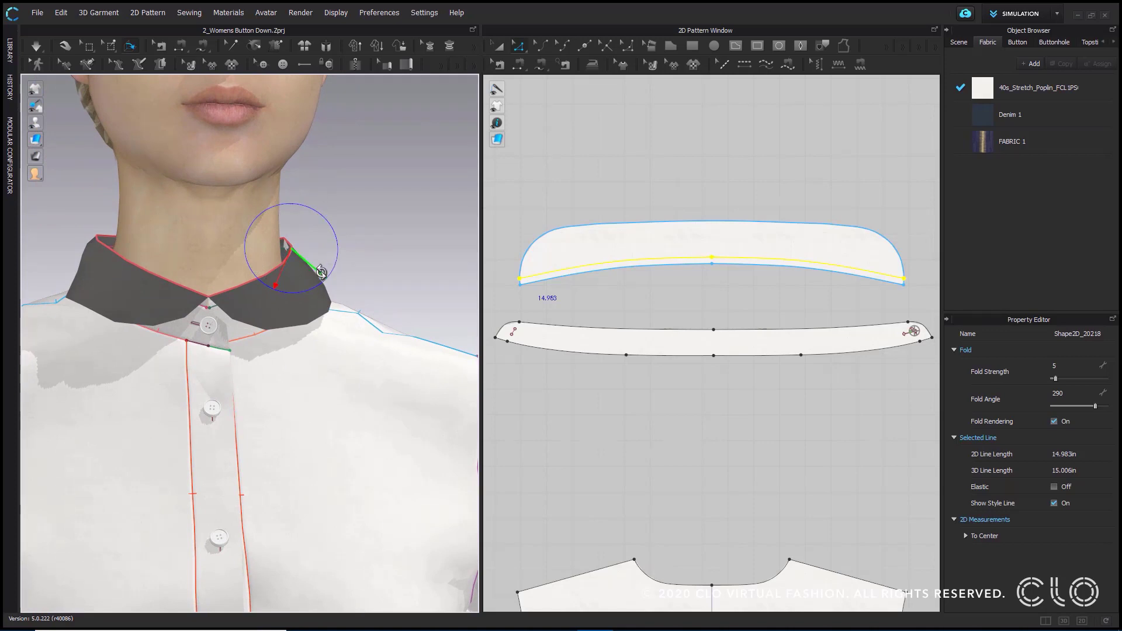
pyautogui.moveTo(322, 270); pyautogui.dragTo(321, 212)
pyautogui.moveTo(323, 272); pyautogui.dragTo(323, 275)
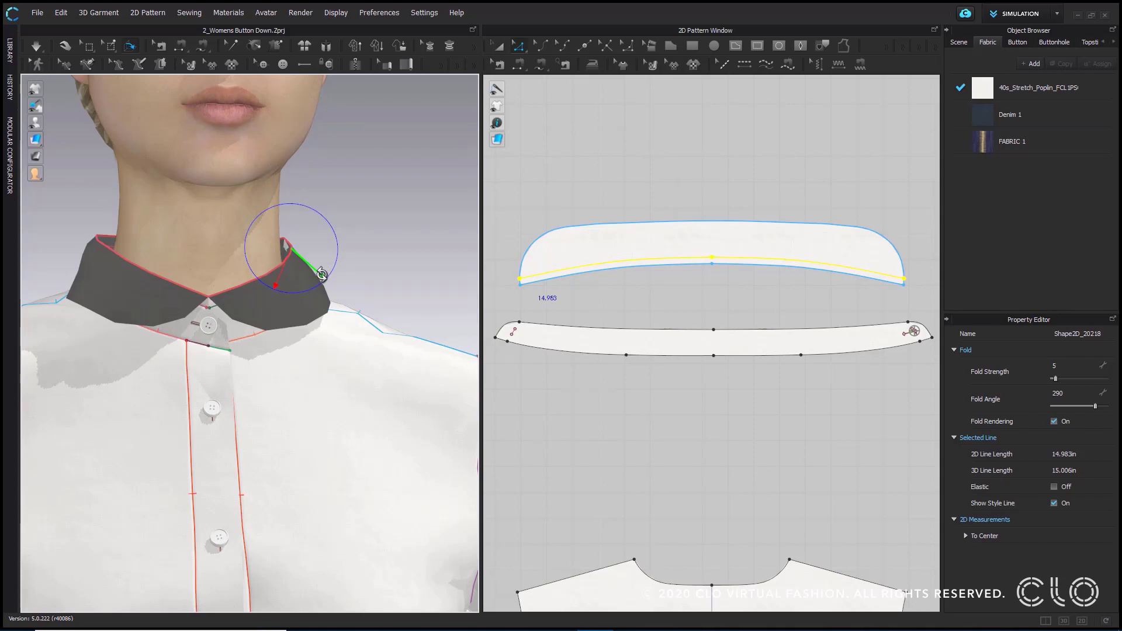
pyautogui.moveTo(385, 269); pyautogui.dragTo(272, 275, button='right')
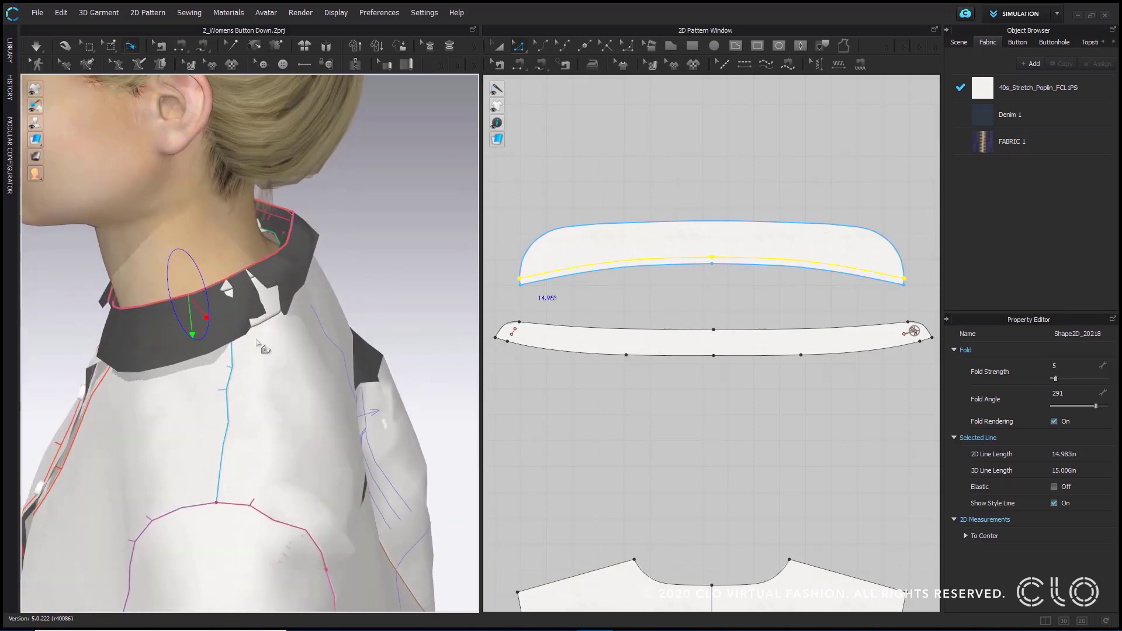
pyautogui.moveTo(351, 289); pyautogui.dragTo(376, 286, button='right')
pyautogui.moveTo(226, 353); pyautogui.dragTo(311, 294, button='right')
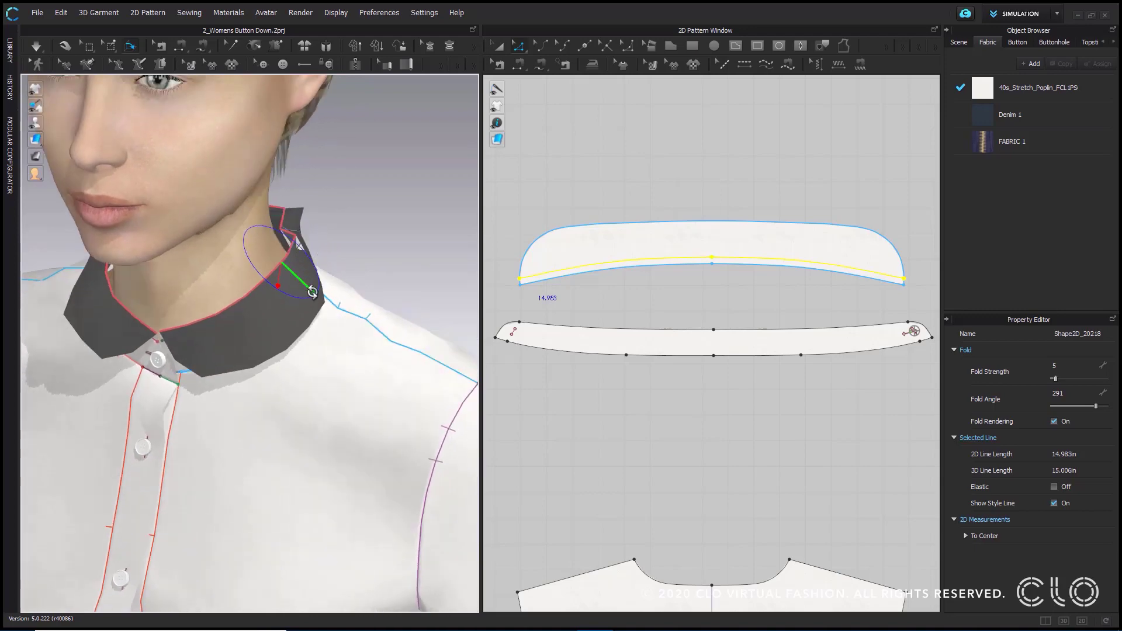
pyautogui.moveTo(313, 293); pyautogui.dragTo(318, 283)
pyautogui.moveTo(321, 280); pyautogui.dragTo(381, 253, button='right')
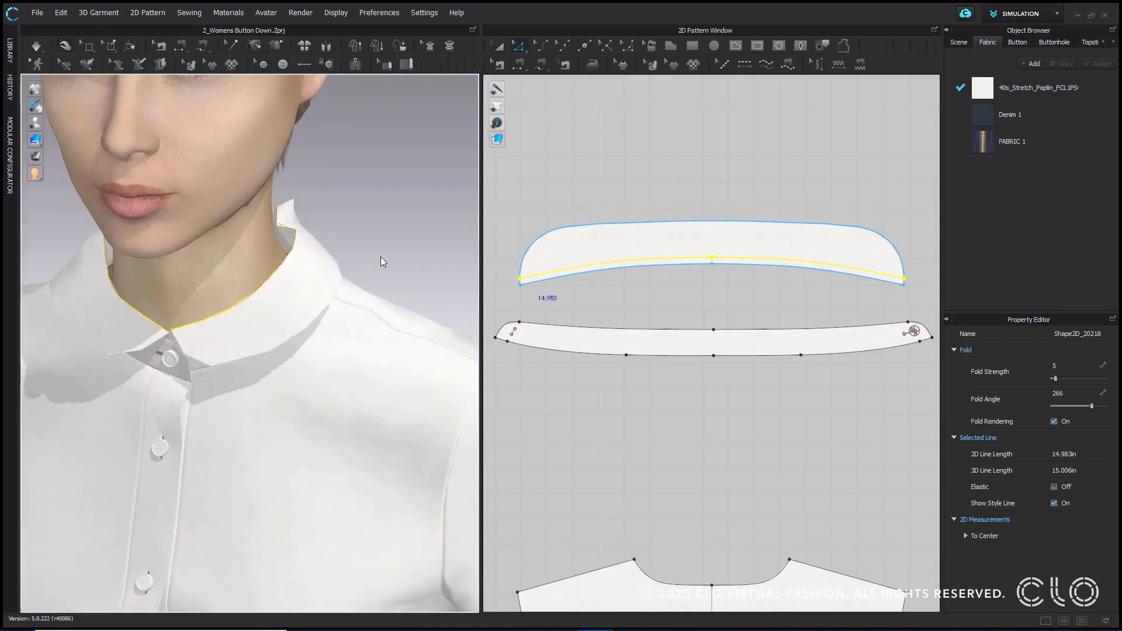
# - Strengthen the folded collar pattern, check it from the back and side, and simulate the shirt
pyautogui.moveTo(394, 266); pyautogui.dragTo(312, 256, button='right')
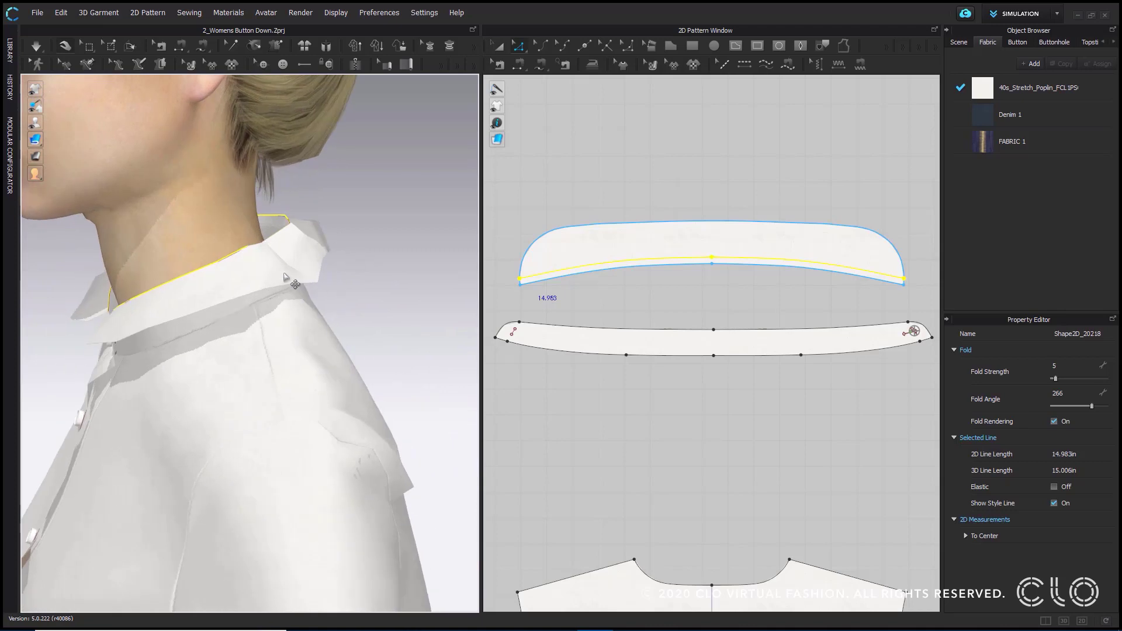
pyautogui.rightClick(248, 274)
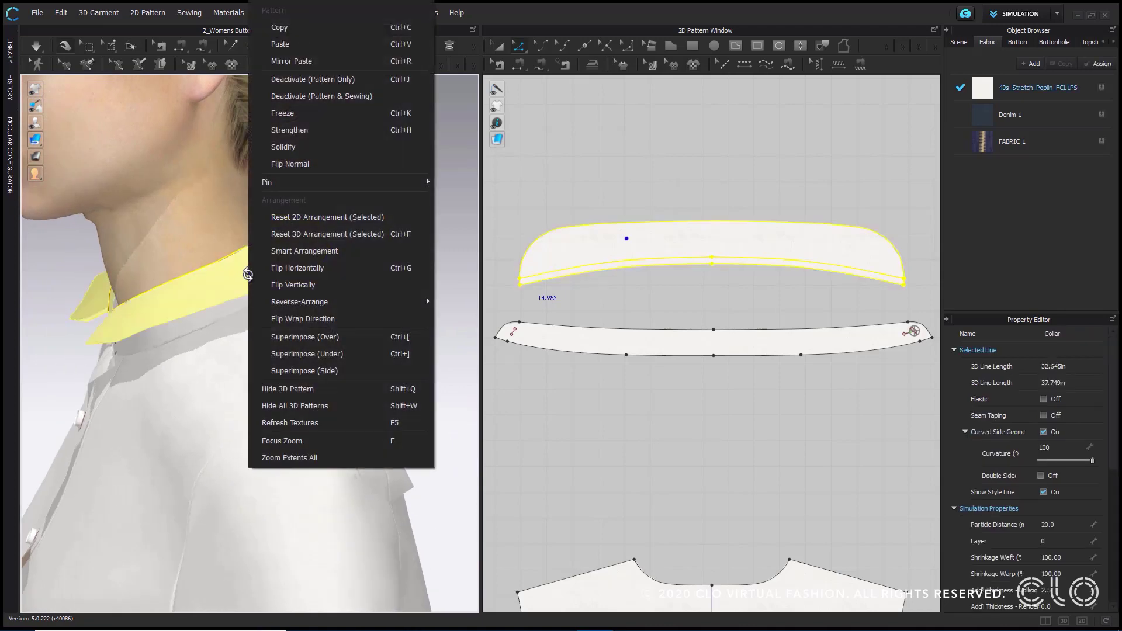
pyautogui.click(320, 131)
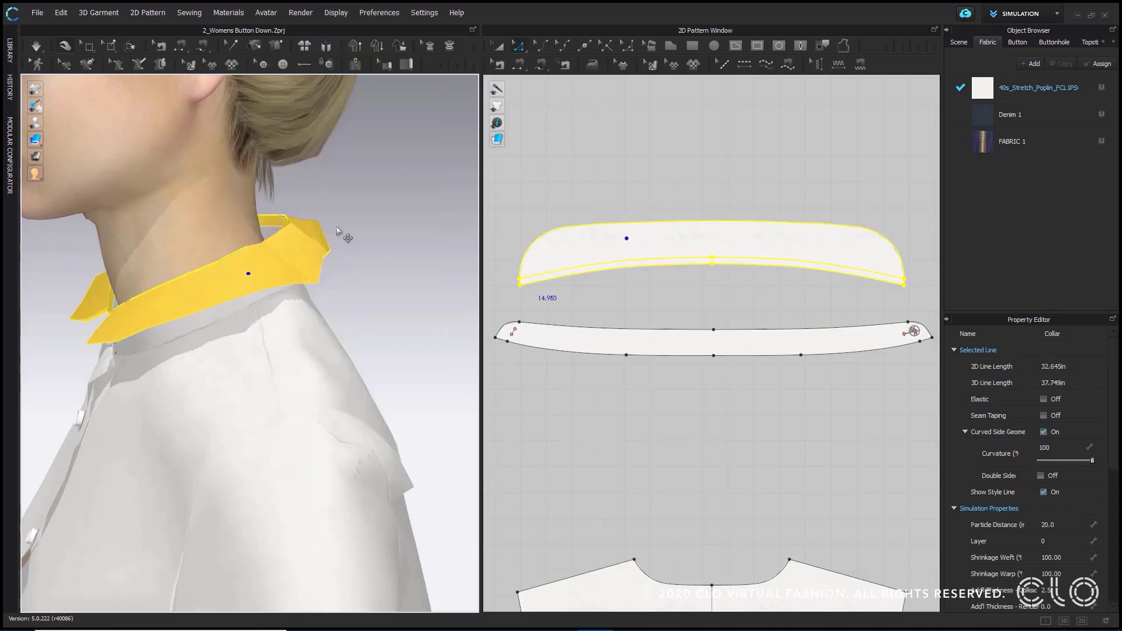
pyautogui.moveTo(345, 235); pyautogui.dragTo(281, 292, button='right')
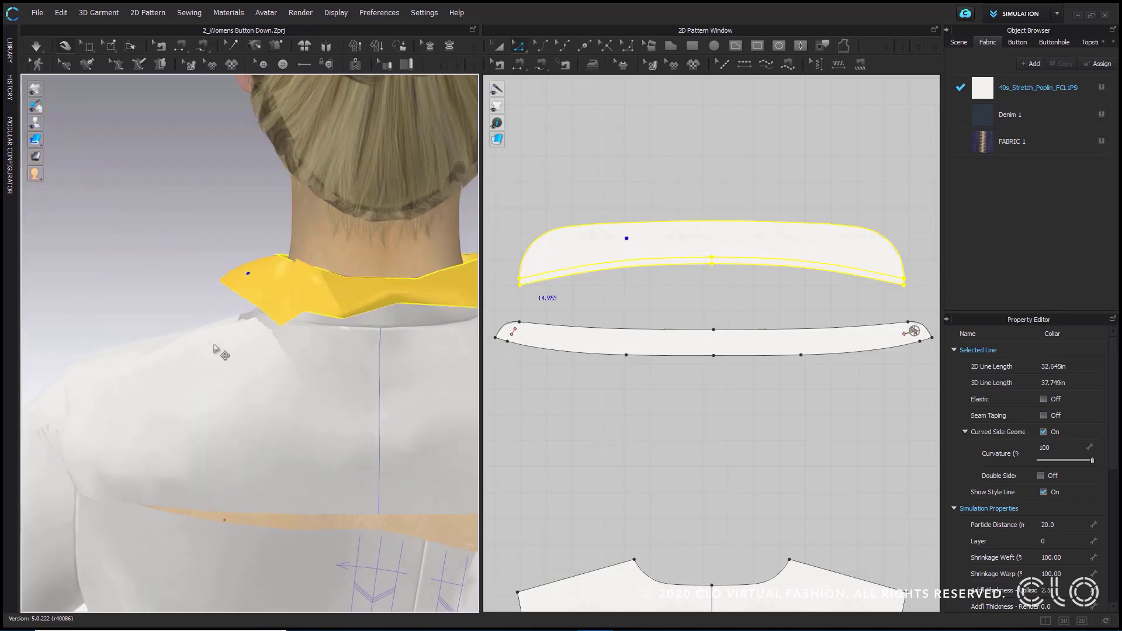
pyautogui.moveTo(177, 270); pyautogui.dragTo(131, 209, button='middle')
pyautogui.moveTo(150, 266); pyautogui.dragTo(325, 243, button='right')
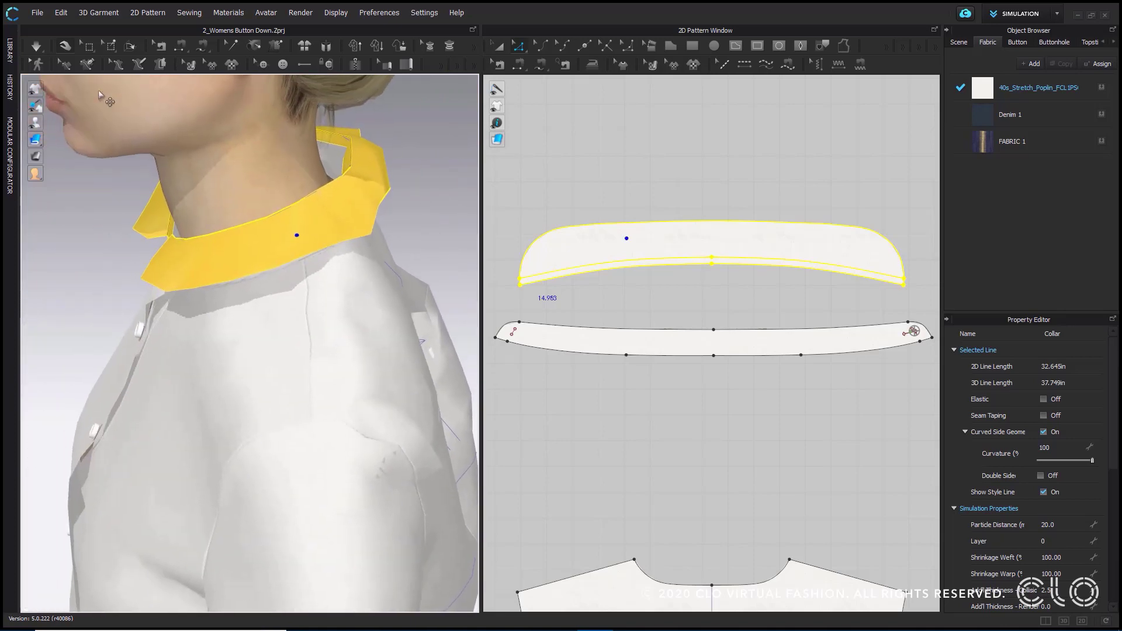
pyautogui.moveTo(135, 203); pyautogui.dragTo(205, 188, button='right')
pyautogui.click(33, 47)
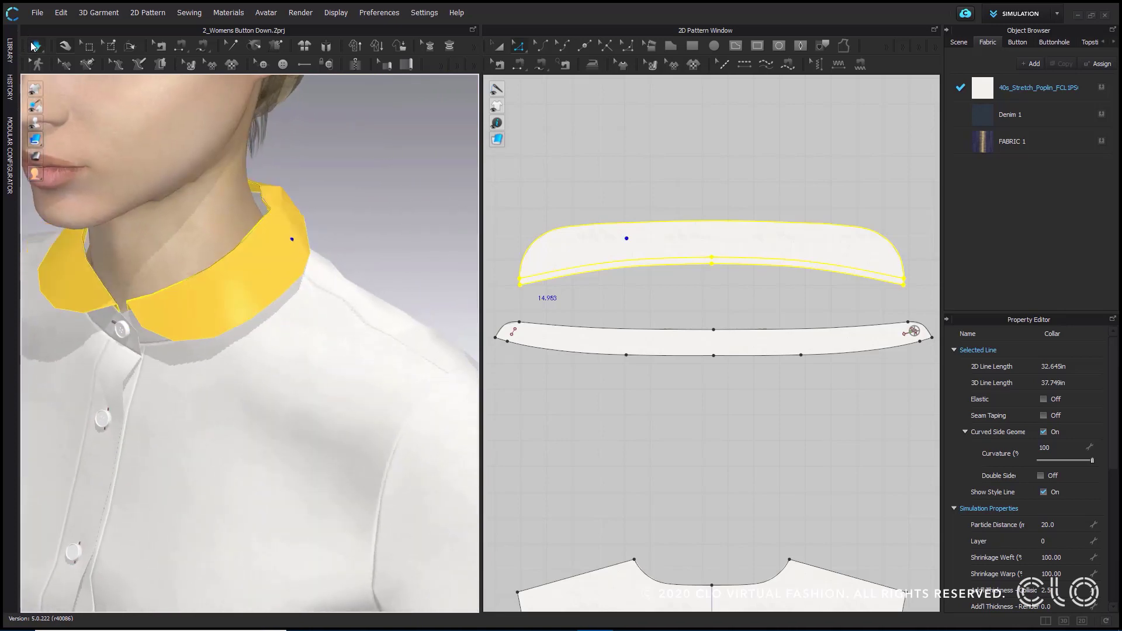
# - Unstrengthen the collar pattern and clear the selection
pyautogui.scroll(-3, 353, 251)
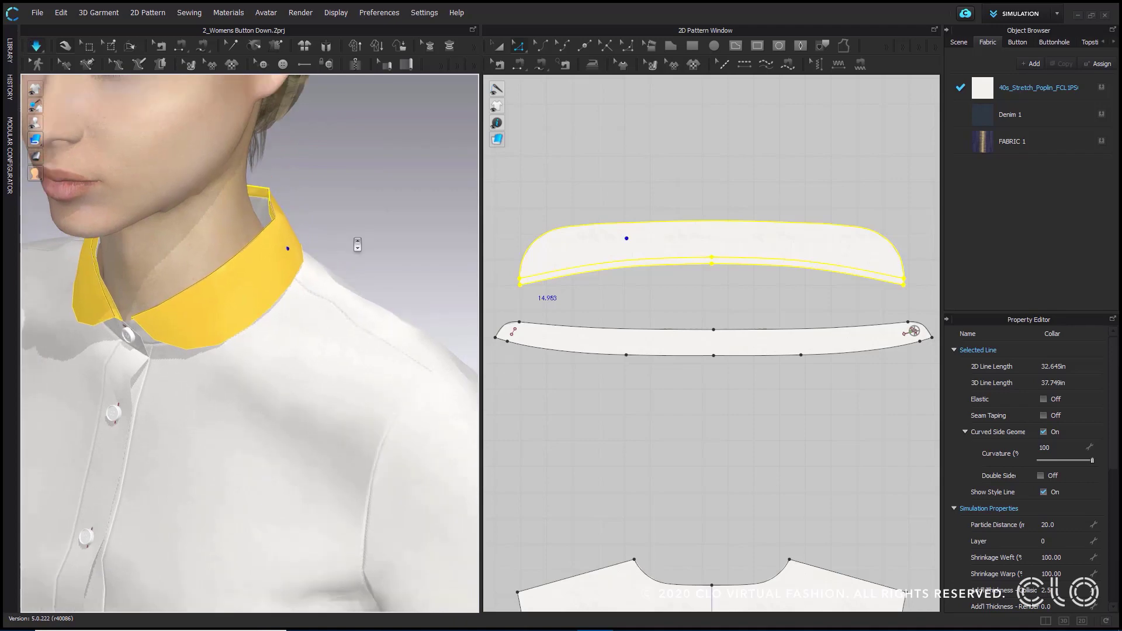
pyautogui.click(401, 253)
pyautogui.moveTo(401, 253); pyautogui.dragTo(381, 240, button='right')
pyautogui.rightClick(266, 270)
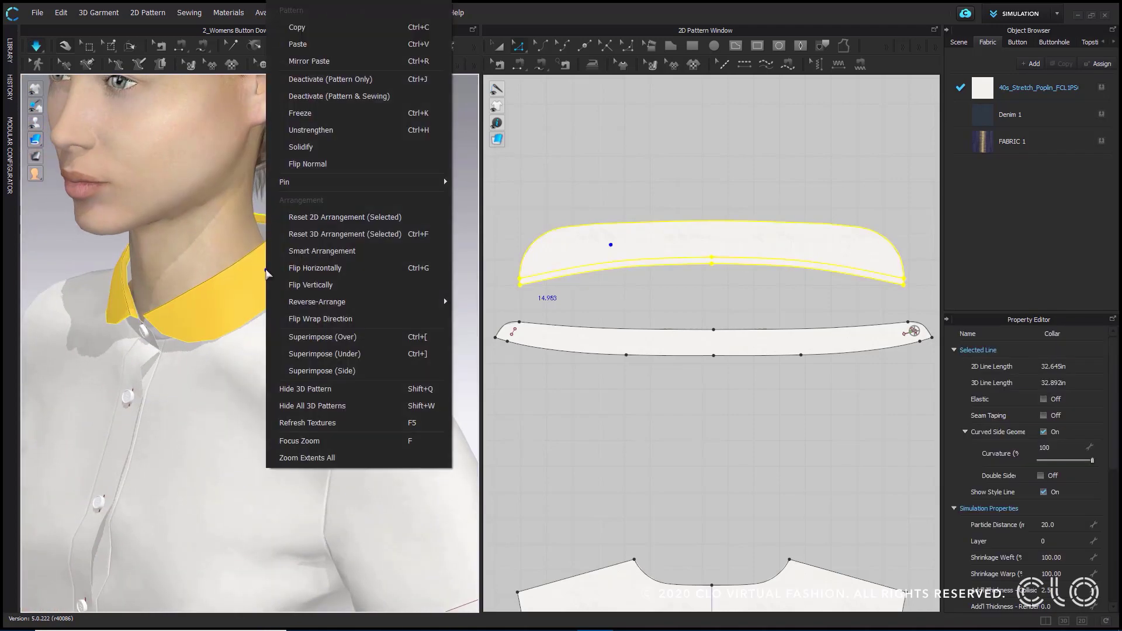
pyautogui.click(310, 131)
pyautogui.click(361, 219)
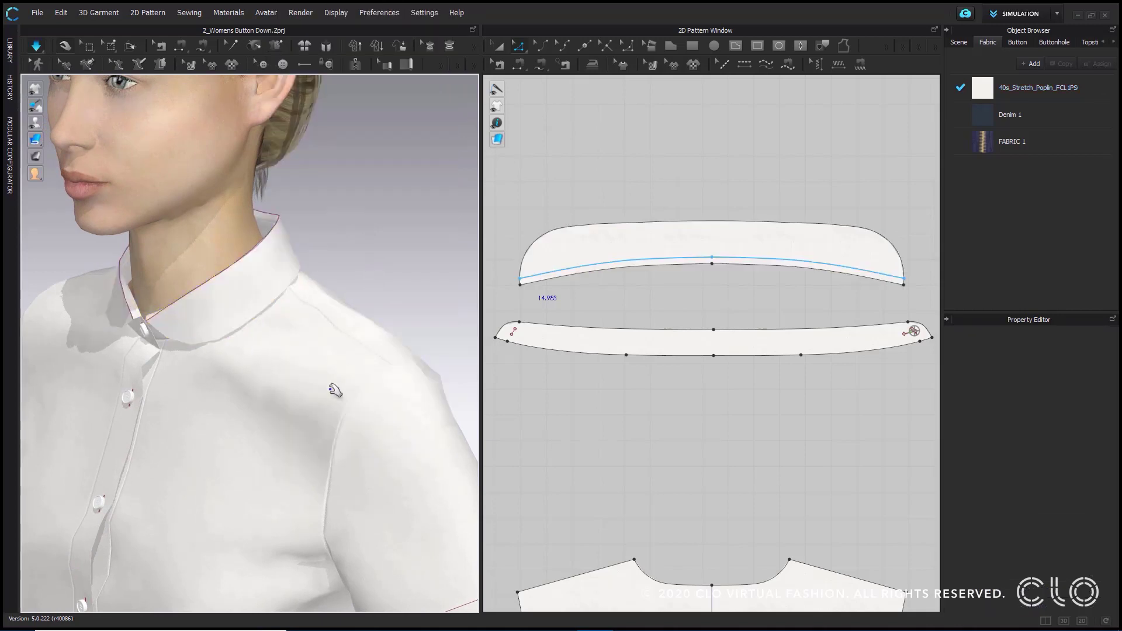
# - Examine the relaxed collar from the side and front, checking its fold and outer edge up close
pyautogui.moveTo(337, 280)
pyautogui.mouseDown(button='right')
pyautogui.moveTo(494, 267)
pyautogui.moveTo(272, 272)
pyautogui.moveTo(295, 299)
pyautogui.moveTo(342, 283)
pyautogui.mouseUp(button='right')
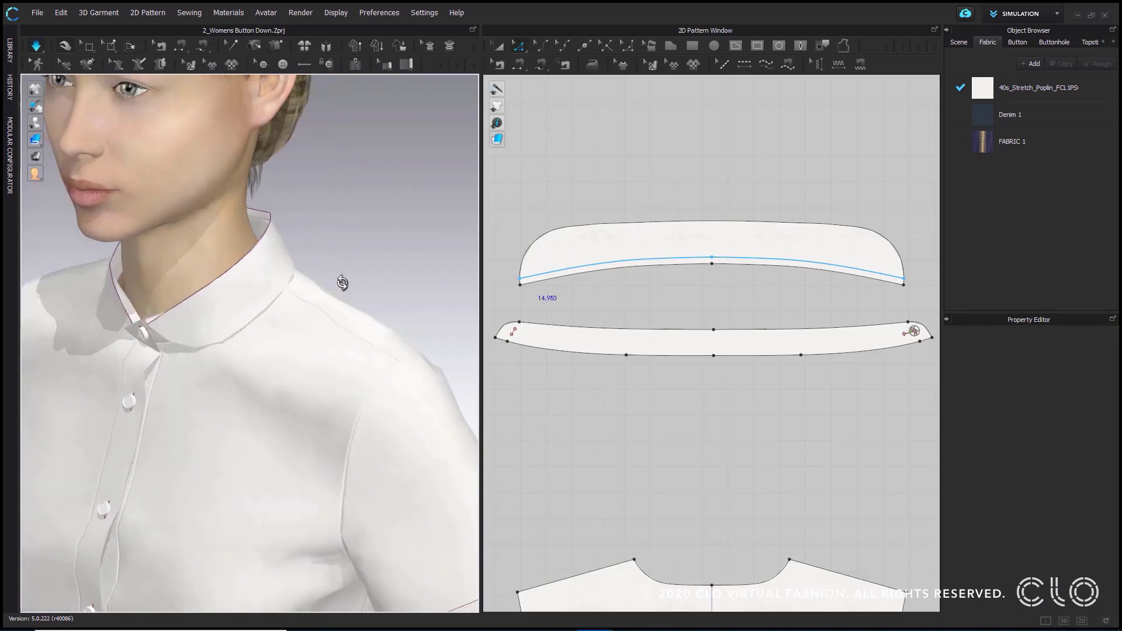
pyautogui.moveTo(344, 253); pyautogui.dragTo(376, 243, button='middle')
pyautogui.scroll(3, 371, 210)
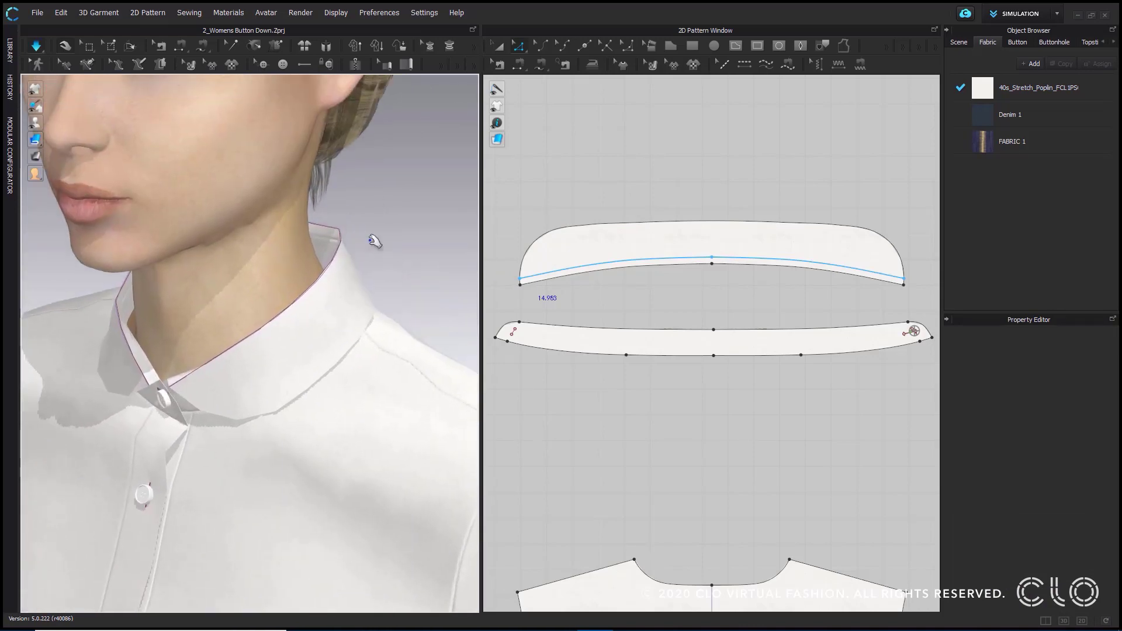
pyautogui.moveTo(353, 275); pyautogui.dragTo(232, 258, button='right')
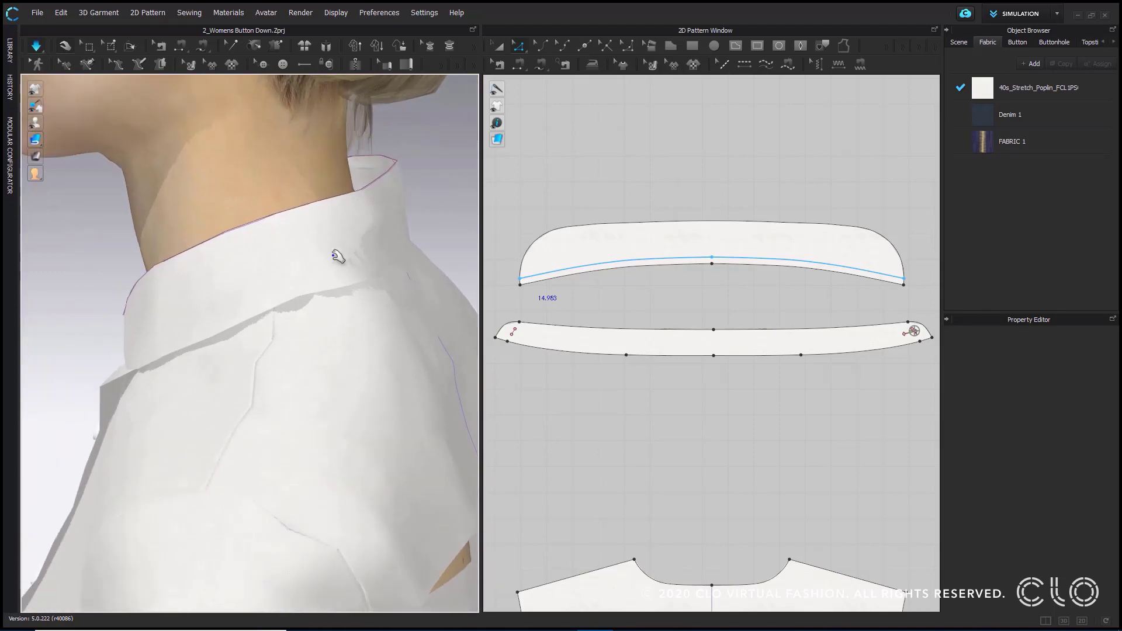
pyautogui.moveTo(280, 339)
pyautogui.mouseDown(button='right')
pyautogui.moveTo(288, 321)
pyautogui.moveTo(164, 356)
pyautogui.moveTo(299, 345)
pyautogui.mouseUp(button='right')
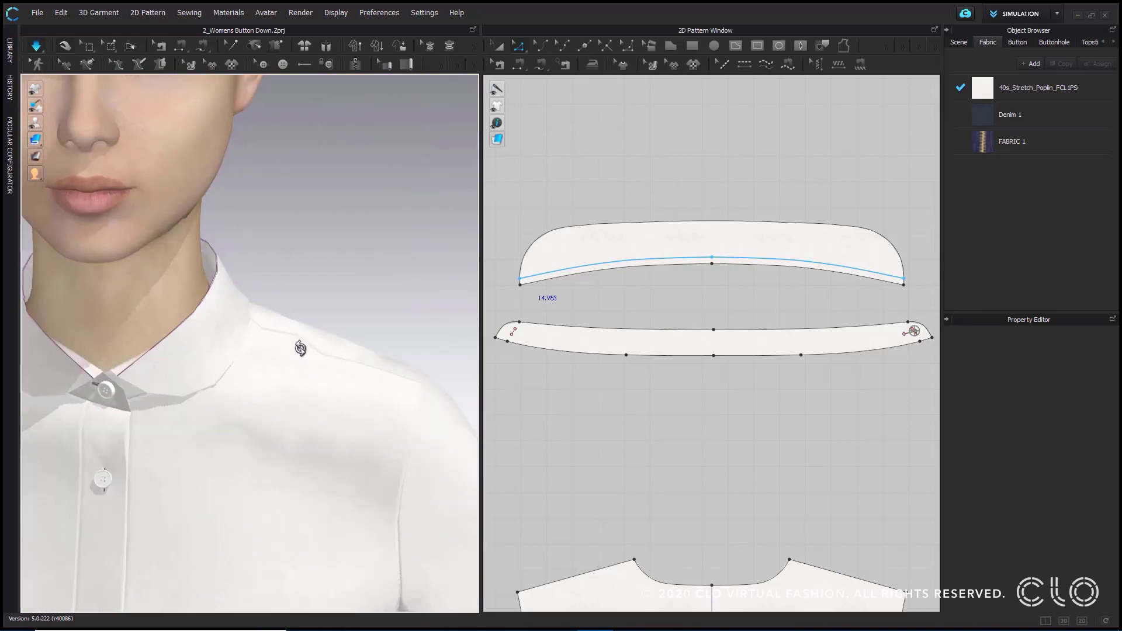
pyautogui.moveTo(188, 310); pyautogui.dragTo(300, 274, button='middle')
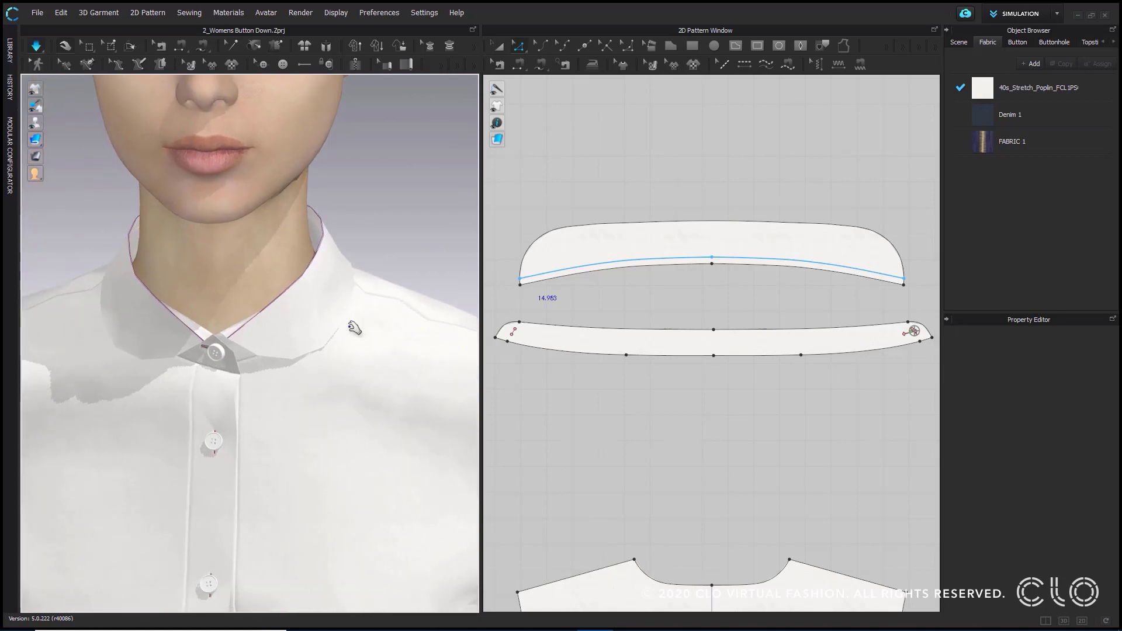
pyautogui.click(335, 301)
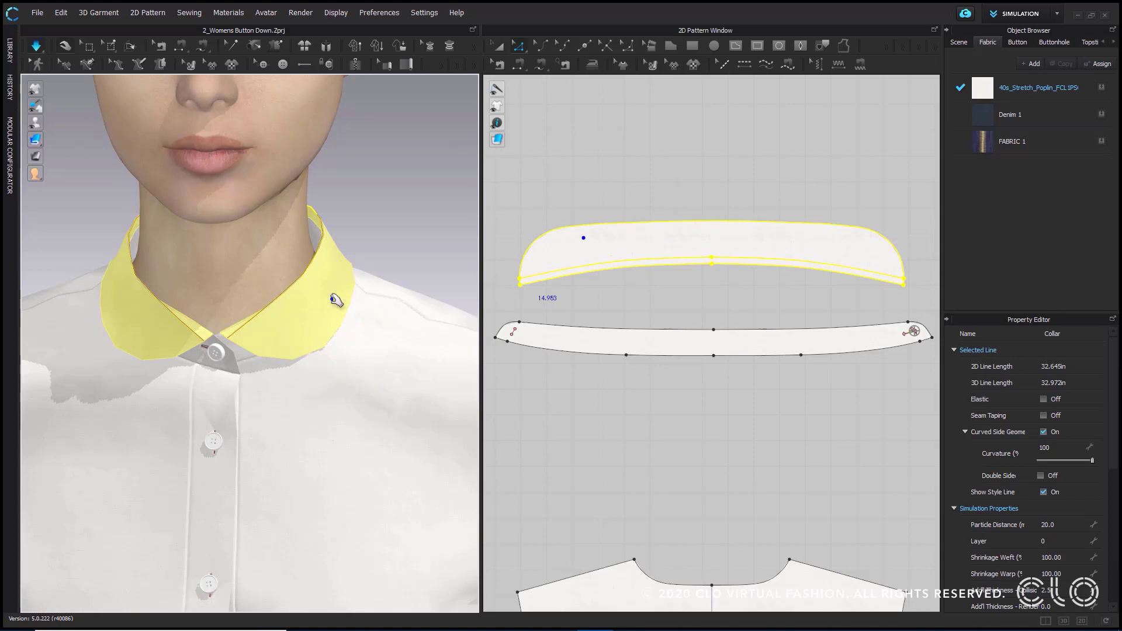
pyautogui.click(366, 225)
pyautogui.moveTo(366, 226); pyautogui.dragTo(365, 168, button='middle')
pyautogui.scroll(2, 344, 216)
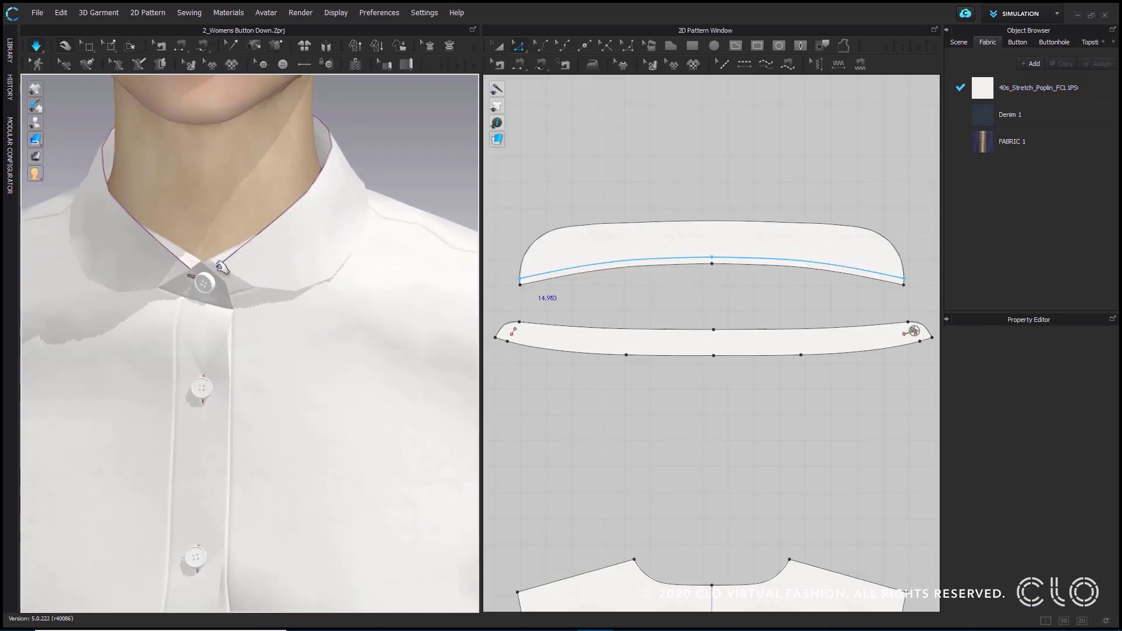
# - Set the collar pattern's particle distance to 5 and simulate the shirt
pyautogui.click(346, 214)
pyautogui.scroll(-2, 397, 145)
pyautogui.moveTo(405, 167); pyautogui.dragTo(427, 219, button='middle')
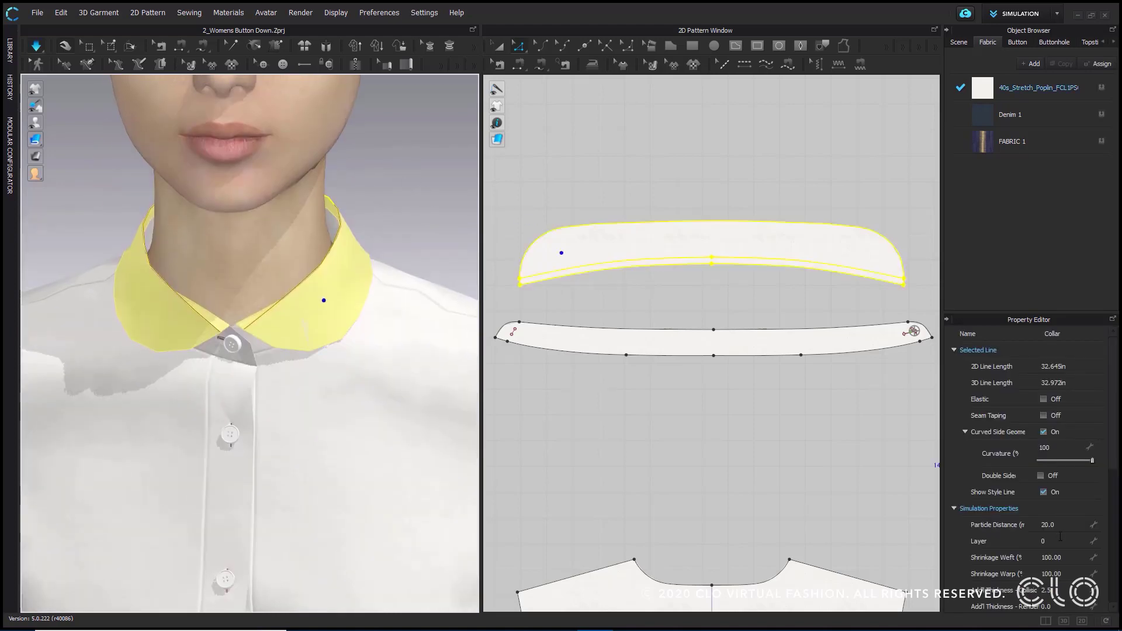
pyautogui.click(1064, 527)
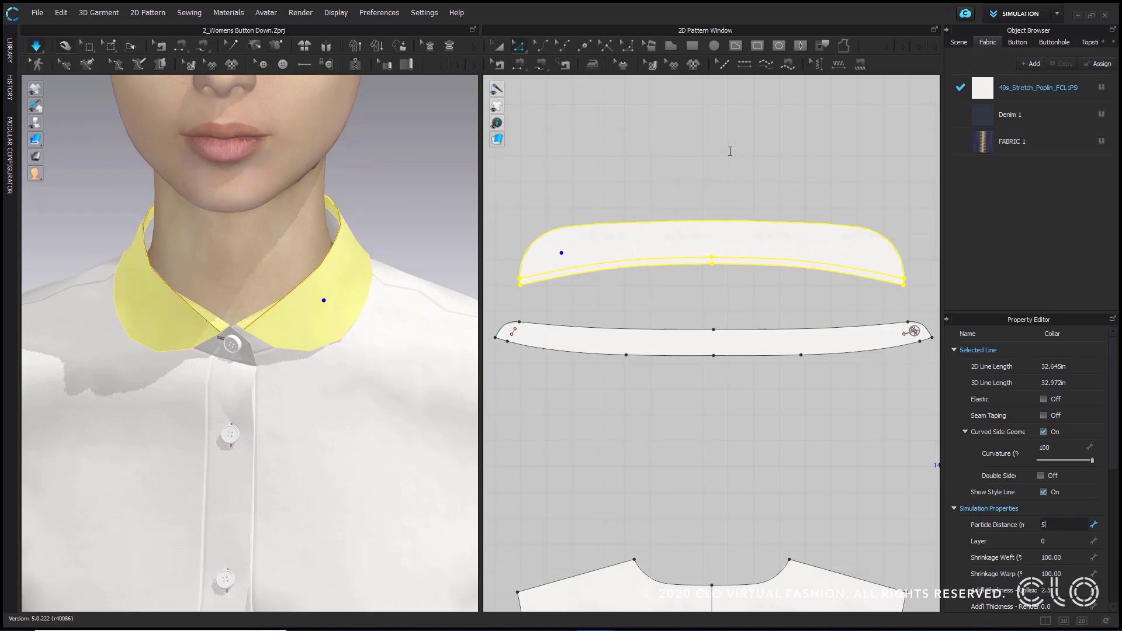
pyautogui.press('Return')
pyautogui.click(42, 47)
pyautogui.click(39, 48)
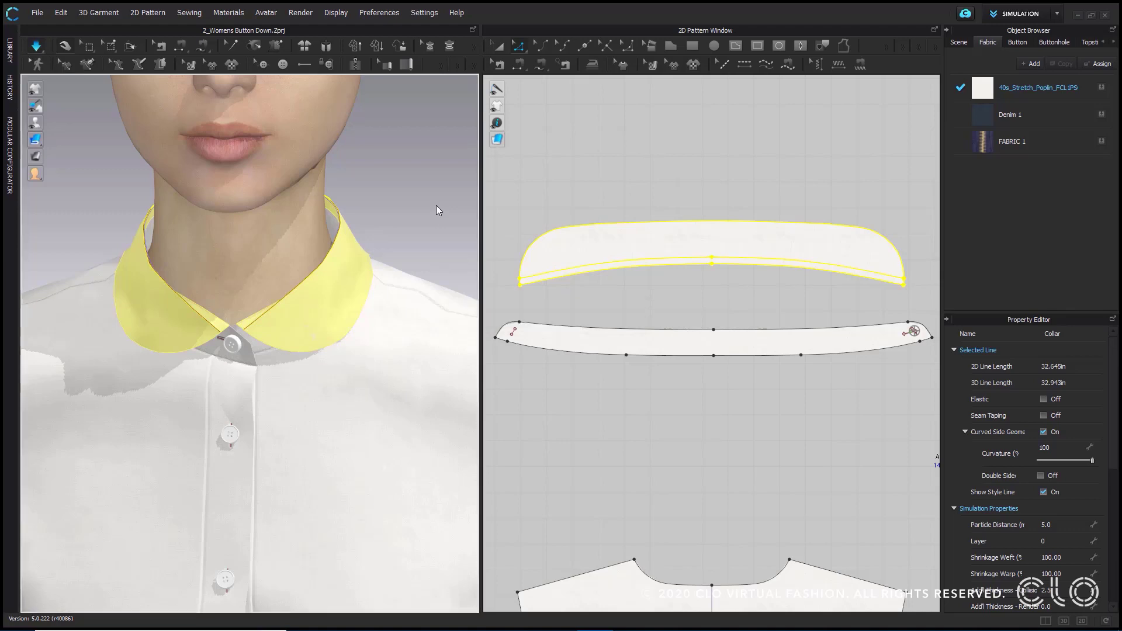
# - Stop the simulation, deselect the collar and check its fold and outer edge up close
pyautogui.moveTo(438, 207)
pyautogui.mouseDown(button='right')
pyautogui.moveTo(356, 211)
pyautogui.moveTo(421, 213)
pyautogui.mouseUp(button='right')
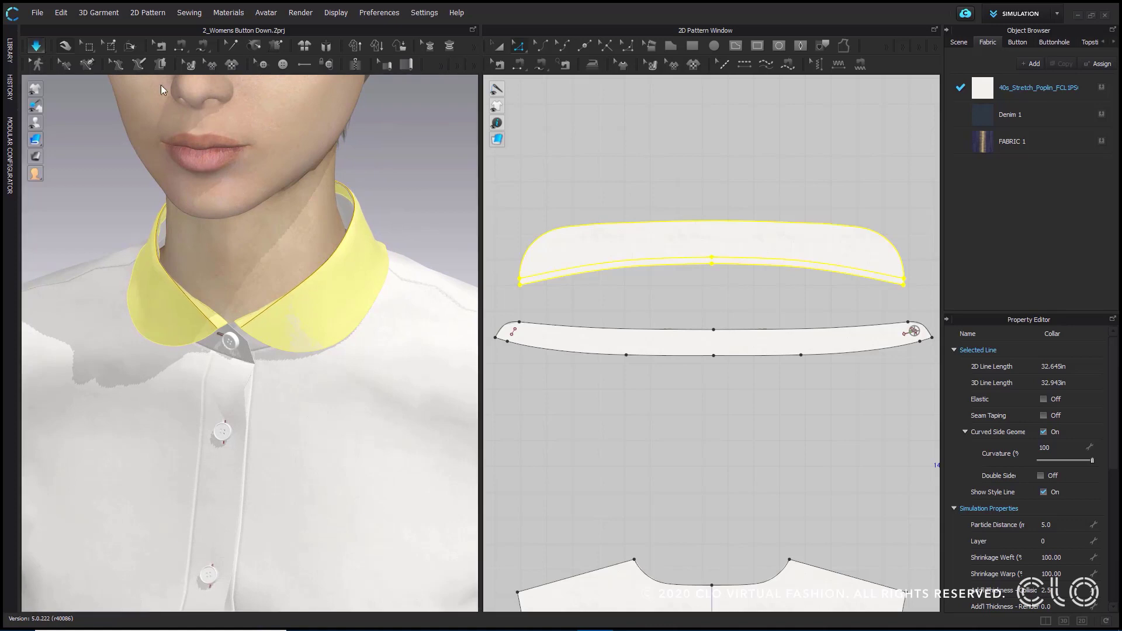
pyautogui.click(36, 45)
pyautogui.click(412, 210)
pyautogui.moveTo(399, 190); pyautogui.dragTo(389, 253, button='middle')
pyautogui.scroll(3, 388, 253)
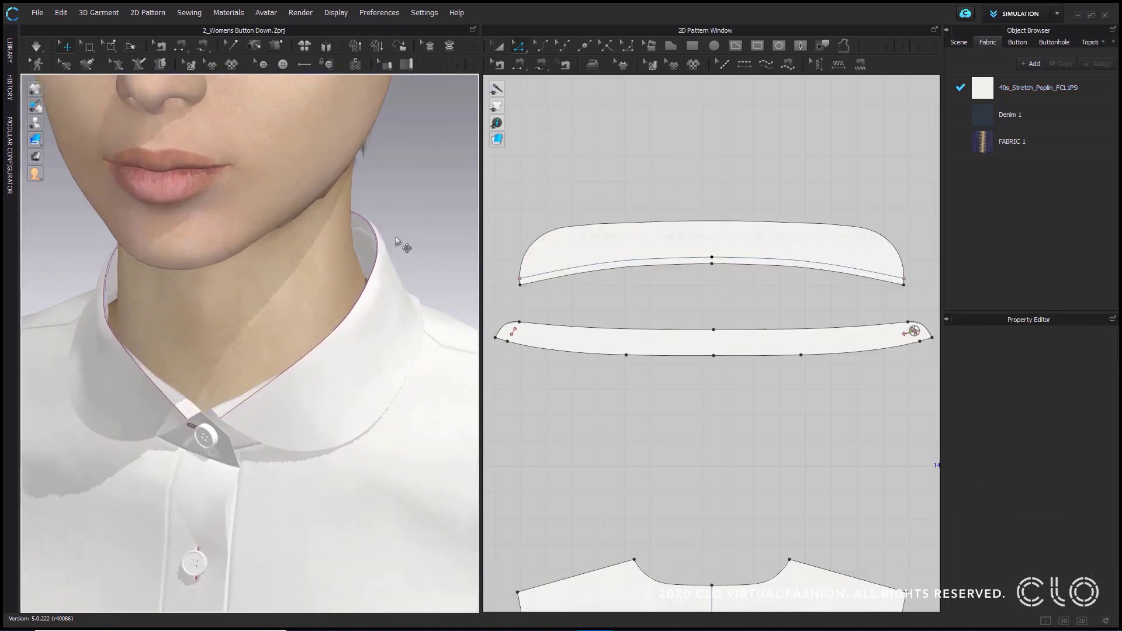
pyautogui.moveTo(396, 241); pyautogui.dragTo(333, 201, button='right')
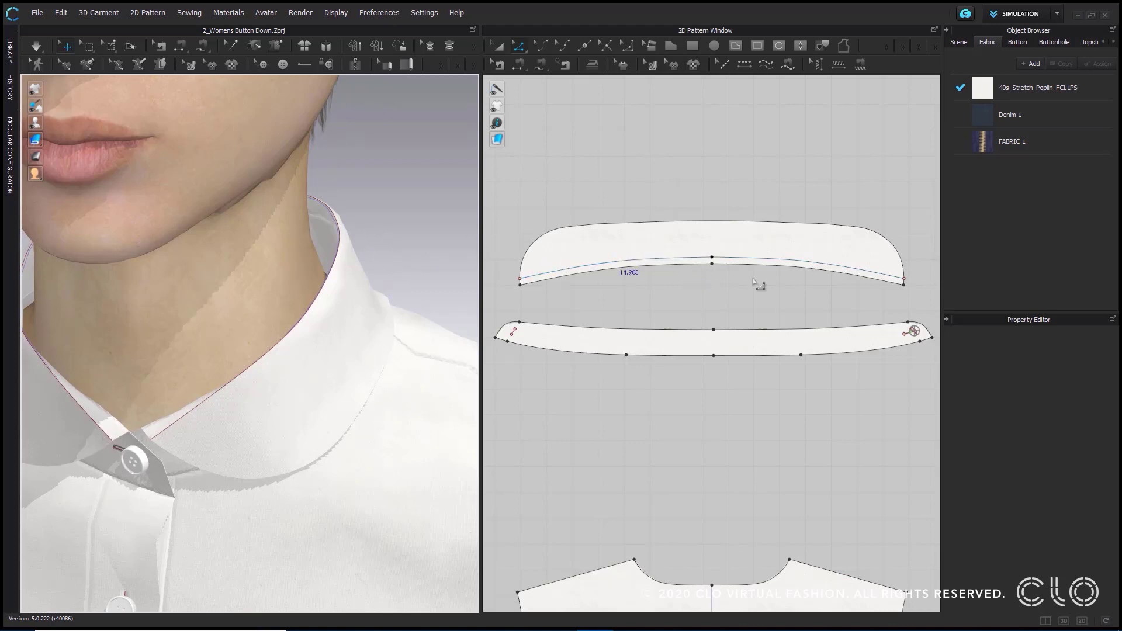
# - Turn off Fold Rendering for the collar's internal line
pyautogui.click(698, 261)
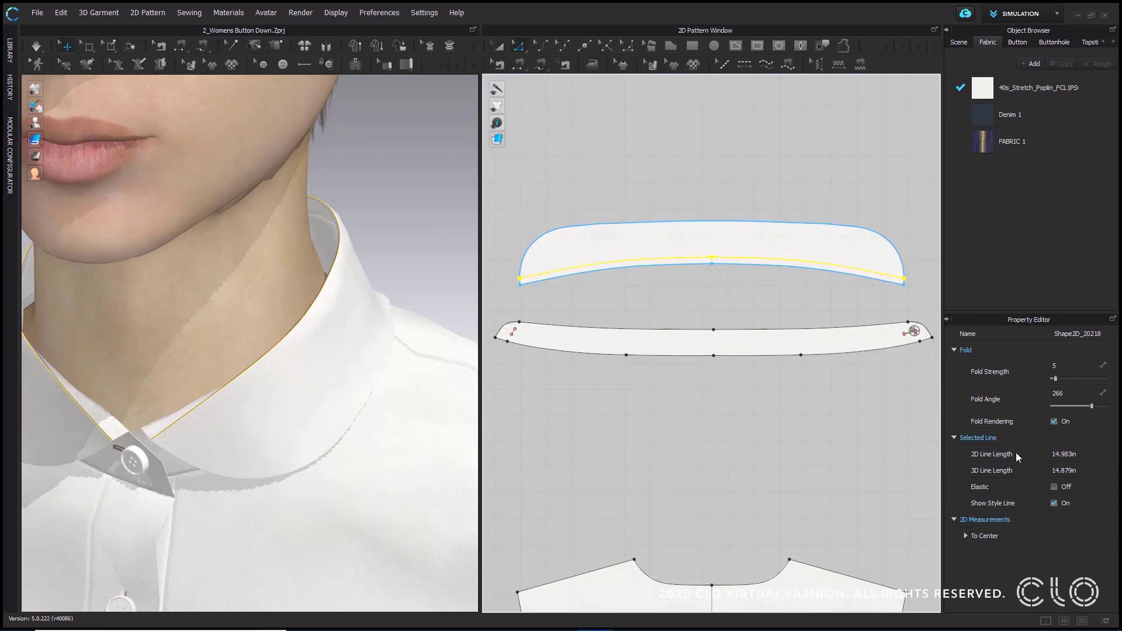
pyautogui.click(1054, 422)
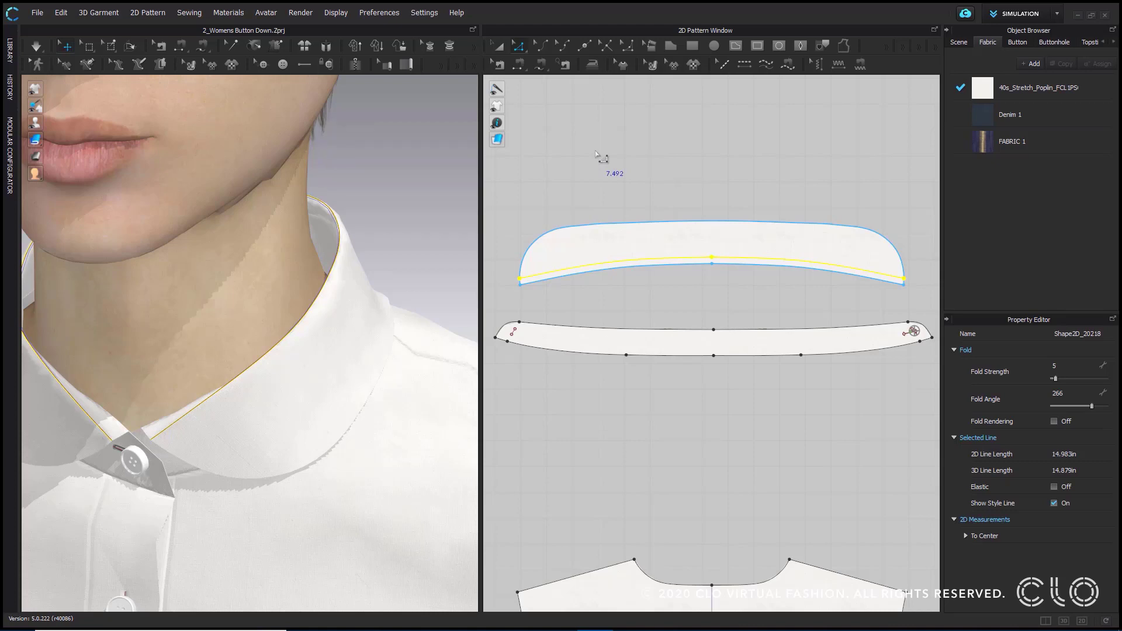
pyautogui.hotkey('ctrl', 'z')
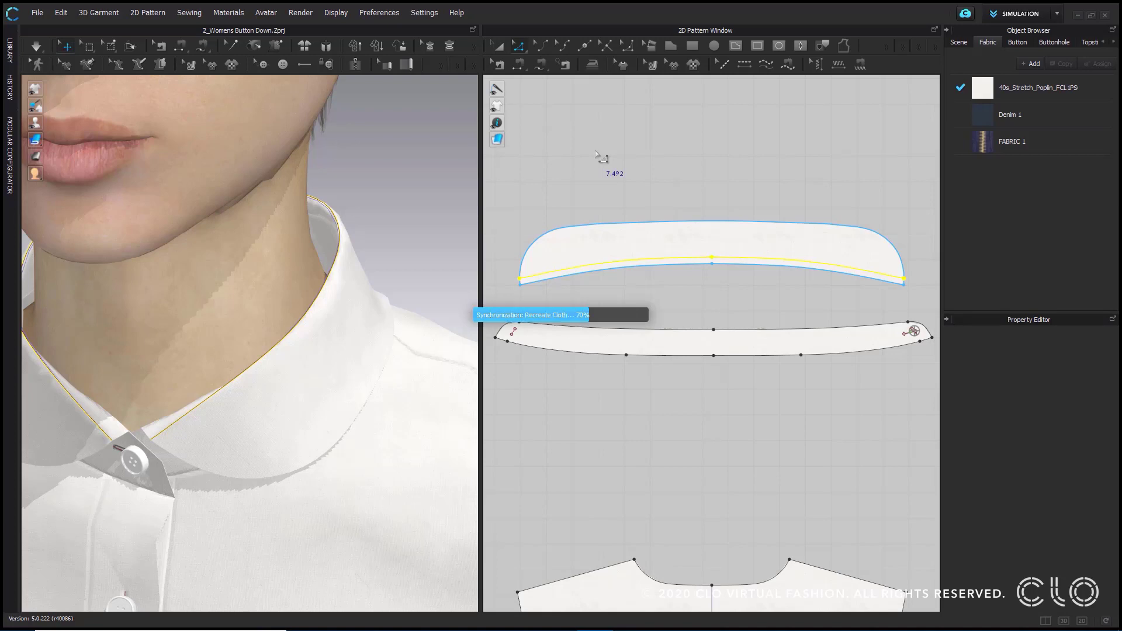
# - Examine the softened collar fold from both sides and inspect the collar's mesh before returning to the textured display
pyautogui.moveTo(409, 253); pyautogui.dragTo(369, 275, button='right')
pyautogui.scroll(3, 381, 275)
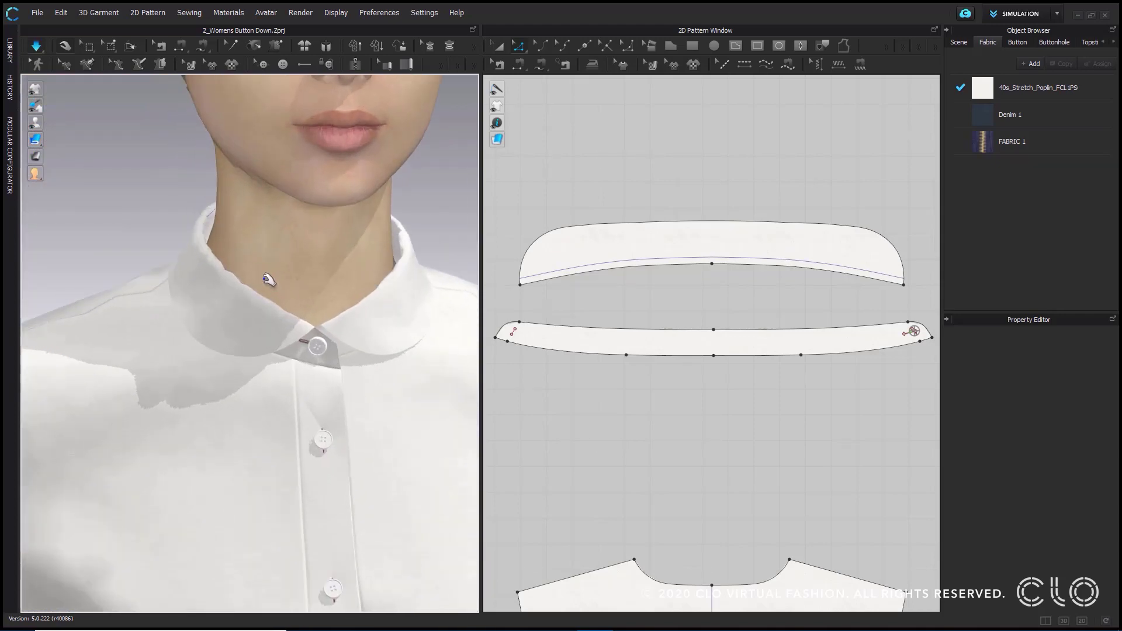
pyautogui.moveTo(269, 280); pyautogui.dragTo(187, 183, button='right')
pyautogui.moveTo(355, 319); pyautogui.dragTo(286, 305, button='right')
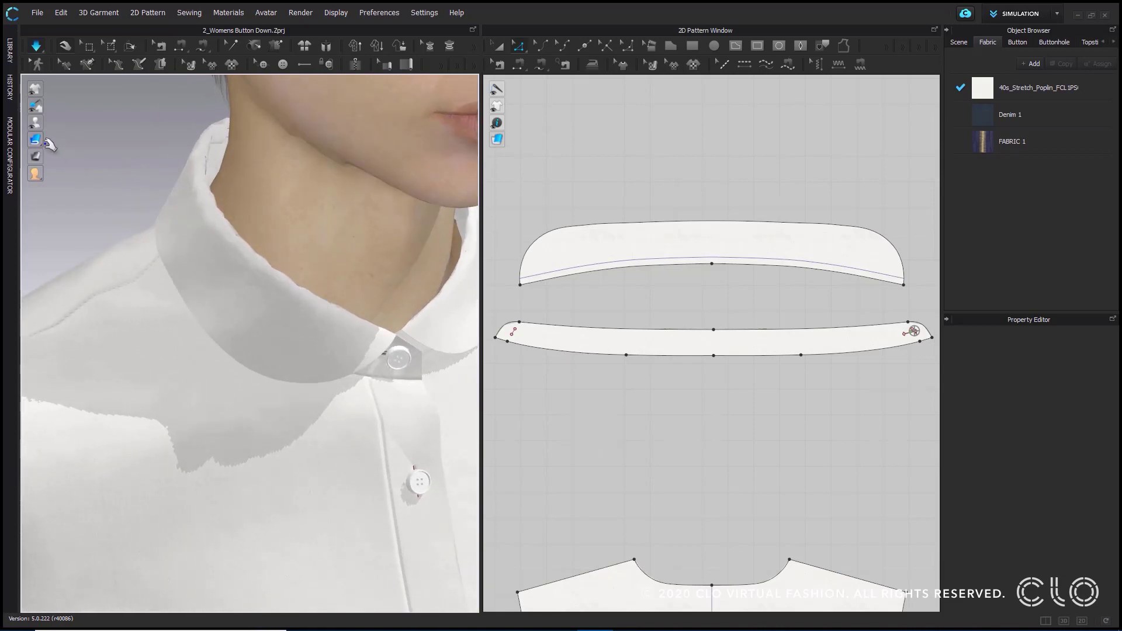
pyautogui.moveTo(49, 145)
pyautogui.moveTo(193, 283)
pyautogui.mouseDown(button='right')
pyautogui.moveTo(151, 270)
pyautogui.moveTo(175, 296)
pyautogui.moveTo(248, 299)
pyautogui.moveTo(166, 286)
pyautogui.moveTo(187, 287)
pyautogui.mouseUp(button='right')
pyautogui.click(213, 249)
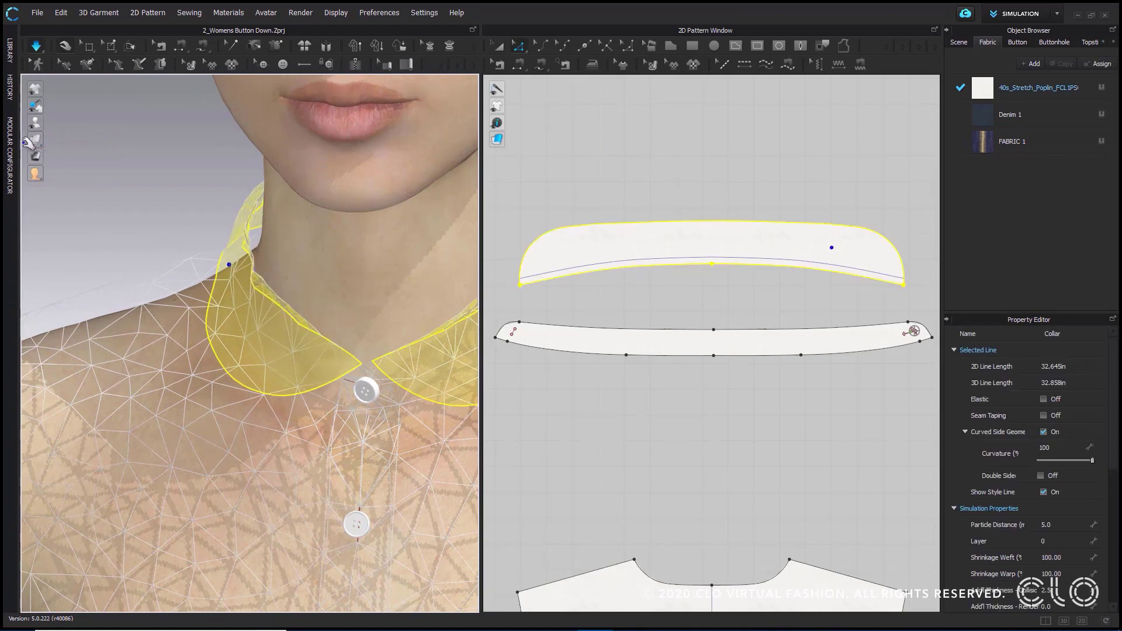
pyautogui.moveTo(35, 140)
pyautogui.moveTo(329, 333); pyautogui.dragTo(255, 291, button='middle')
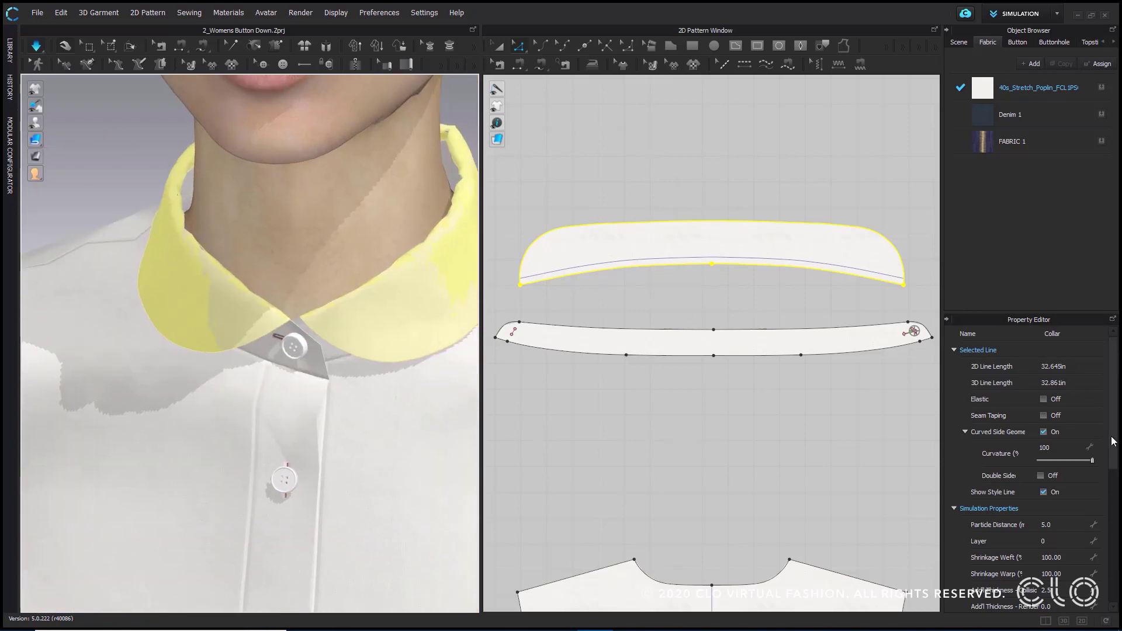
# - Change the collar pattern's mesh type to Quad and simulate the shirt again
pyautogui.moveTo(1113, 441); pyautogui.dragTo(1116, 587)
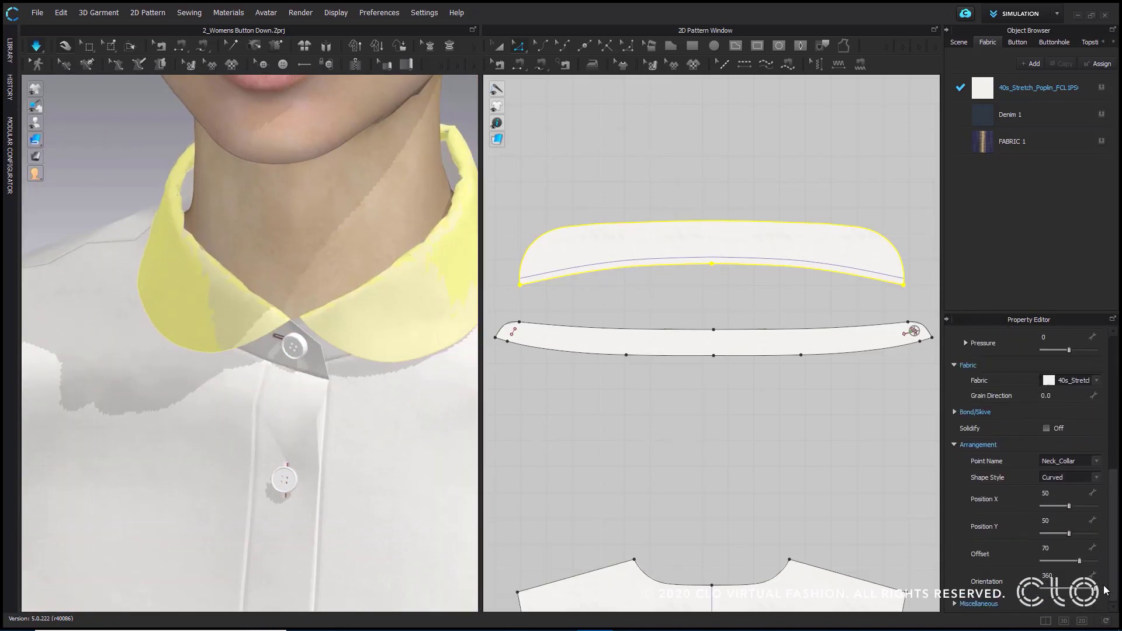
pyautogui.click(956, 602)
pyautogui.moveTo(1113, 543); pyautogui.dragTo(1111, 595)
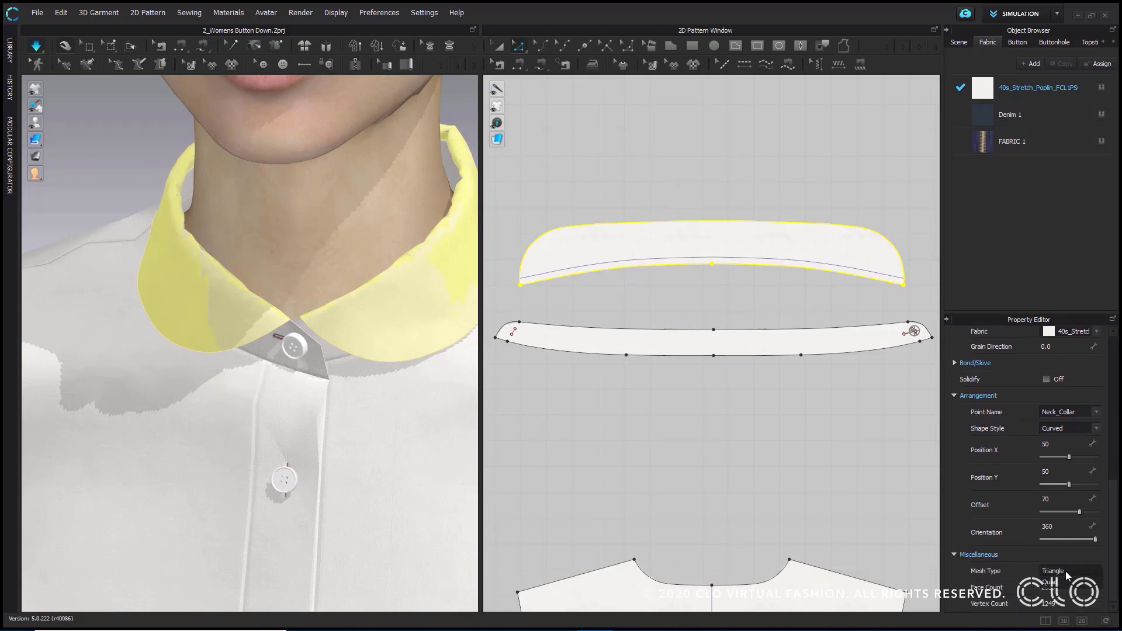
pyautogui.click(1061, 583)
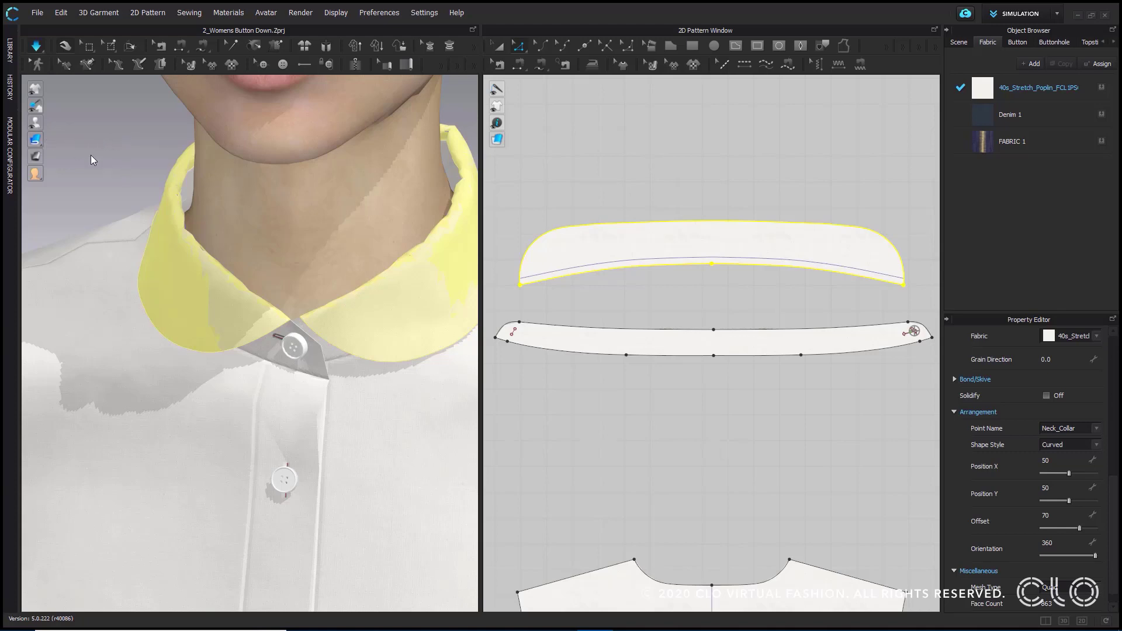
pyautogui.press('space')
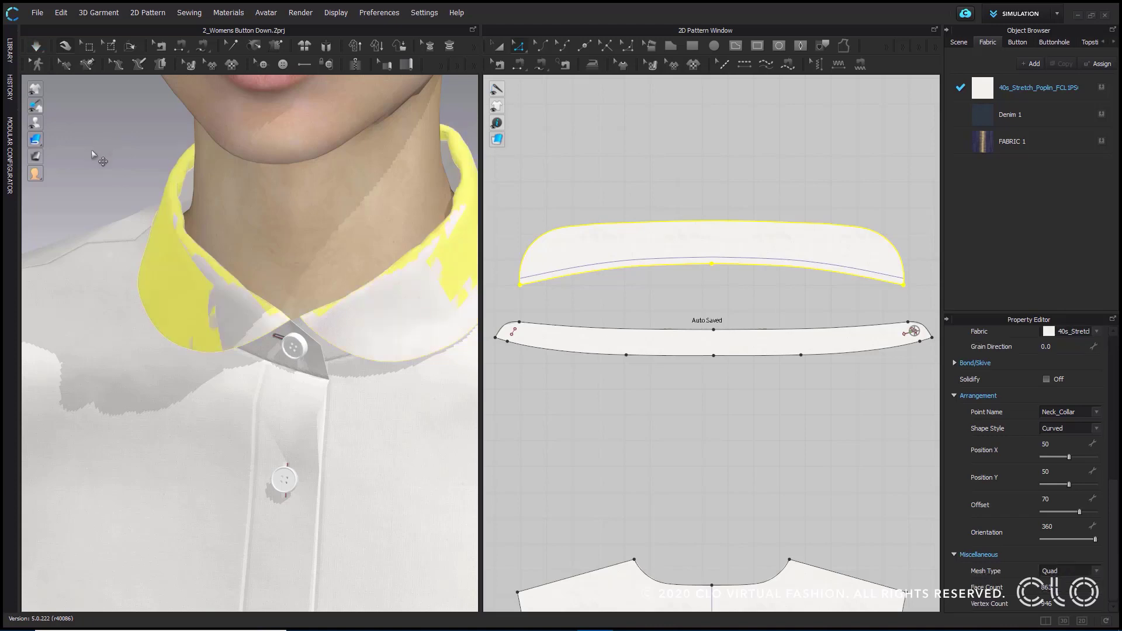
pyautogui.click(100, 138)
pyautogui.click(35, 45)
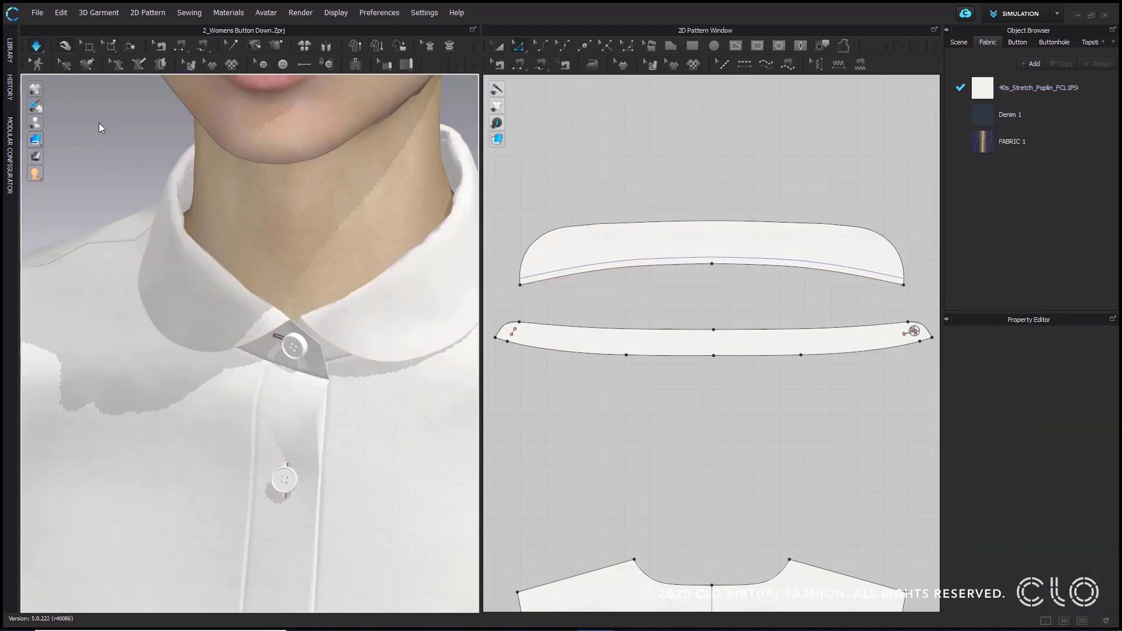
# - Stop the simulation and compare the collar's fold in mesh display and textured display from the side
pyautogui.moveTo(111, 140); pyautogui.dragTo(119, 118, button='right')
pyautogui.moveTo(351, 257)
pyautogui.mouseDown(button='right')
pyautogui.moveTo(251, 274)
pyautogui.moveTo(120, 253)
pyautogui.moveTo(331, 258)
pyautogui.mouseUp(button='right')
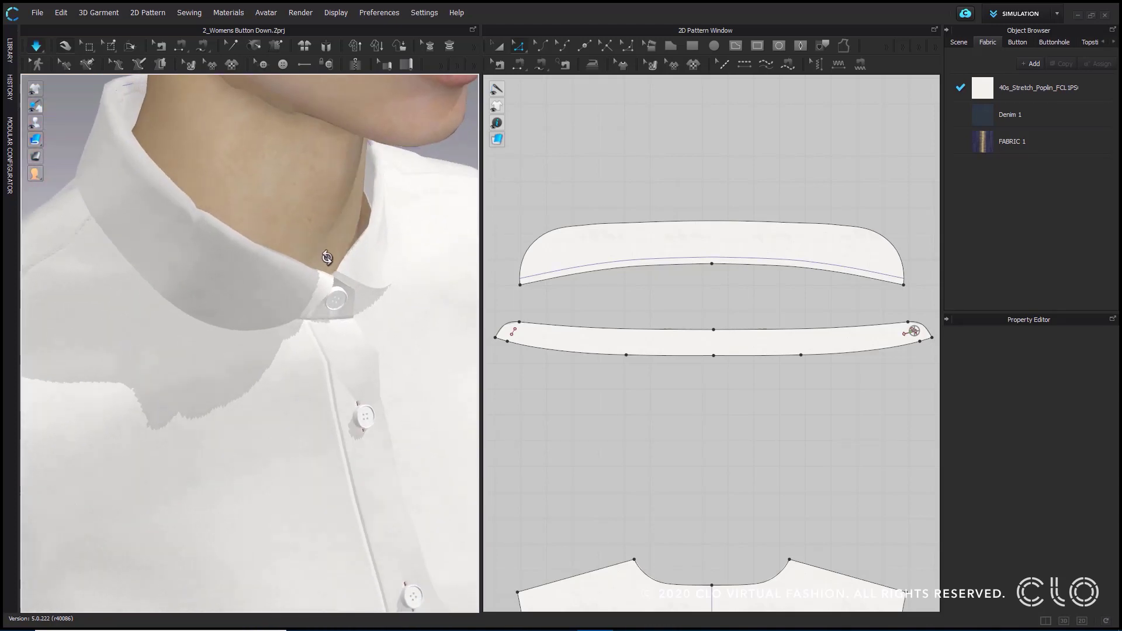
pyautogui.click(35, 45)
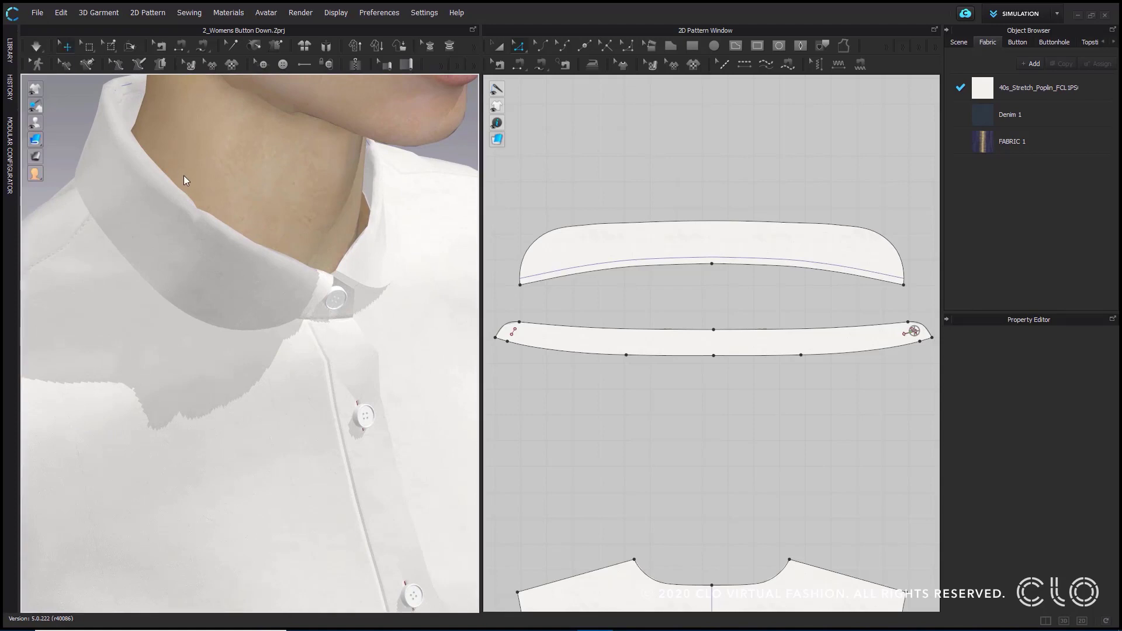
pyautogui.moveTo(34, 142)
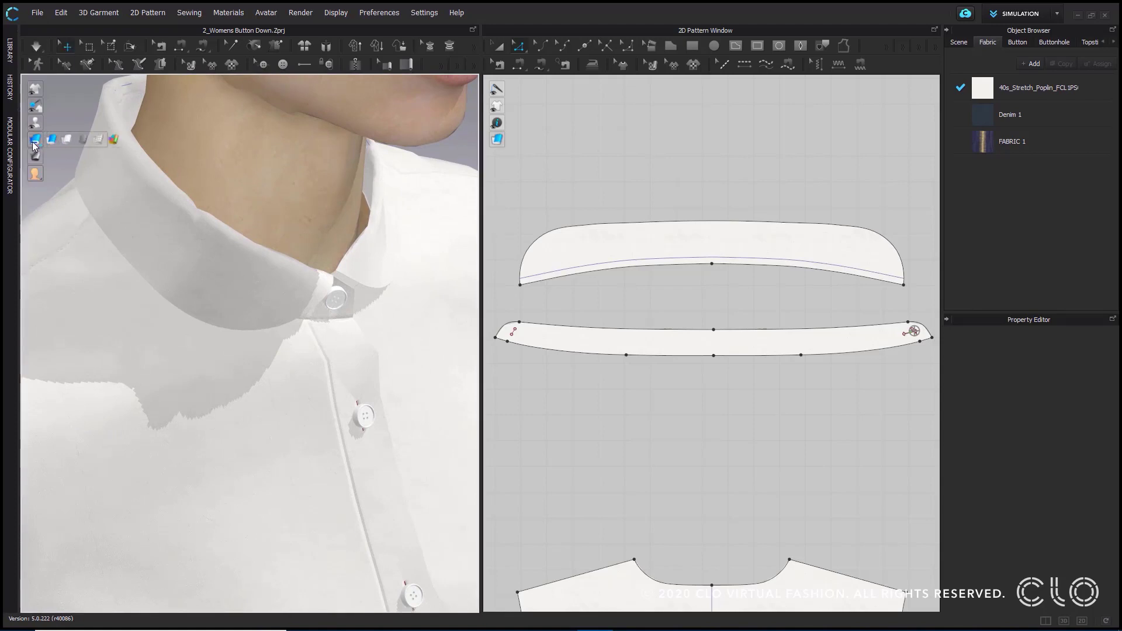
pyautogui.click(101, 140)
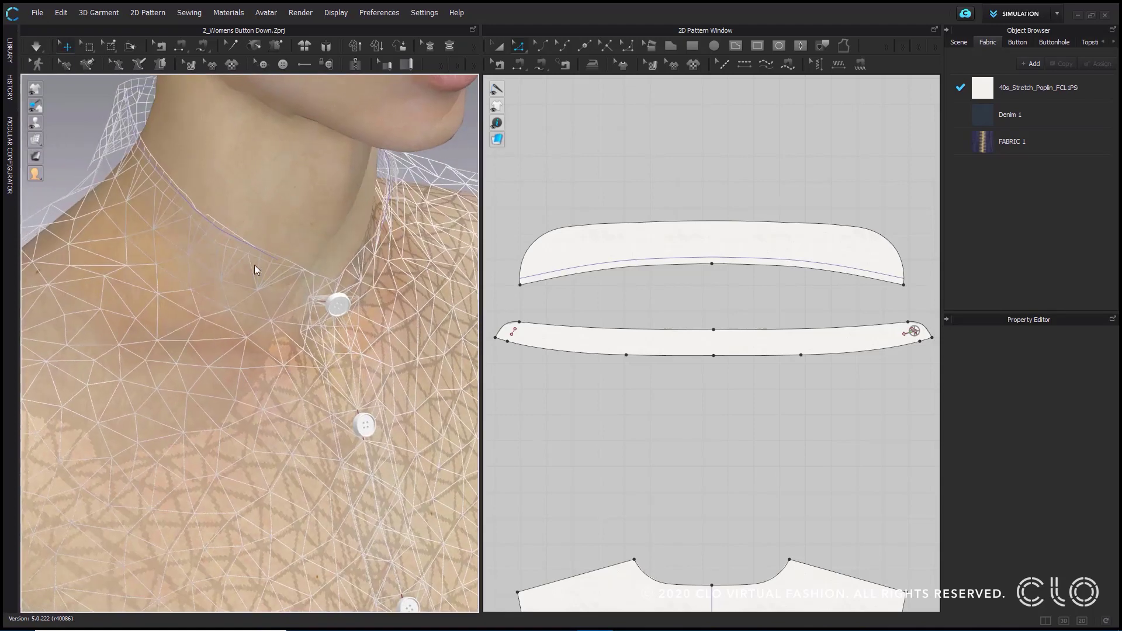
pyautogui.moveTo(273, 253)
pyautogui.mouseDown(button='right')
pyautogui.moveTo(315, 254)
pyautogui.moveTo(191, 201)
pyautogui.moveTo(262, 239)
pyautogui.mouseUp(button='right')
pyautogui.scroll(3, 261, 239)
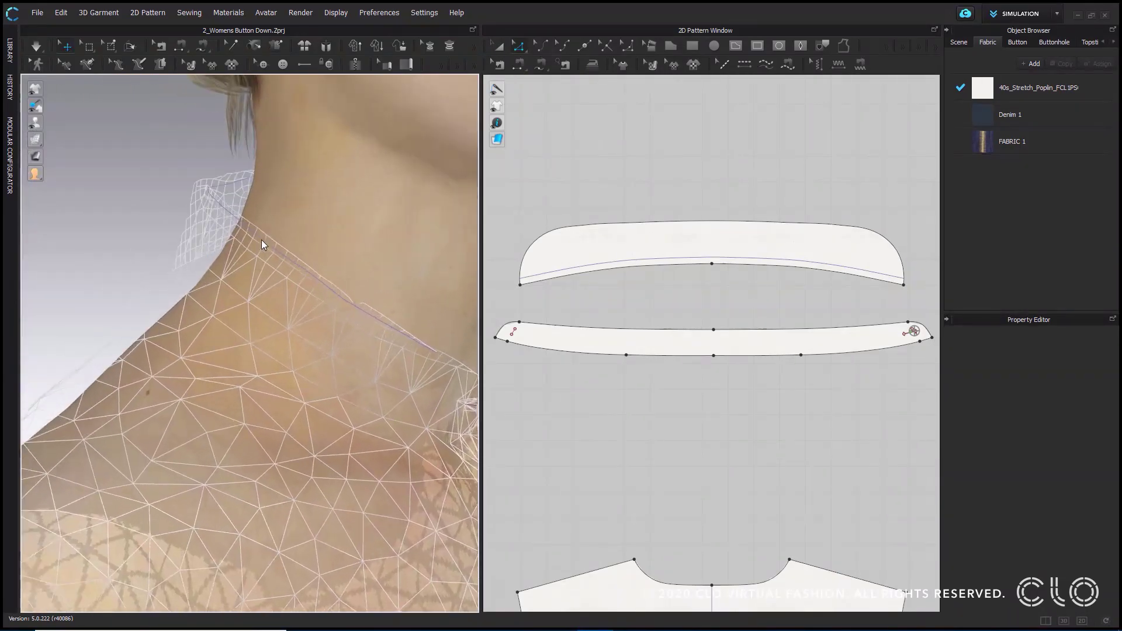
pyautogui.moveTo(45, 141)
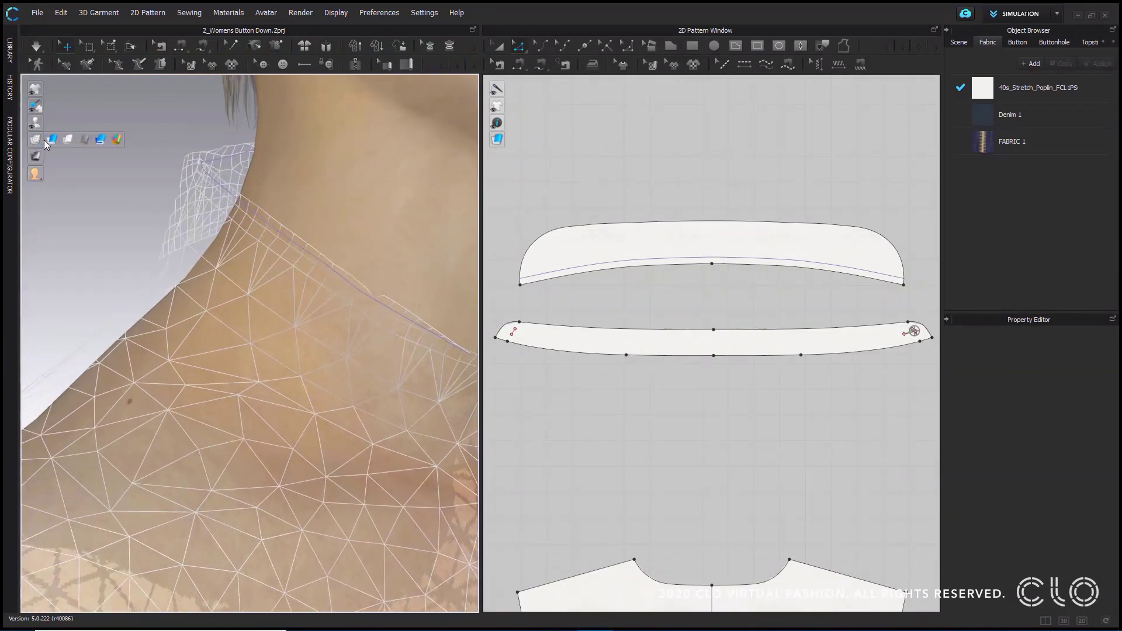
pyautogui.click(102, 143)
pyautogui.scroll(-5, 251, 234)
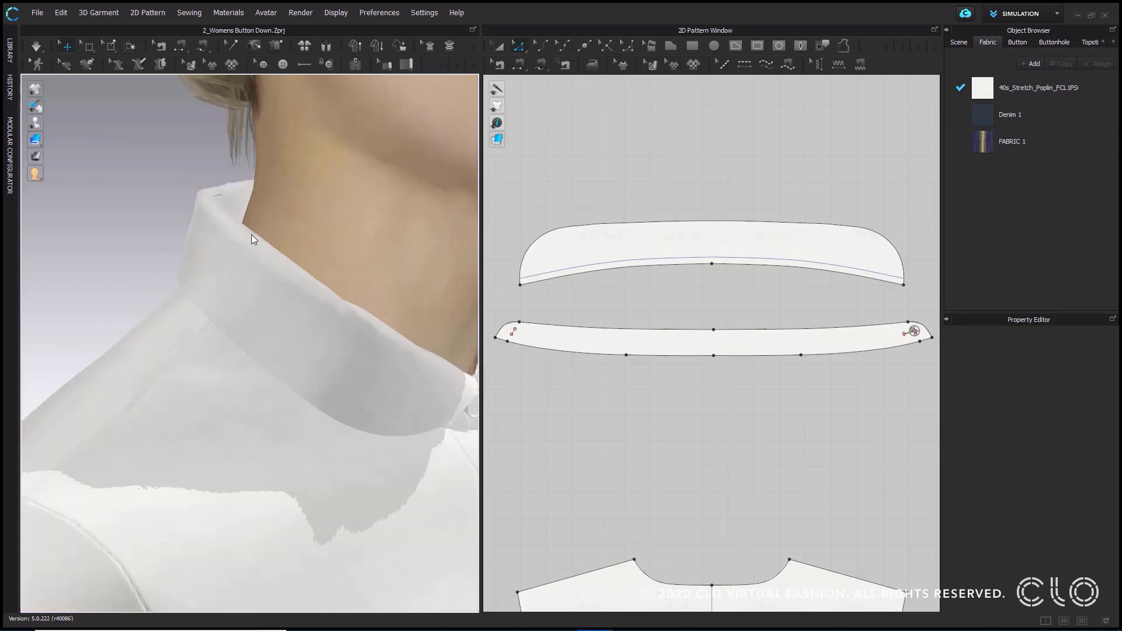
# - Fold the hem of the avatar's right sleeve inward along its internal line with Fold Arrangement, to a fold angle of about 310
pyautogui.moveTo(269, 479); pyautogui.dragTo(321, 138, button='middle')
pyautogui.moveTo(321, 138); pyautogui.dragTo(277, 245, button='right')
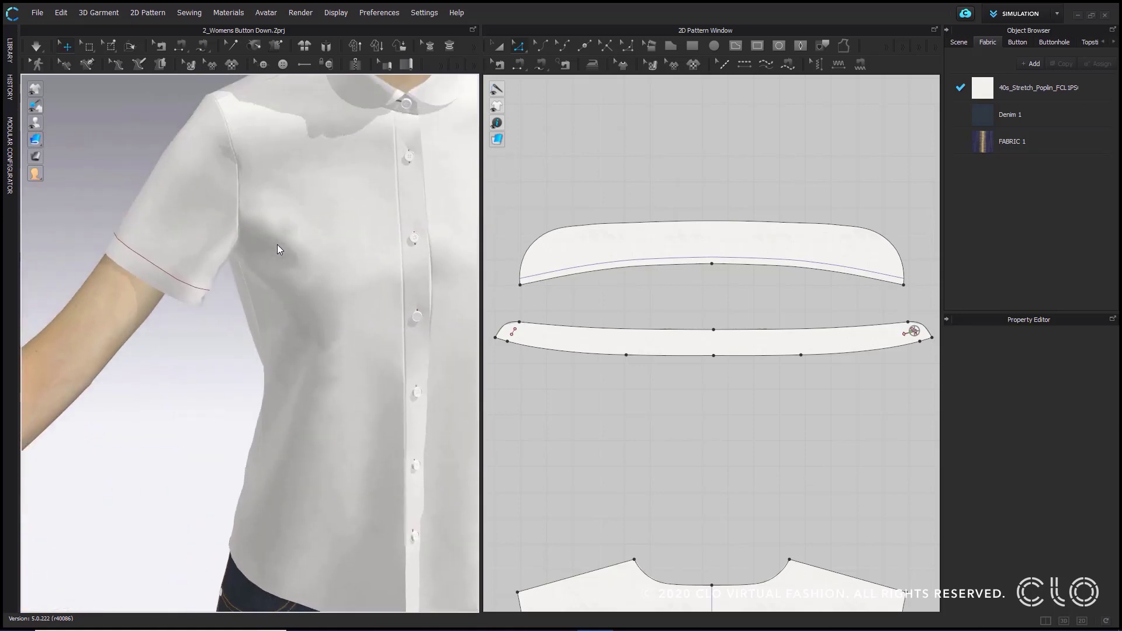
pyautogui.click(165, 276)
pyautogui.moveTo(185, 315)
pyautogui.mouseDown(button='right')
pyautogui.moveTo(133, 300)
pyautogui.moveTo(175, 296)
pyautogui.mouseUp(button='right')
pyautogui.moveTo(175, 296); pyautogui.dragTo(129, 203)
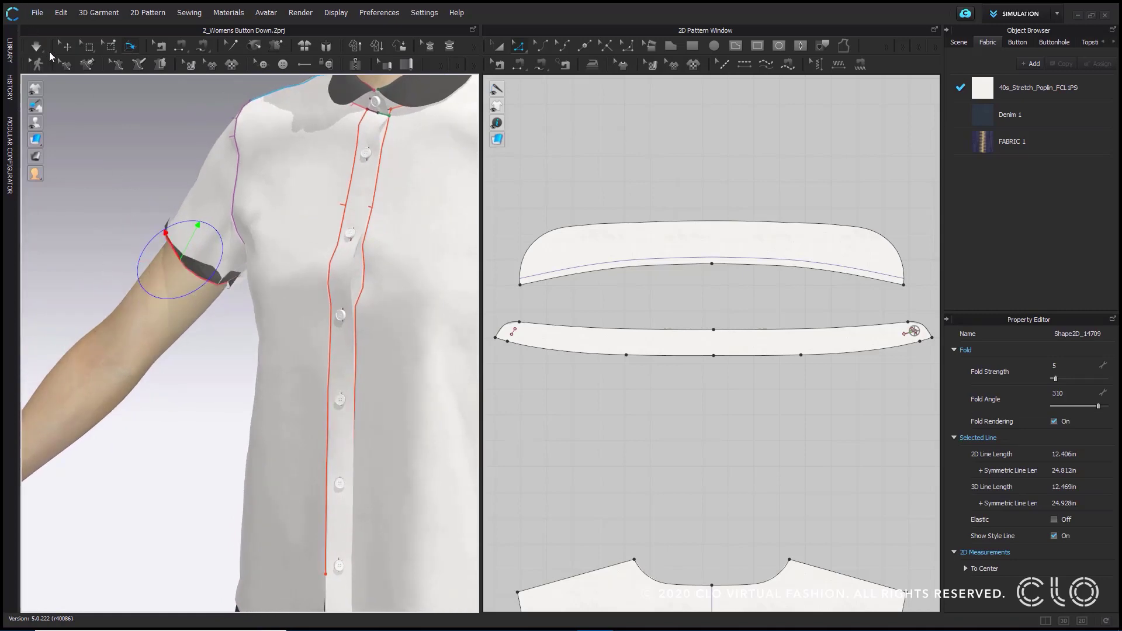
# - Fold the avatar's left sleeve hem inward to a fold angle of about 328, and return to selecting and moving patterns
pyautogui.moveTo(291, 207); pyautogui.dragTo(102, 160, button='middle')
pyautogui.click(377, 213)
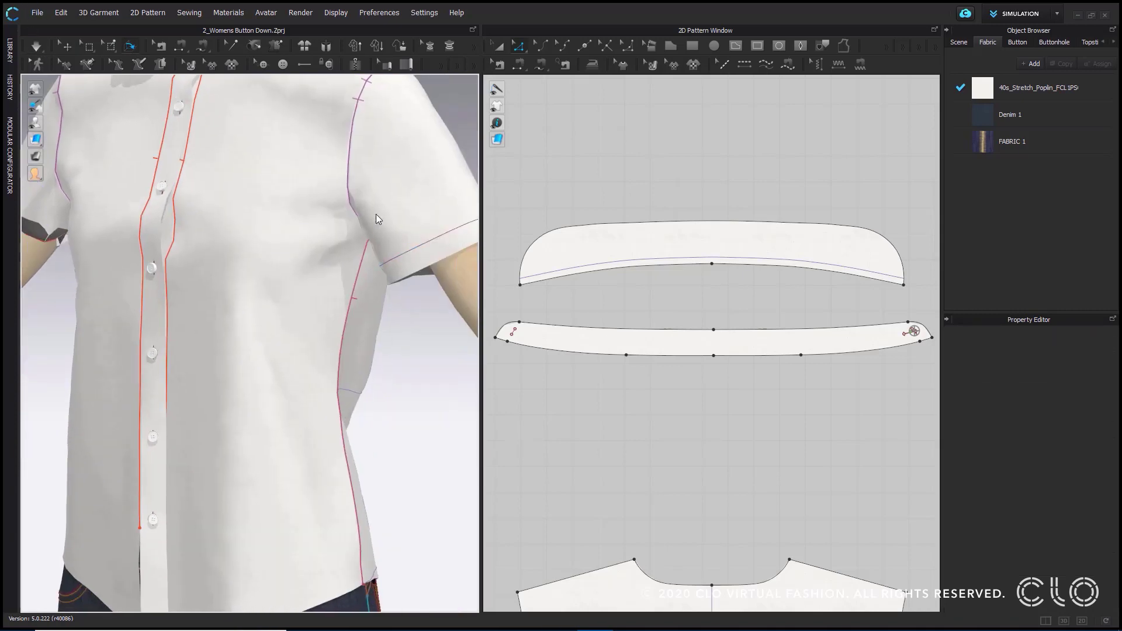
pyautogui.moveTo(434, 241); pyautogui.dragTo(342, 226, button='middle')
pyautogui.click(355, 218)
pyautogui.moveTo(397, 260); pyautogui.dragTo(326, 245, button='right')
pyautogui.moveTo(328, 171); pyautogui.dragTo(284, 141)
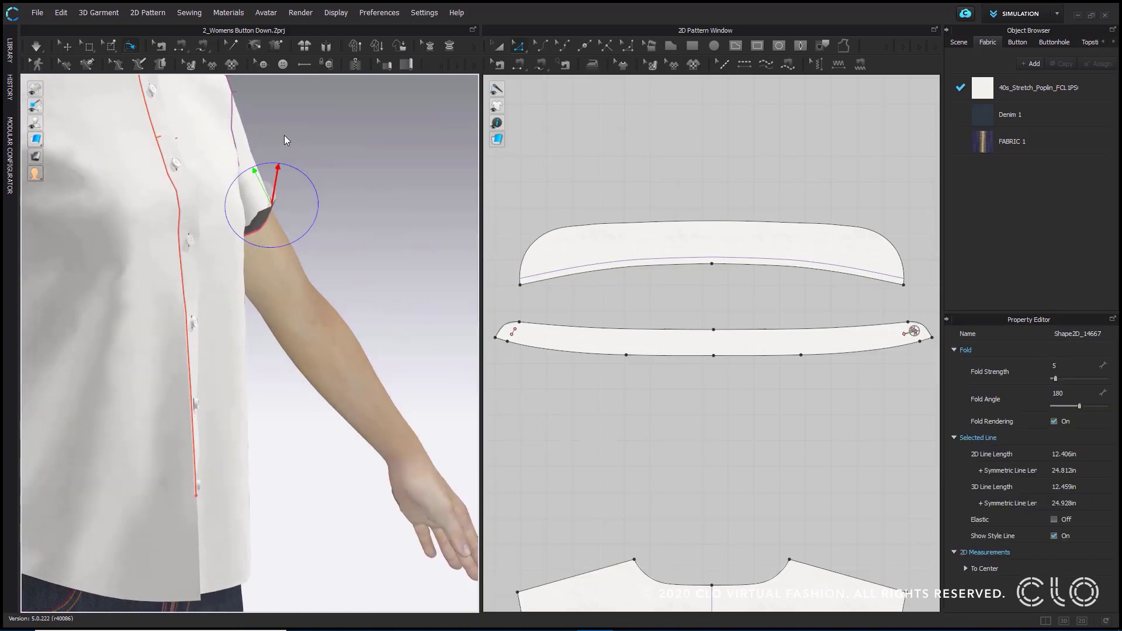
pyautogui.click(66, 48)
# - Strengthen both sleeve patterns and start simulating the shirt
pyautogui.scroll(-5, 372, 220)
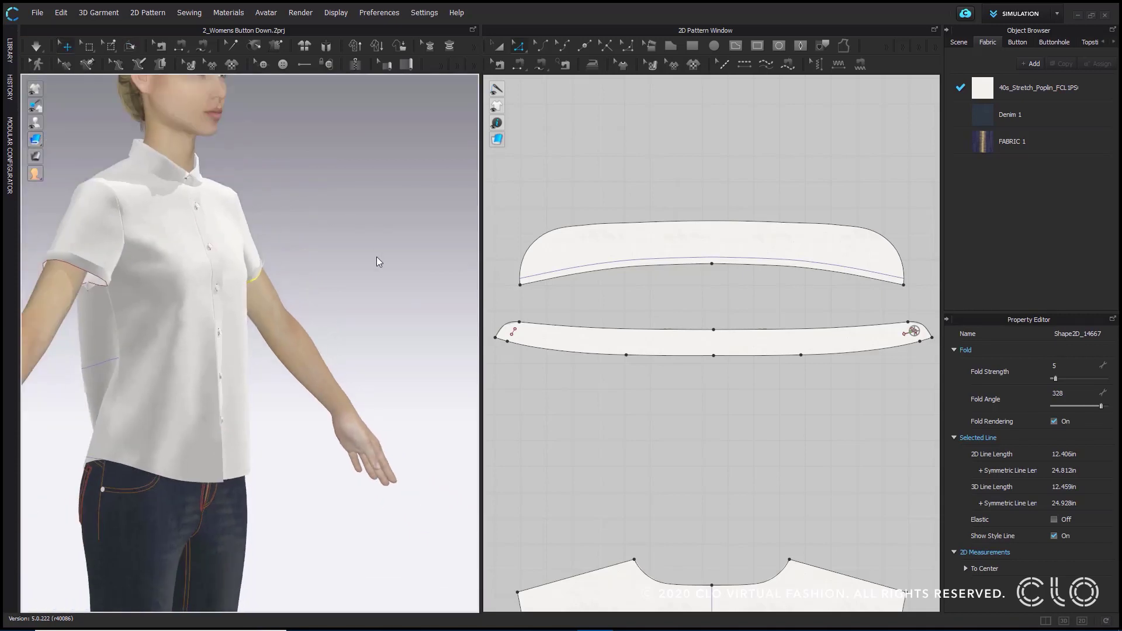
pyautogui.moveTo(377, 258); pyautogui.dragTo(304, 275, button='right')
pyautogui.click(316, 244)
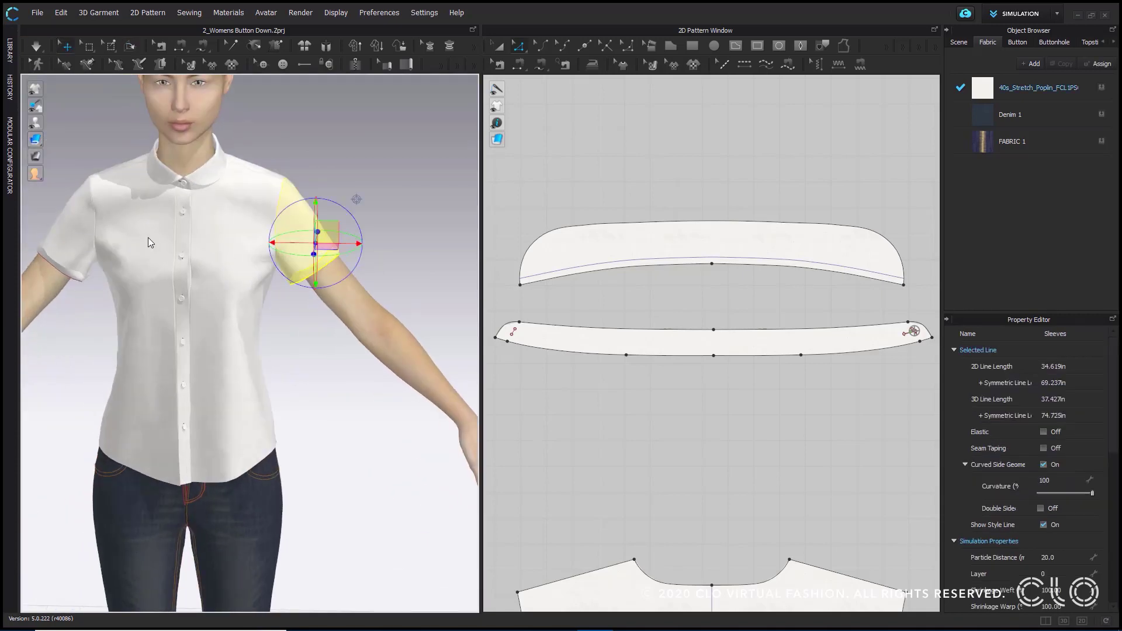
pyautogui.keyDown('shift'); pyautogui.click(68, 228); pyautogui.keyUp('shift')
pyautogui.rightClick(67, 228)
pyautogui.click(146, 130)
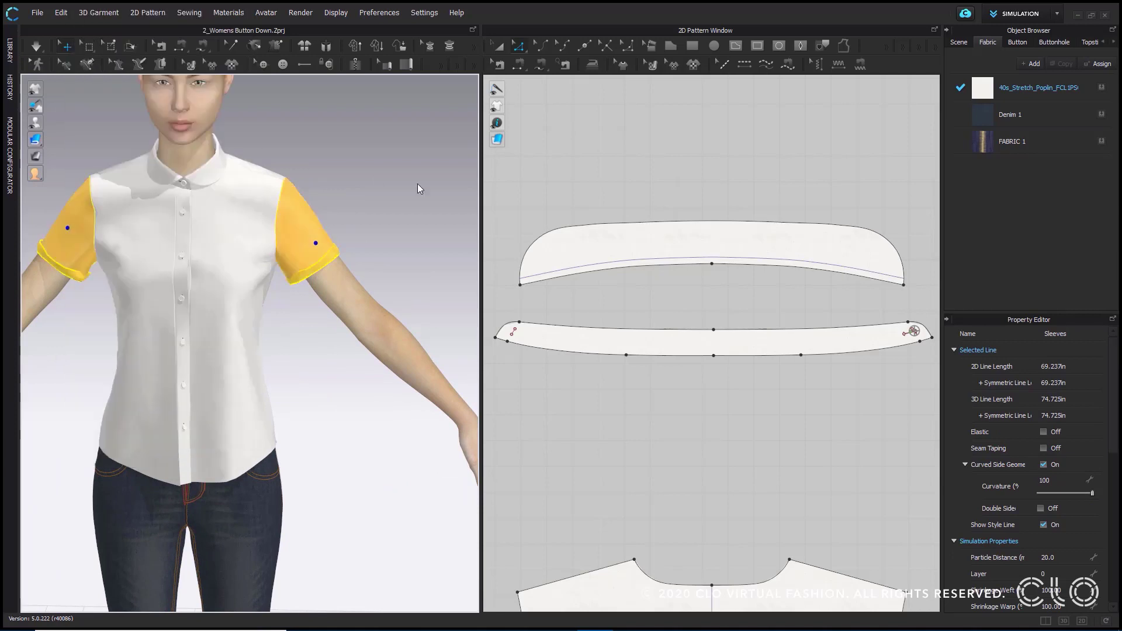
pyautogui.click(393, 183)
pyautogui.scroll(10, 378, 228)
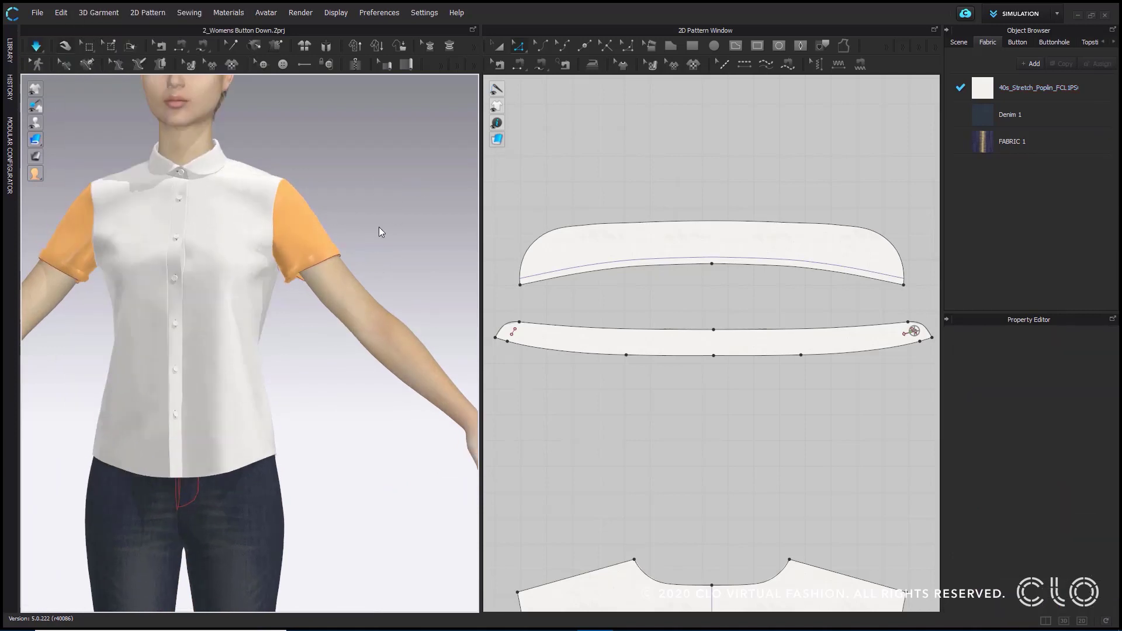
# - Pull the folded hem of the avatar's left sleeve into place around the underarm while the simulation runs
pyautogui.moveTo(381, 252); pyautogui.dragTo(347, 234, button='right')
pyautogui.click(311, 244)
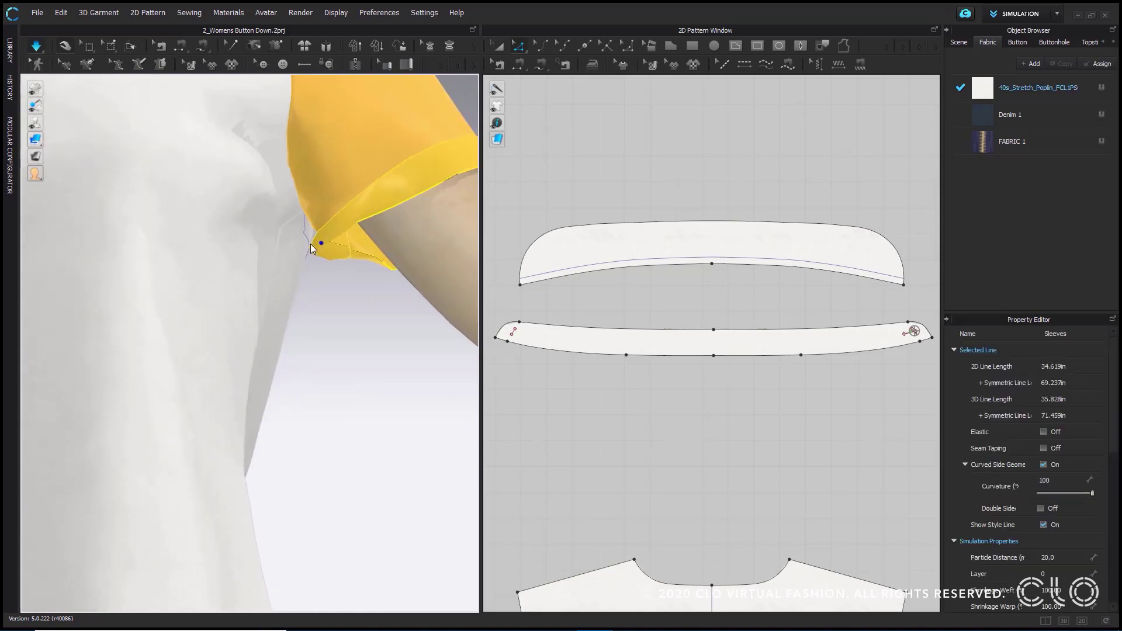
pyautogui.moveTo(331, 242); pyautogui.dragTo(342, 316)
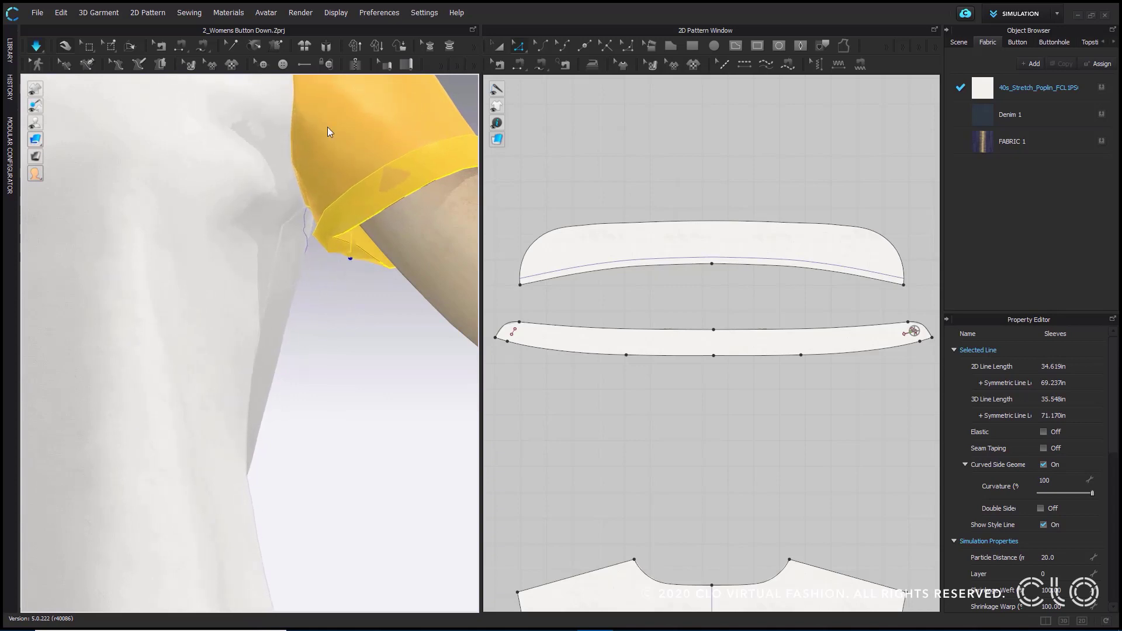
pyautogui.scroll(-4, 339, 263)
pyautogui.click(341, 351)
pyautogui.scroll(-1, 344, 357)
pyautogui.moveTo(343, 357); pyautogui.dragTo(318, 268, button='right')
pyautogui.click(315, 265)
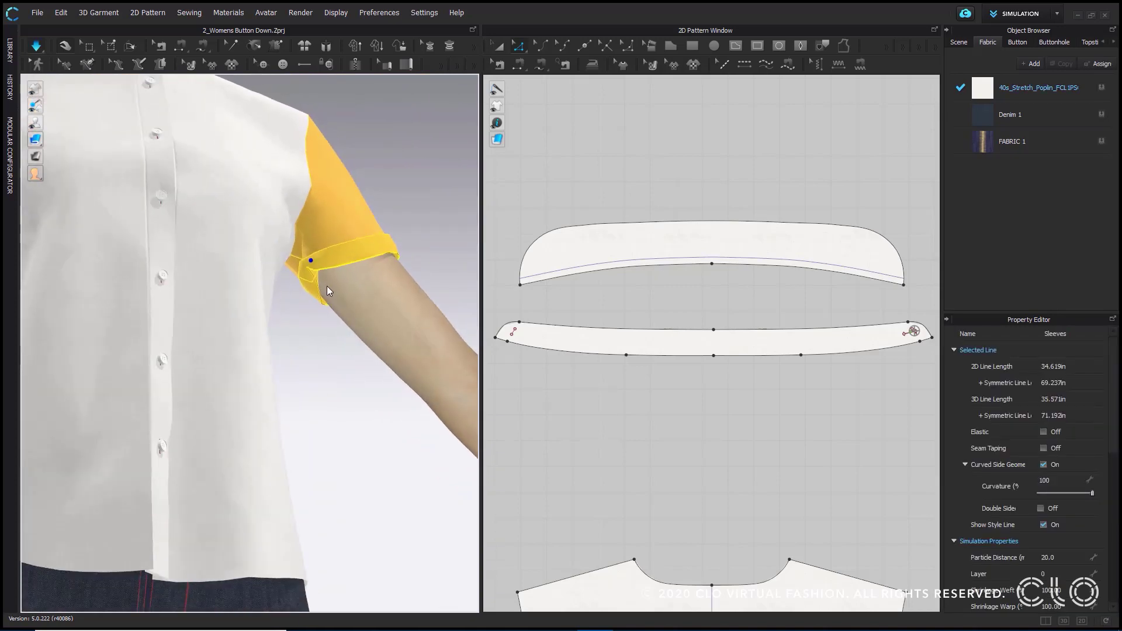
pyautogui.moveTo(317, 317); pyautogui.dragTo(348, 331)
pyautogui.click(351, 332)
pyautogui.scroll(-4, 363, 332)
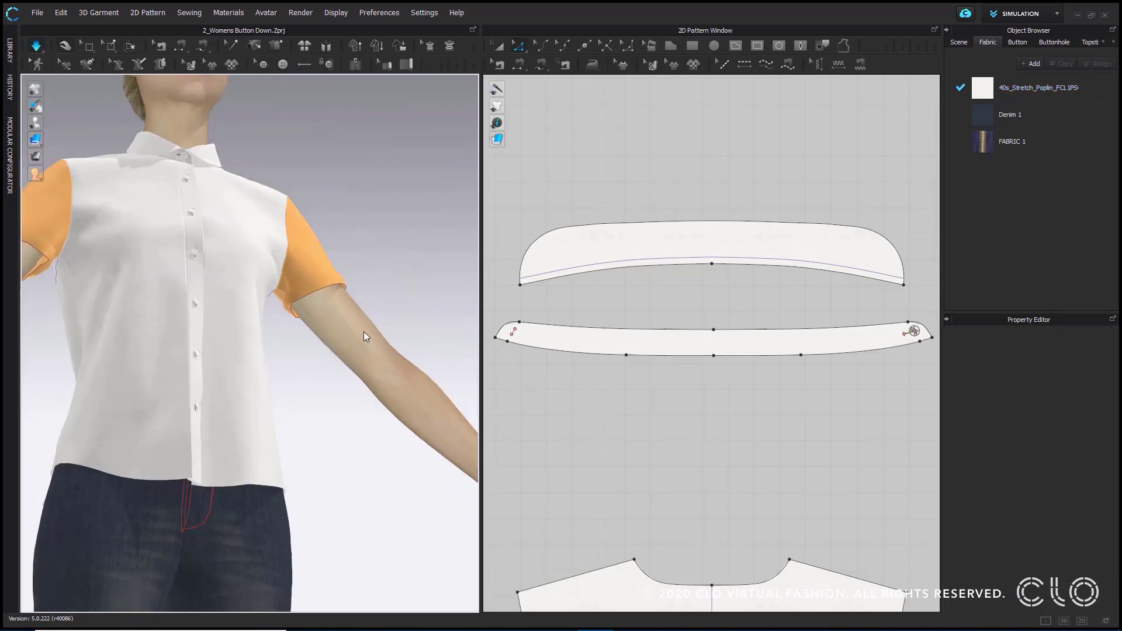
# - Turn off Strengthen for both sleeve patterns
pyautogui.moveTo(363, 332); pyautogui.dragTo(320, 299, button='right')
pyautogui.press('2')
pyautogui.click(118, 255)
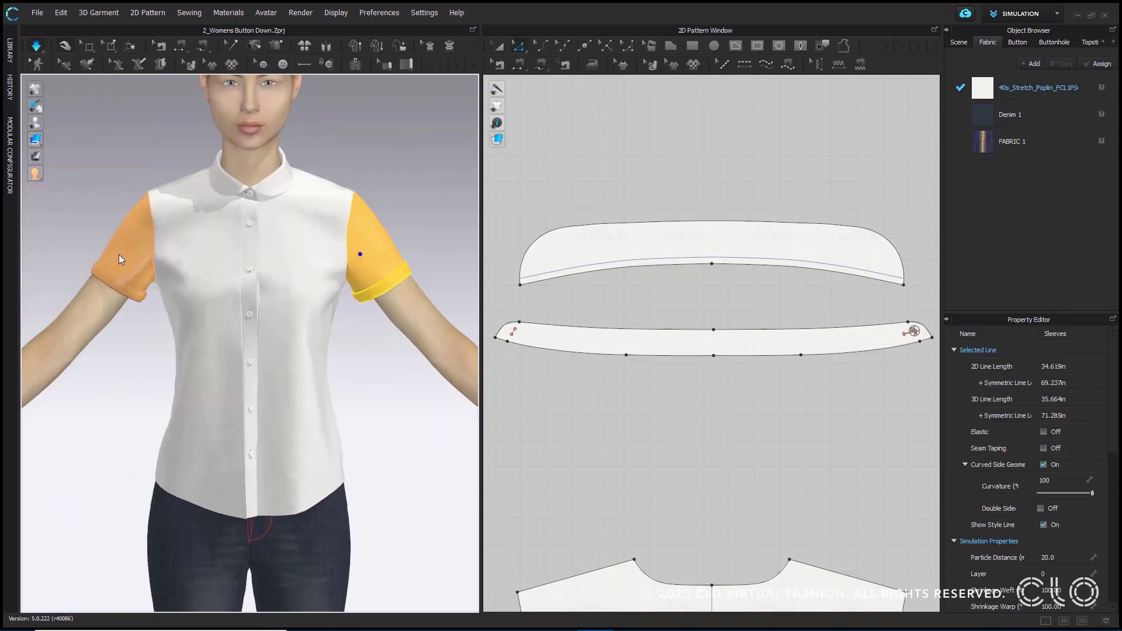
pyautogui.rightClick(119, 251)
pyautogui.click(183, 293)
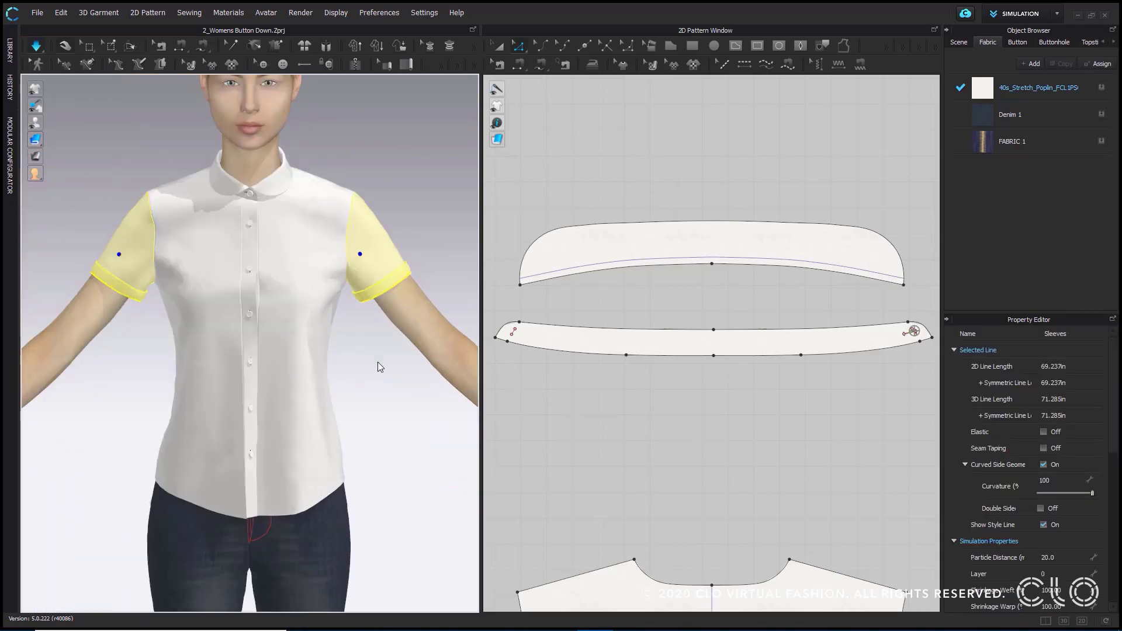
pyautogui.click(378, 362)
pyautogui.moveTo(377, 362)
pyautogui.mouseDown(button='right')
pyautogui.moveTo(373, 355)
pyautogui.moveTo(423, 365)
pyautogui.moveTo(387, 348)
pyautogui.mouseUp(button='right')
# - Set the particle distance of both sleeves to 5 and simulate the shirt
pyautogui.click(383, 273)
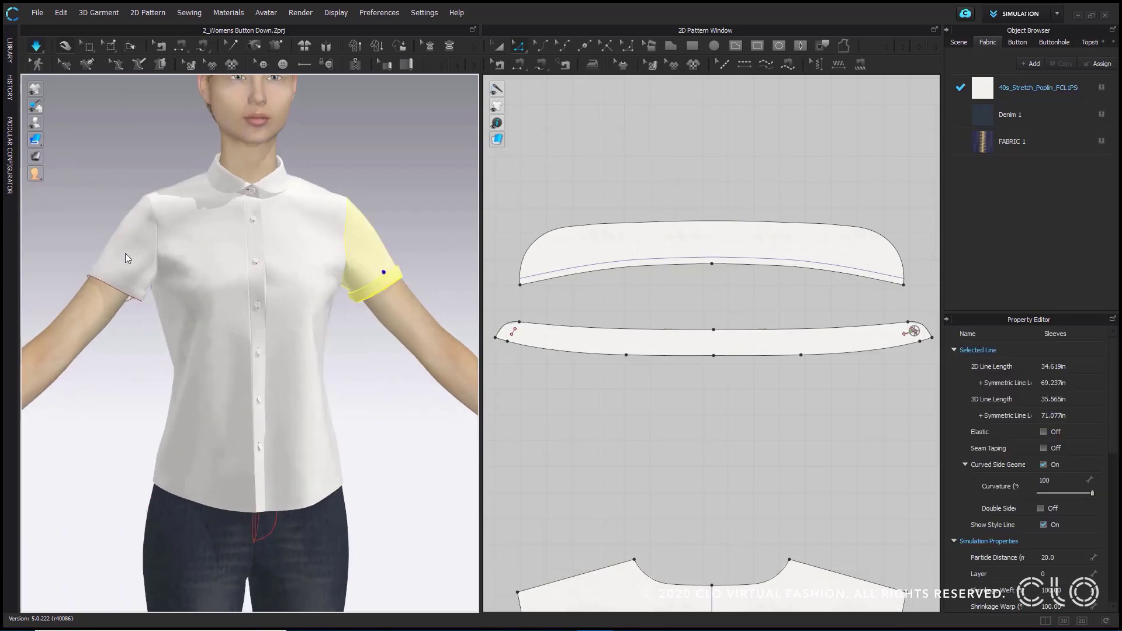
pyautogui.keyDown('shift'); pyautogui.click(125, 252); pyautogui.keyUp('shift')
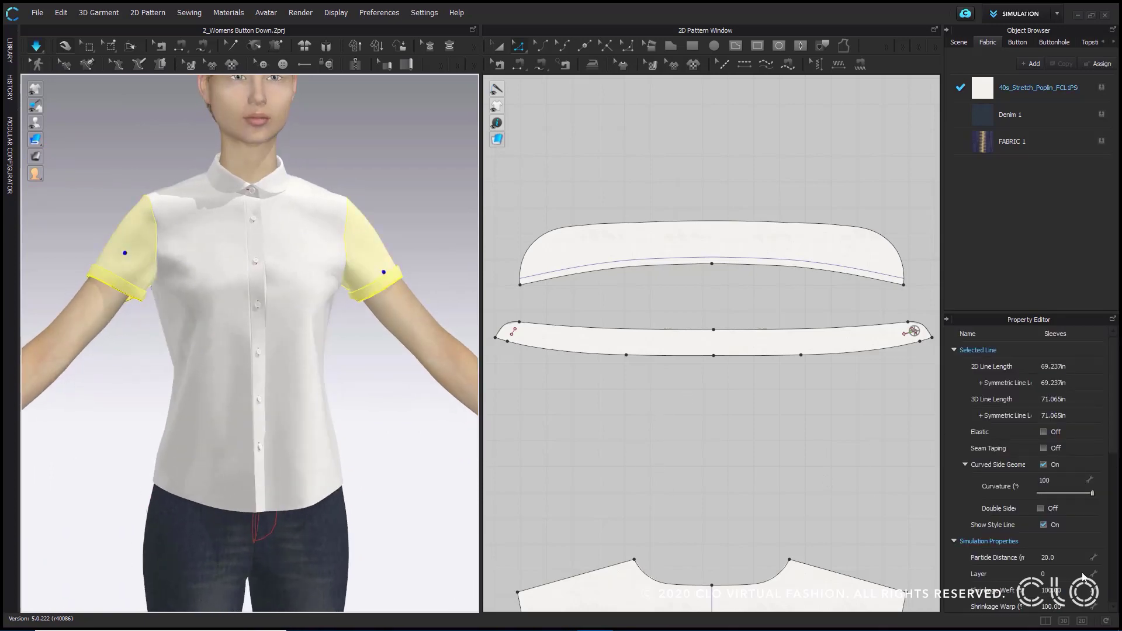
pyautogui.click(1058, 557)
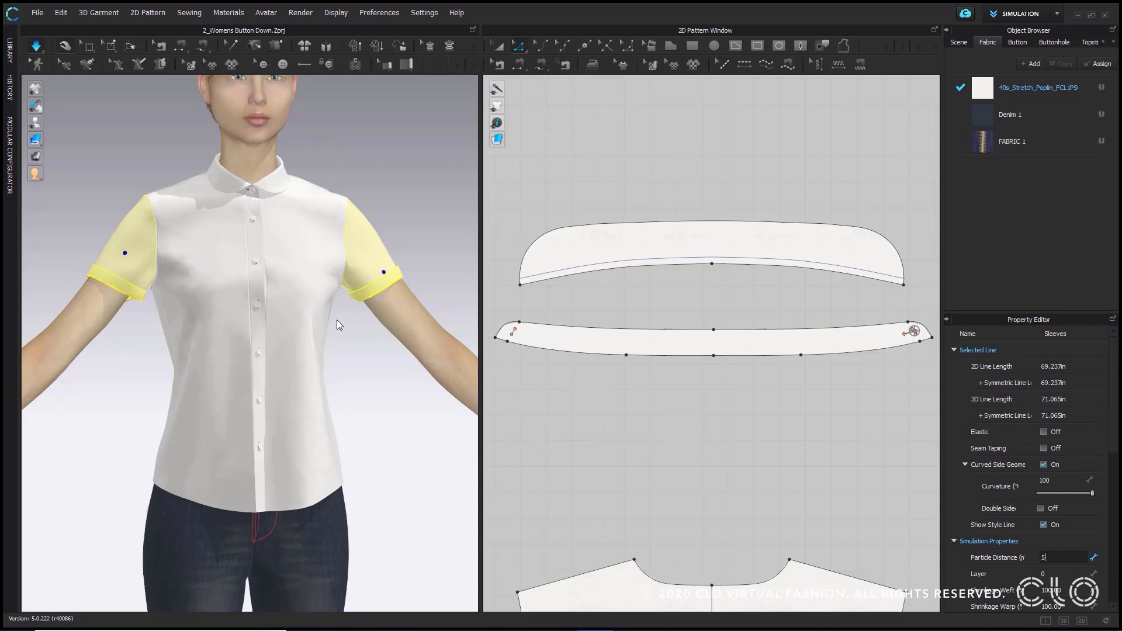
pyautogui.press('Return')
pyautogui.click(37, 47)
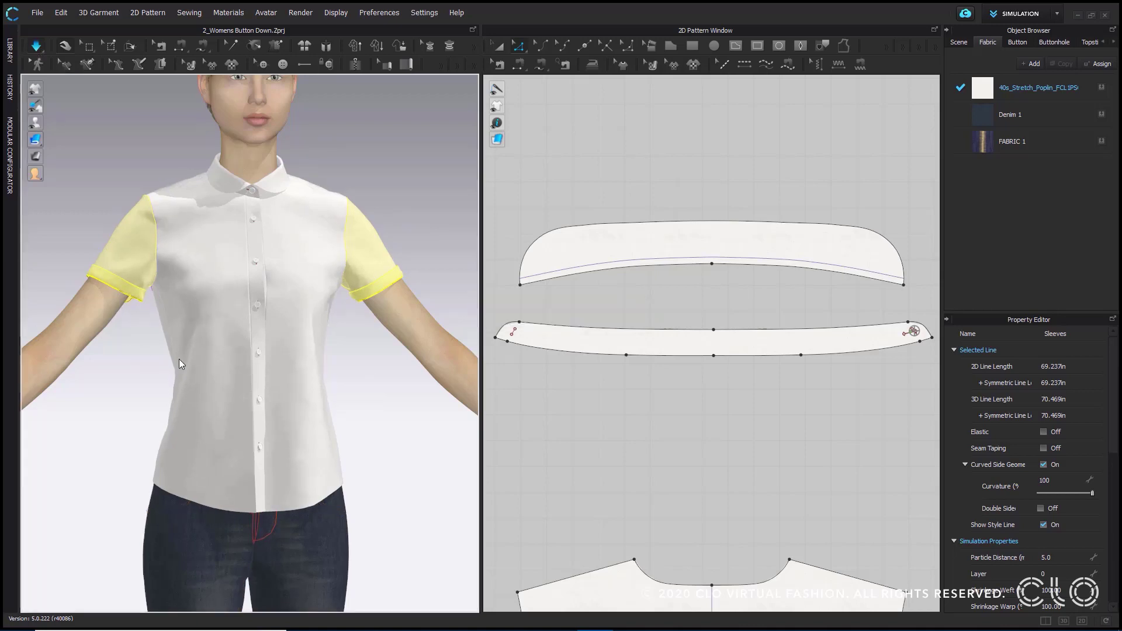
# - Examine the folded hem of the avatar's right sleeve from the front and side
pyautogui.moveTo(179, 359); pyautogui.dragTo(228, 355, button='right')
pyautogui.click(135, 352)
pyautogui.moveTo(152, 340); pyautogui.dragTo(195, 306, button='right')
pyautogui.scroll(4, 191, 223)
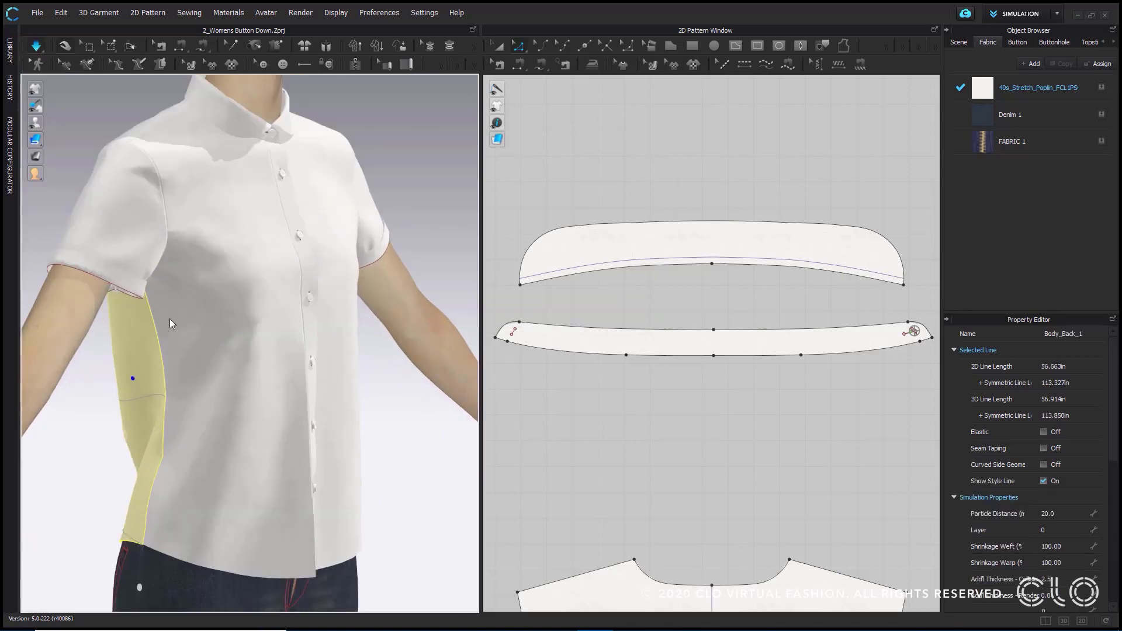
pyautogui.moveTo(240, 362); pyautogui.dragTo(326, 403, button='middle')
pyautogui.scroll(2, 256, 359)
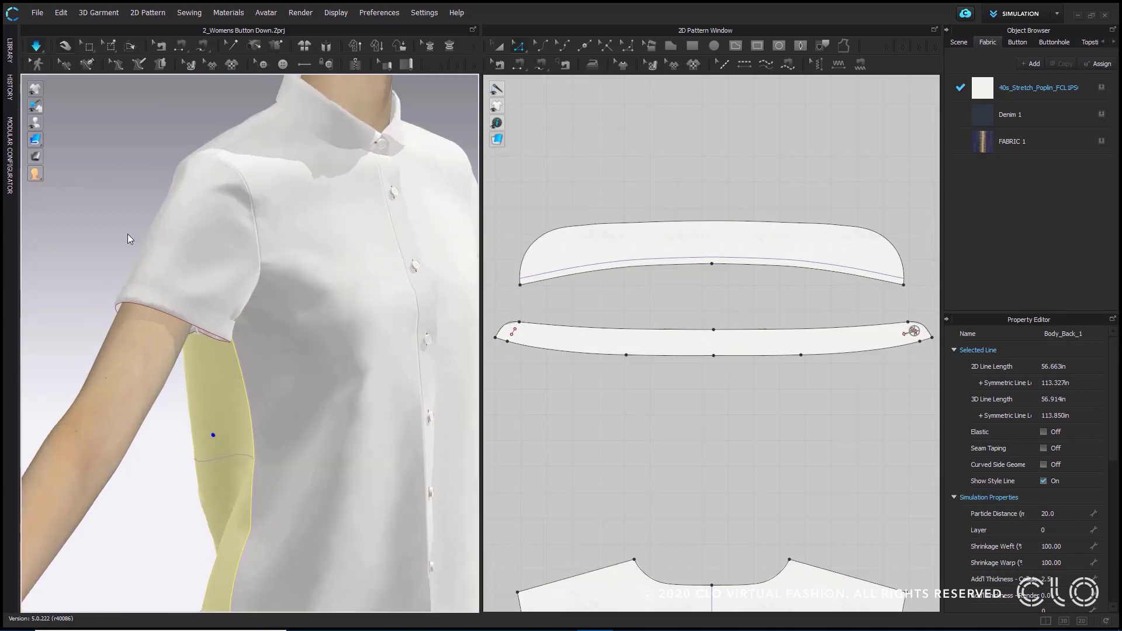
pyautogui.click(72, 181)
pyautogui.click(212, 298)
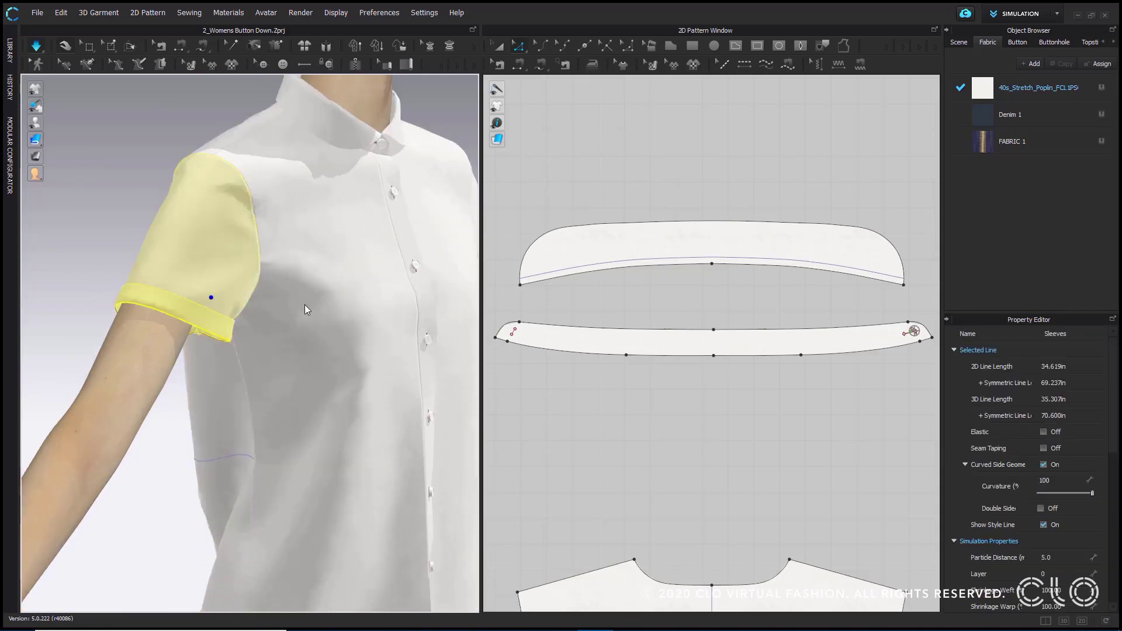
pyautogui.scroll(-5, 370, 278)
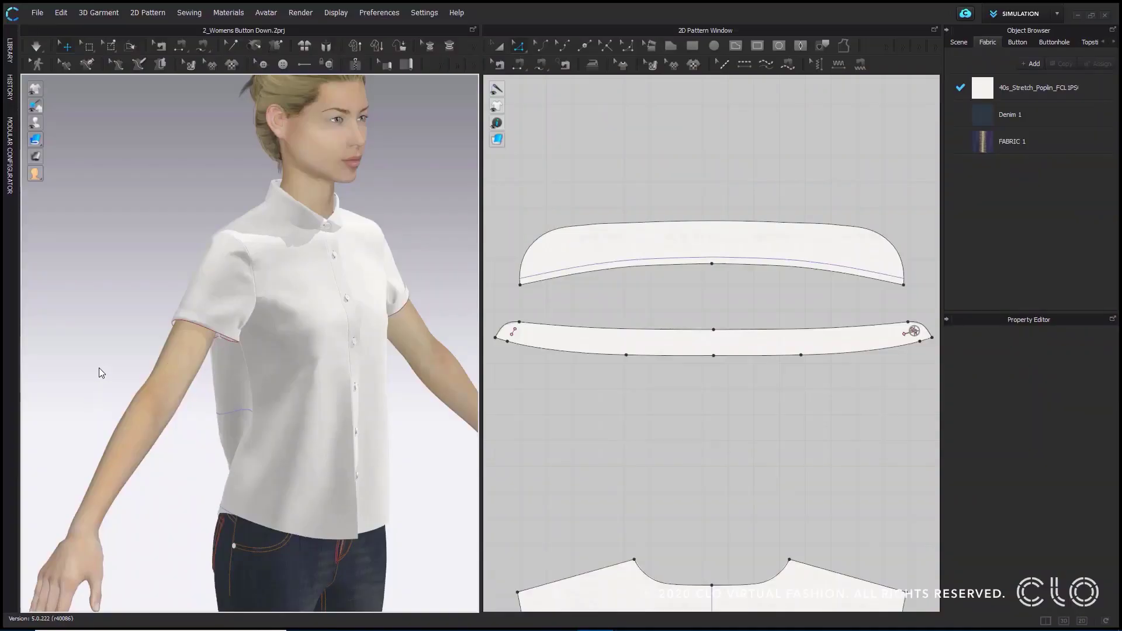
# - Examine the pleat lines and pleat notation on the shirt's back in both the 3D garment and the 2D back patterns
pyautogui.moveTo(84, 398); pyautogui.dragTo(258, 324, button='right')
pyautogui.scroll(2, 258, 325)
pyautogui.moveTo(121, 294); pyautogui.dragTo(219, 311, button='middle')
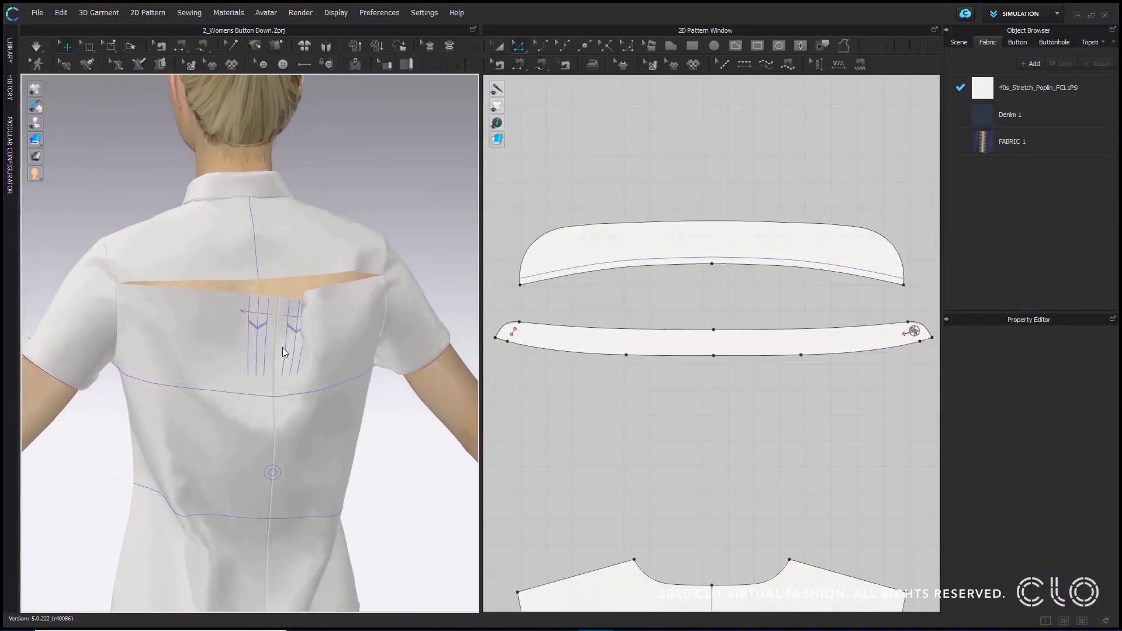
pyautogui.scroll(2, 276, 329)
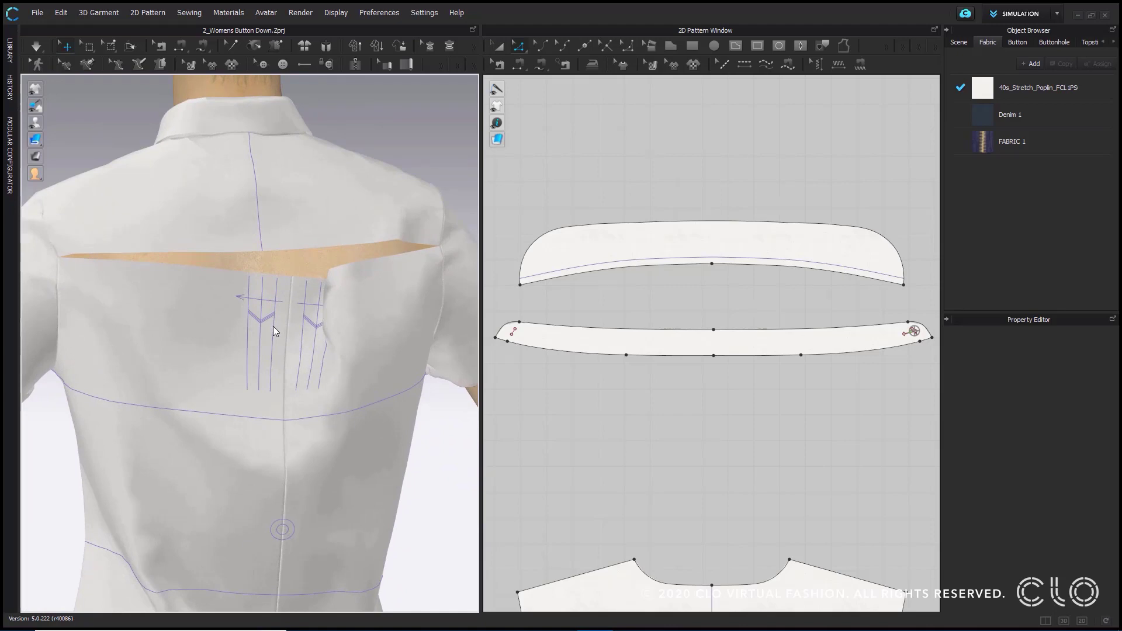
pyautogui.scroll(-5, 729, 366)
pyautogui.moveTo(729, 367); pyautogui.dragTo(763, 146, button='middle')
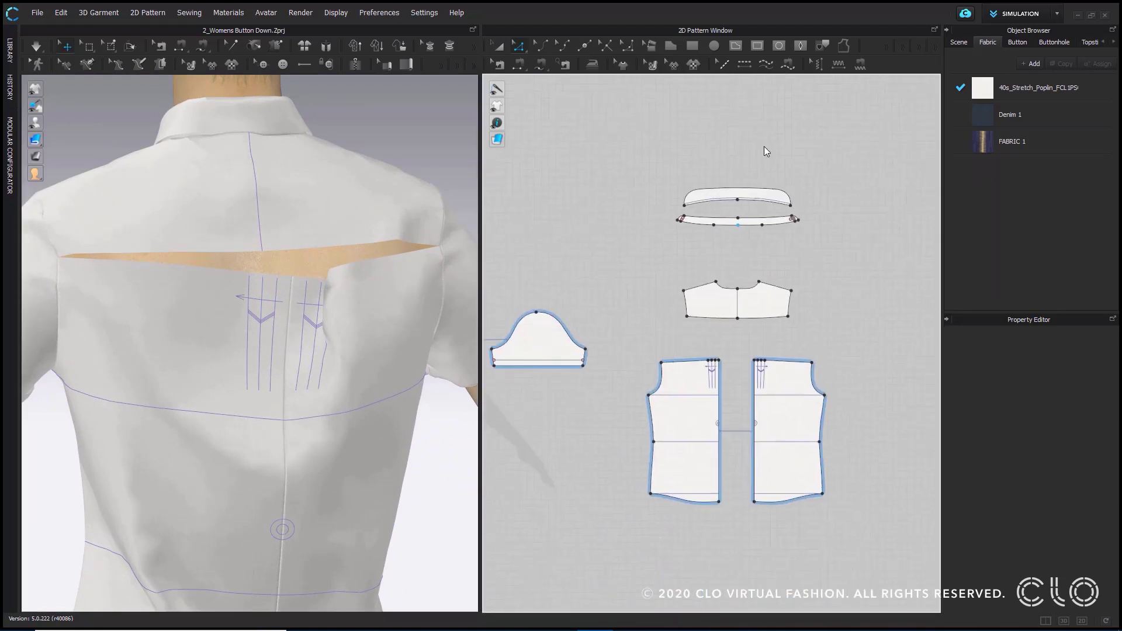
pyautogui.scroll(5, 808, 303)
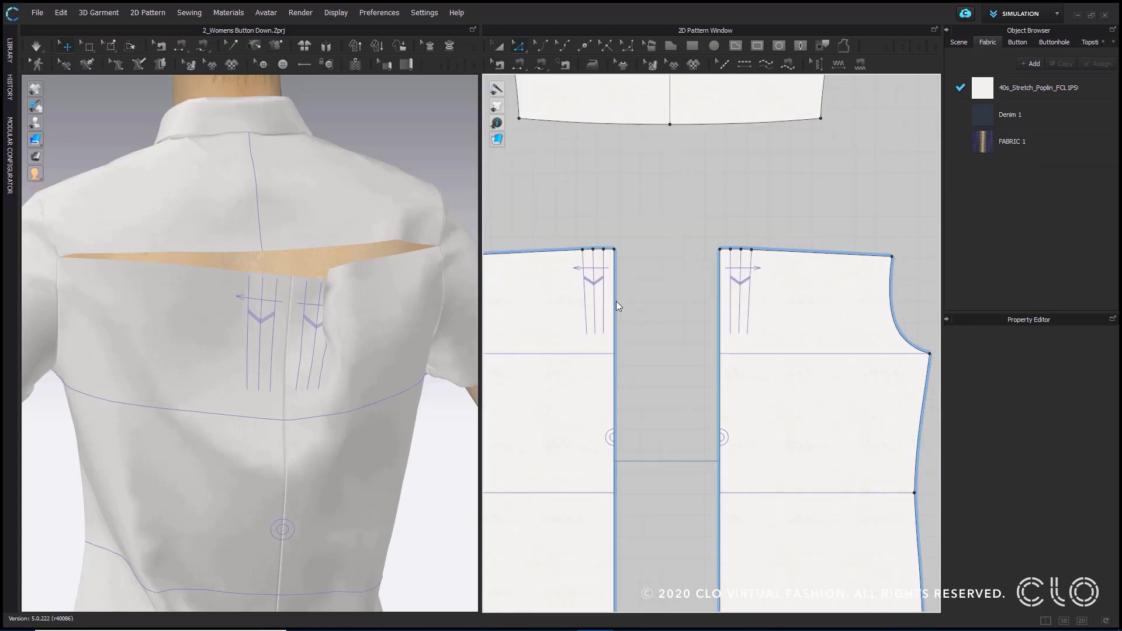
pyautogui.moveTo(646, 289); pyautogui.dragTo(723, 279, button='middle')
pyautogui.scroll(2, 741, 280)
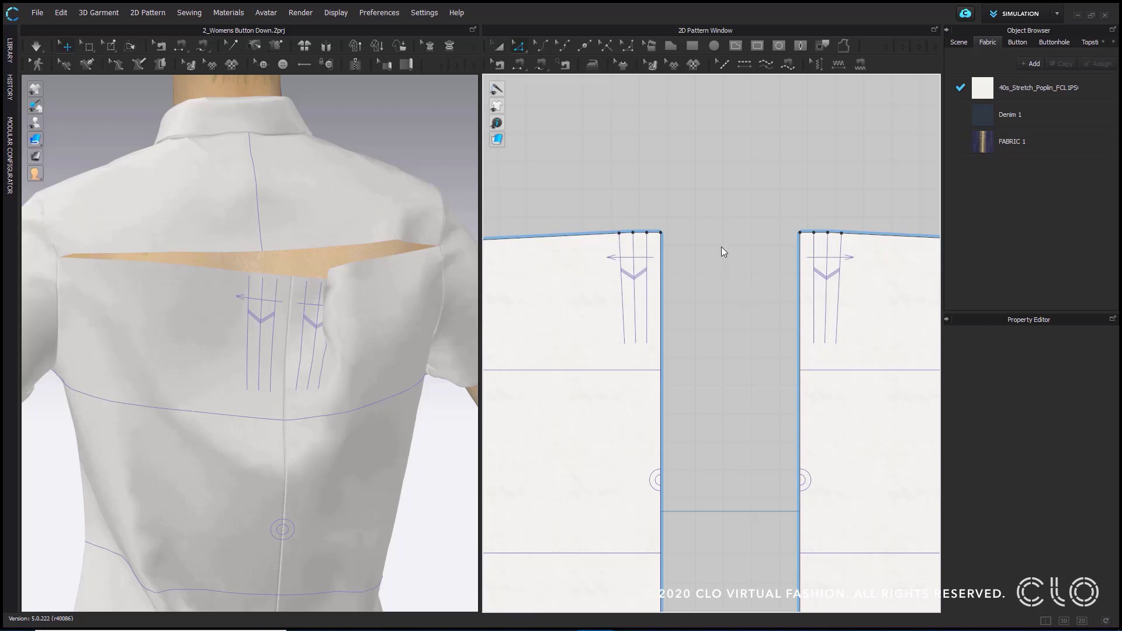
pyautogui.moveTo(721, 247); pyautogui.dragTo(756, 195, button='middle')
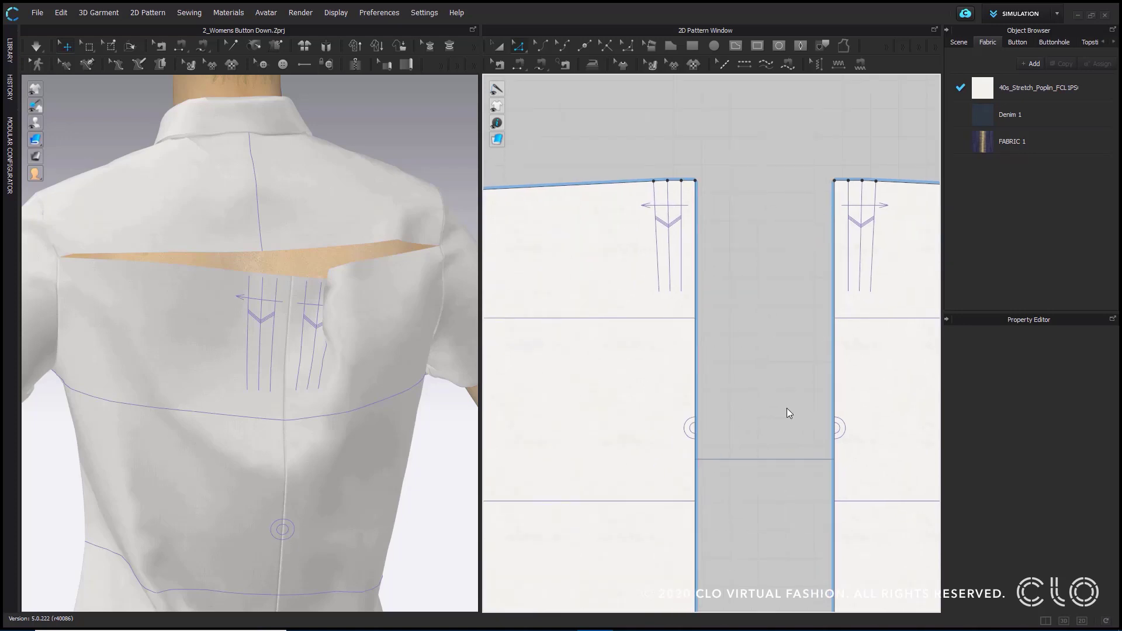
pyautogui.scroll(3, 669, 145)
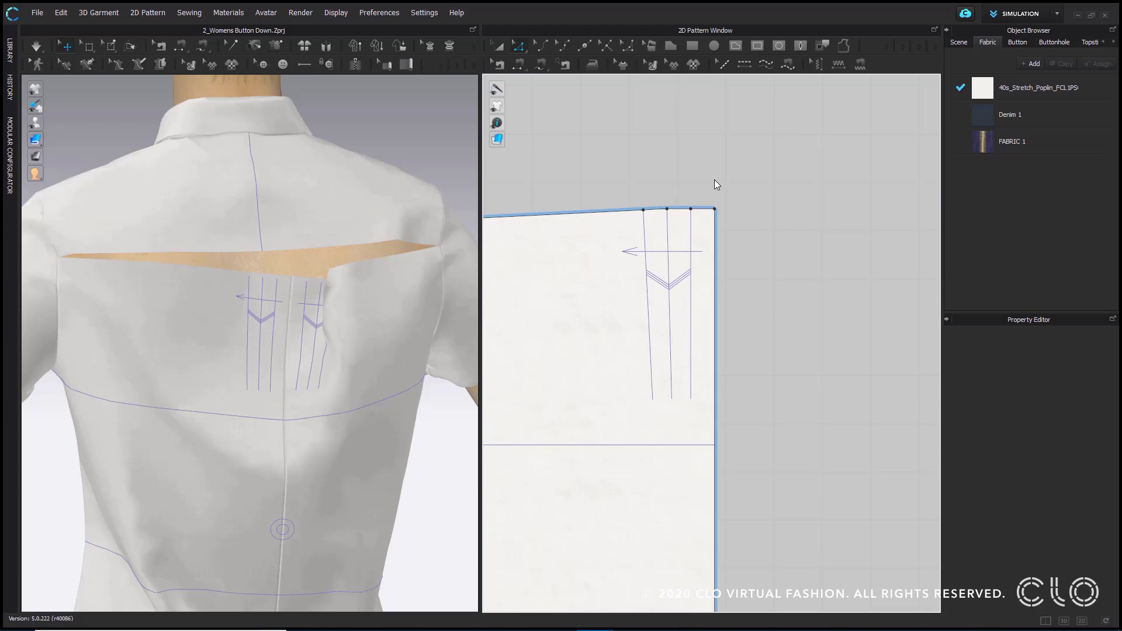
# - Trace the three pleat base lines on one back body pattern as internal lines
pyautogui.click(690, 300)
pyautogui.keyDown('shift'); pyautogui.click(670, 311); pyautogui.keyUp('shift')
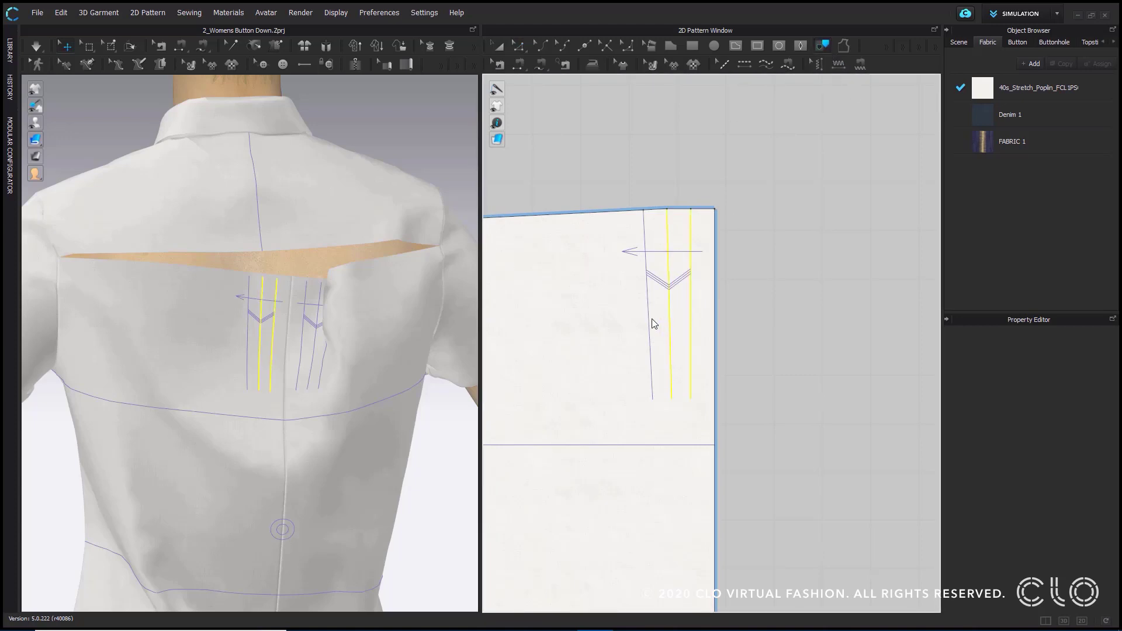
pyautogui.keyDown('shift'); pyautogui.click(649, 320); pyautogui.keyUp('shift')
pyautogui.press('Return')
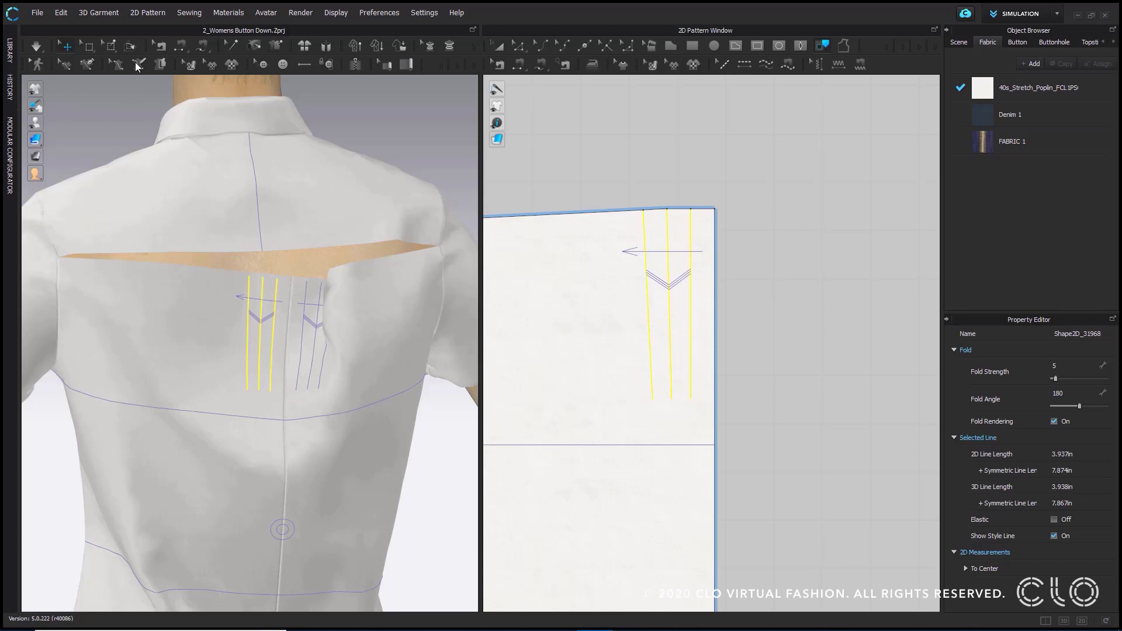
# - Try Fold Arrangement on the pleat line nearest the centre back, rotating the fold to 119 degrees, and undo it
pyautogui.click(130, 45)
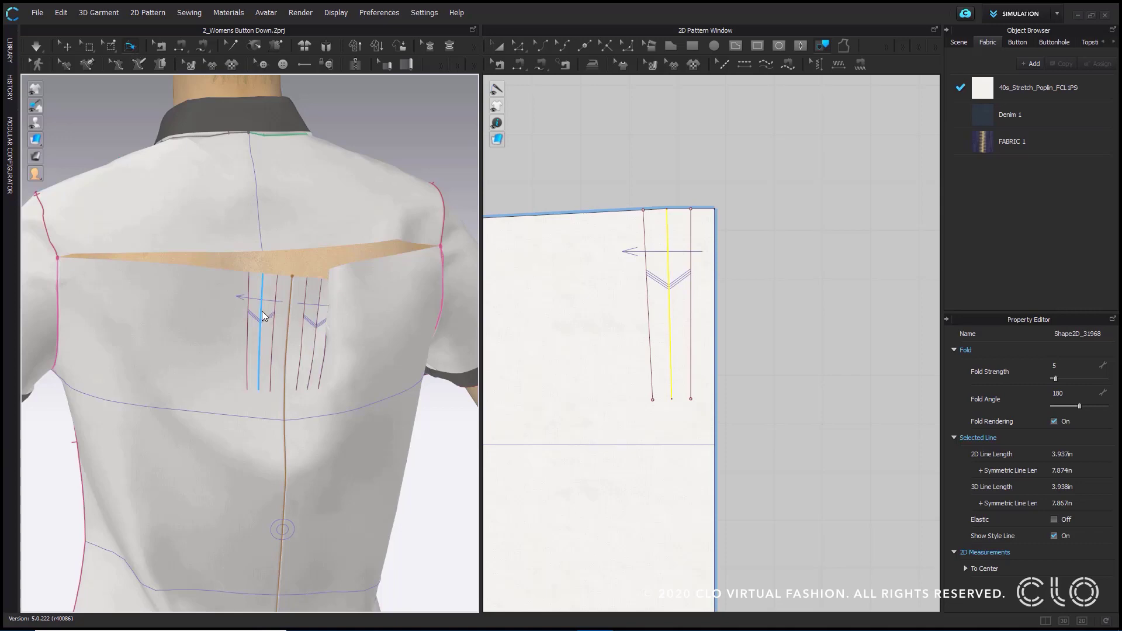
pyautogui.click(275, 319)
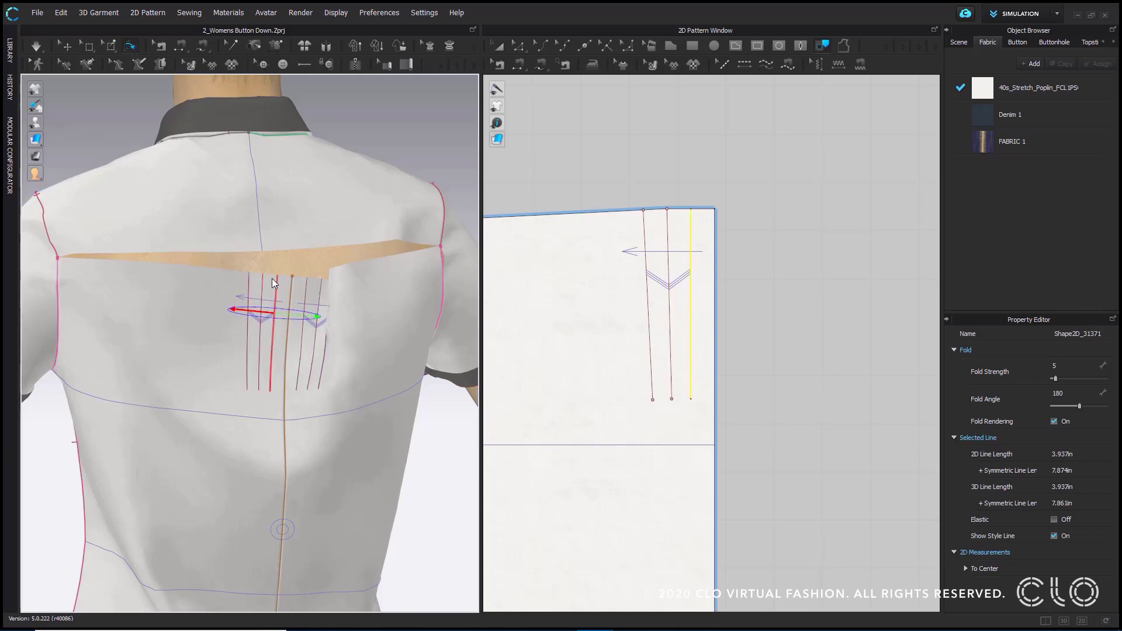
pyautogui.moveTo(261, 337); pyautogui.dragTo(223, 404, button='right')
pyautogui.moveTo(183, 390); pyautogui.dragTo(209, 367)
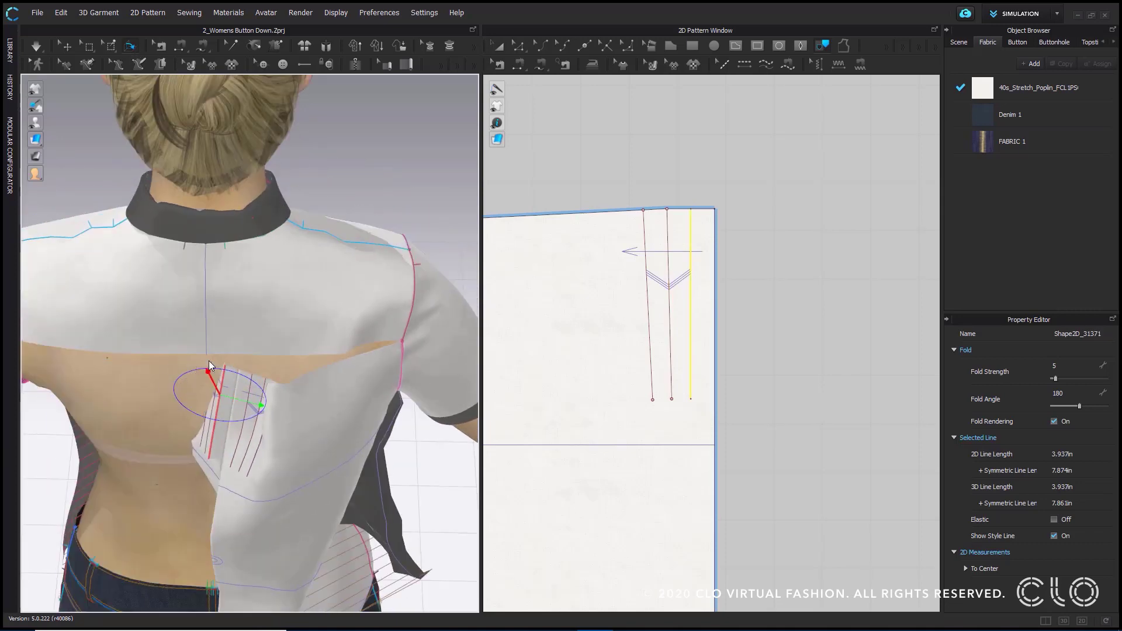
pyautogui.moveTo(209, 350); pyautogui.dragTo(385, 138, button='right')
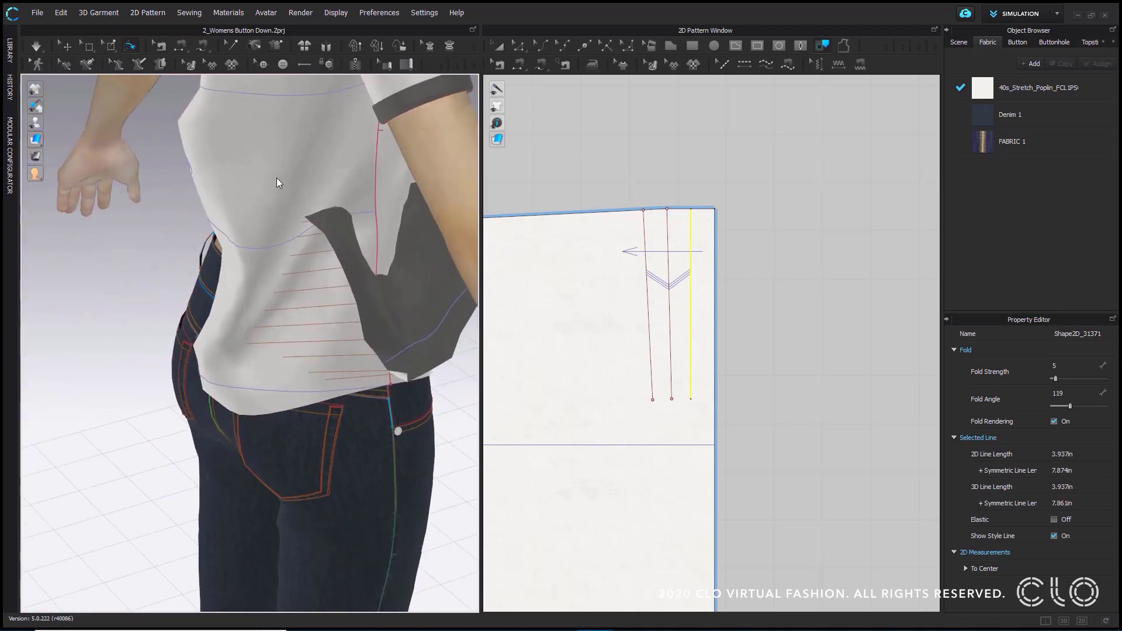
pyautogui.moveTo(275, 181); pyautogui.dragTo(292, 309, button='right')
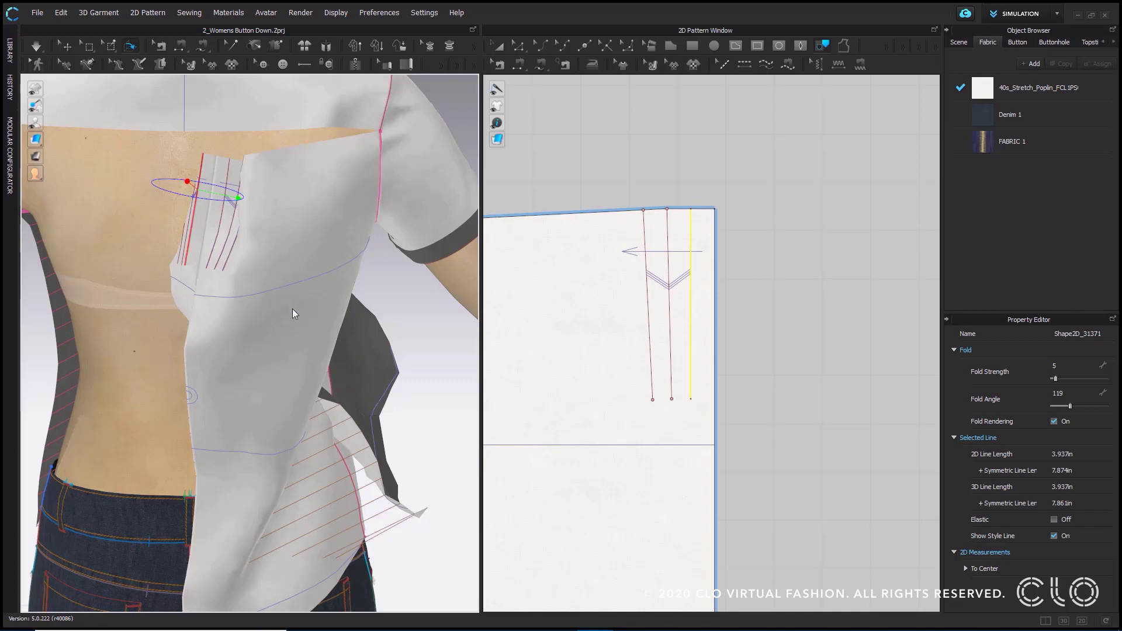
pyautogui.hotkey('ctrl', 'z')
# - Examine the pleat lines and the gap below the yoke on the shirt's back
pyautogui.click(69, 47)
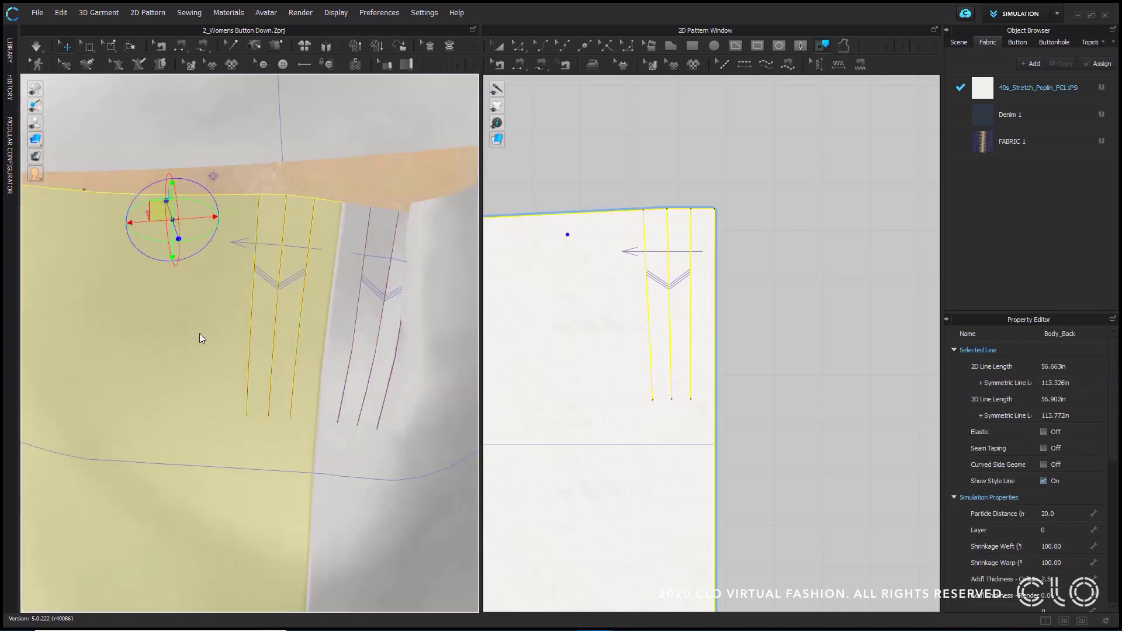
pyautogui.scroll(-2, 159, 359)
pyautogui.scroll(-2, 115, 304)
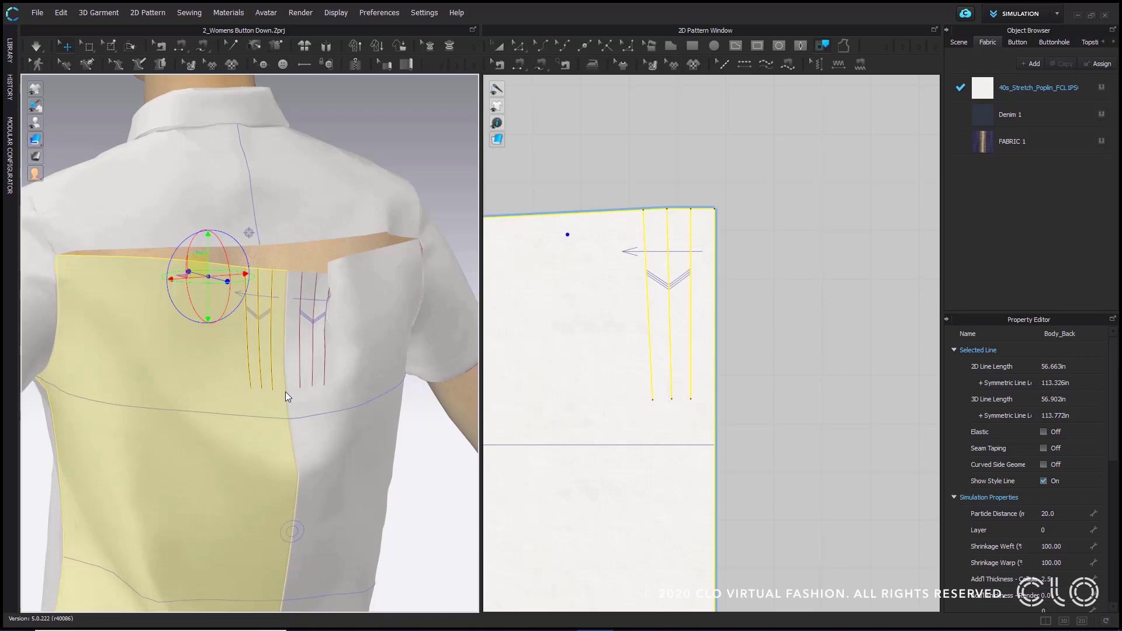
pyautogui.scroll(2, 284, 362)
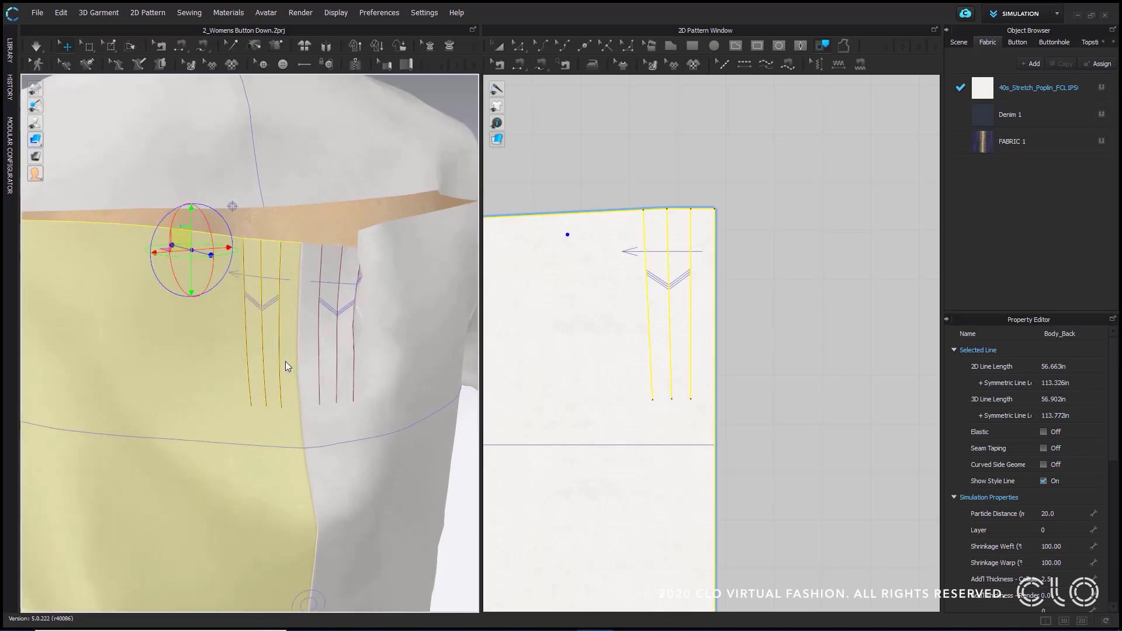
pyautogui.scroll(-3, 285, 362)
pyautogui.moveTo(85, 318); pyautogui.dragTo(82, 194, button='middle')
pyautogui.moveTo(272, 452); pyautogui.dragTo(298, 470, button='right')
pyautogui.moveTo(339, 156); pyautogui.dragTo(311, 284, button='middle')
pyautogui.scroll(2, 370, 308)
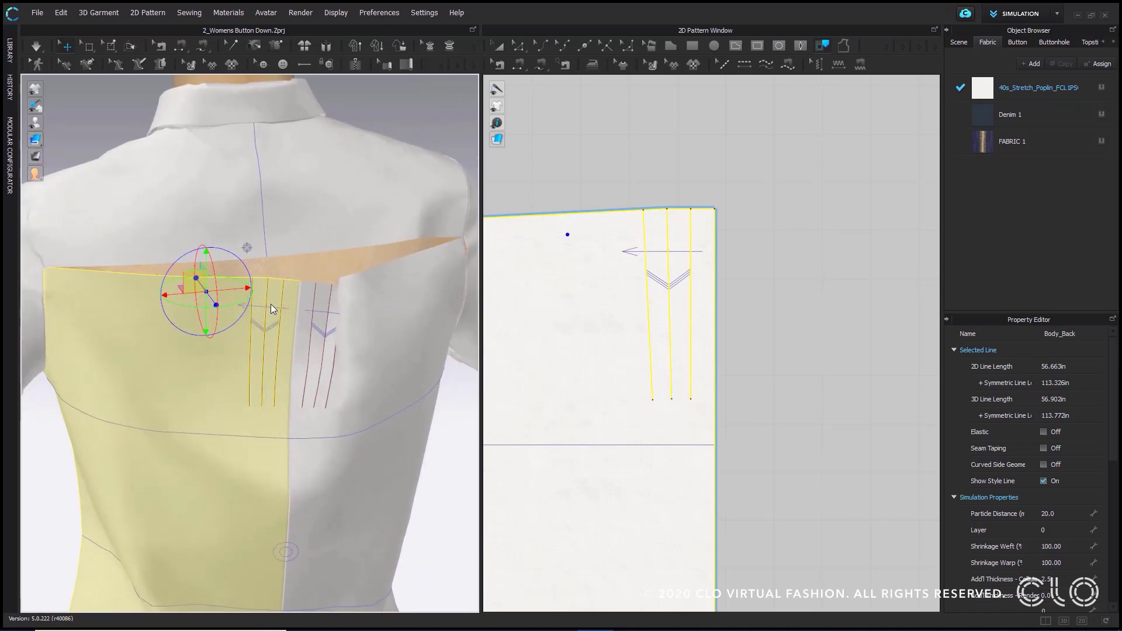
pyautogui.scroll(-4, 148, 268)
pyautogui.scroll(4, 268, 279)
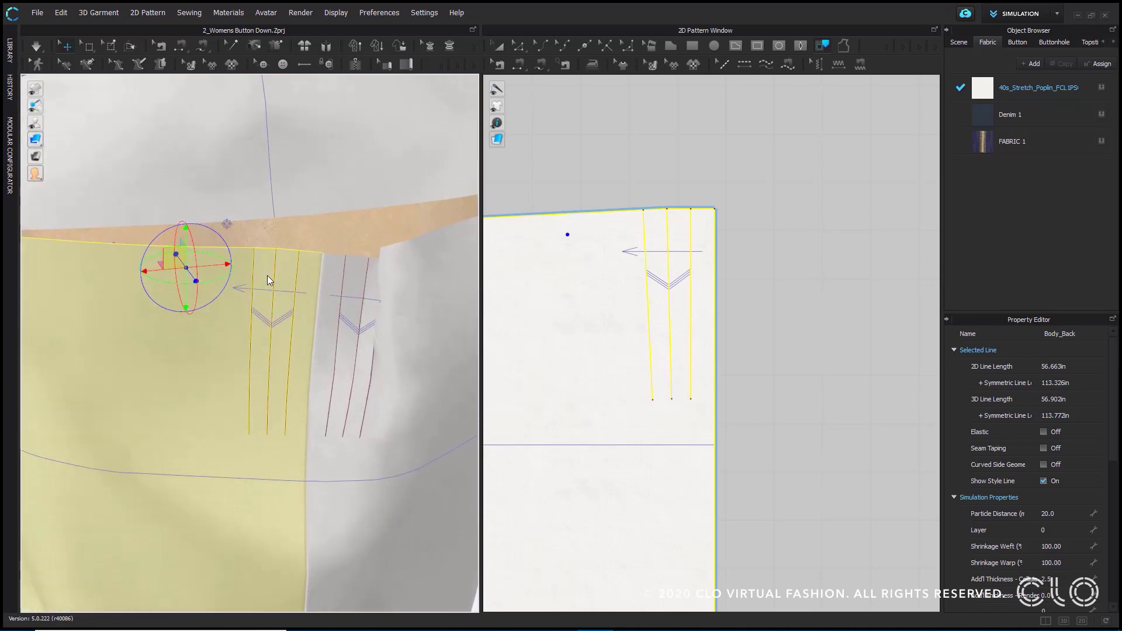
# - Select both back body patterns and apply Strengthen to them
pyautogui.click(349, 324)
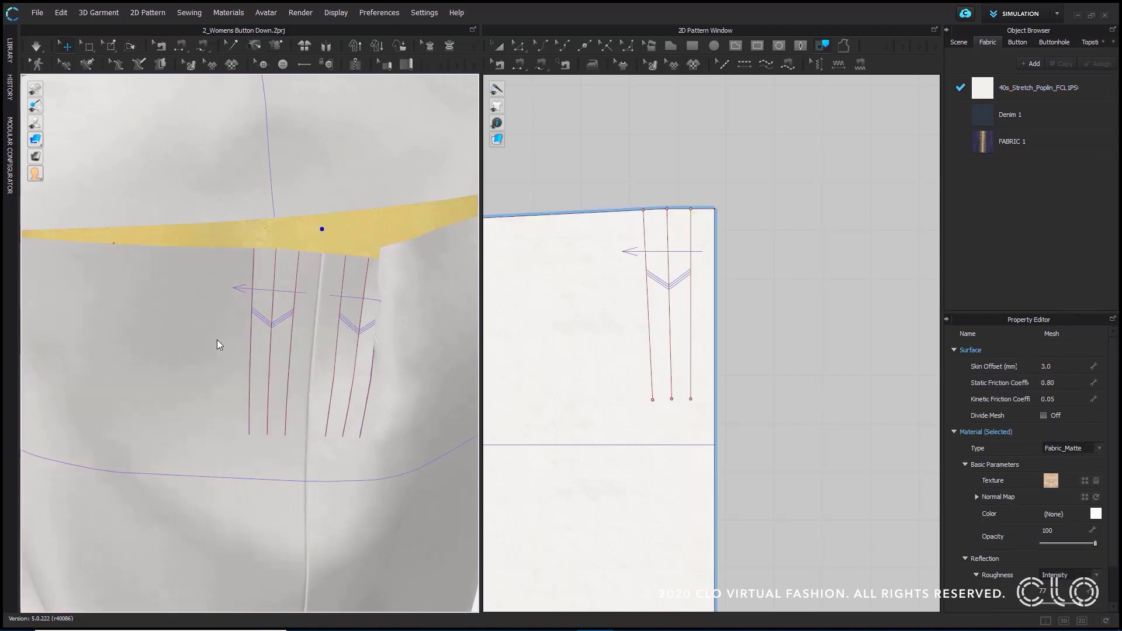
pyautogui.click(645, 145)
pyautogui.click(198, 345)
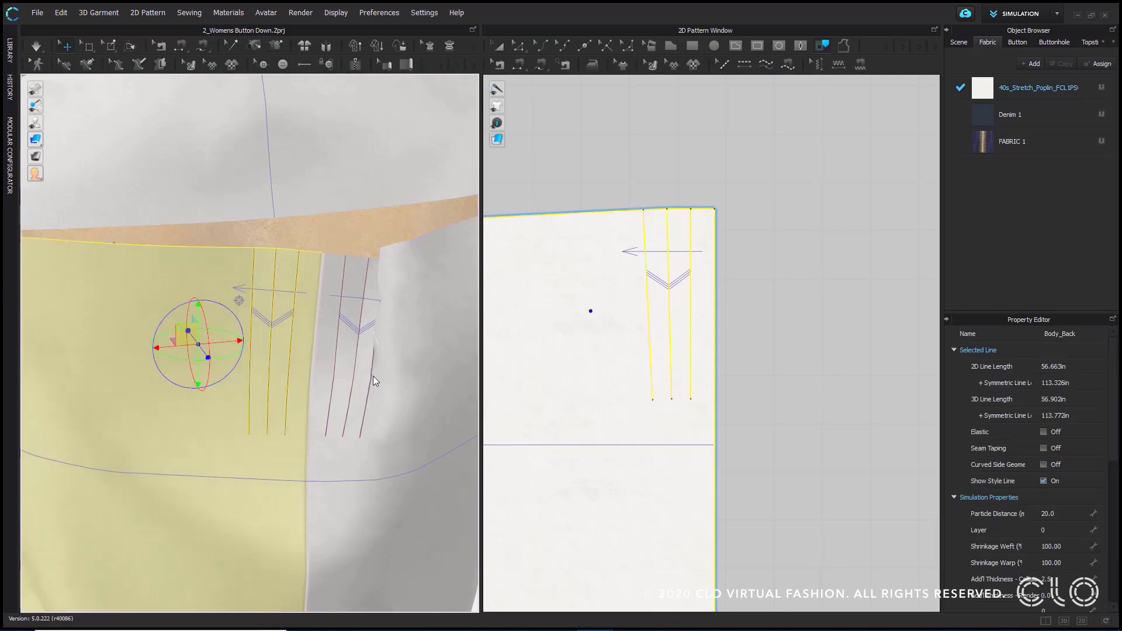
pyautogui.click(373, 377)
pyautogui.rightClick(368, 357)
pyautogui.click(411, 131)
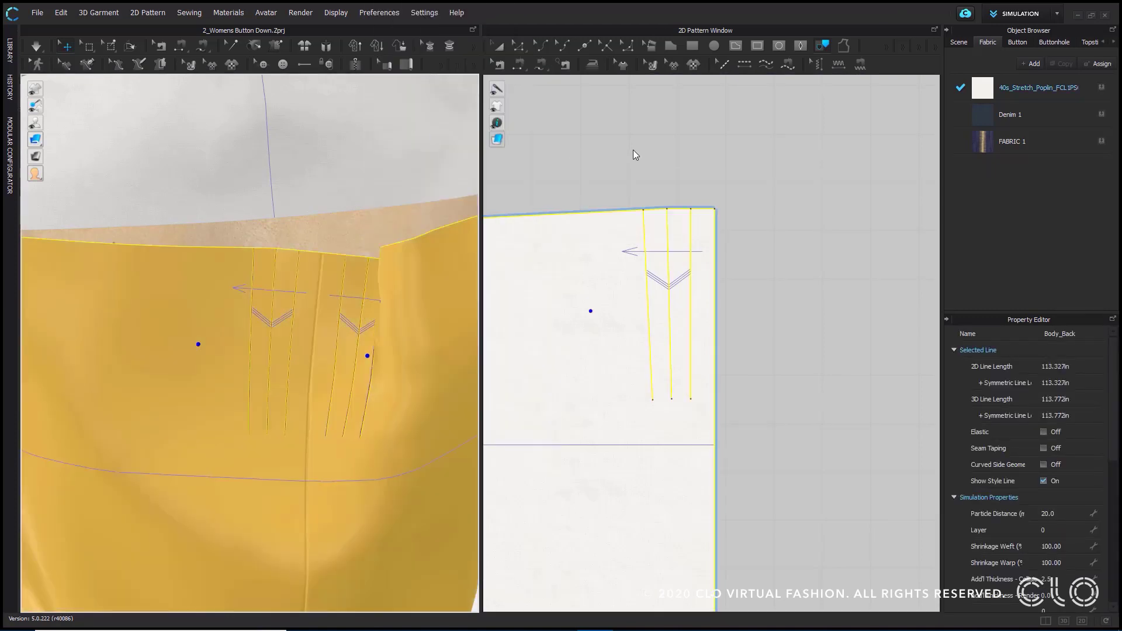
pyautogui.click(633, 150)
# - Simulate the strengthened back panels and stop the simulation once they settle
pyautogui.press('space')
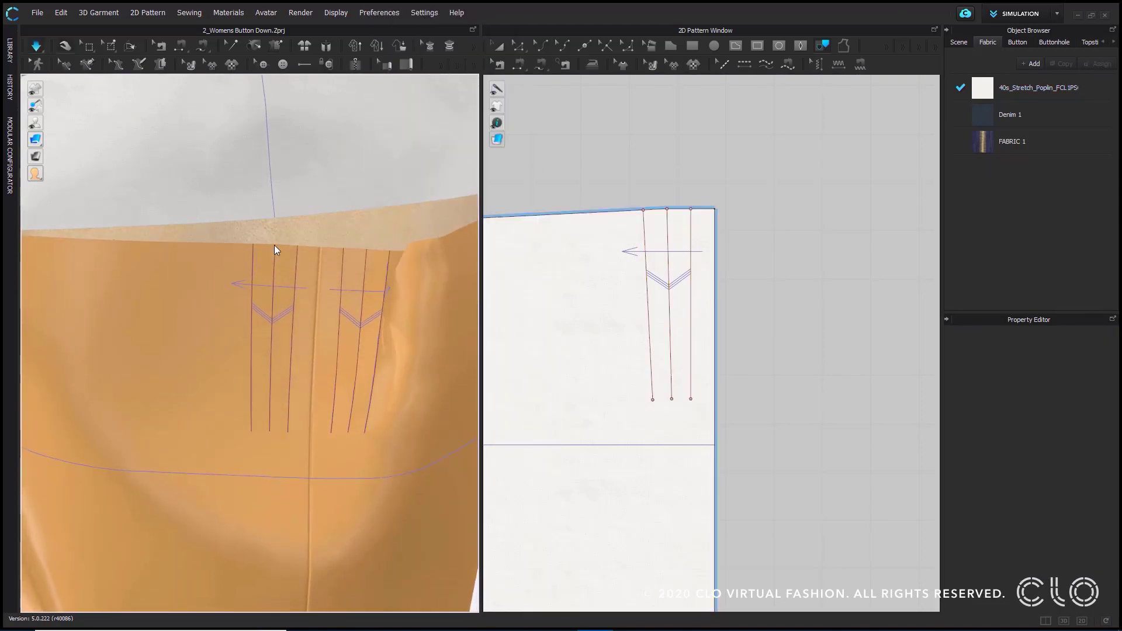
pyautogui.scroll(-5, 293, 250)
pyautogui.scroll(-1, 294, 250)
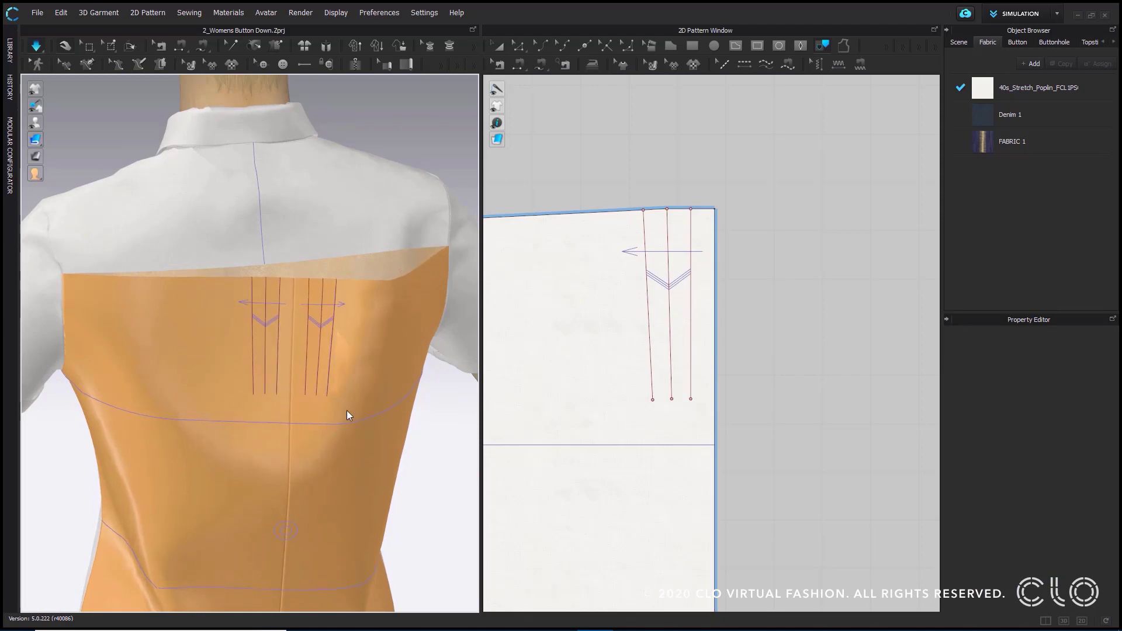
pyautogui.moveTo(334, 376)
pyautogui.mouseDown(button='right')
pyautogui.moveTo(354, 394)
pyautogui.moveTo(341, 386)
pyautogui.mouseUp(button='right')
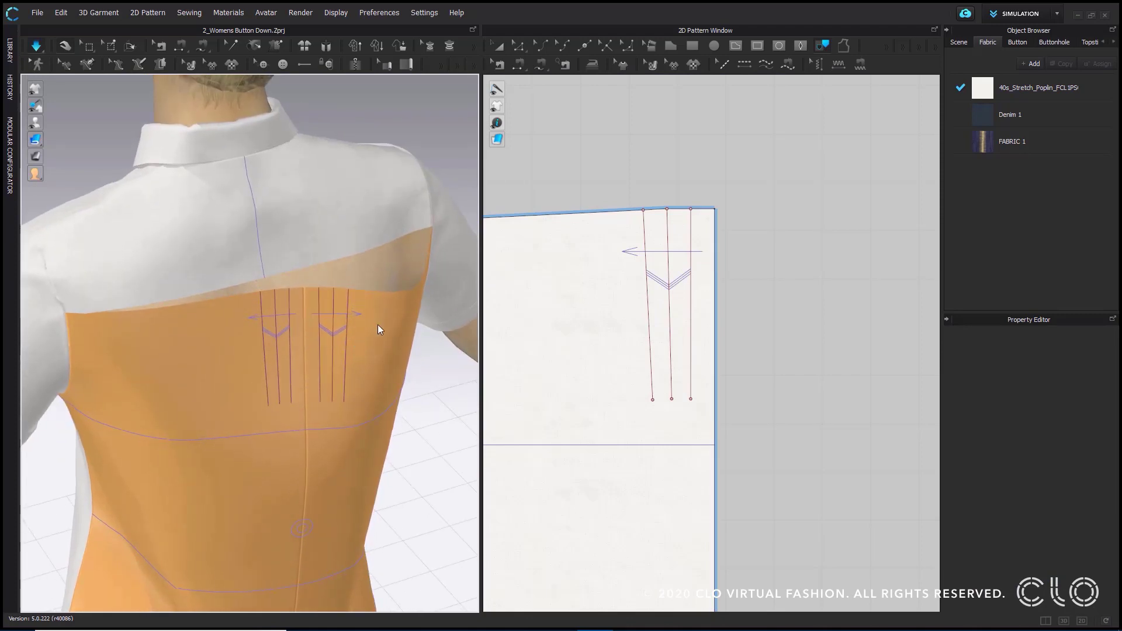
pyautogui.press('space')
# - Set the fold angle of the pleat line nearest the centre back to 0 with the simulation running
pyautogui.click(518, 46)
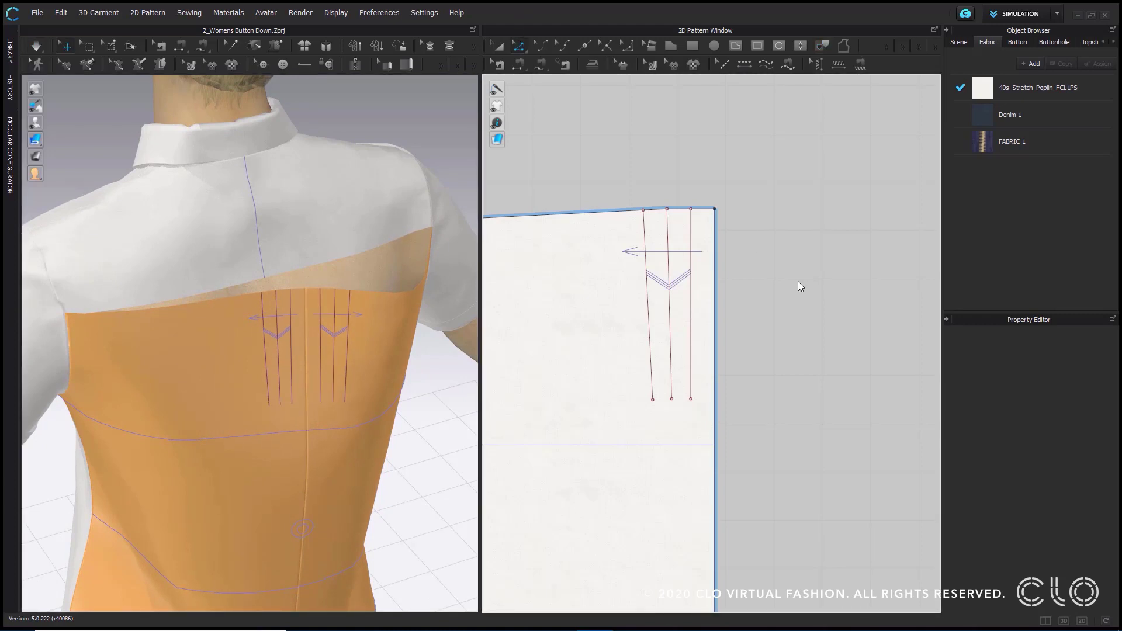
pyautogui.click(691, 292)
pyautogui.scroll(5, 289, 336)
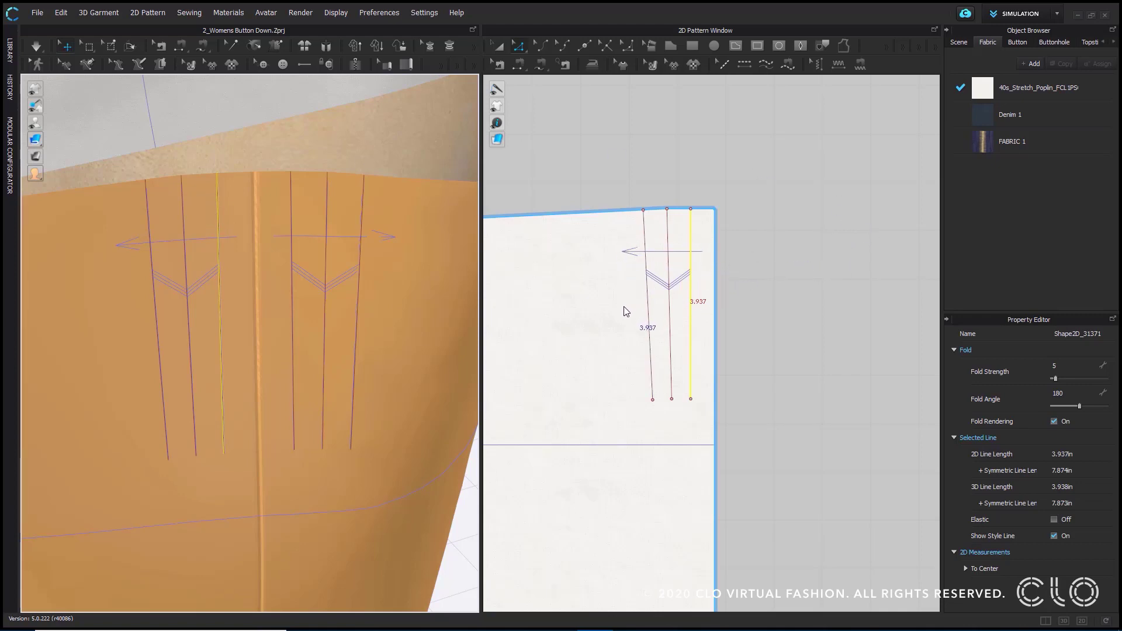
pyautogui.click(670, 244)
pyautogui.click(690, 233)
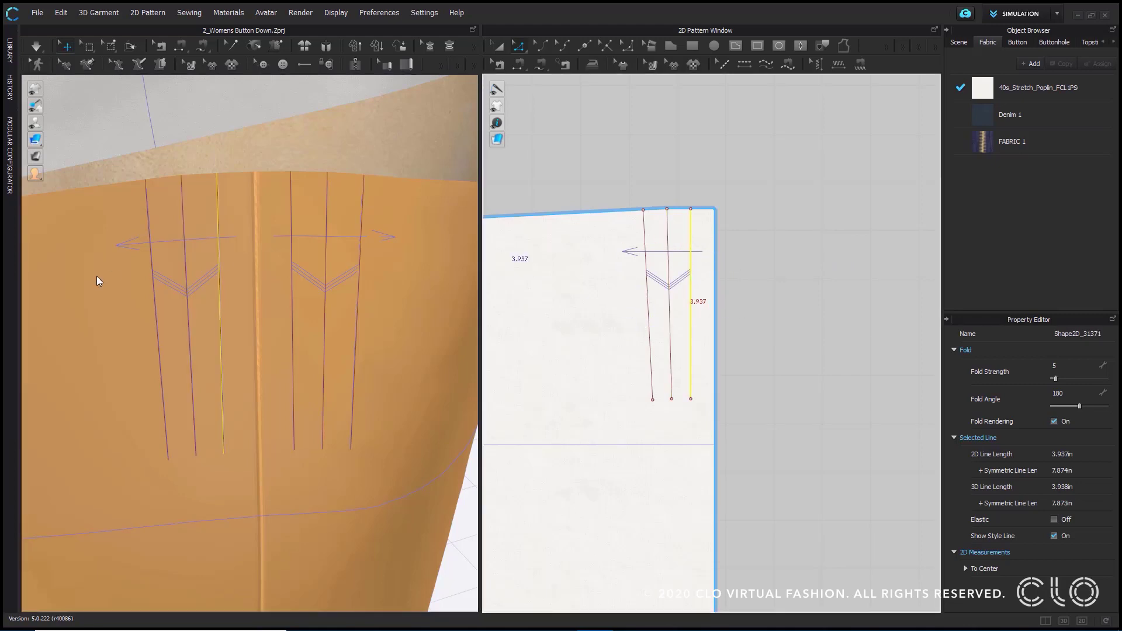
pyautogui.moveTo(96, 276); pyautogui.dragTo(249, 260, button='right')
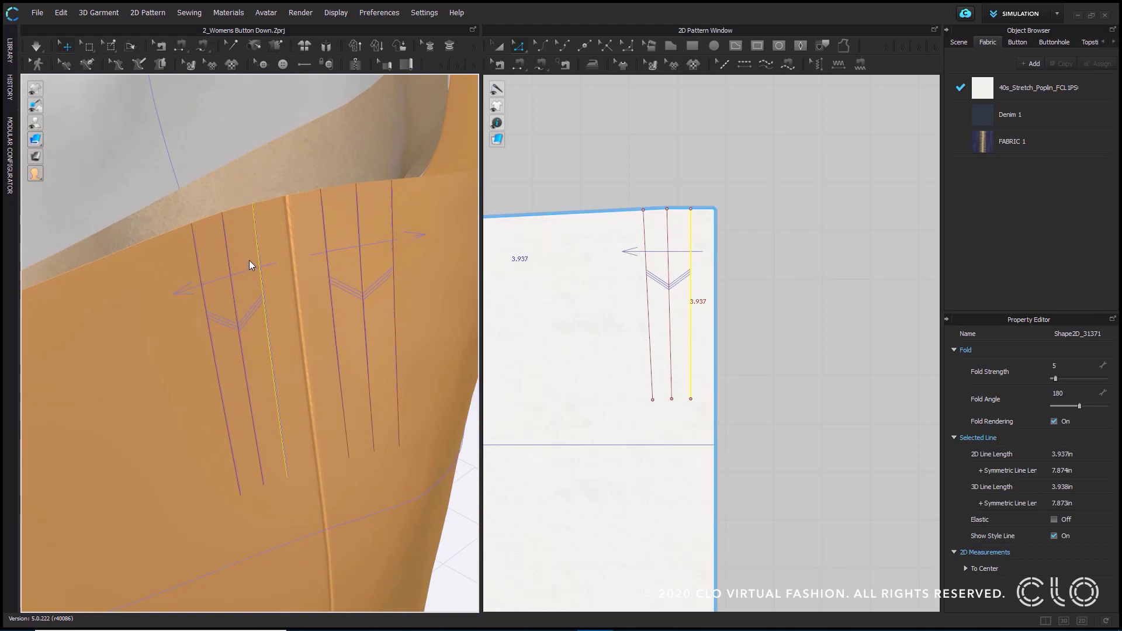
pyautogui.click(36, 45)
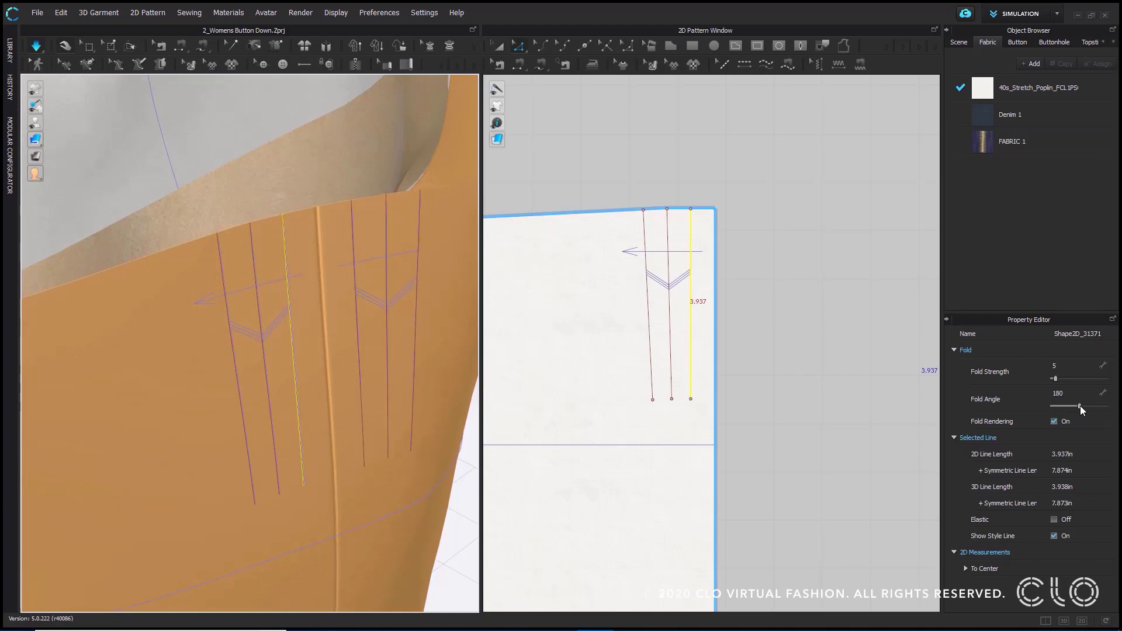
pyautogui.click(1081, 406)
pyautogui.moveTo(1080, 406); pyautogui.dragTo(1054, 407)
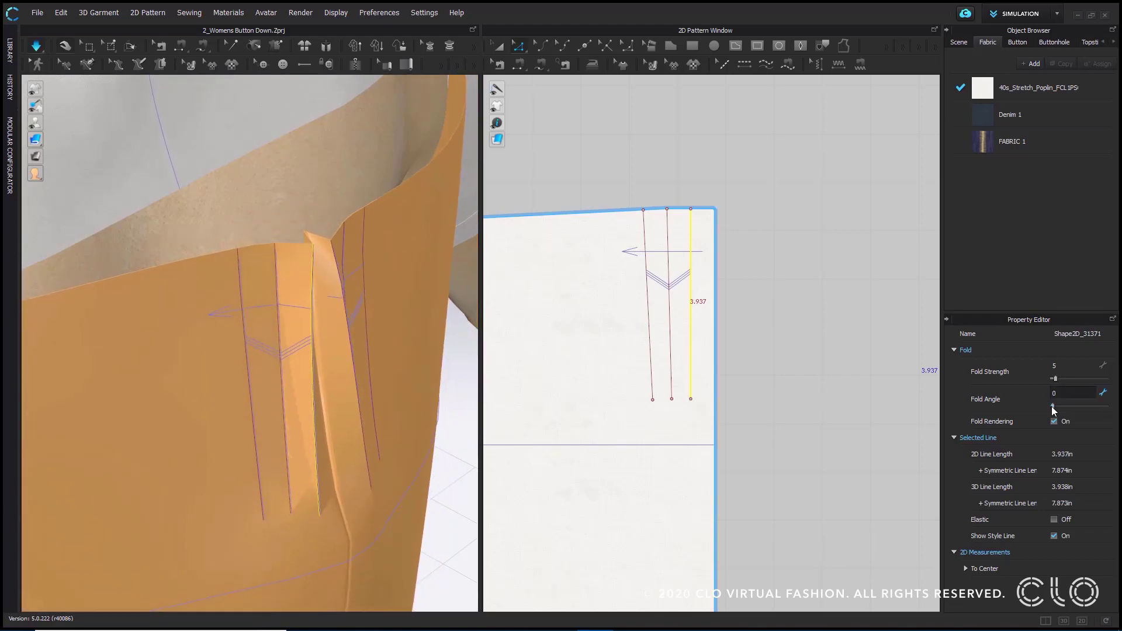
# - Compare the same pleat line at a fold angle of 360 from several views, and return it to 0
pyautogui.moveTo(1053, 407); pyautogui.dragTo(1109, 411)
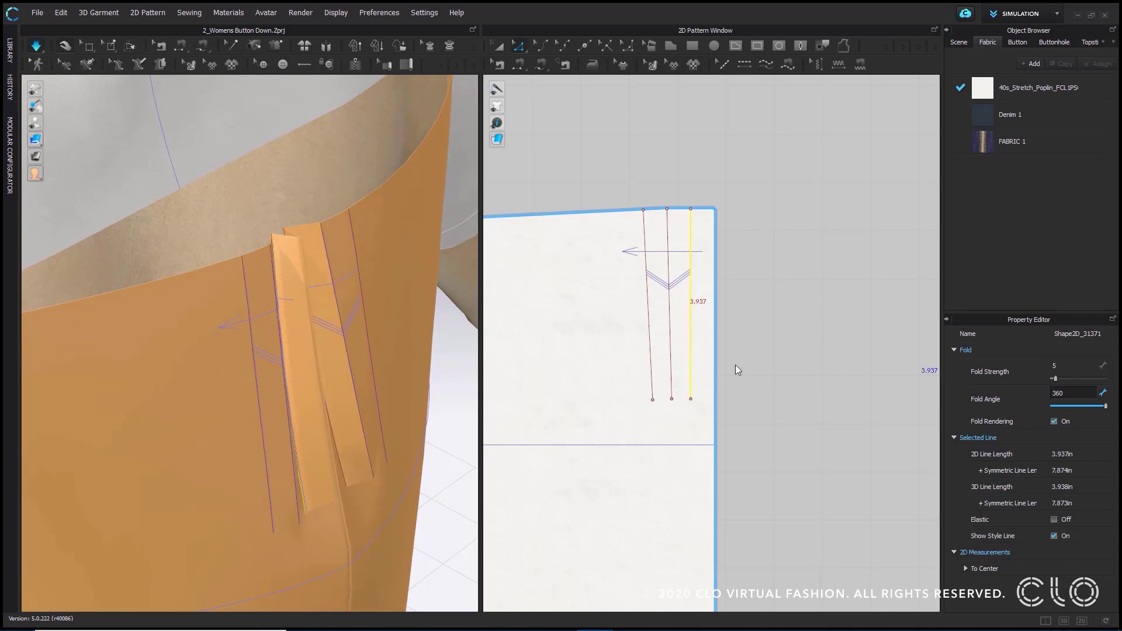
pyautogui.moveTo(352, 294); pyautogui.dragTo(352, 253, button='right')
pyautogui.scroll(-4, 354, 260)
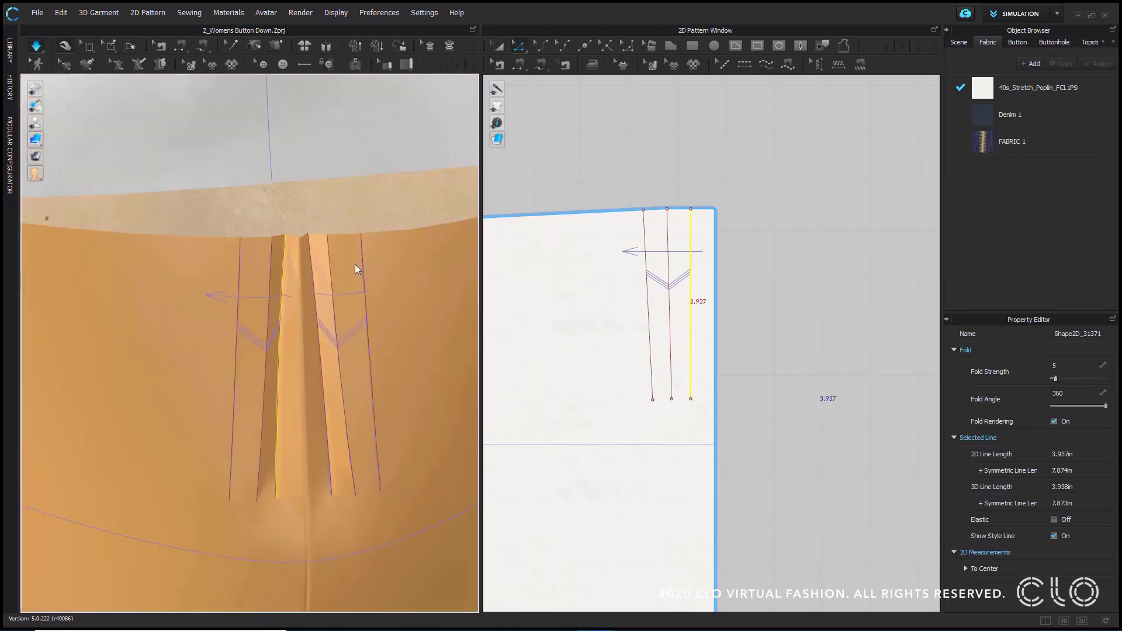
pyautogui.moveTo(356, 175); pyautogui.dragTo(338, 124, button='middle')
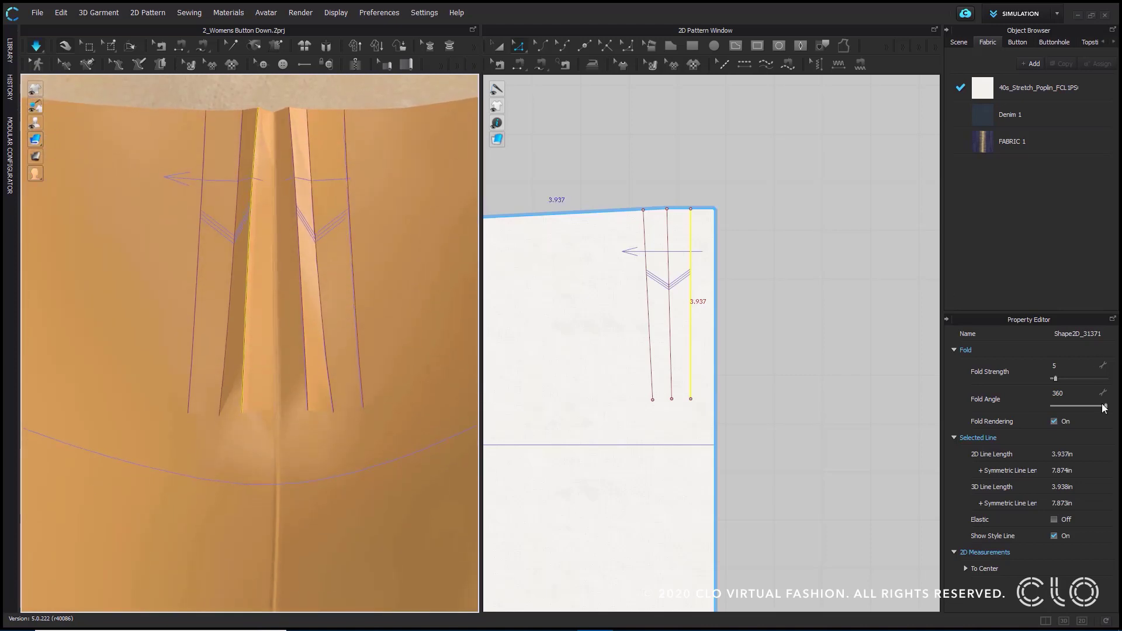
pyautogui.moveTo(1107, 405); pyautogui.dragTo(1052, 405)
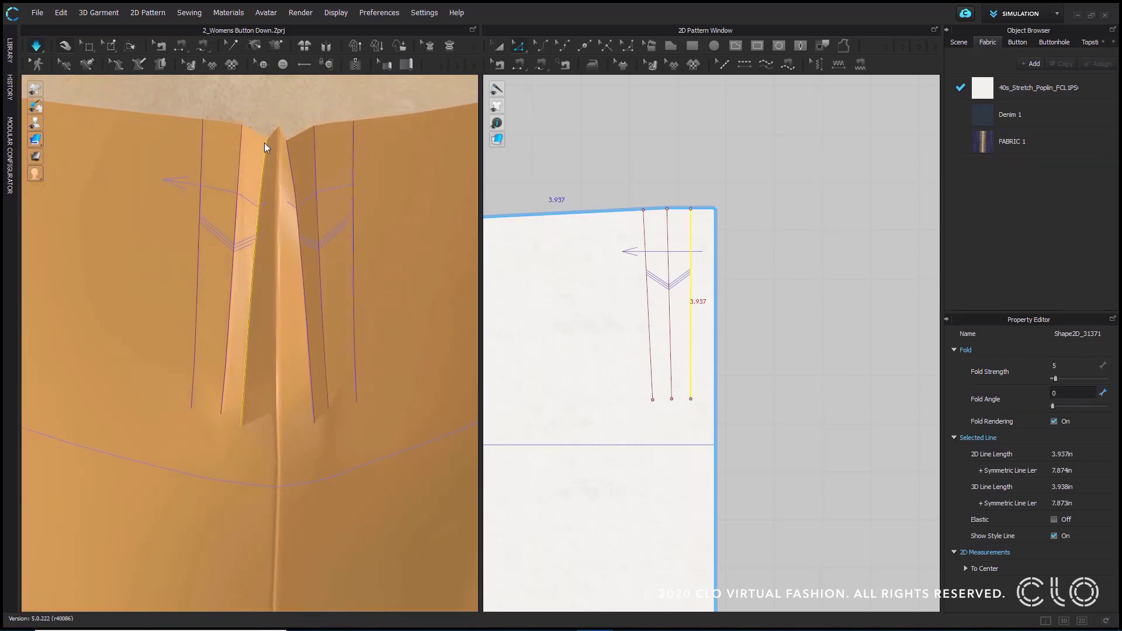
# - Set the middle pleat line's fold angle to 360 and inspect the folded back pleats under simulation
pyautogui.click(250, 160)
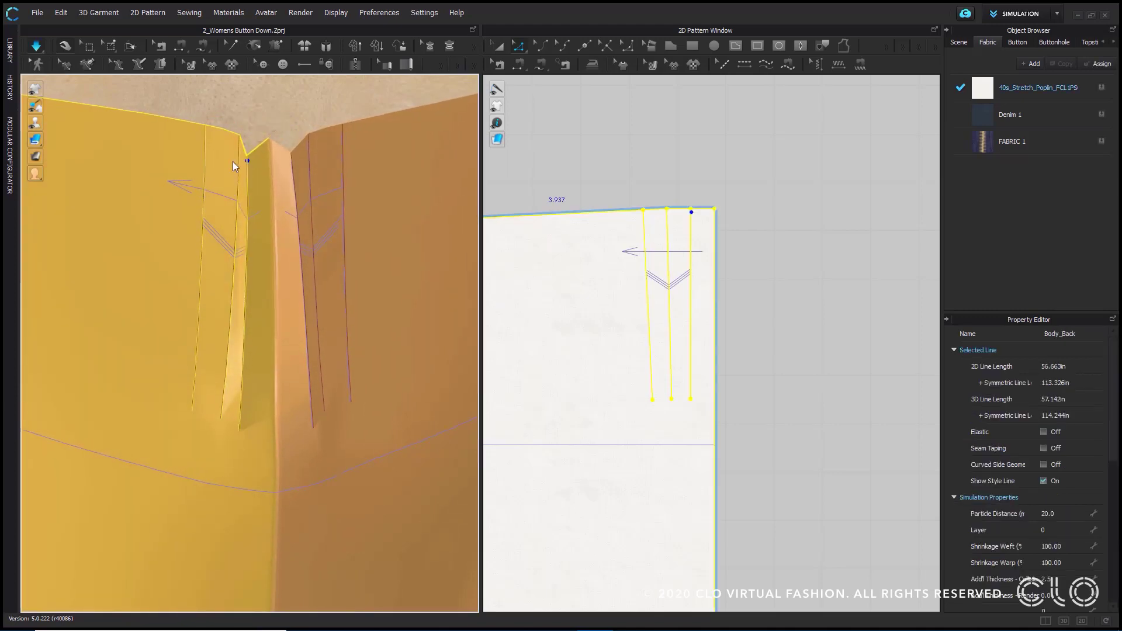
pyautogui.click(671, 170)
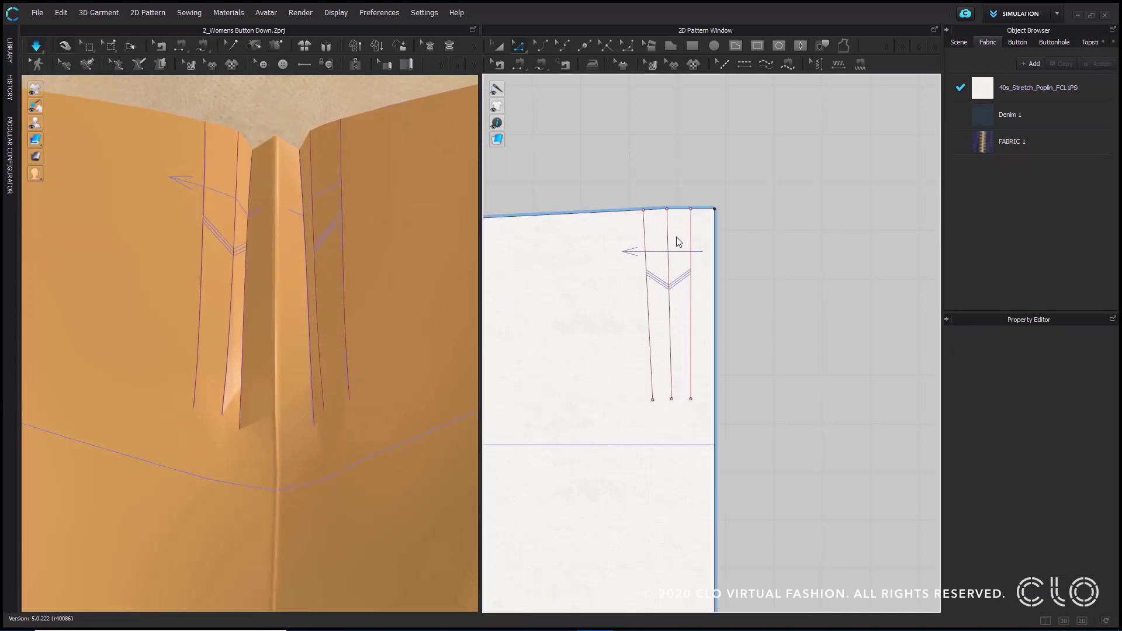
pyautogui.click(667, 238)
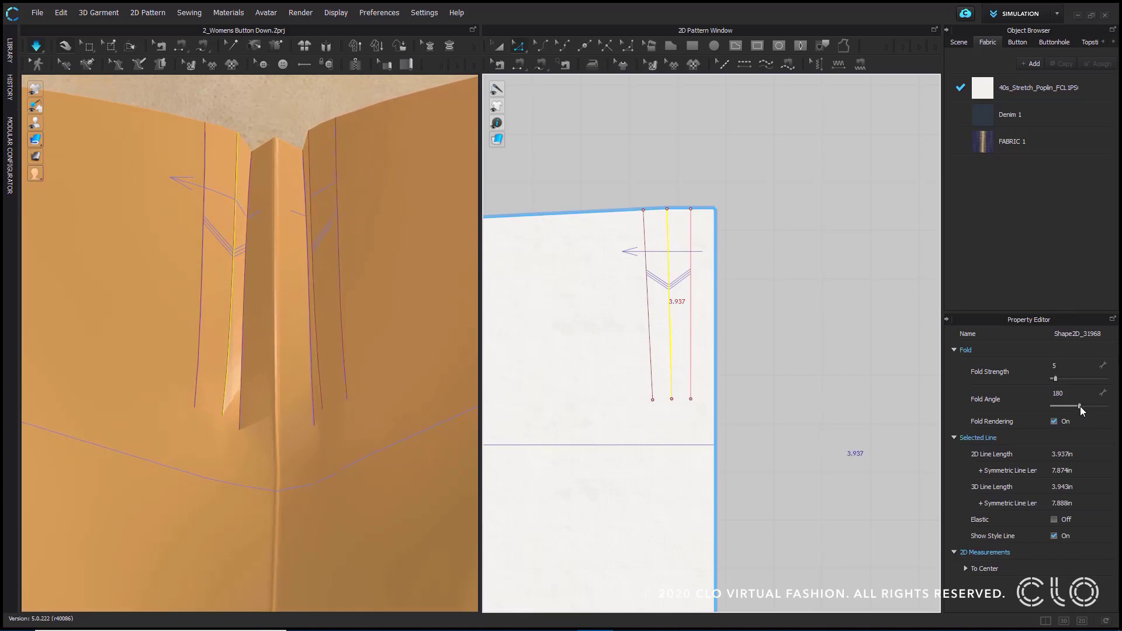
pyautogui.click(690, 263)
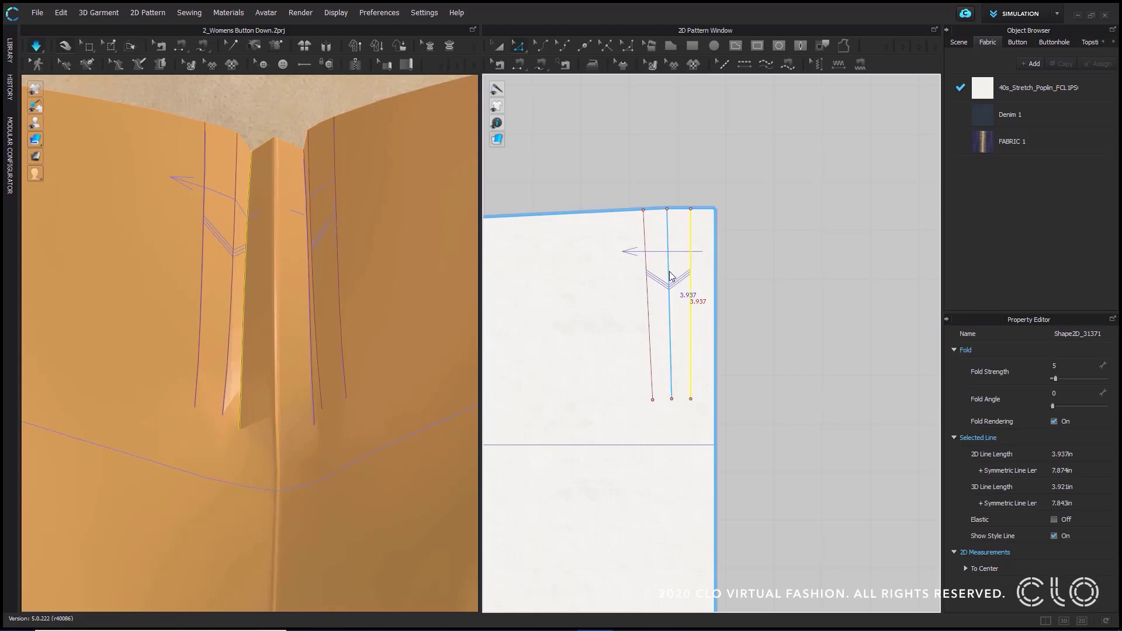
pyautogui.click(671, 277)
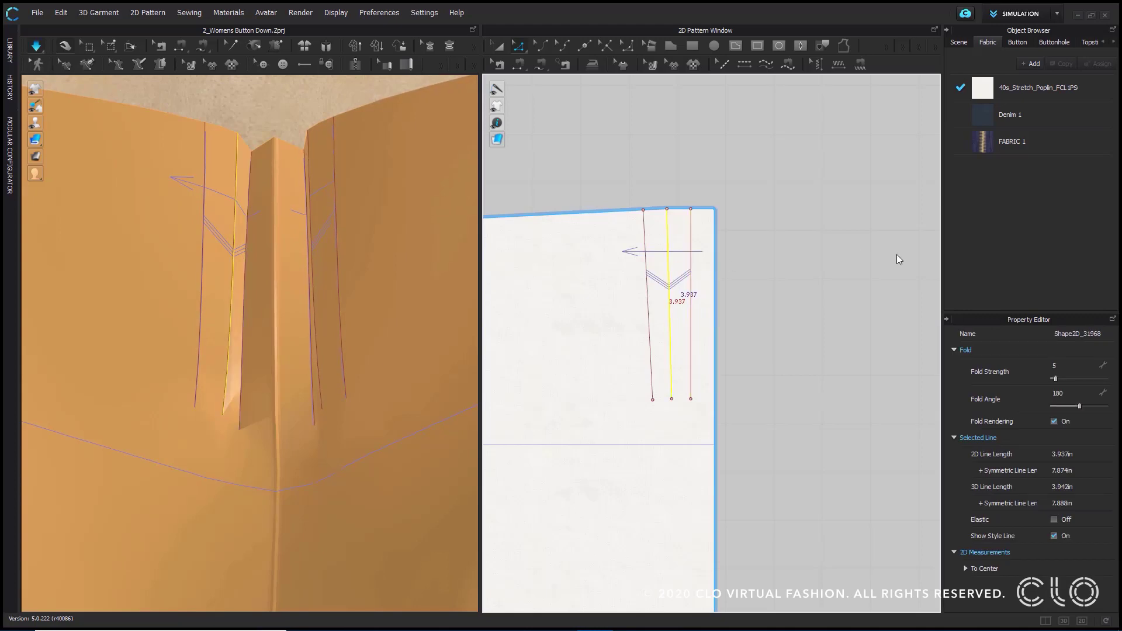
pyautogui.moveTo(1081, 406); pyautogui.dragTo(1108, 406)
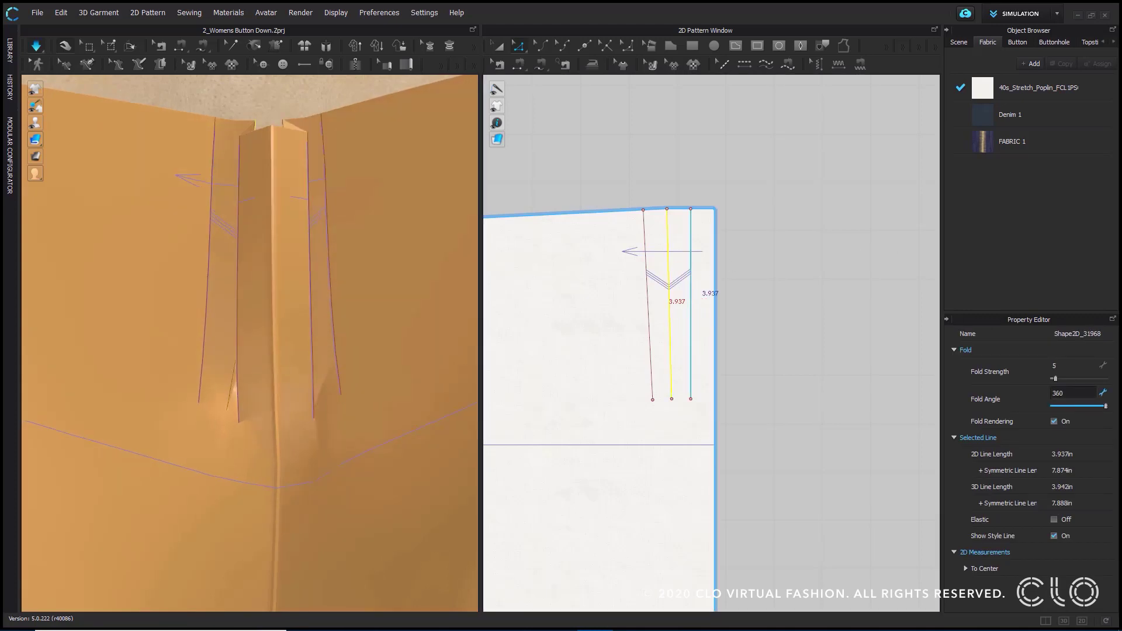
pyautogui.moveTo(318, 191); pyautogui.dragTo(246, 258, button='right')
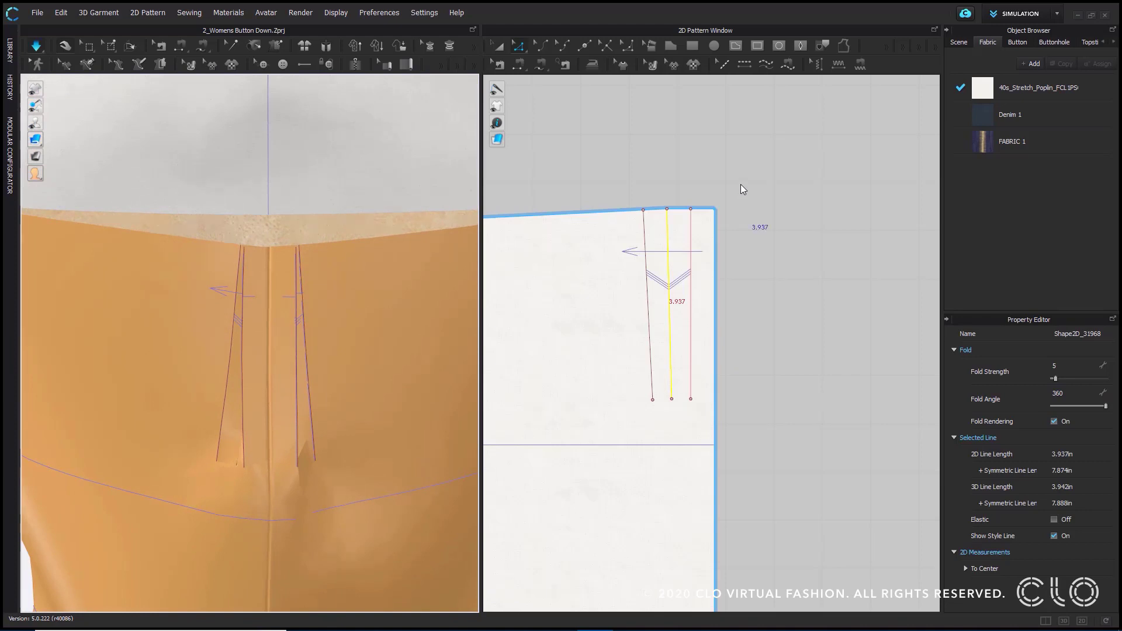
pyautogui.click(691, 173)
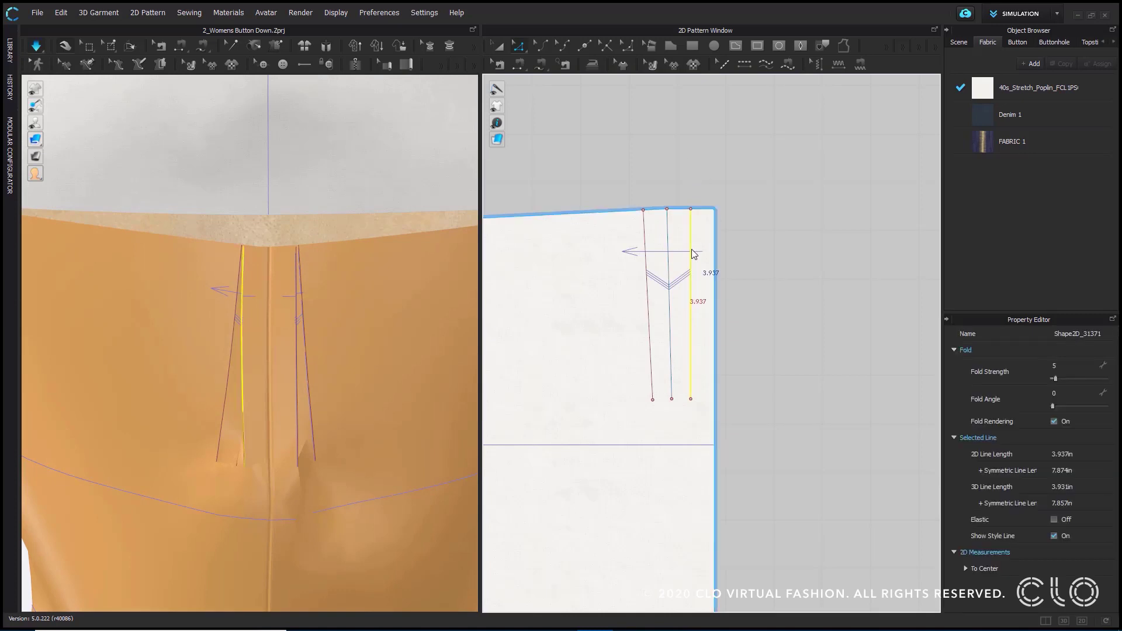
pyautogui.click(664, 263)
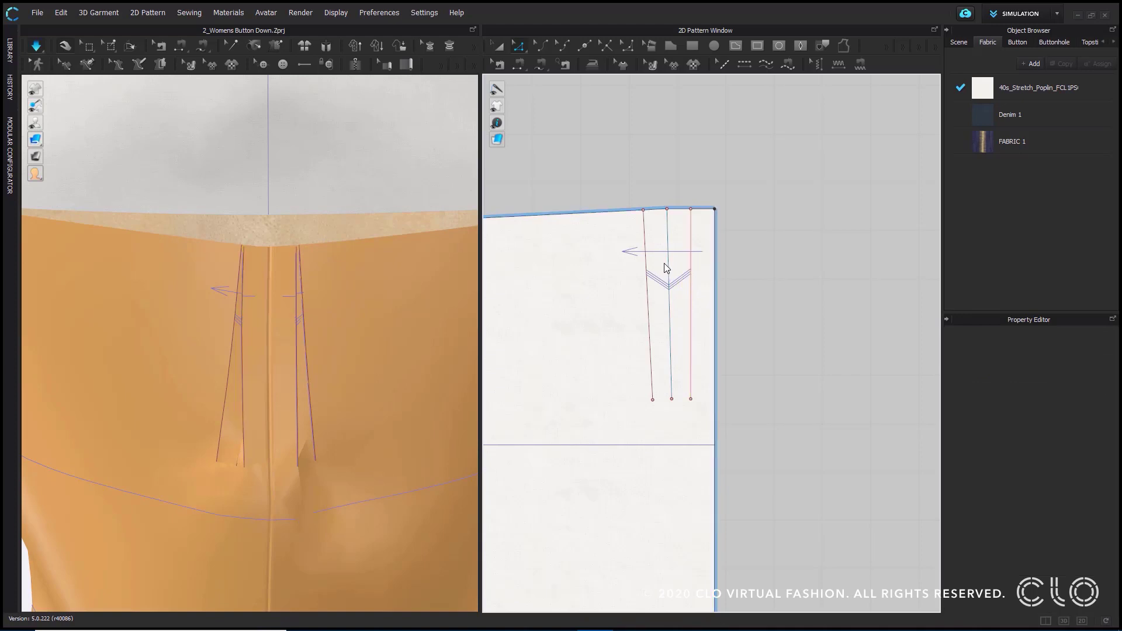
# - Check the fold properties of the pleat line farthest from the centre back and examine the folded pleats up close
pyautogui.click(646, 292)
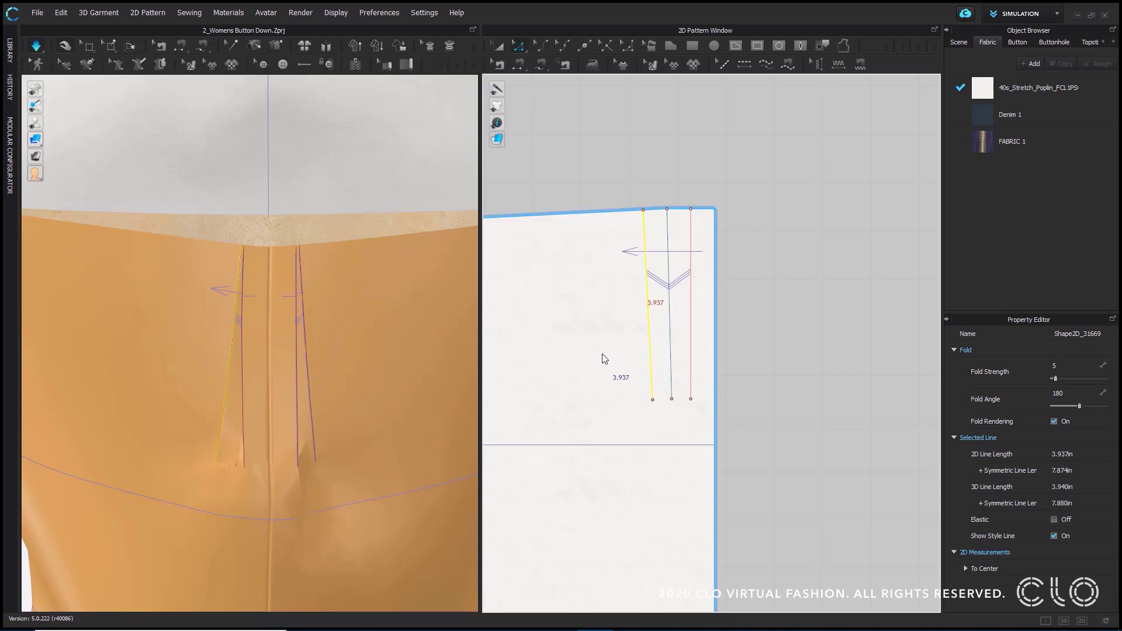
pyautogui.click(670, 166)
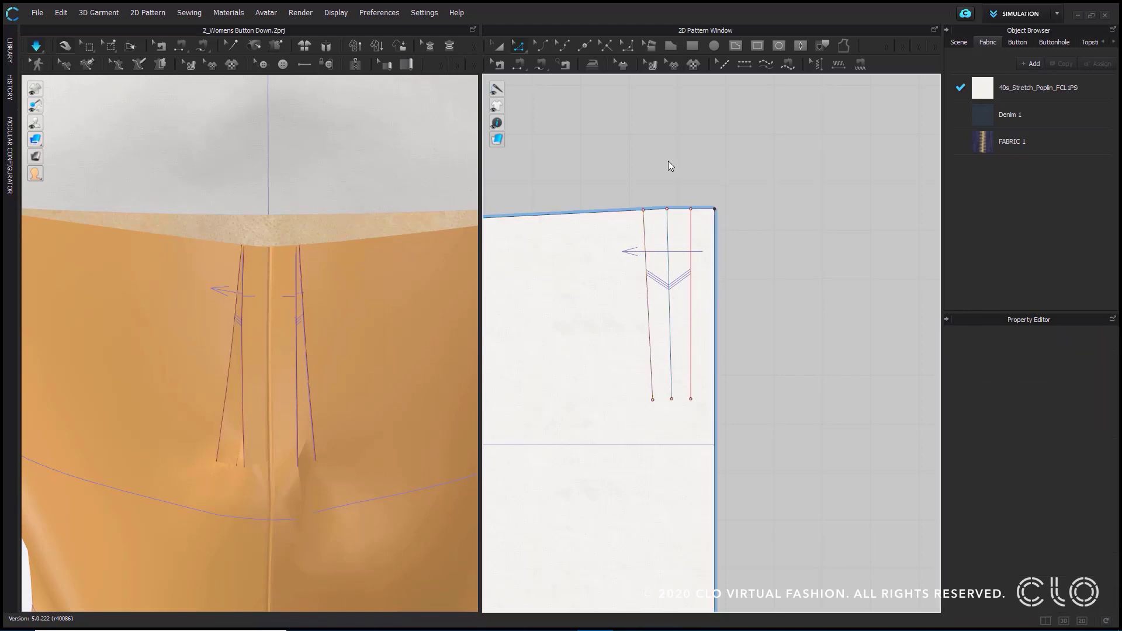
pyautogui.scroll(3, 694, 180)
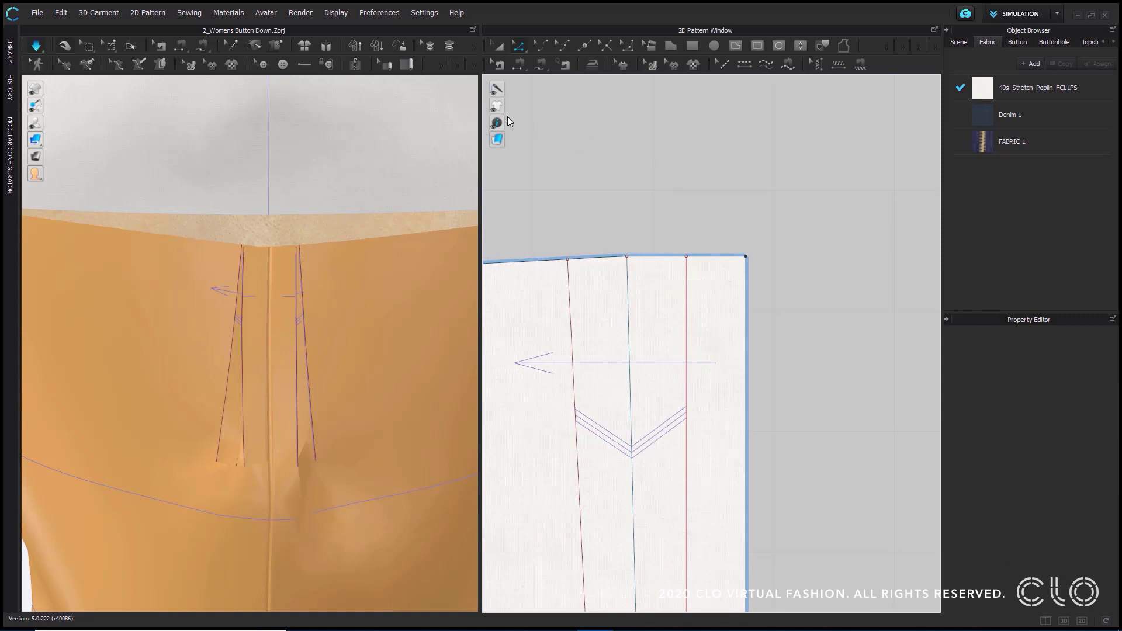
pyautogui.moveTo(314, 325); pyautogui.dragTo(283, 259, button='right')
pyautogui.moveTo(283, 260); pyautogui.dragTo(308, 312, button='middle')
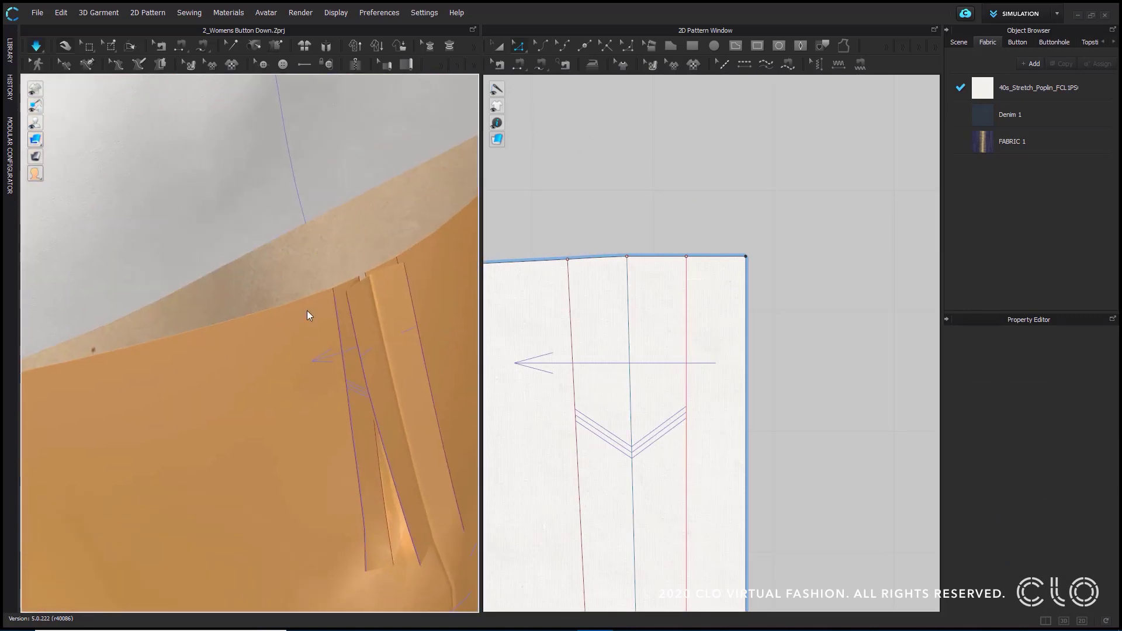
# - Free-sew the back panel's top-edge segment beside the centre back to the segment between the inner and middle pleat lines
pyautogui.click(539, 65)
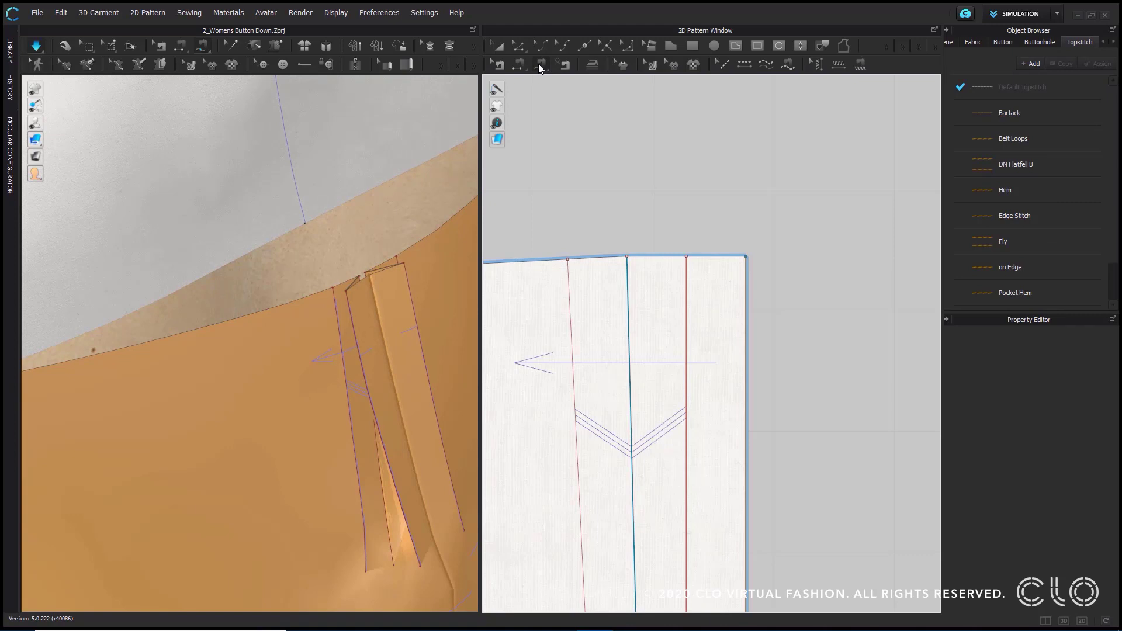
pyautogui.scroll(5, 380, 266)
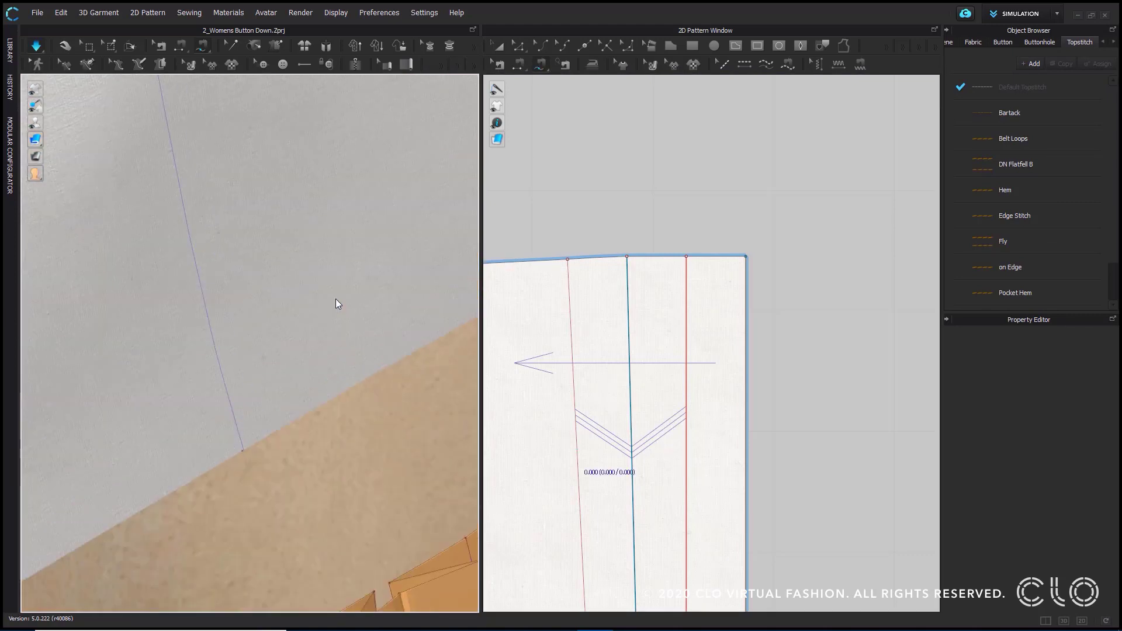
pyautogui.moveTo(335, 299); pyautogui.dragTo(318, 264, button='middle')
pyautogui.moveTo(293, 454); pyautogui.dragTo(321, 277, button='middle')
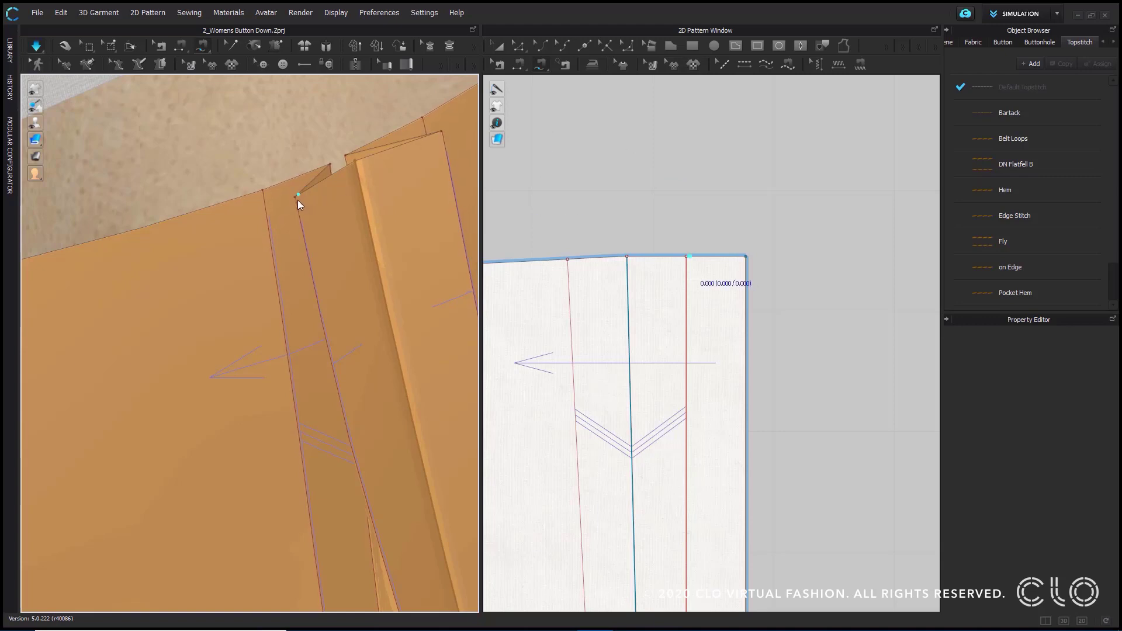
pyautogui.click(686, 257)
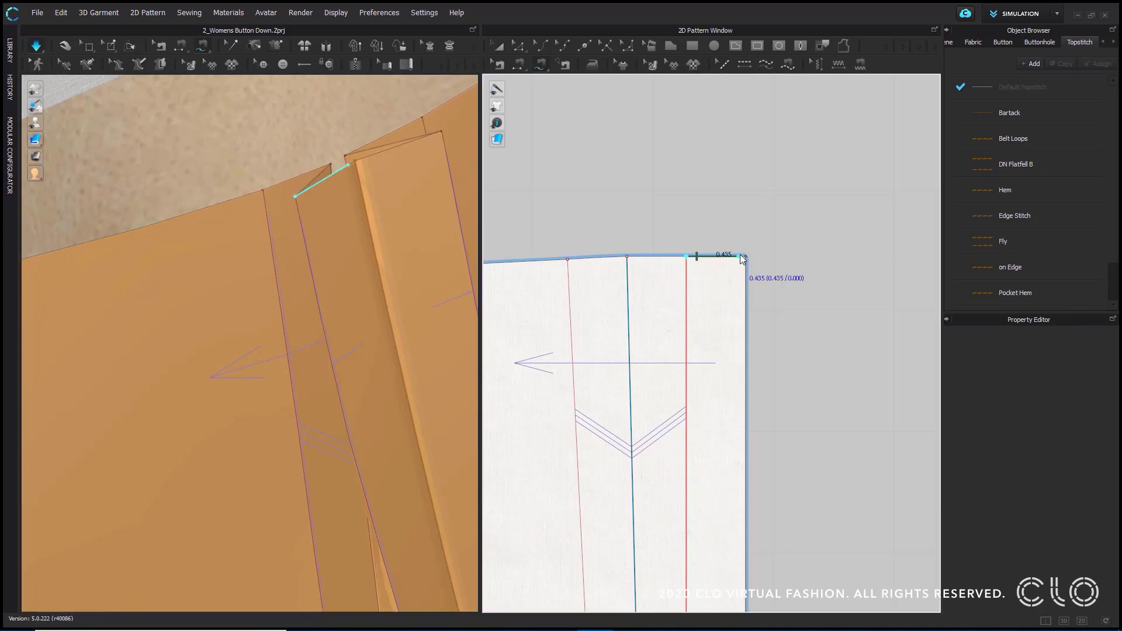
pyautogui.click(686, 256)
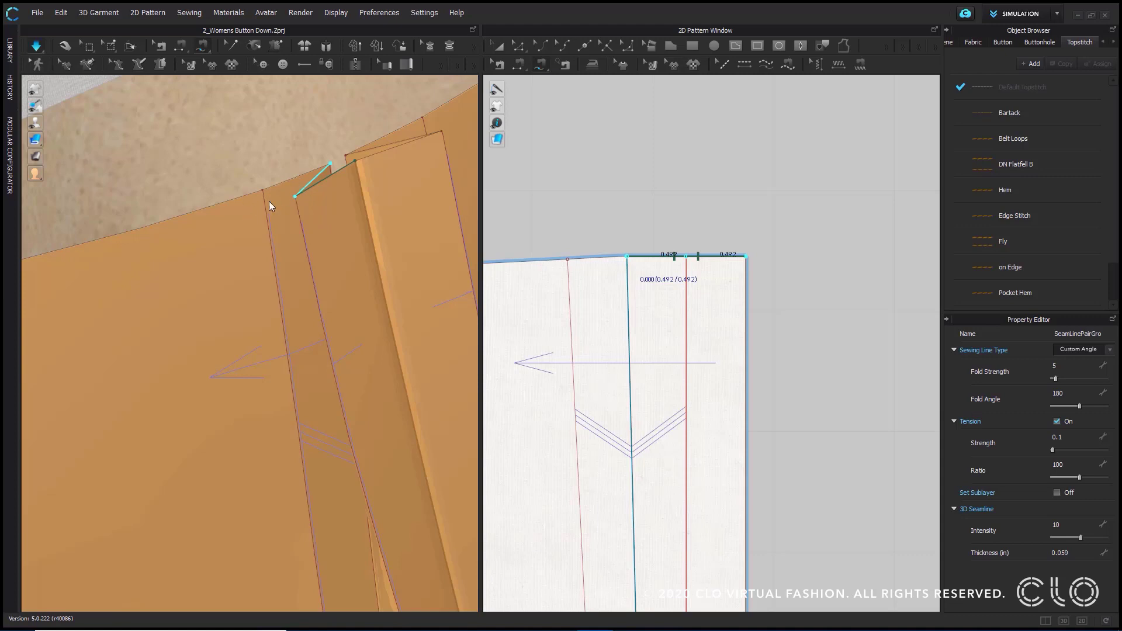
pyautogui.press('Return')
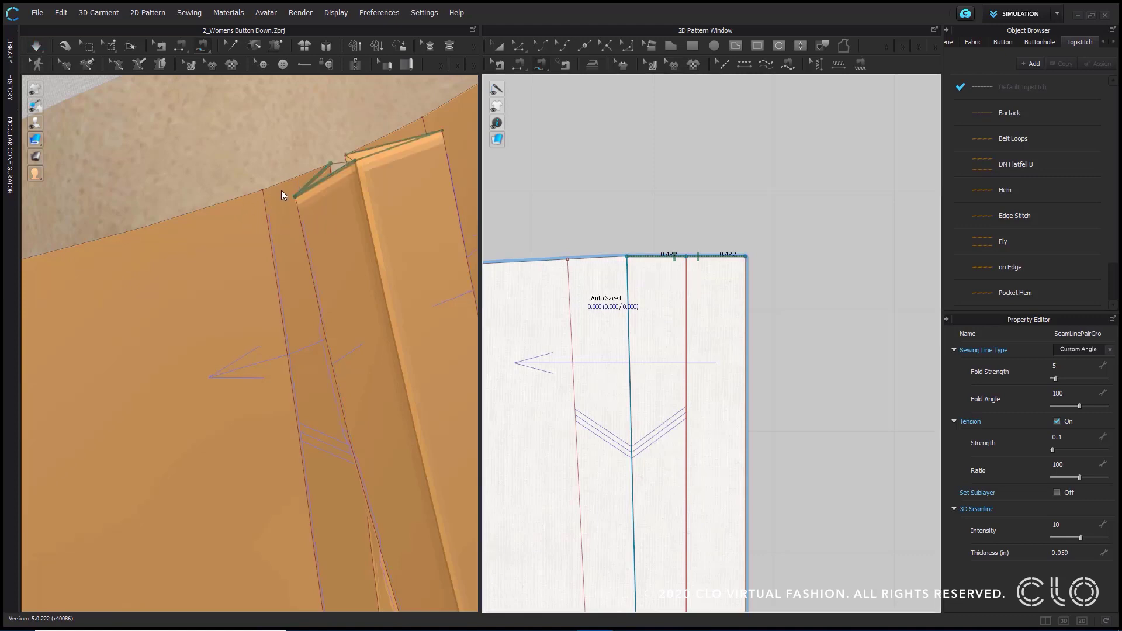
# - Sew the top-edge segment between the inner and middle pleat lines to the one beyond the middle line, and simulate
pyautogui.click(682, 258)
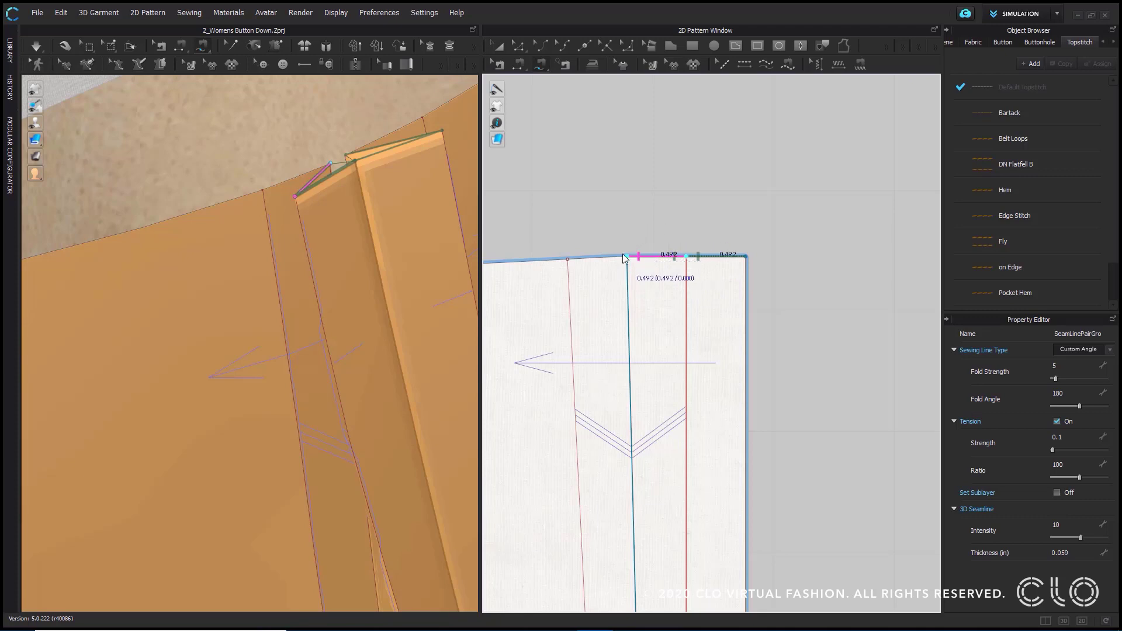
pyautogui.click(568, 258)
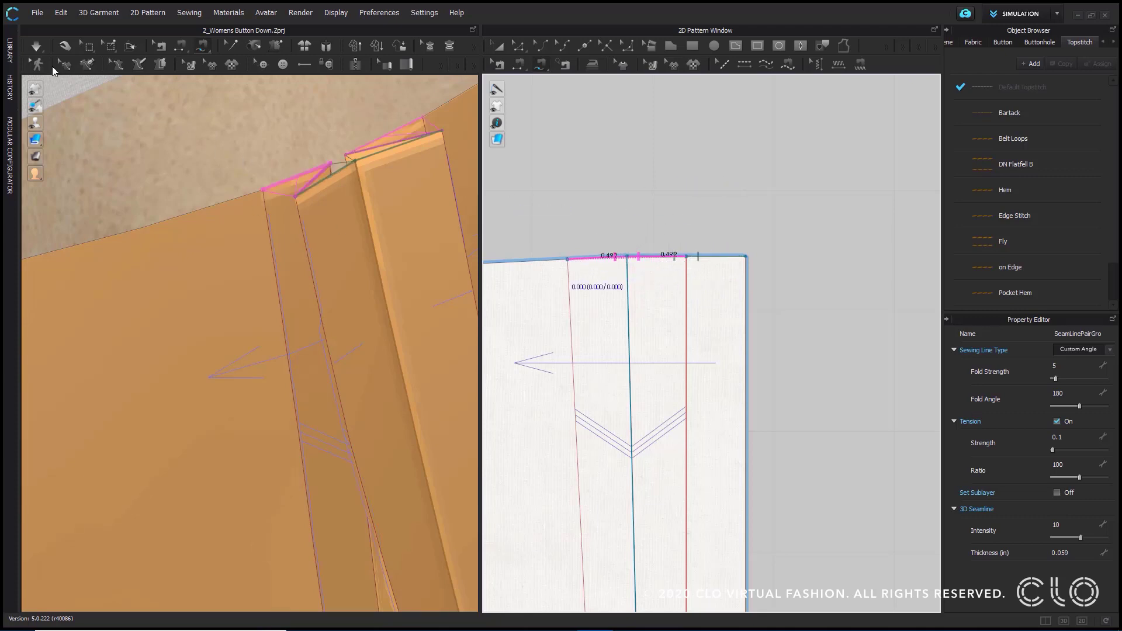
pyautogui.click(36, 45)
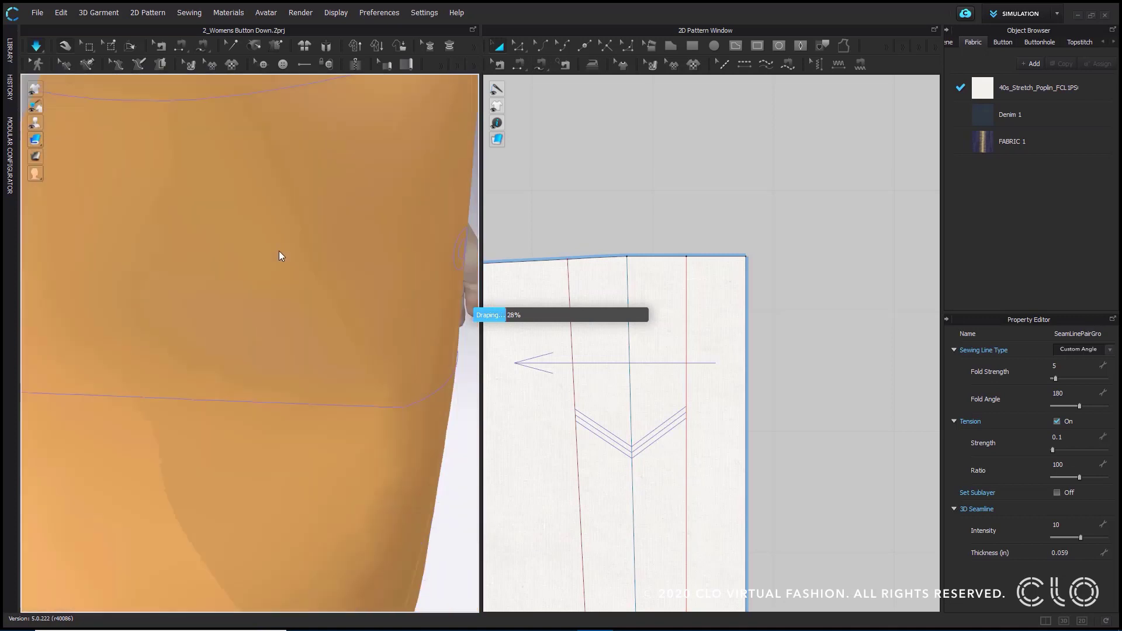
pyautogui.moveTo(231, 450); pyautogui.dragTo(374, 202, button='right')
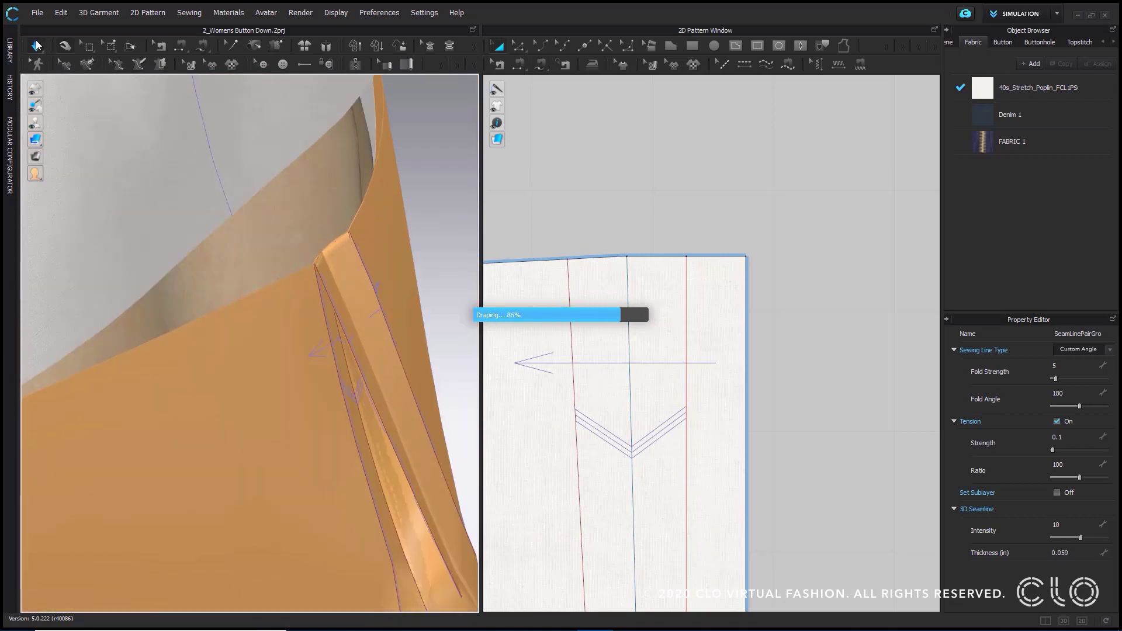
# - Change the sewing line type of the pleat seams along the back panel's top edge to Turned, and simulate
pyautogui.click(499, 65)
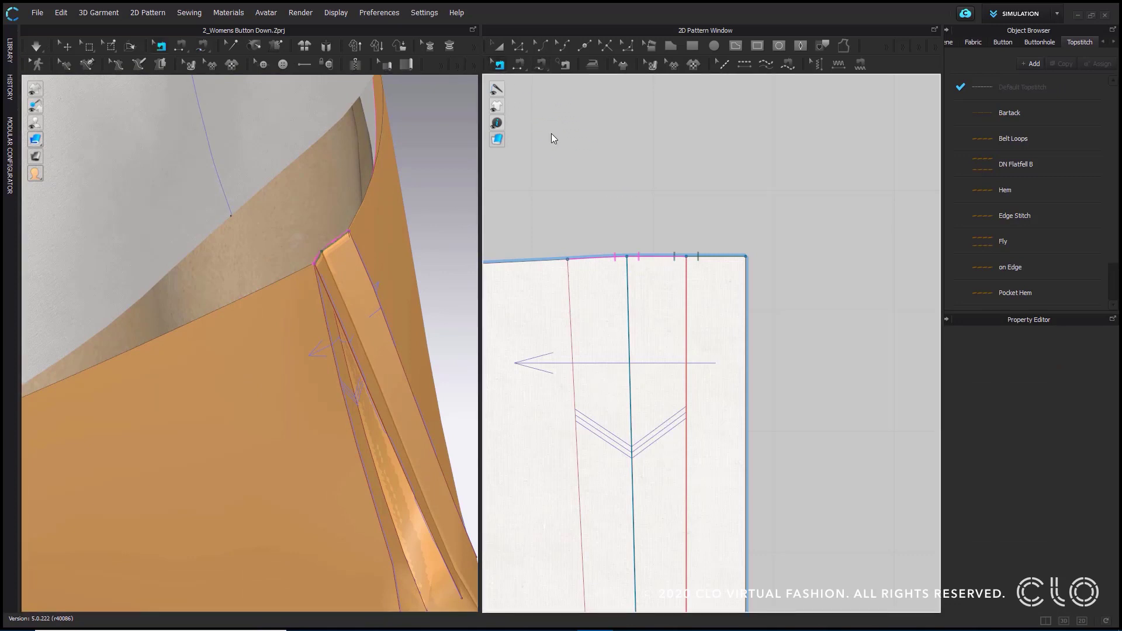
pyautogui.moveTo(550, 205); pyautogui.dragTo(792, 285)
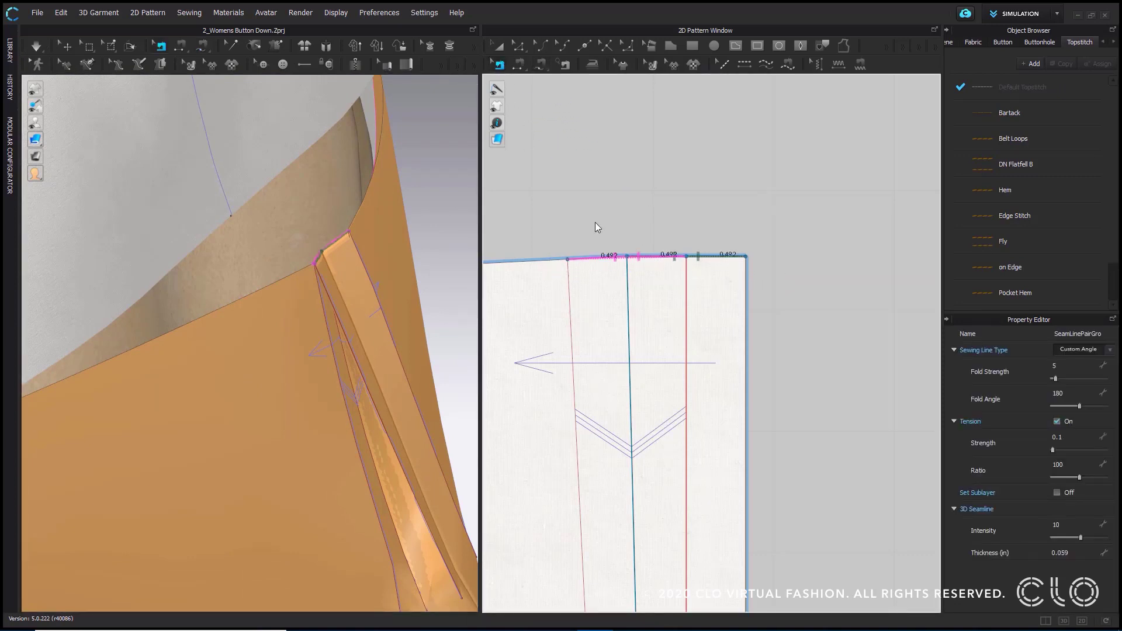
pyautogui.moveTo(602, 207); pyautogui.dragTo(799, 318)
pyautogui.click(1109, 351)
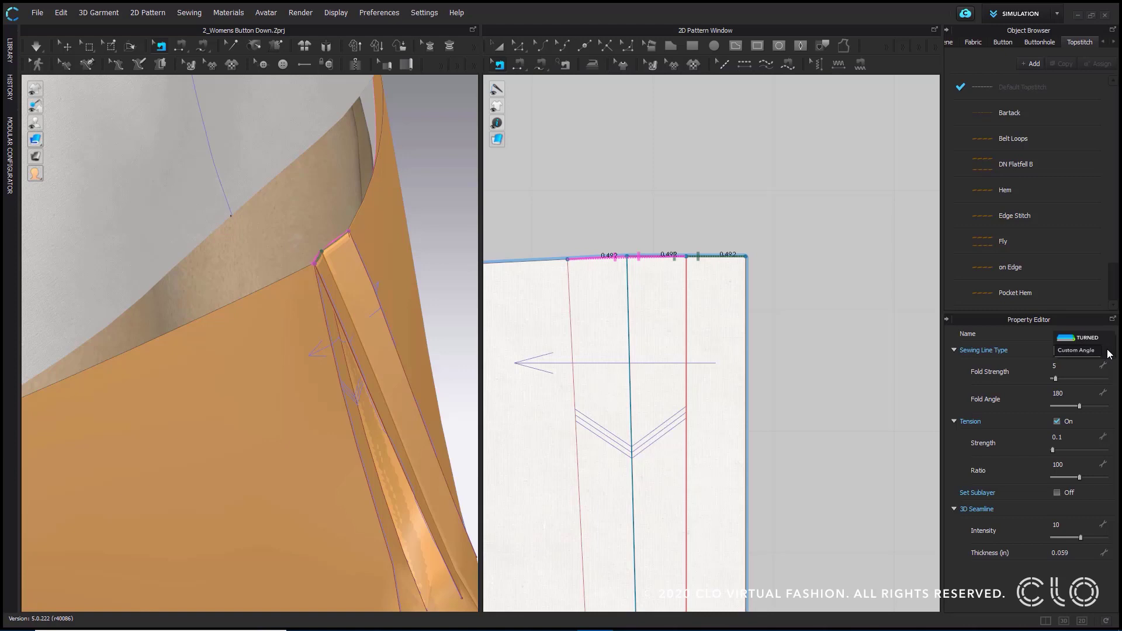
pyautogui.click(1079, 338)
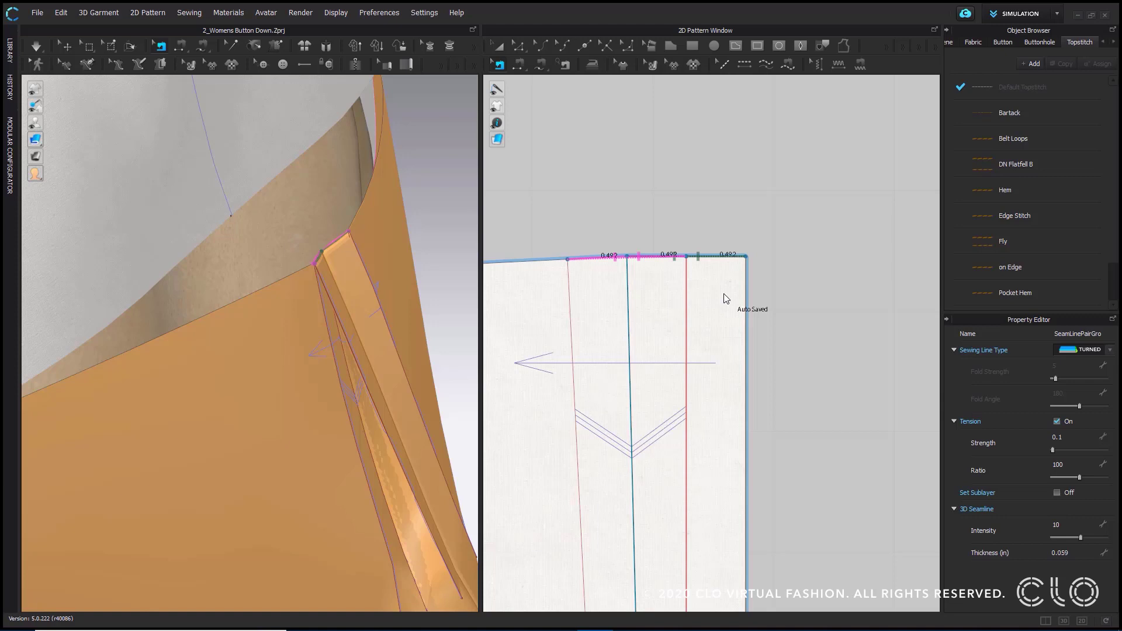
pyautogui.click(37, 47)
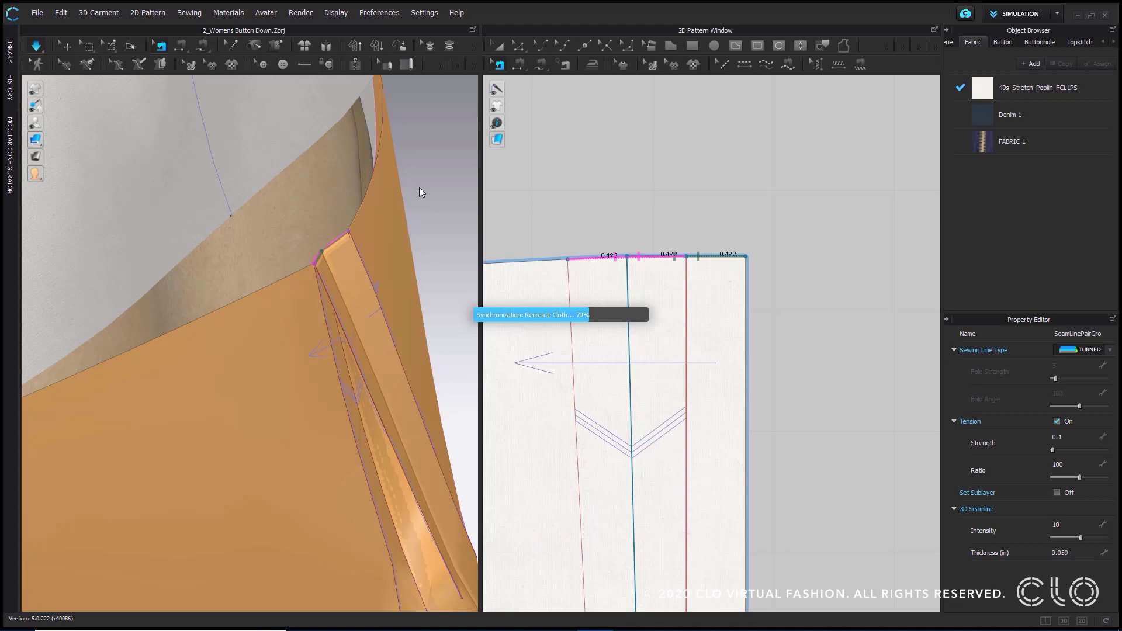
pyautogui.click(430, 223)
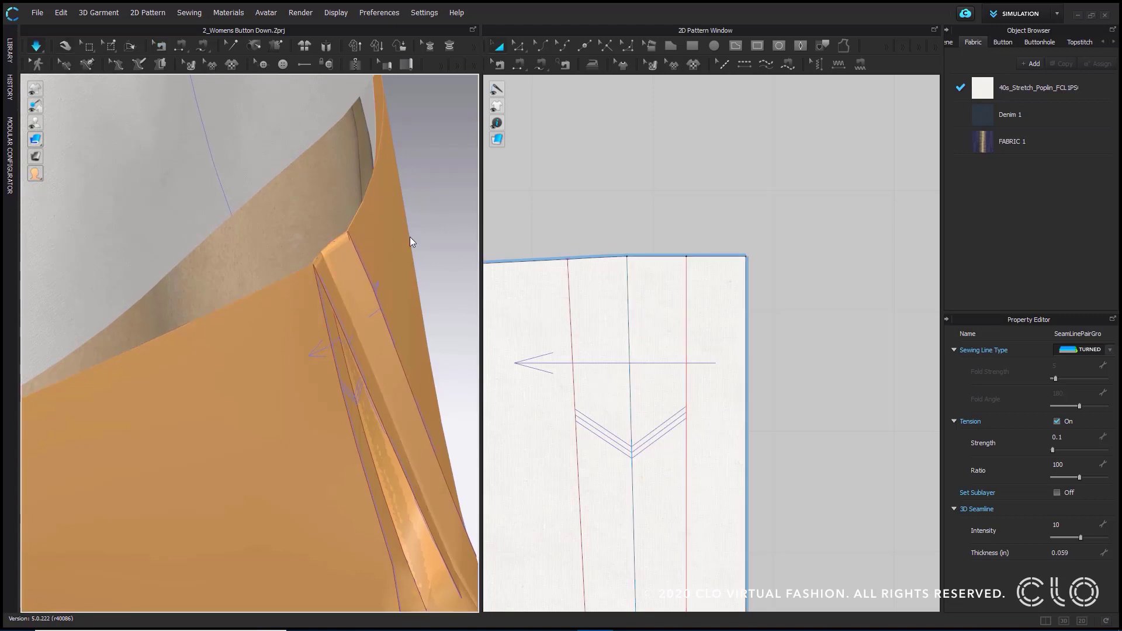
# - Remove the Strengthen setting from both back panels
pyautogui.click(591, 202)
pyautogui.scroll(-5, 609, 243)
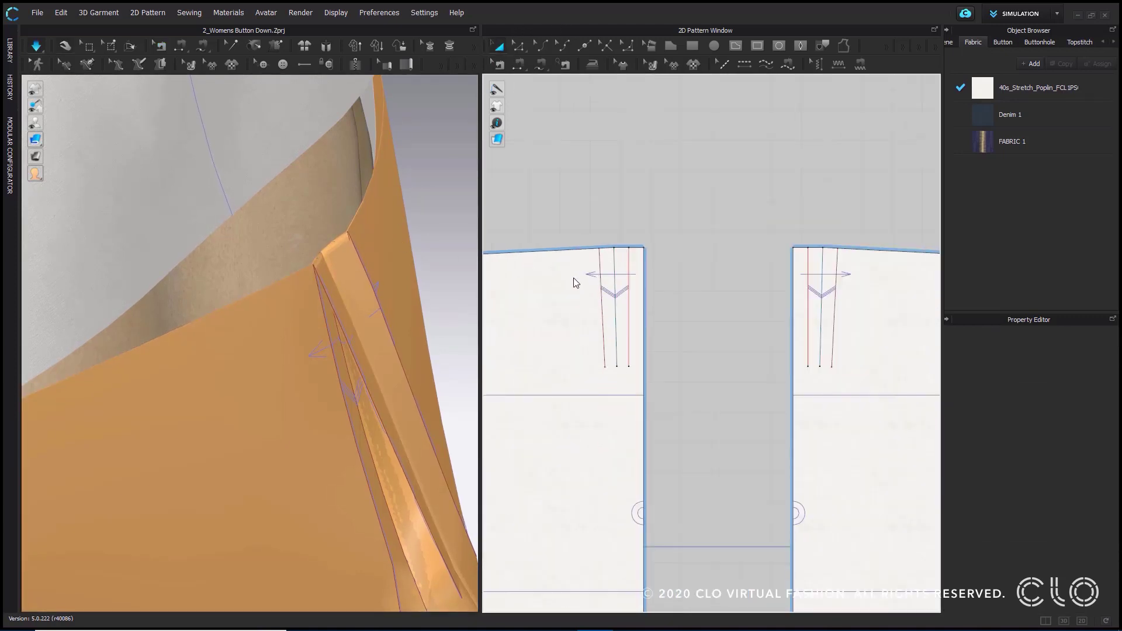
pyautogui.click(567, 326)
pyautogui.scroll(-5, 727, 322)
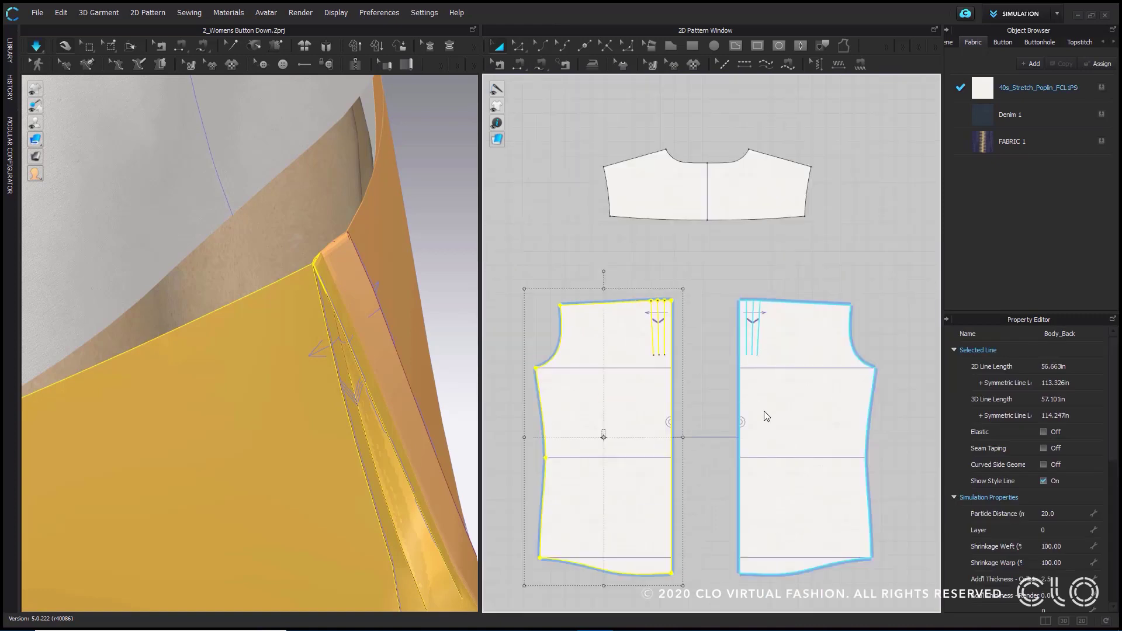
pyautogui.keyDown('shift'); pyautogui.click(770, 437); pyautogui.keyUp('shift')
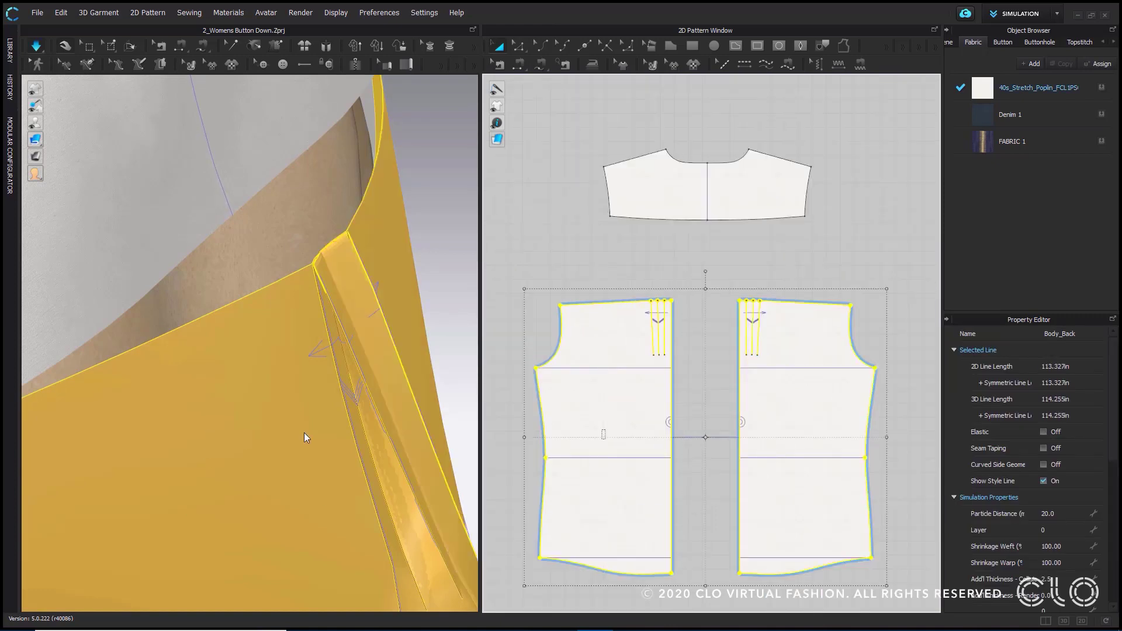
pyautogui.scroll(-4, 301, 434)
pyautogui.moveTo(297, 439); pyautogui.dragTo(234, 344, button='right')
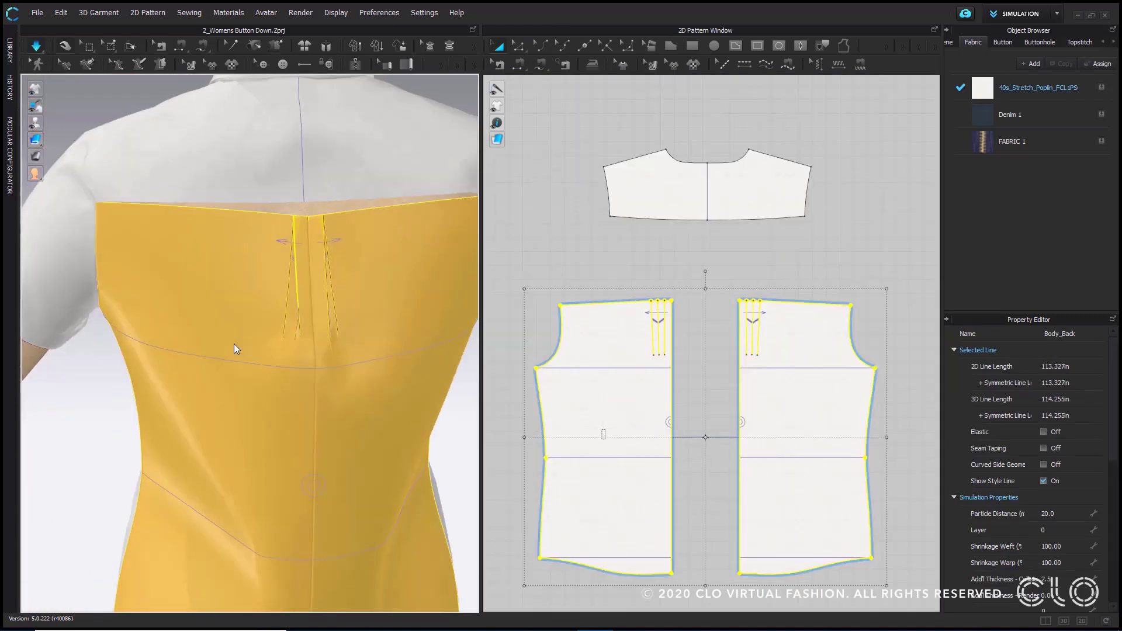
pyautogui.rightClick(223, 270)
pyautogui.click(257, 292)
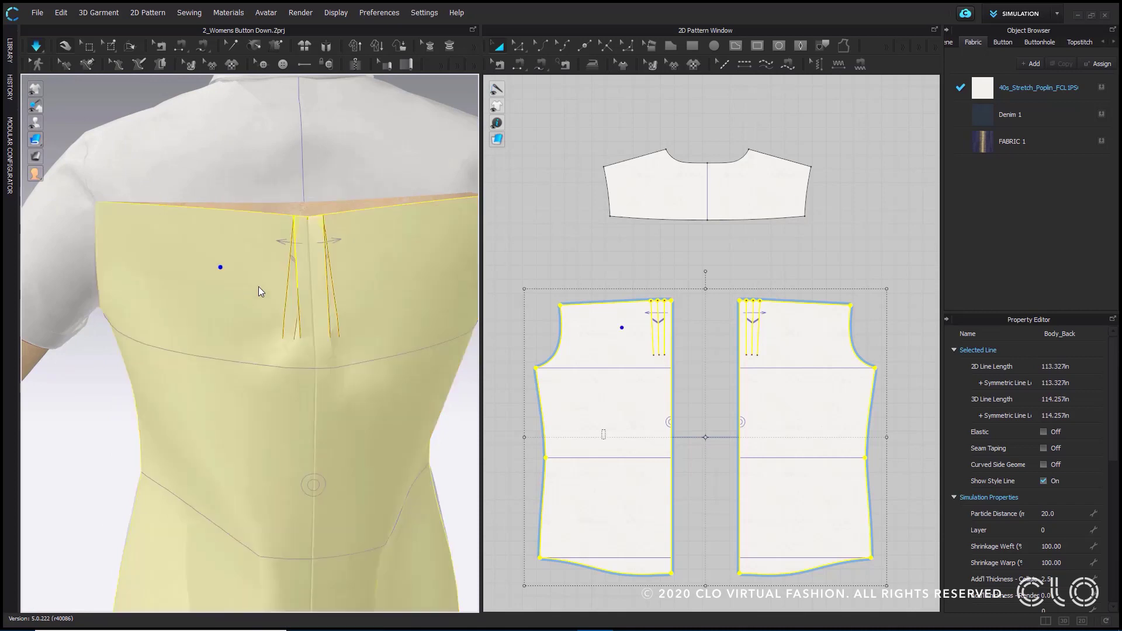
pyautogui.click(511, 226)
pyautogui.moveTo(343, 328)
pyautogui.mouseDown(button='right')
pyautogui.moveTo(416, 325)
pyautogui.moveTo(327, 322)
pyautogui.mouseUp(button='right')
# - Free-sew the left half of the yoke's lower edge to the left back panel's top edge, from armhole to middle pleat line
pyautogui.click(541, 64)
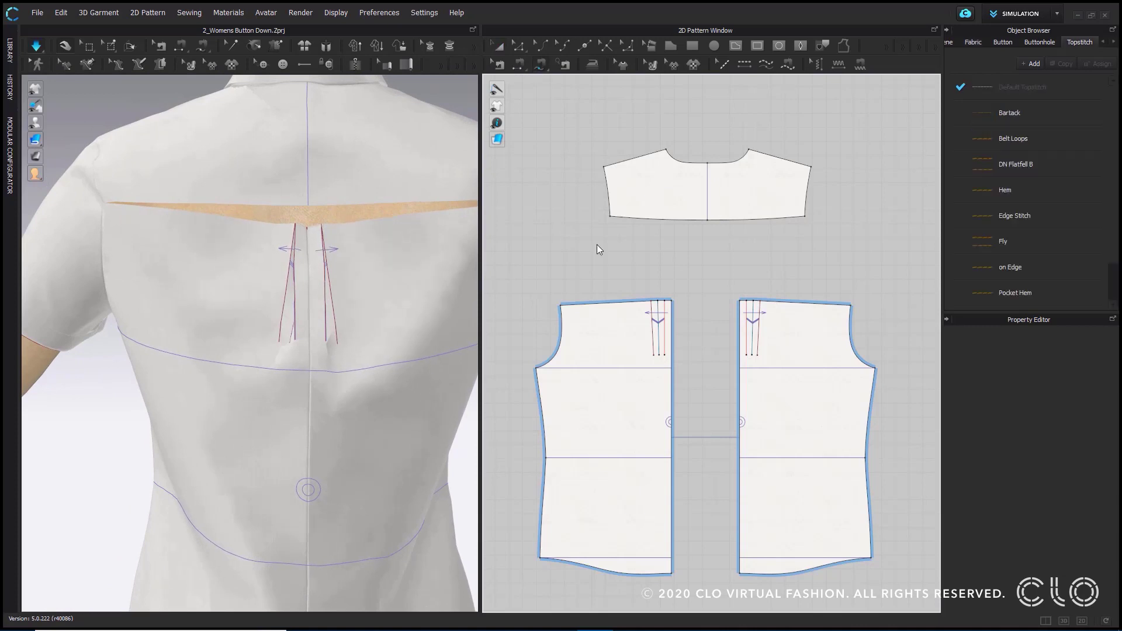
pyautogui.scroll(2, 577, 260)
pyautogui.click(617, 203)
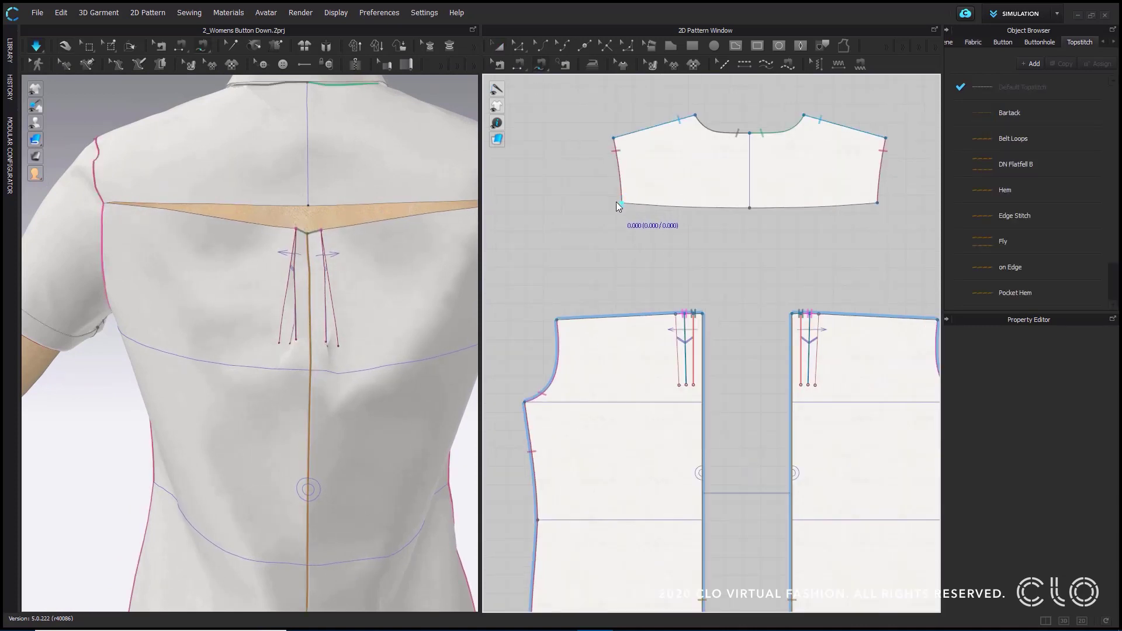
pyautogui.click(749, 207)
pyautogui.click(557, 320)
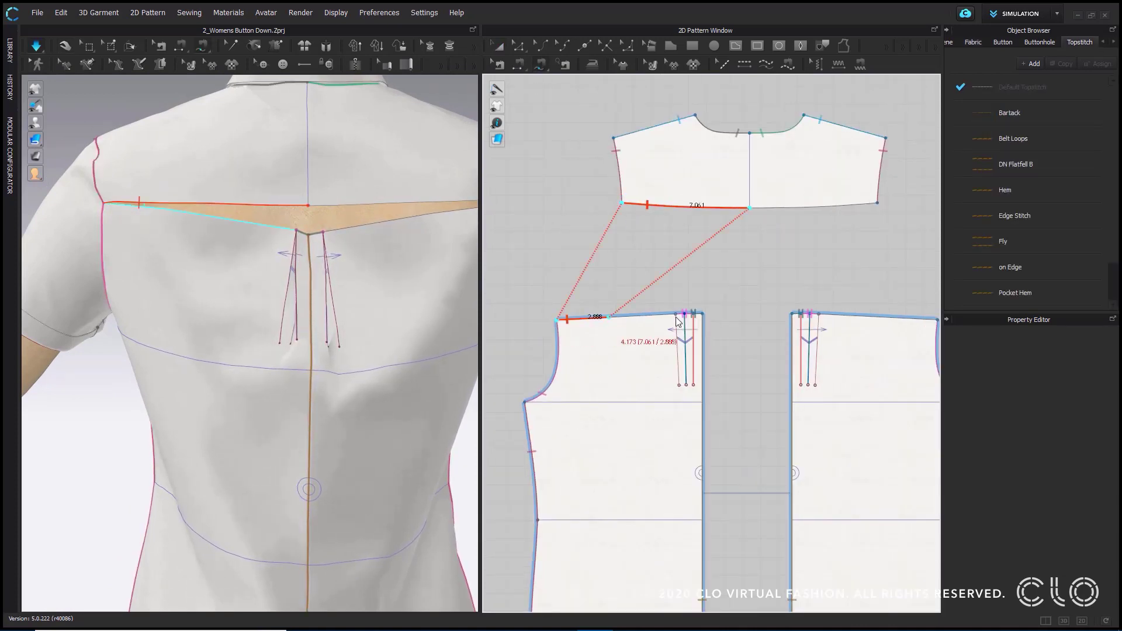
pyautogui.scroll(1, 679, 321)
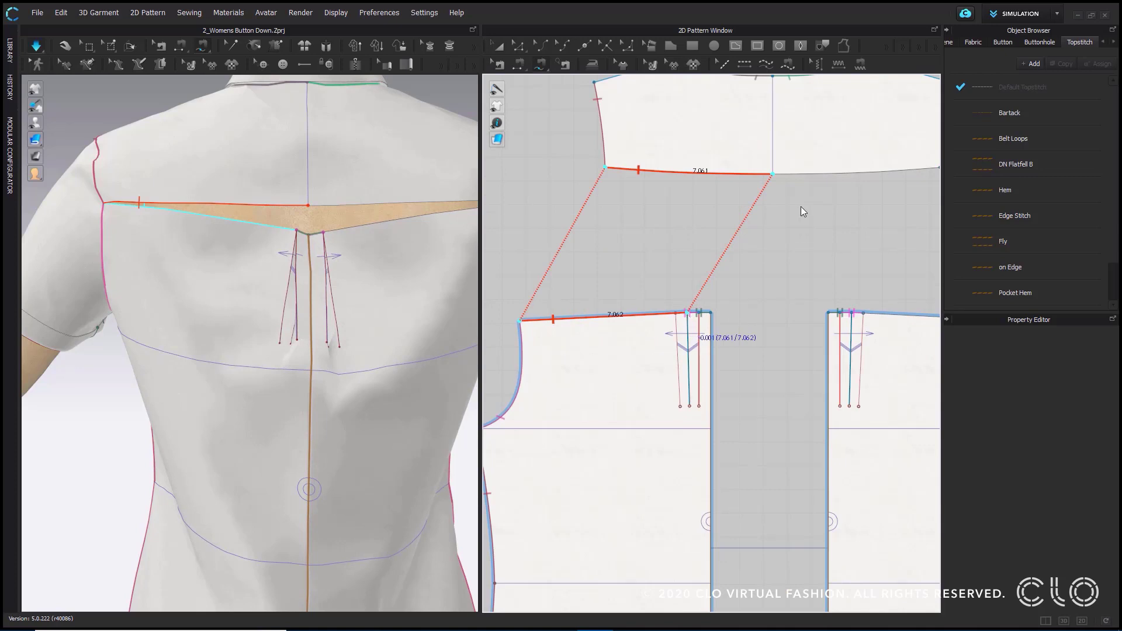
pyautogui.press('Return')
# - Sew the right half of the yoke's lower edge to the right back panel's top edge, from armhole to middle pleat line
pyautogui.scroll(-2, 787, 207)
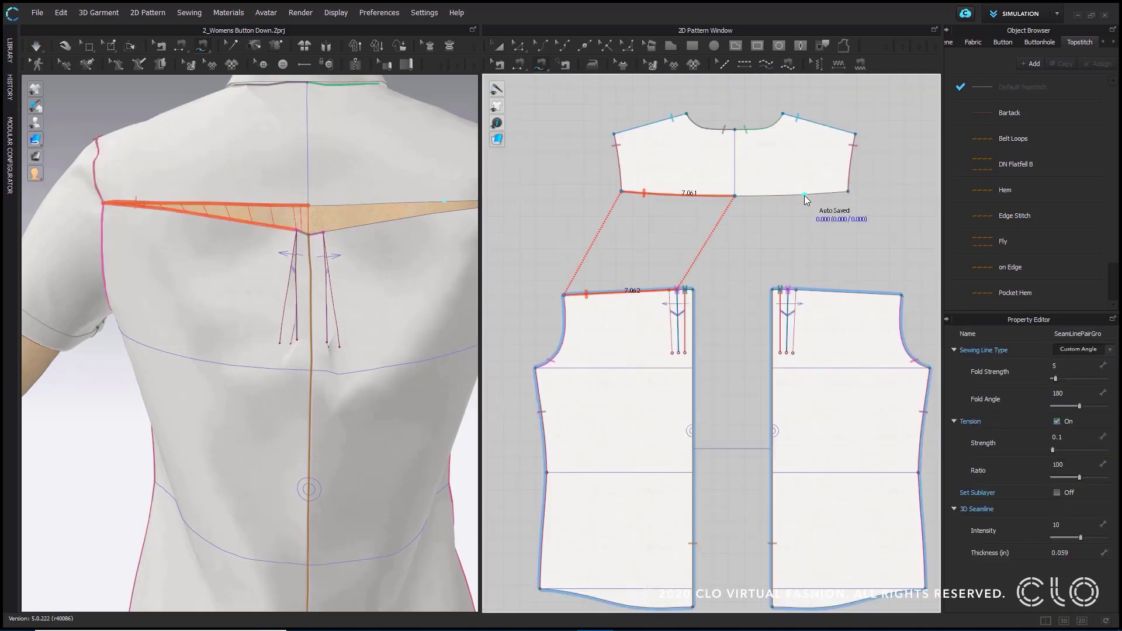
pyautogui.click(849, 191)
pyautogui.click(735, 196)
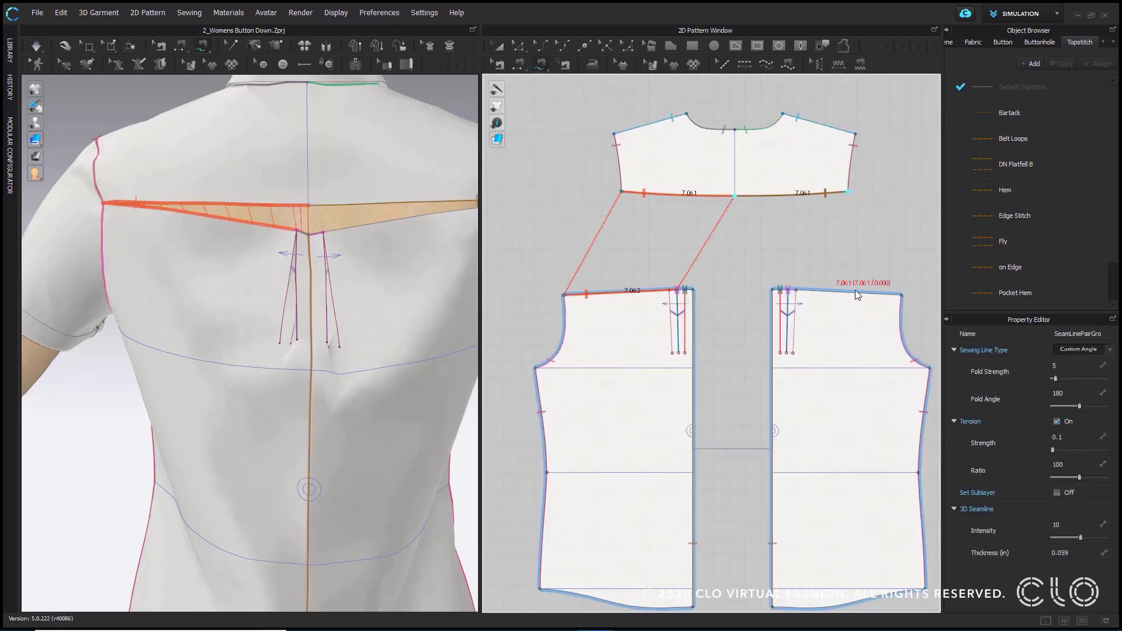
pyautogui.click(902, 295)
pyautogui.scroll(3, 819, 287)
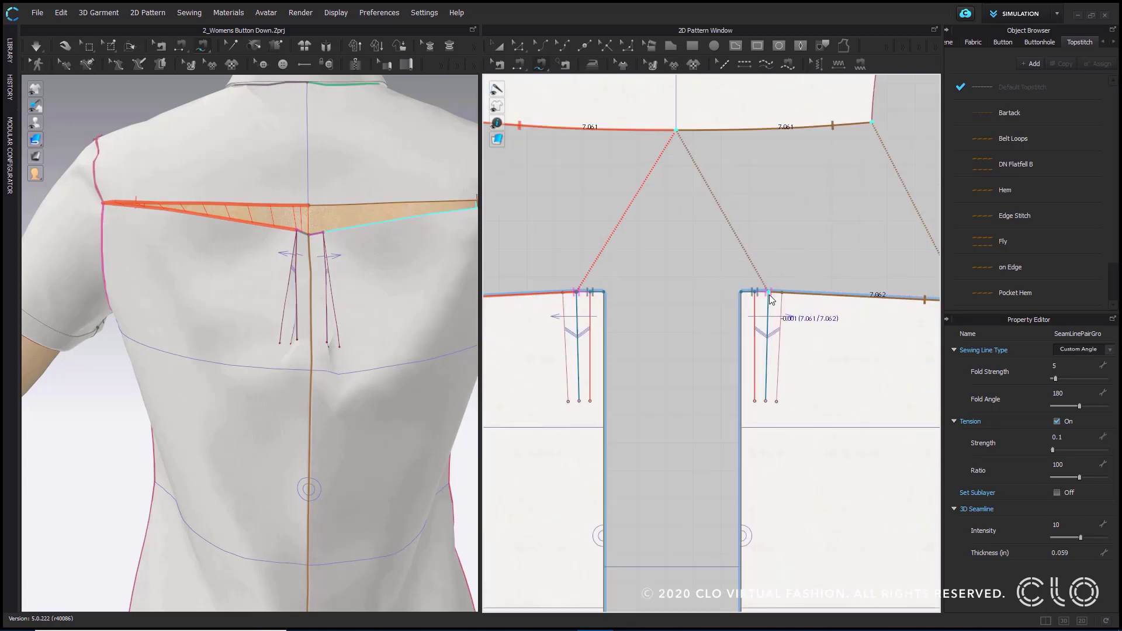
pyautogui.click(767, 290)
# - Simulate the garment to close the yoke seam and inspect the whole back of the shirt
pyautogui.click(34, 45)
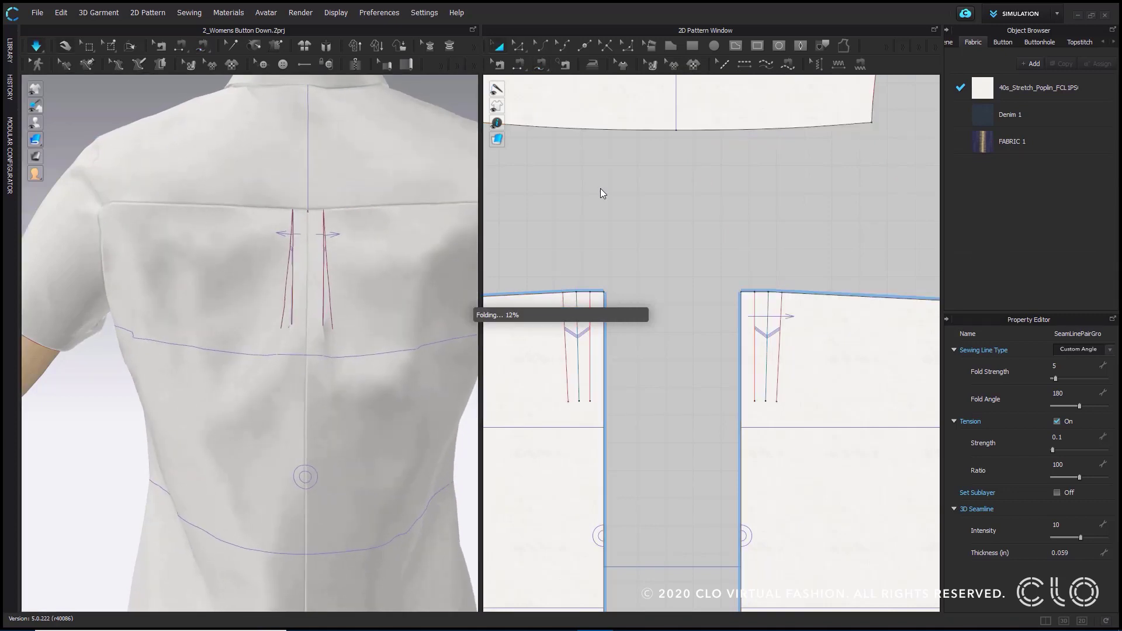
pyautogui.scroll(-3, 304, 300)
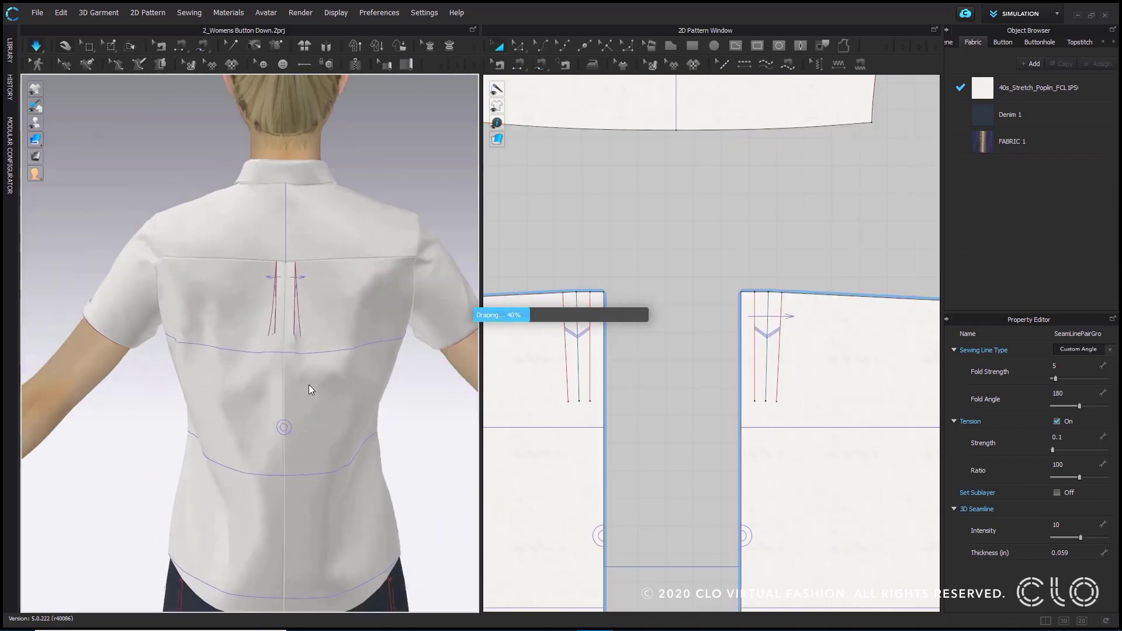
pyautogui.moveTo(309, 384); pyautogui.dragTo(260, 377, button='right')
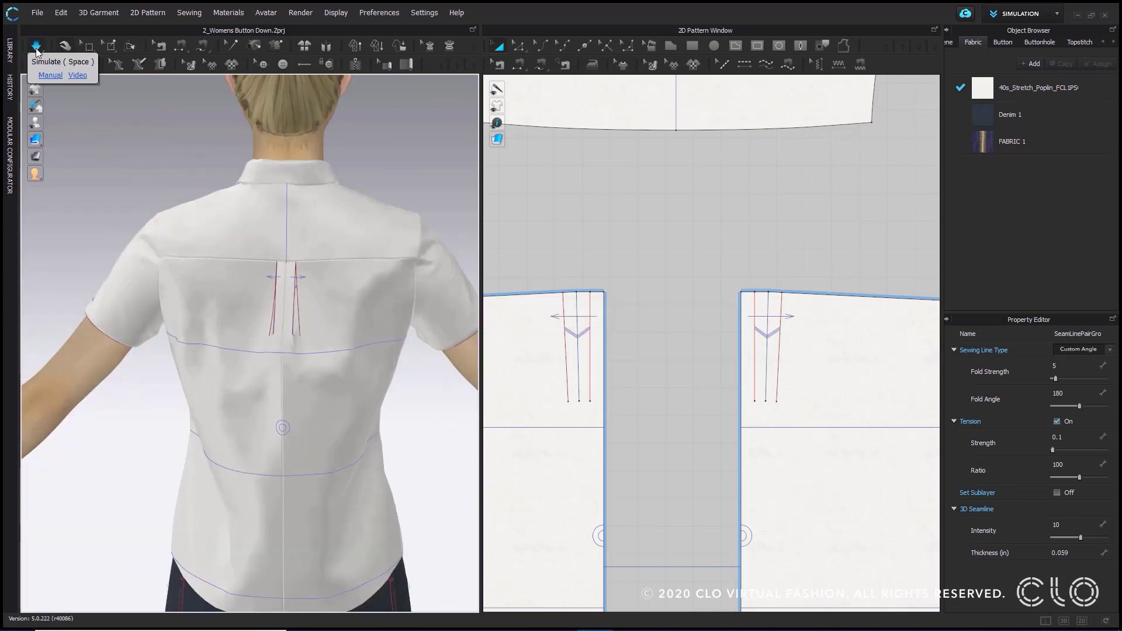
# - Shorten the middle fold line of the left back pleat by raising its lower end point to about two thirds of its length
pyautogui.click(37, 49)
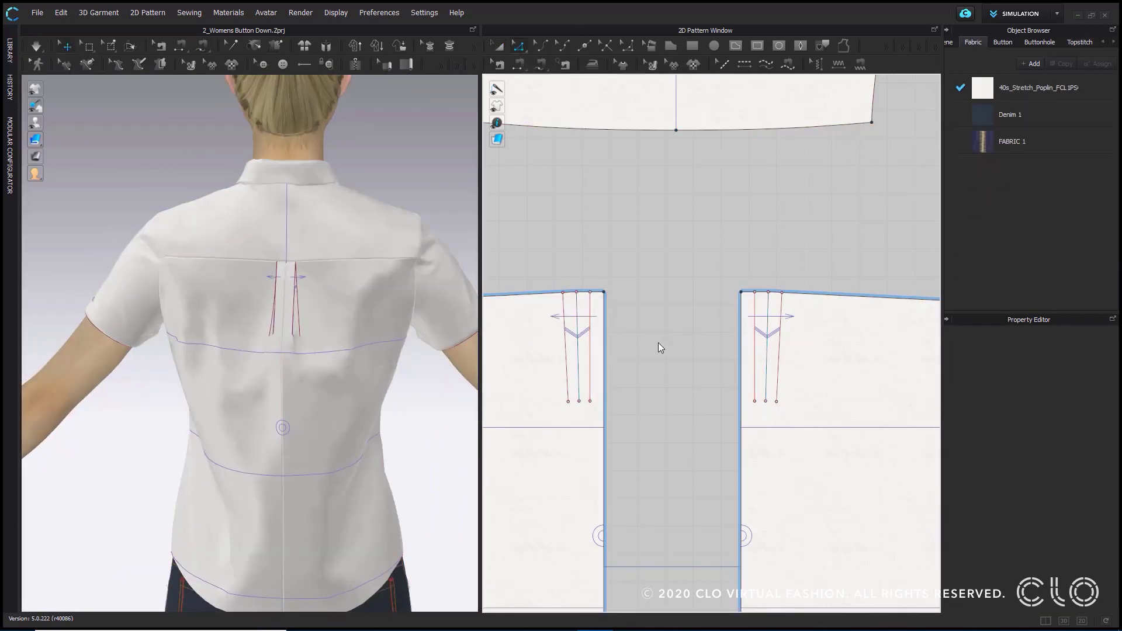
pyautogui.moveTo(659, 343); pyautogui.dragTo(713, 220, button='middle')
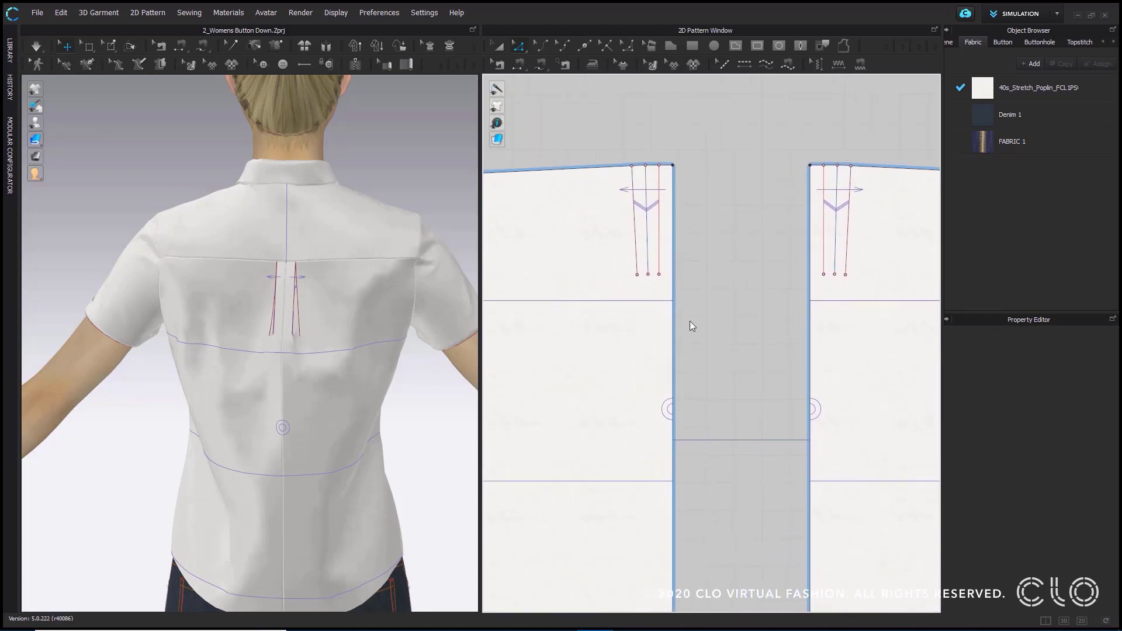
pyautogui.scroll(1, 701, 221)
pyautogui.scroll(1, 661, 238)
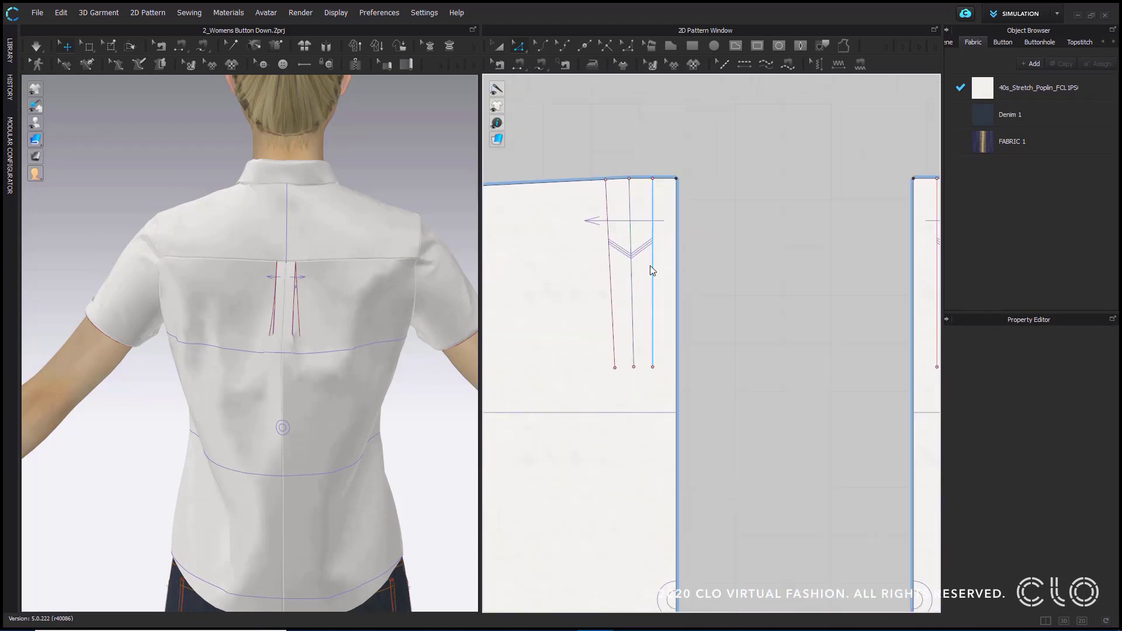
pyautogui.click(653, 296)
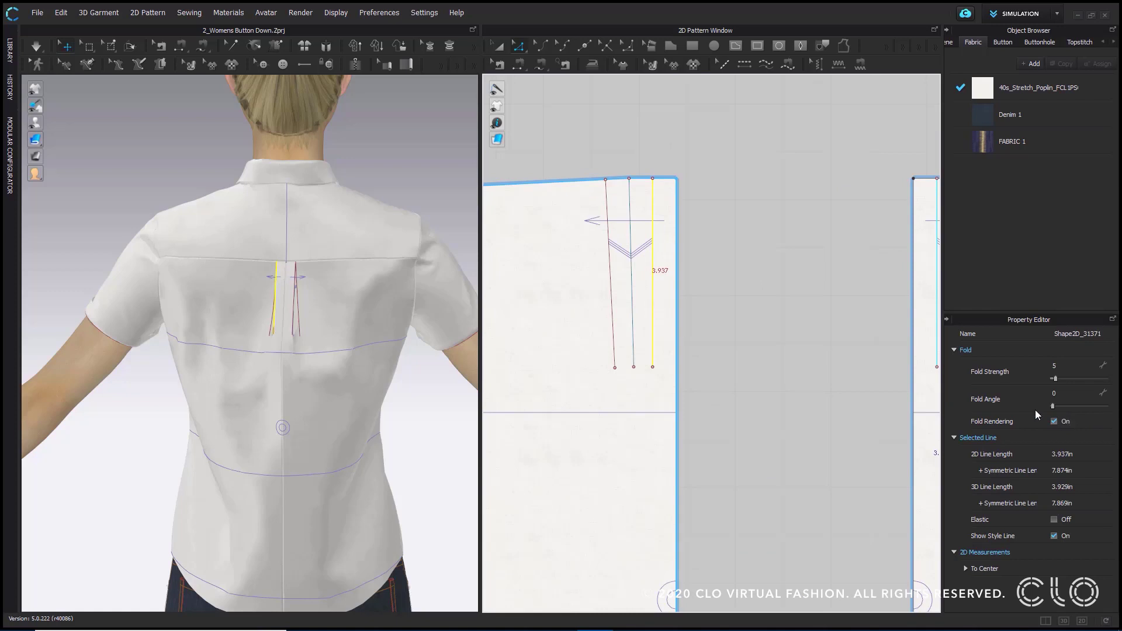
pyautogui.click(638, 340)
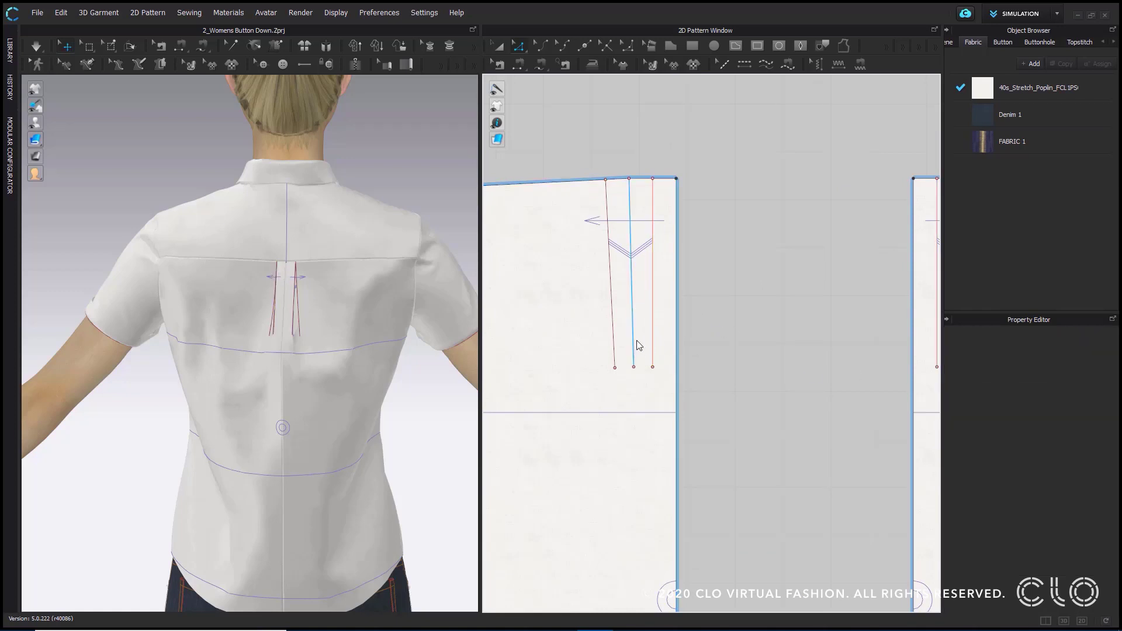
pyautogui.click(634, 306)
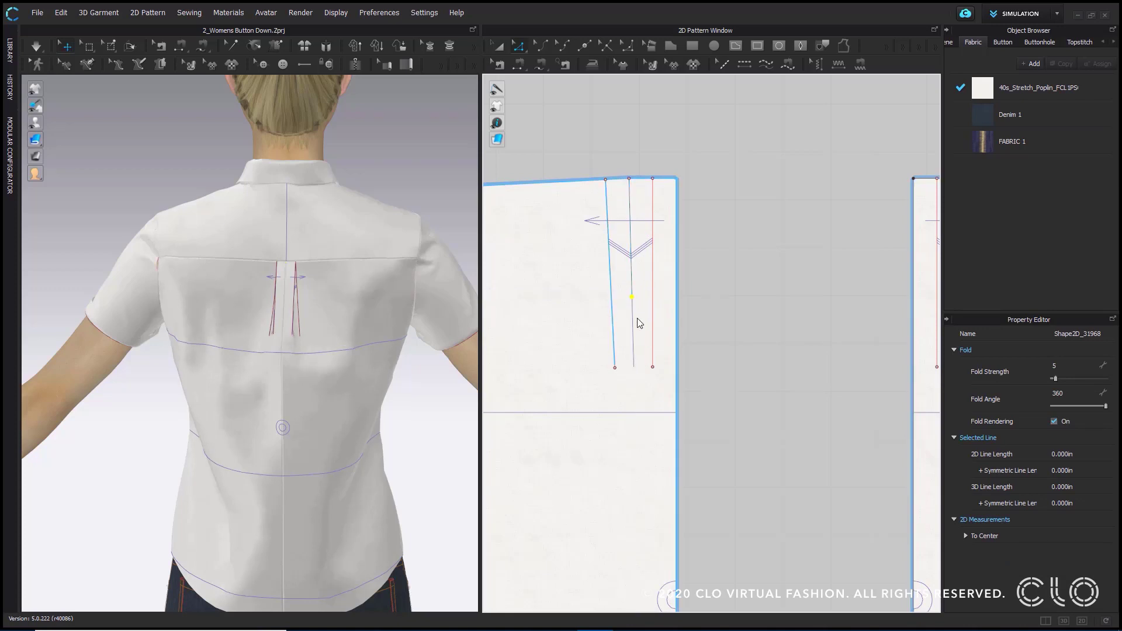
# - Simulate the shirt briefly with the shortened middle fold line and view the back pleats from the side
pyautogui.moveTo(249, 346); pyautogui.dragTo(369, 320, button='right')
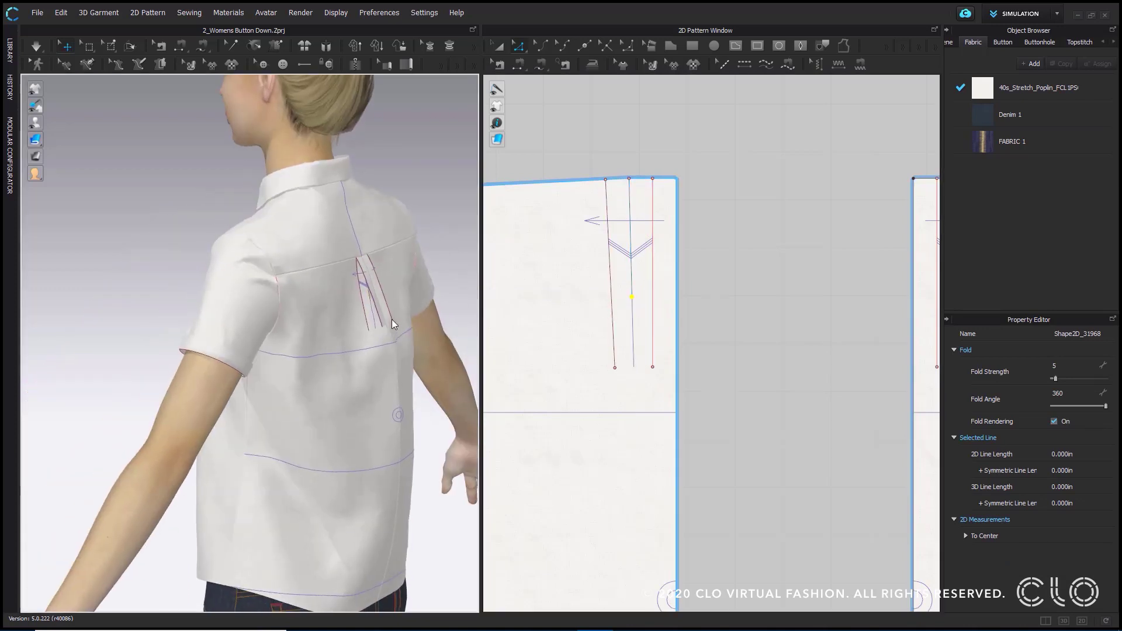
pyautogui.click(39, 47)
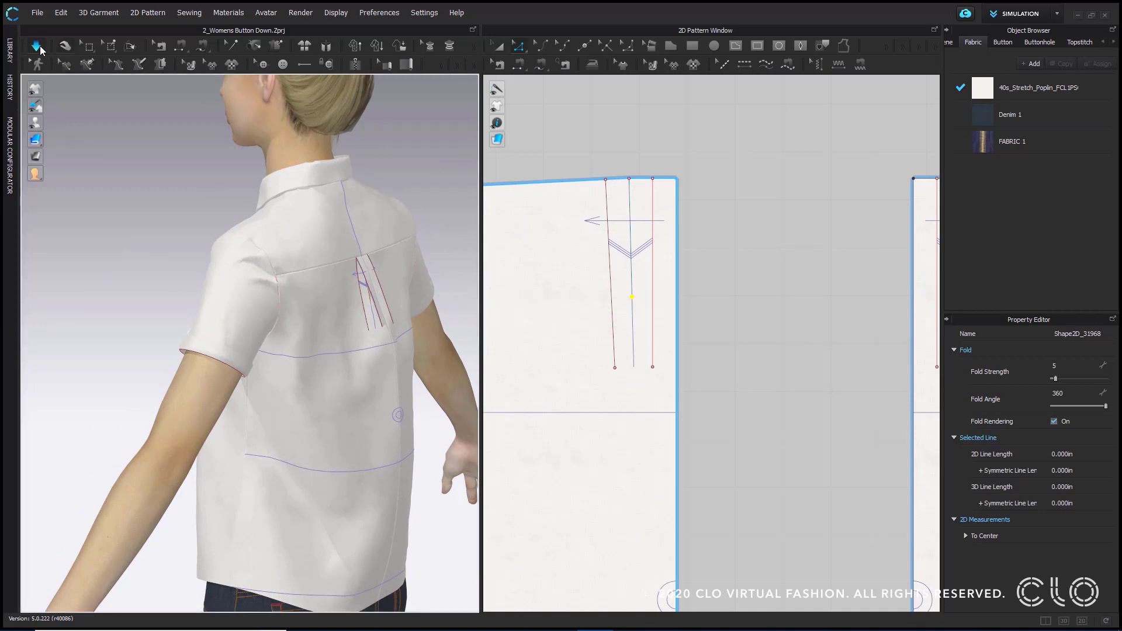
pyautogui.click(39, 46)
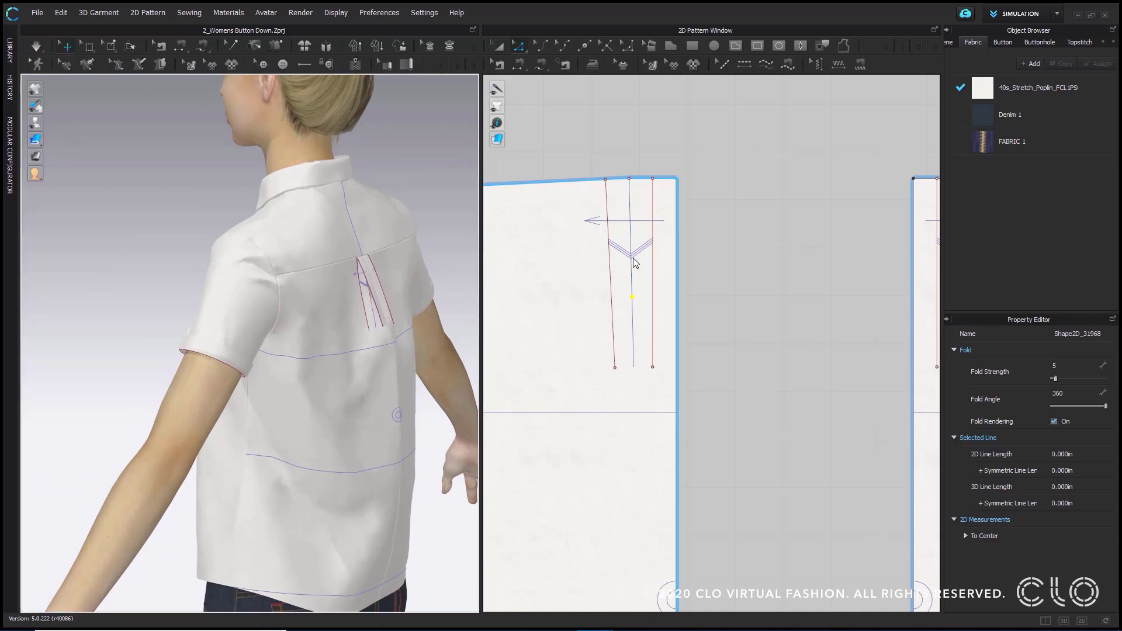
pyautogui.click(710, 305)
pyautogui.scroll(-5, 753, 325)
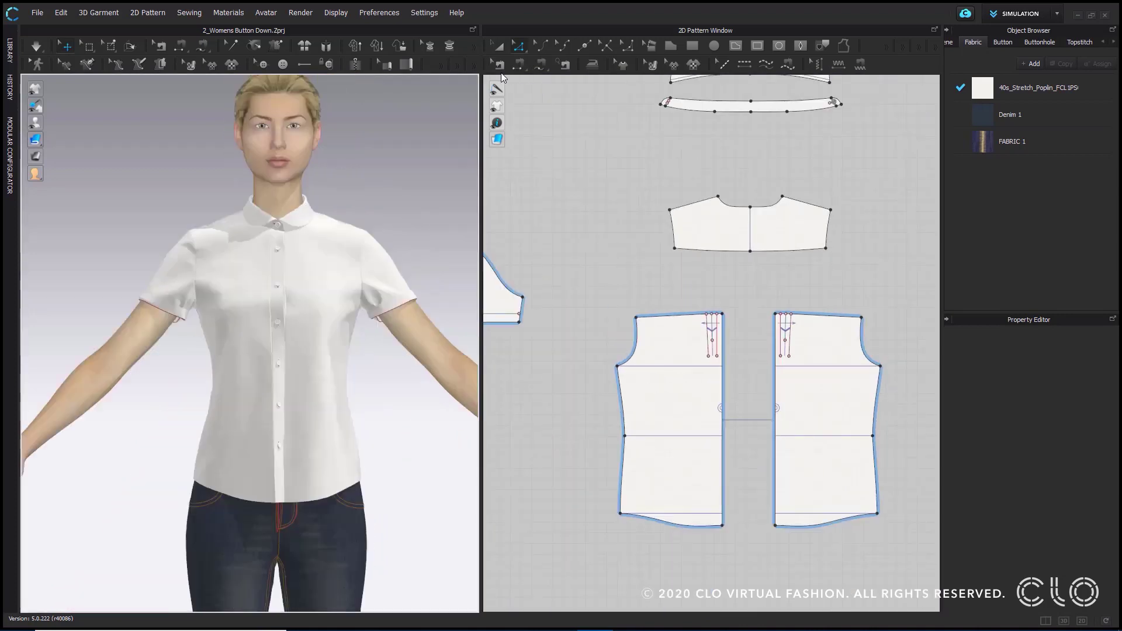
# - Delete the sewing between the yoke's lower edge and the left back panel's top edge, including the short pleat seams
pyautogui.click(501, 64)
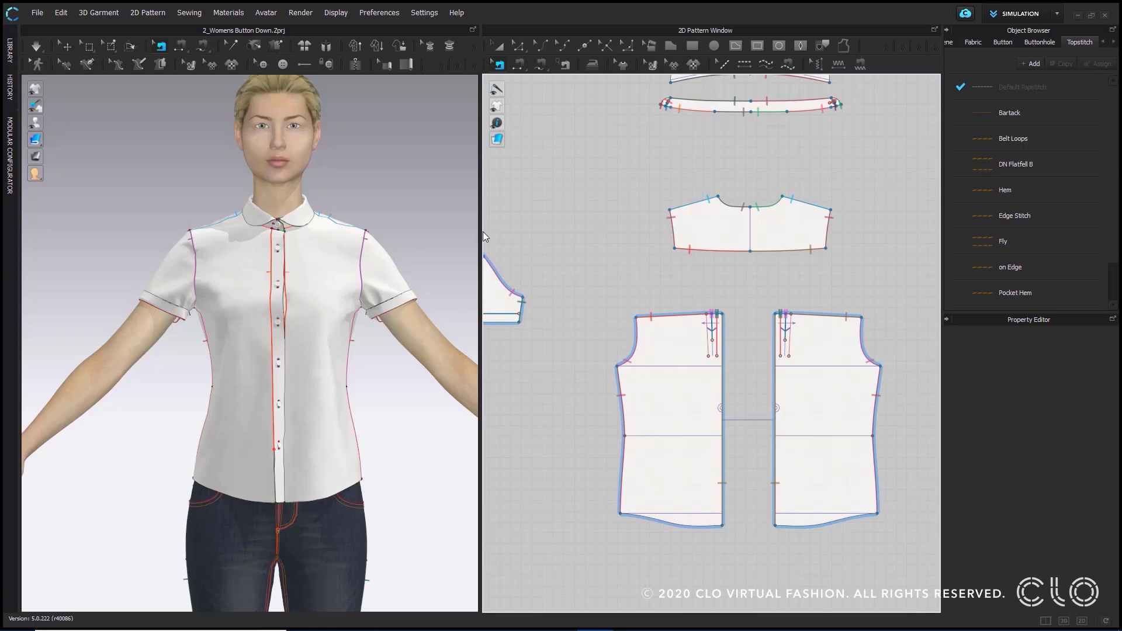
pyautogui.moveTo(483, 232); pyautogui.dragTo(380, 237)
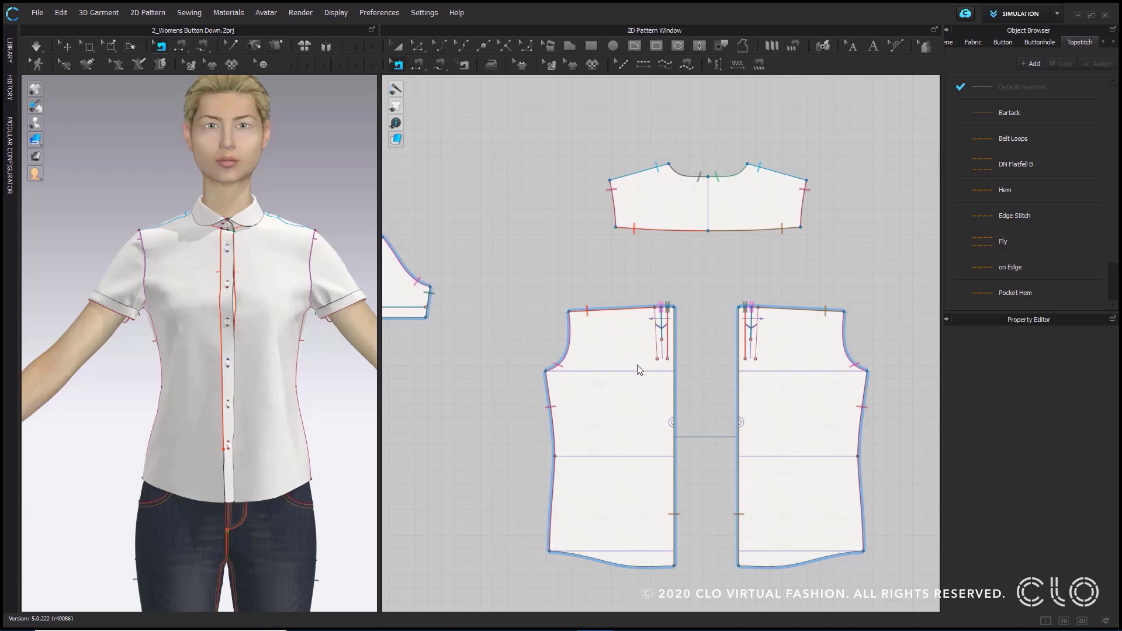
pyautogui.moveTo(376, 349); pyautogui.dragTo(128, 367, button='right')
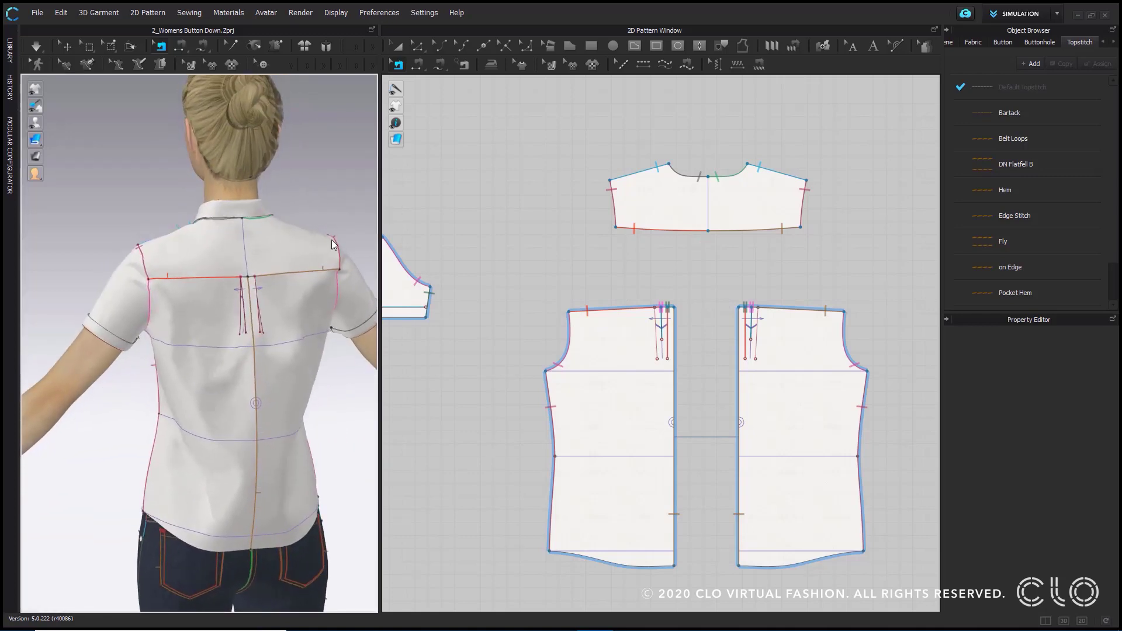
pyautogui.scroll(3, 279, 262)
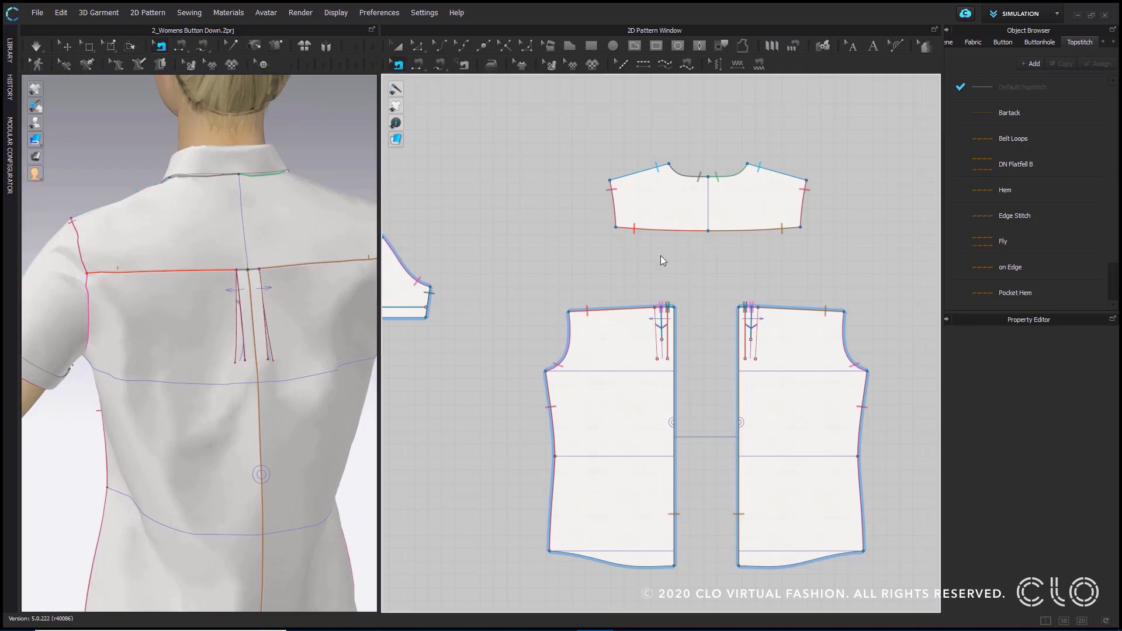
pyautogui.moveTo(555, 268); pyautogui.dragTo(716, 316)
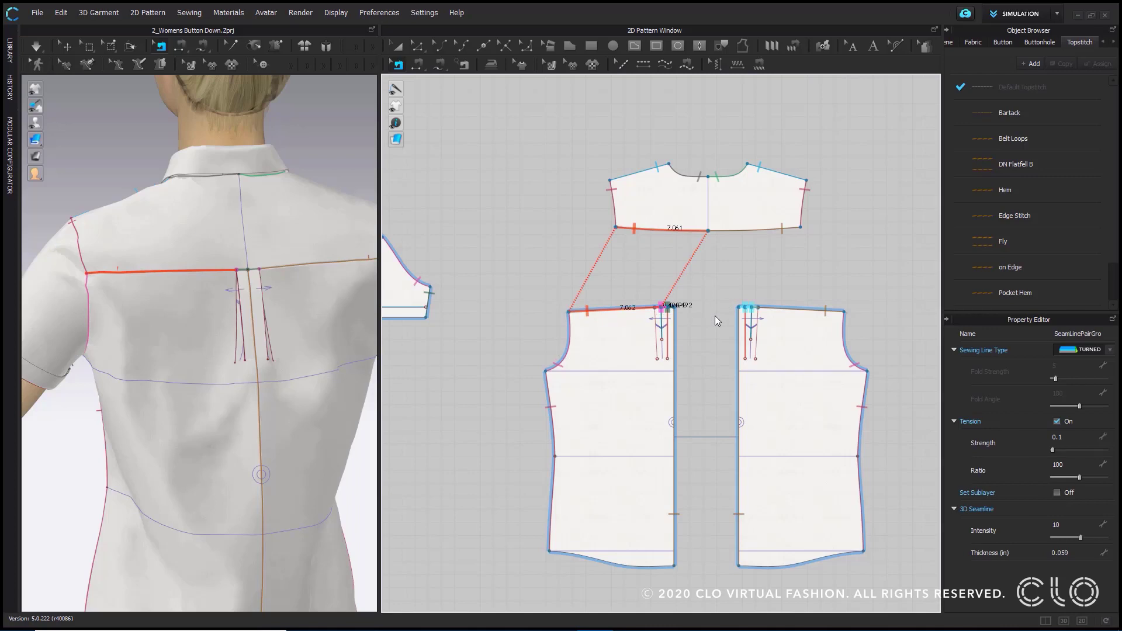
pyautogui.click(693, 283)
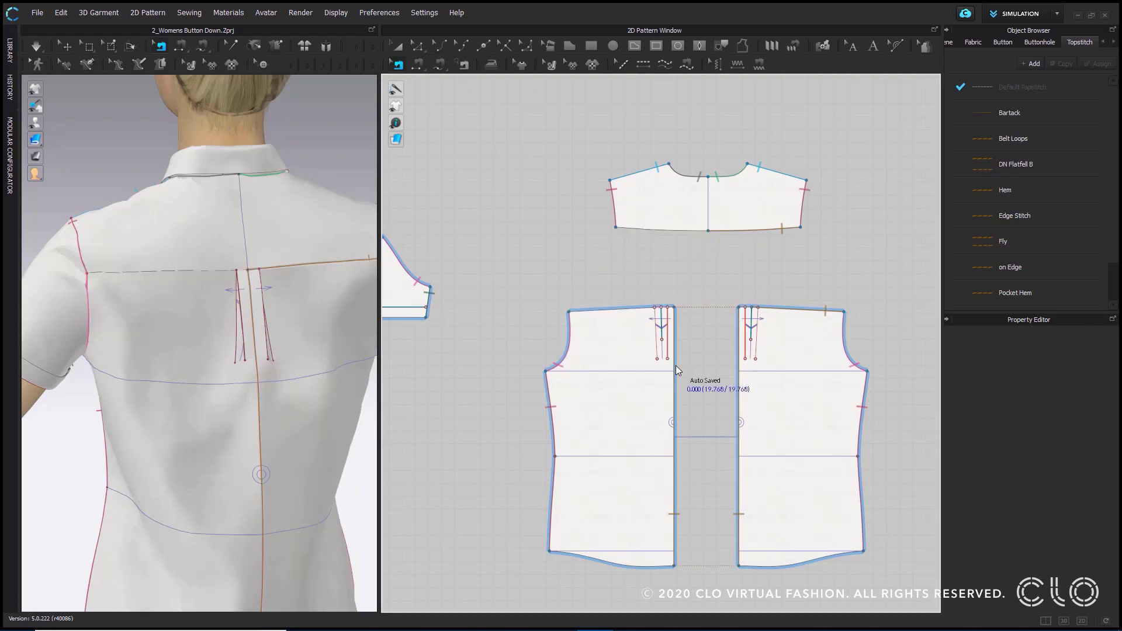
# - Set the Fold Angle of the left back pleat's inner and middle fold lines to 180
pyautogui.scroll(5, 676, 339)
pyautogui.click(398, 47)
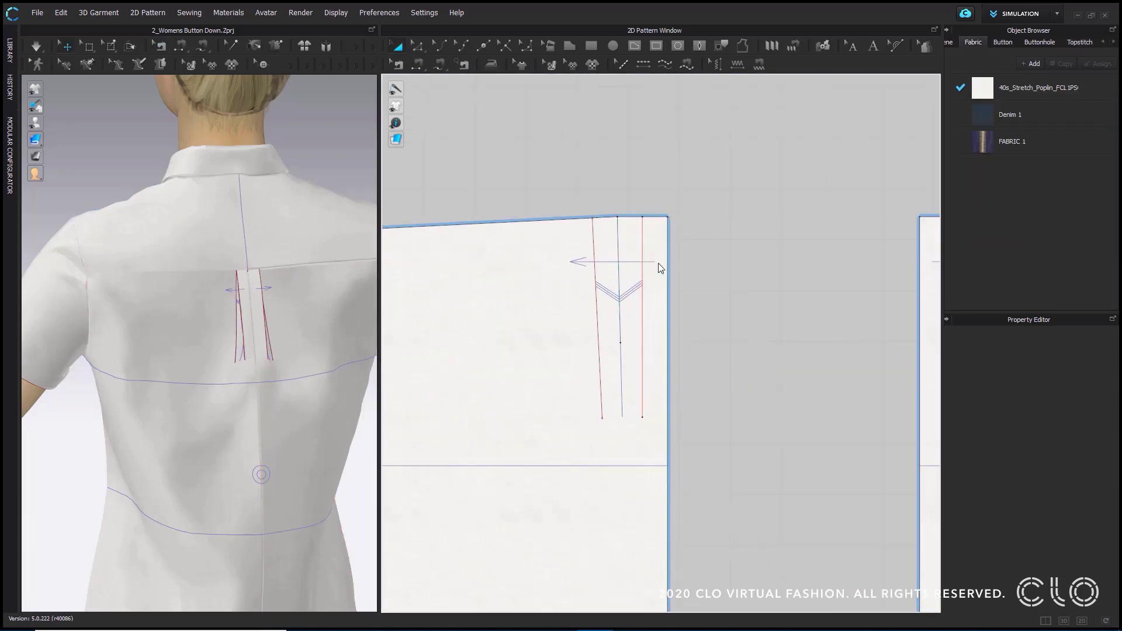
pyautogui.click(641, 261)
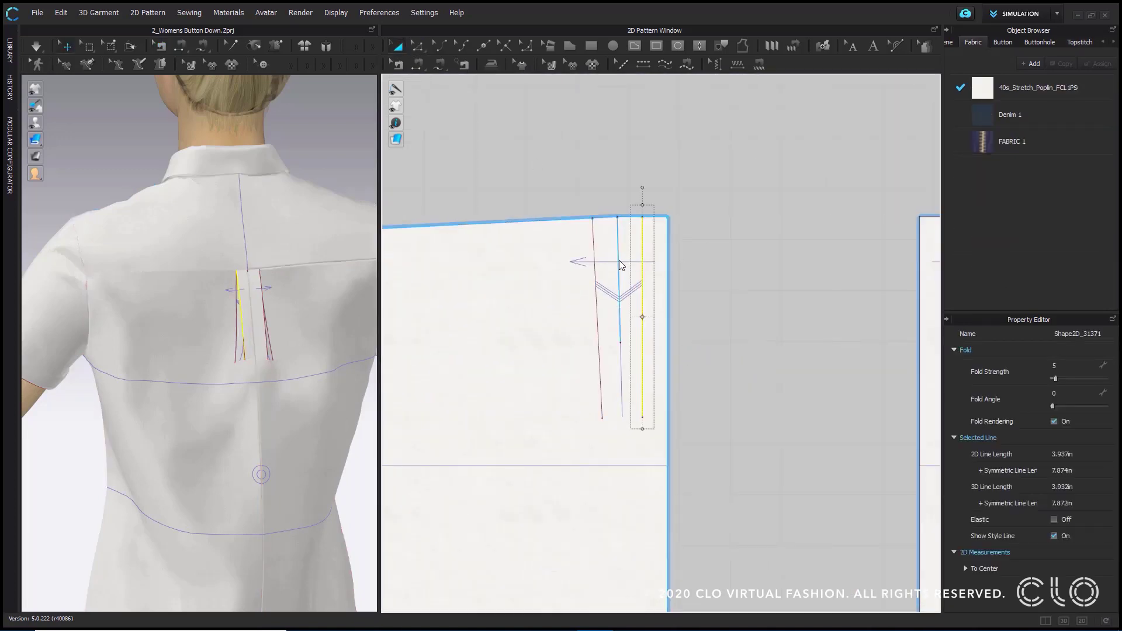
pyautogui.keyDown('shift'); pyautogui.click(619, 261); pyautogui.keyUp('shift')
pyautogui.click(1082, 398)
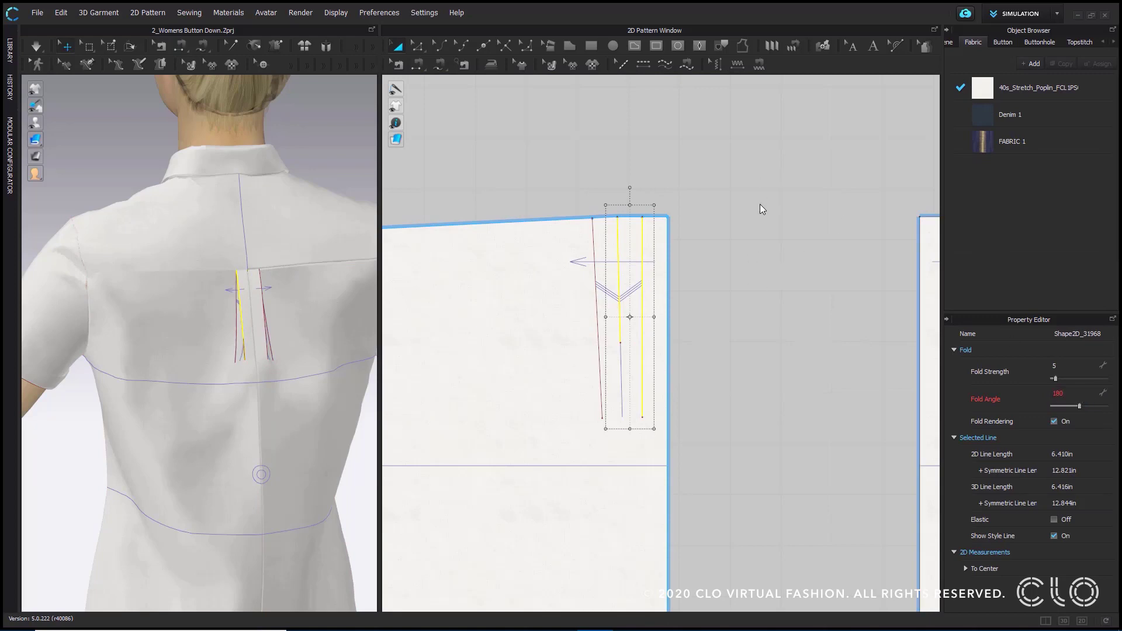
pyautogui.click(800, 186)
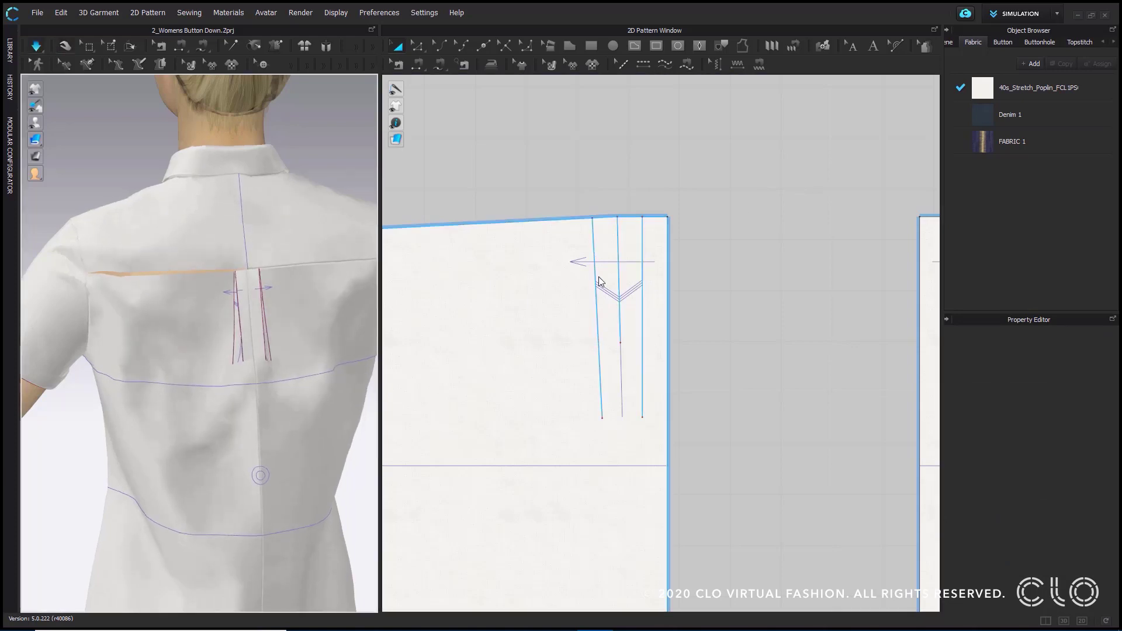
# - Delete the sewing along the right back panel's top edge, including its pleat seams, and restart the simulation
pyautogui.scroll(-5, 792, 222)
pyautogui.press('b')
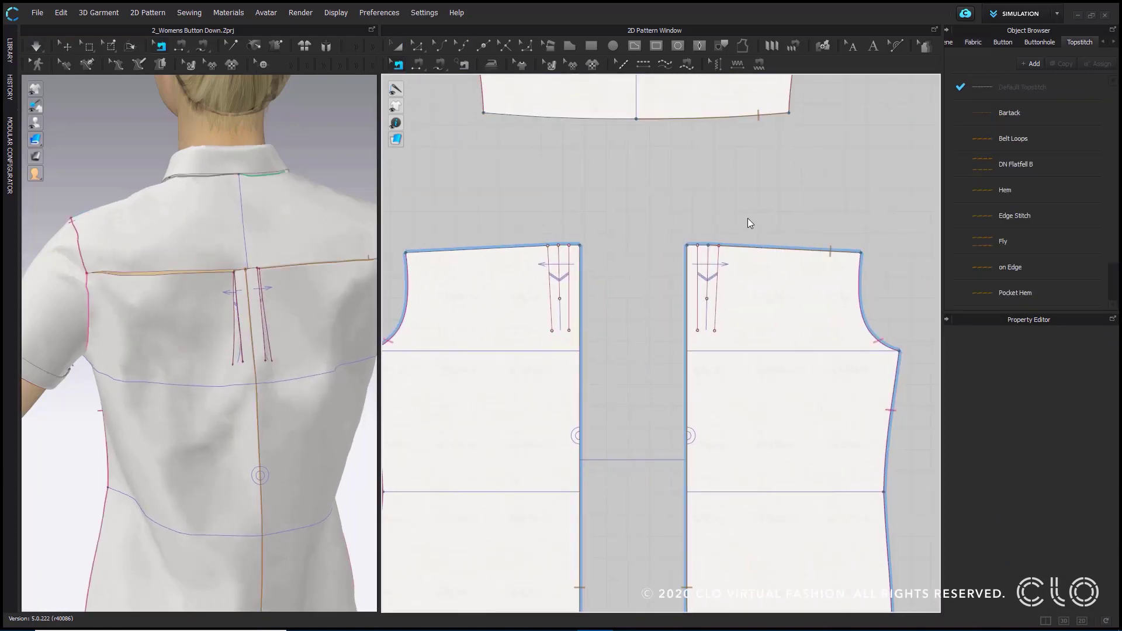
pyautogui.moveTo(643, 181); pyautogui.dragTo(929, 297)
pyautogui.click(930, 297)
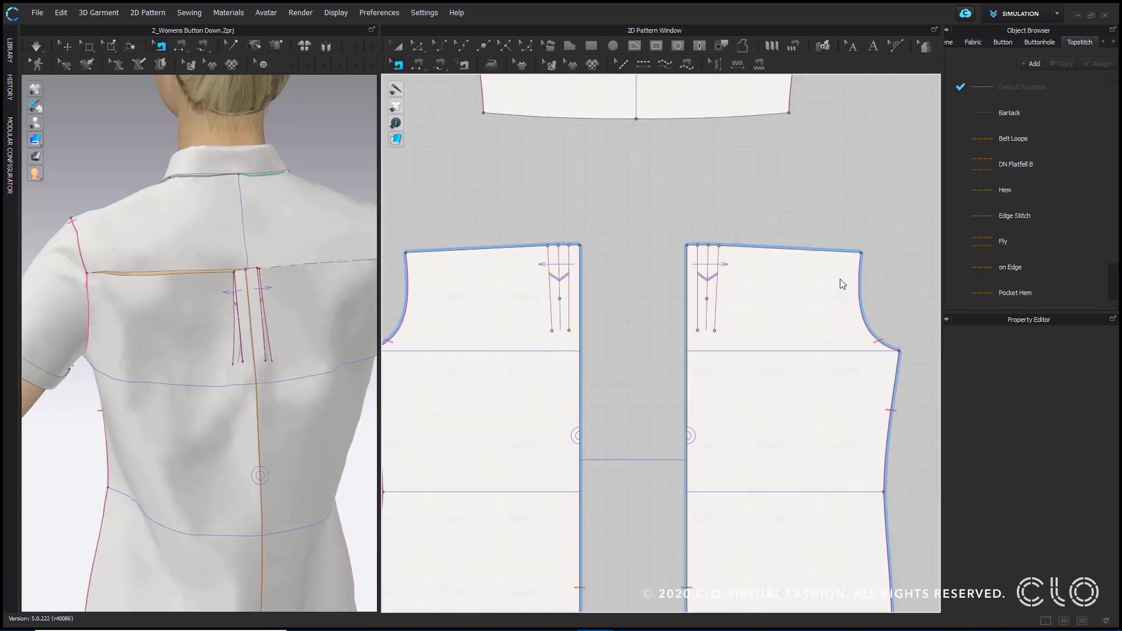
pyautogui.press('space')
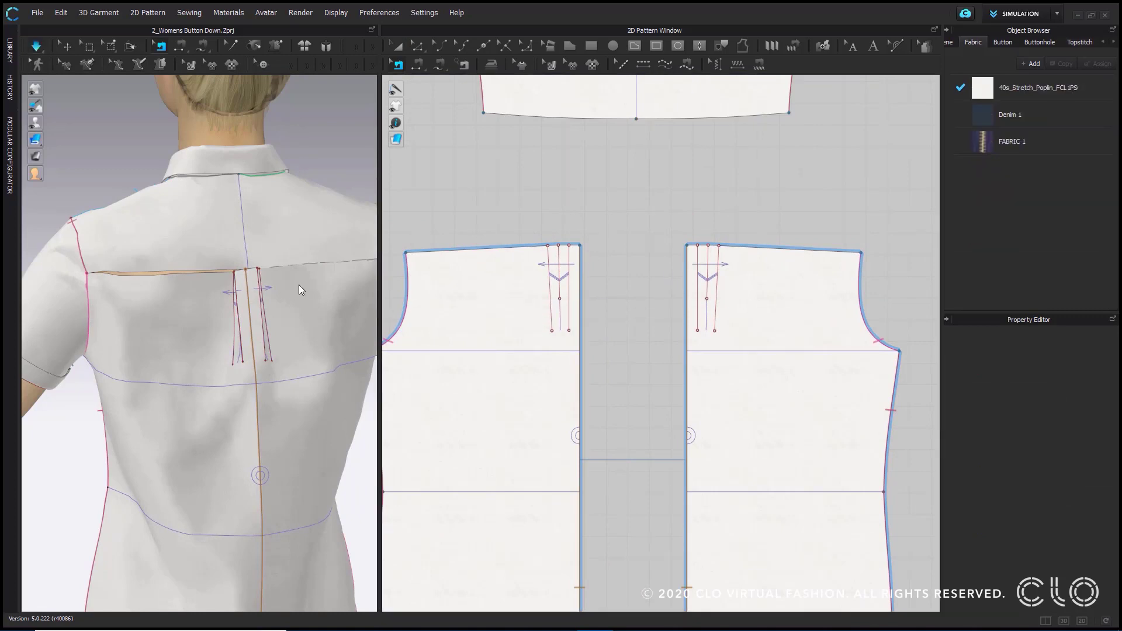
# - Apply Strengthen to both back panels while simulating, and view the unsewn pleats up close
pyautogui.click(293, 318)
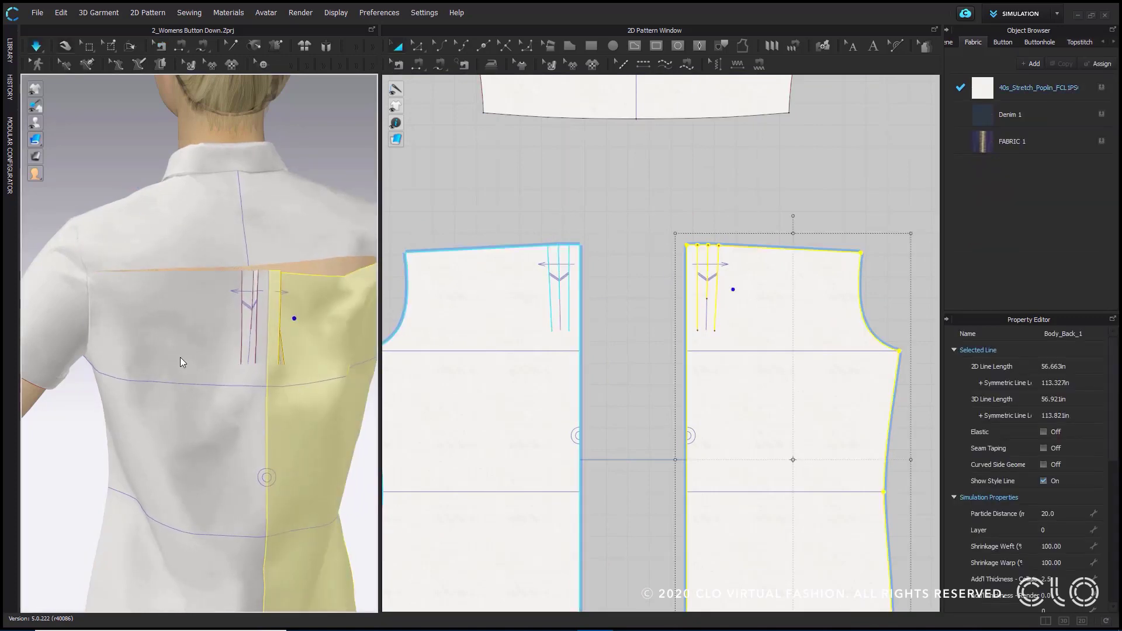
pyautogui.keyDown('shift'); pyautogui.click(196, 338); pyautogui.keyUp('shift')
pyautogui.rightClick(197, 338)
pyautogui.click(238, 130)
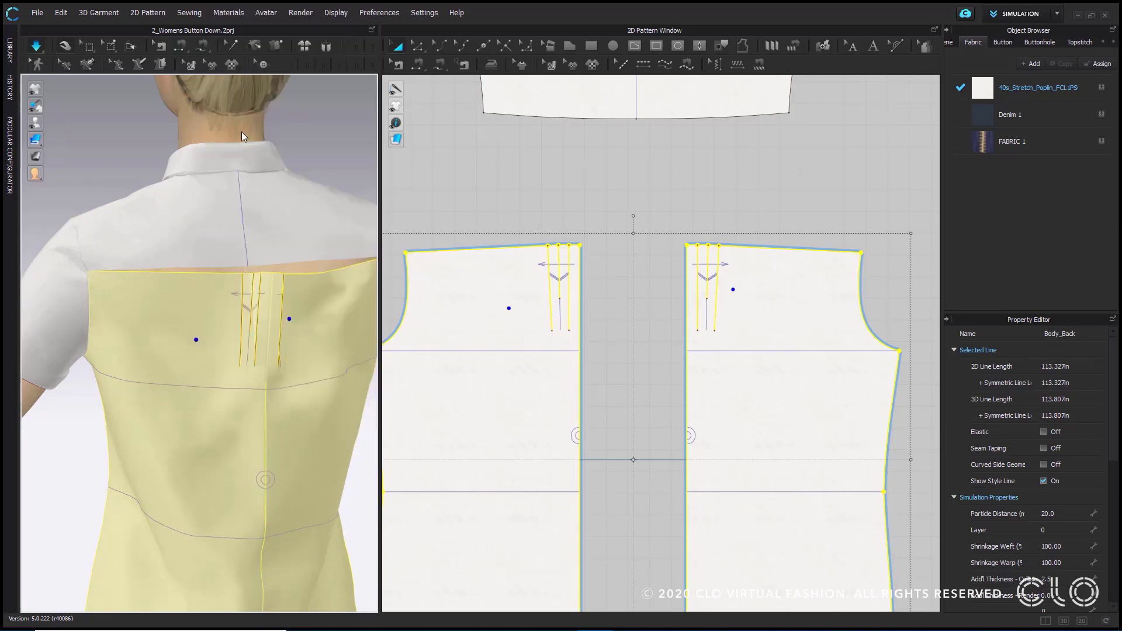
pyautogui.scroll(-3, 316, 389)
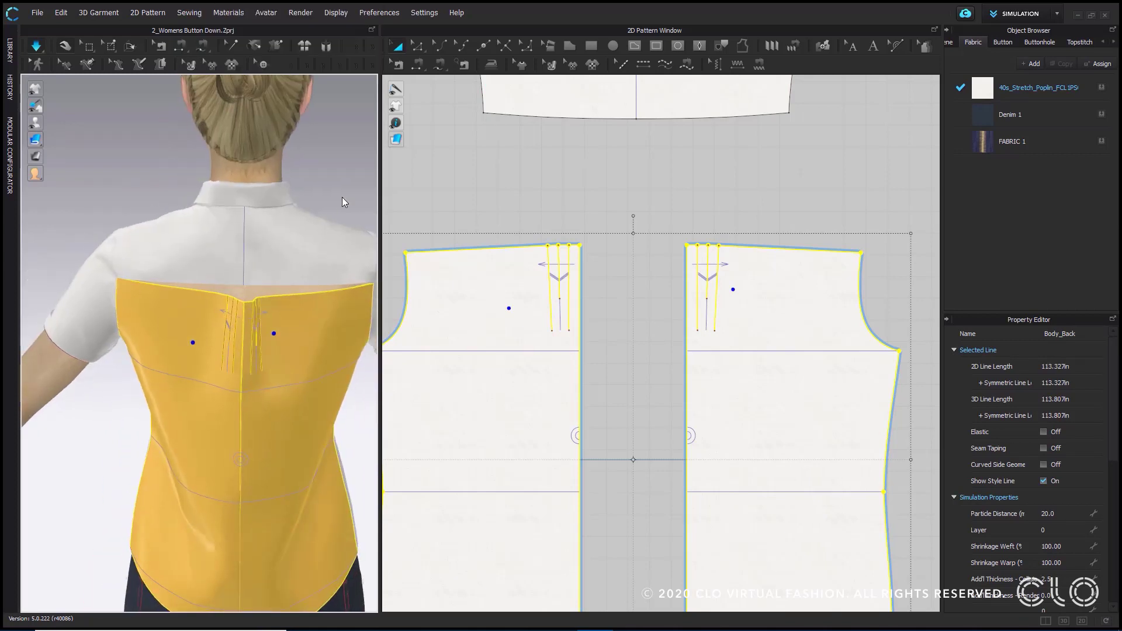
pyautogui.click(343, 201)
pyautogui.moveTo(343, 201); pyautogui.dragTo(302, 203, button='right')
pyautogui.scroll(5, 300, 234)
pyautogui.scroll(5, 300, 243)
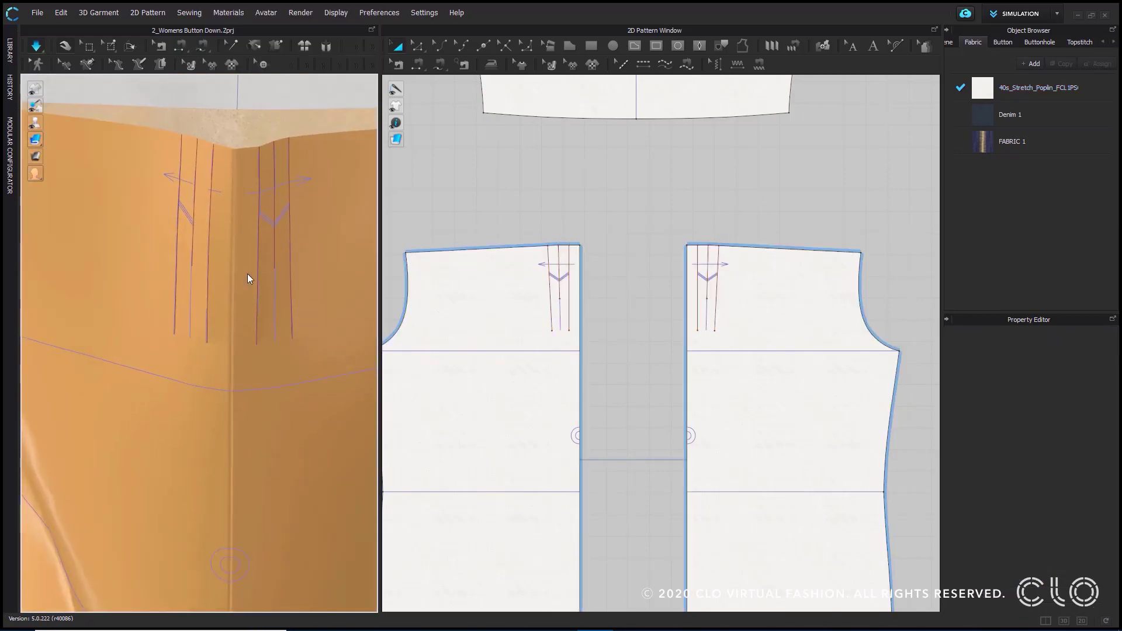
# - Use Pleats Fold to draw a guide across the left back panel's three pleat lines, from centre back towards the armhole, opening its settings
pyautogui.moveTo(379, 249); pyautogui.dragTo(459, 247)
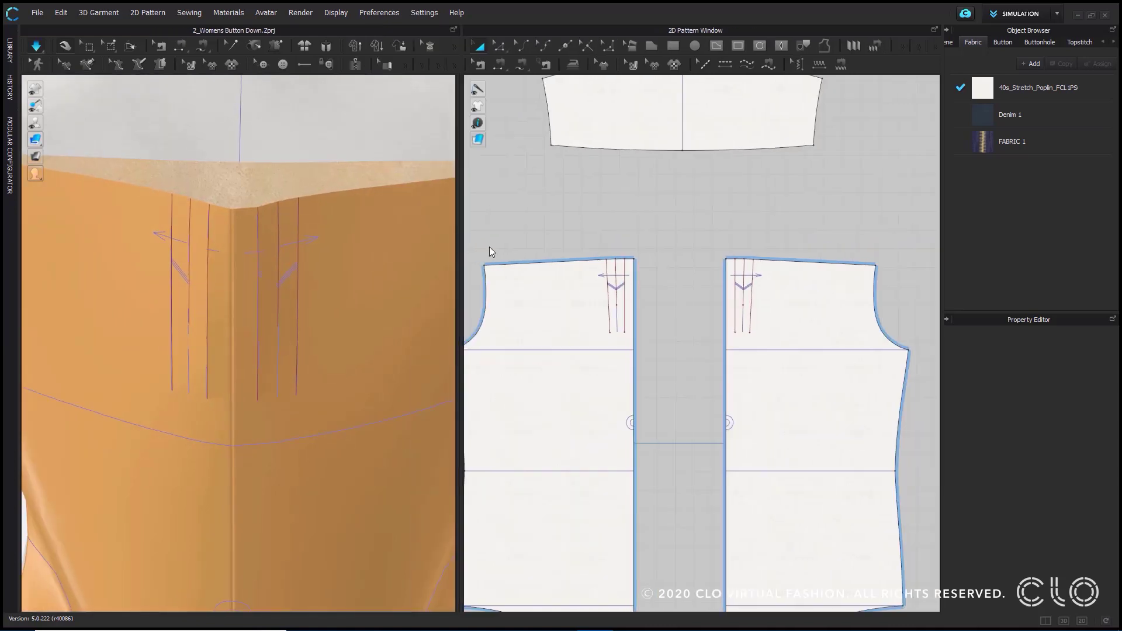
pyautogui.click(478, 64)
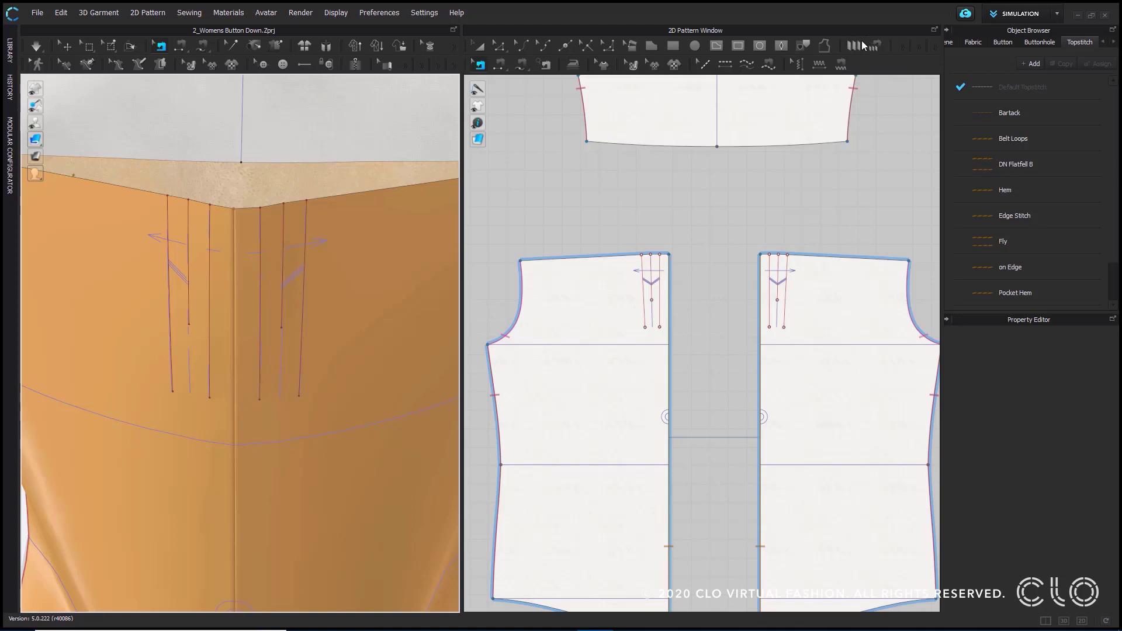
pyautogui.click(858, 49)
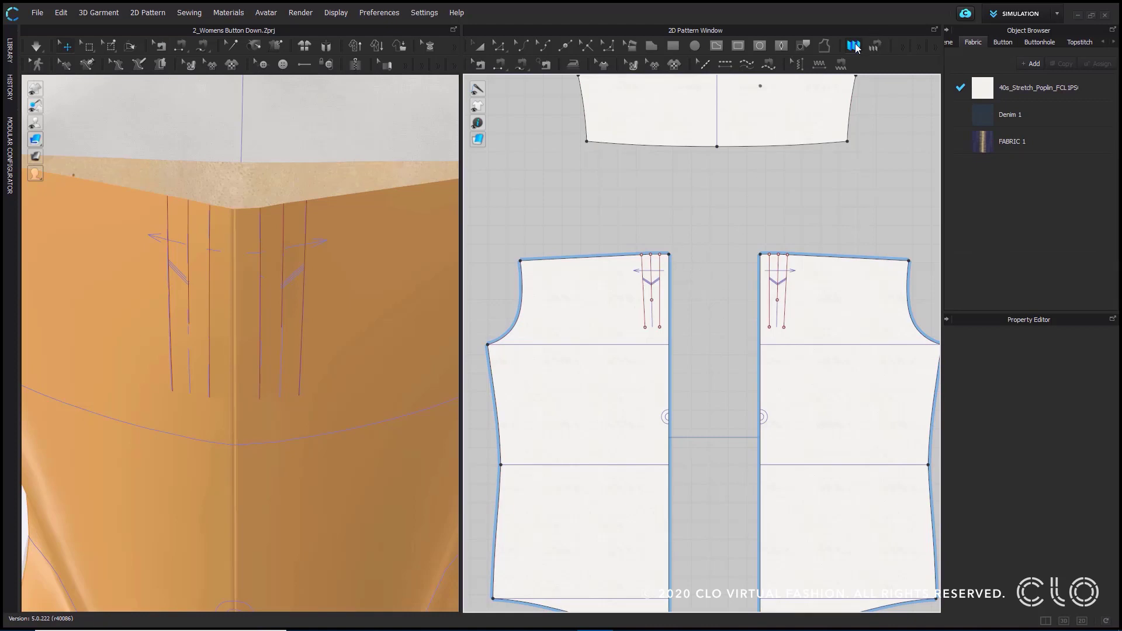
pyautogui.scroll(5, 672, 285)
pyautogui.moveTo(662, 271); pyautogui.dragTo(756, 266, button='right')
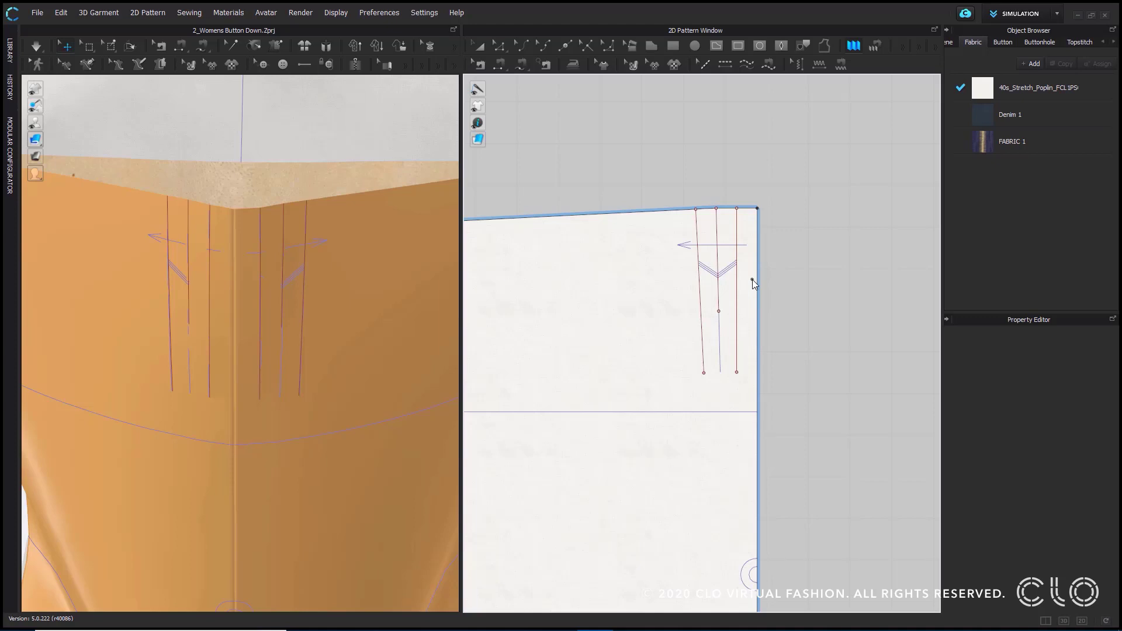
pyautogui.click(752, 279)
pyautogui.click(644, 282)
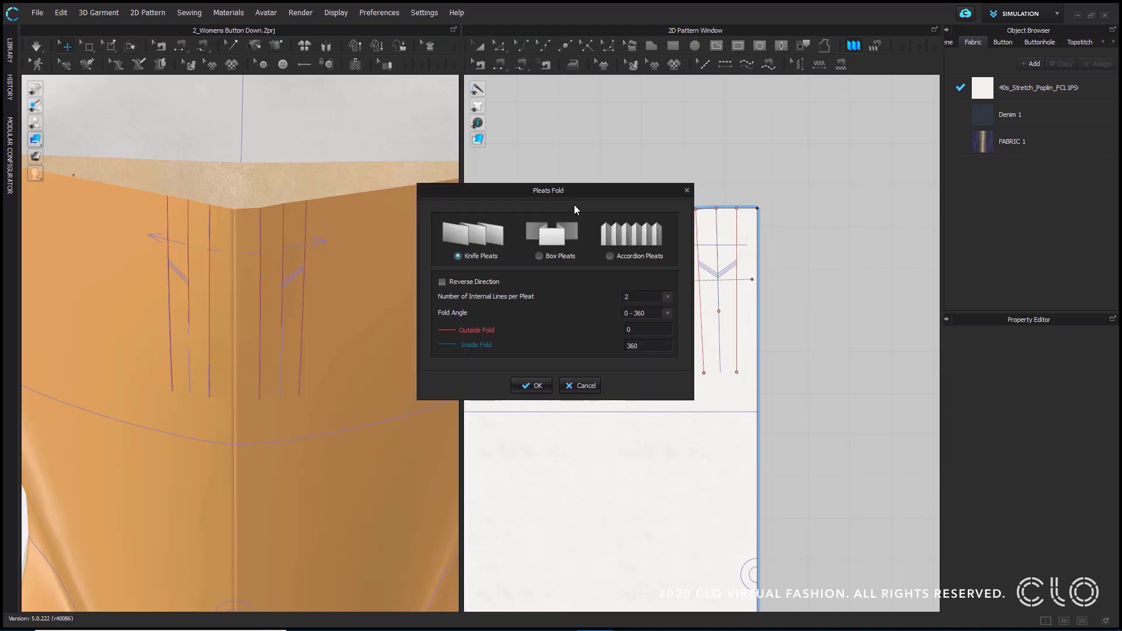
pyautogui.moveTo(574, 197); pyautogui.dragTo(923, 212)
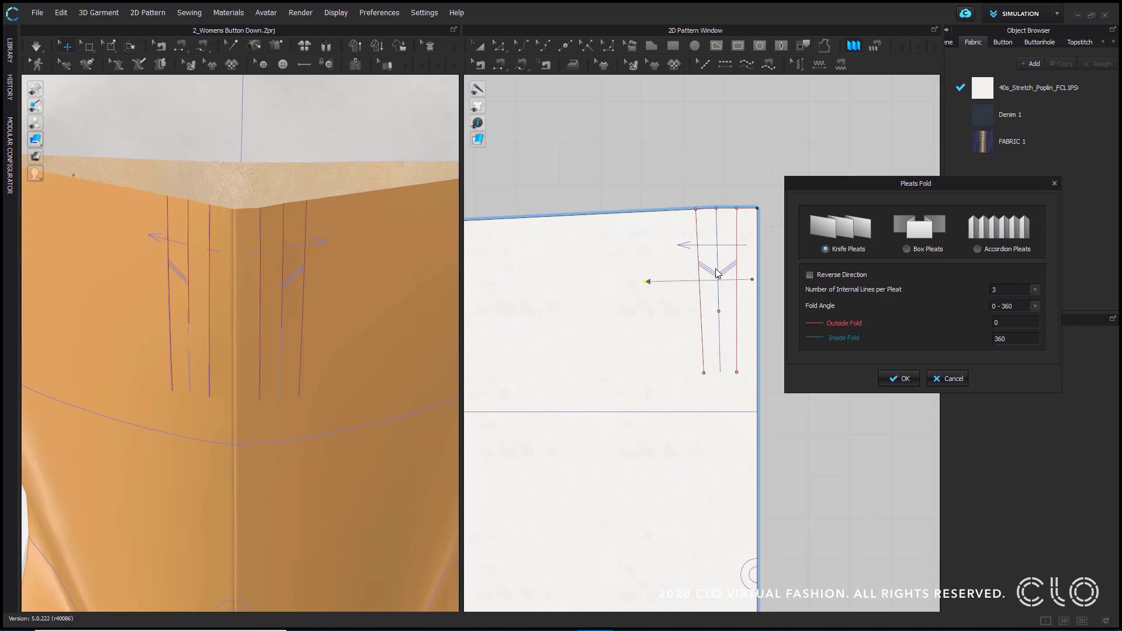
# - Apply knife pleats with 3 internal lines per pleat and a 0 - 360 fold angle, simulate, and view the folded back pleats
pyautogui.click(895, 380)
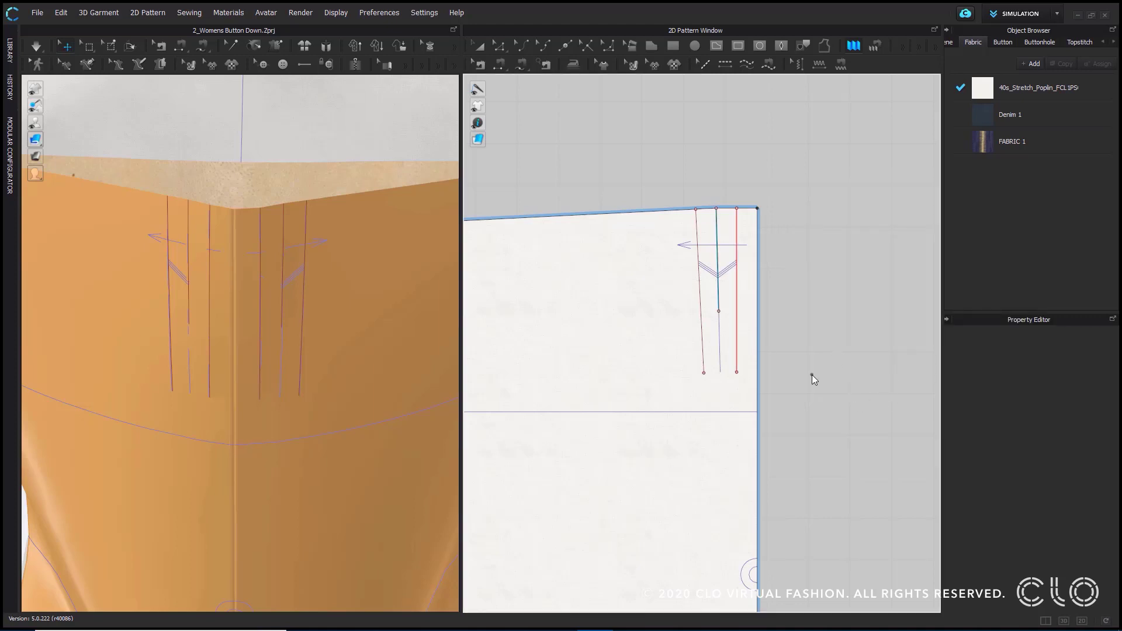
pyautogui.click(36, 47)
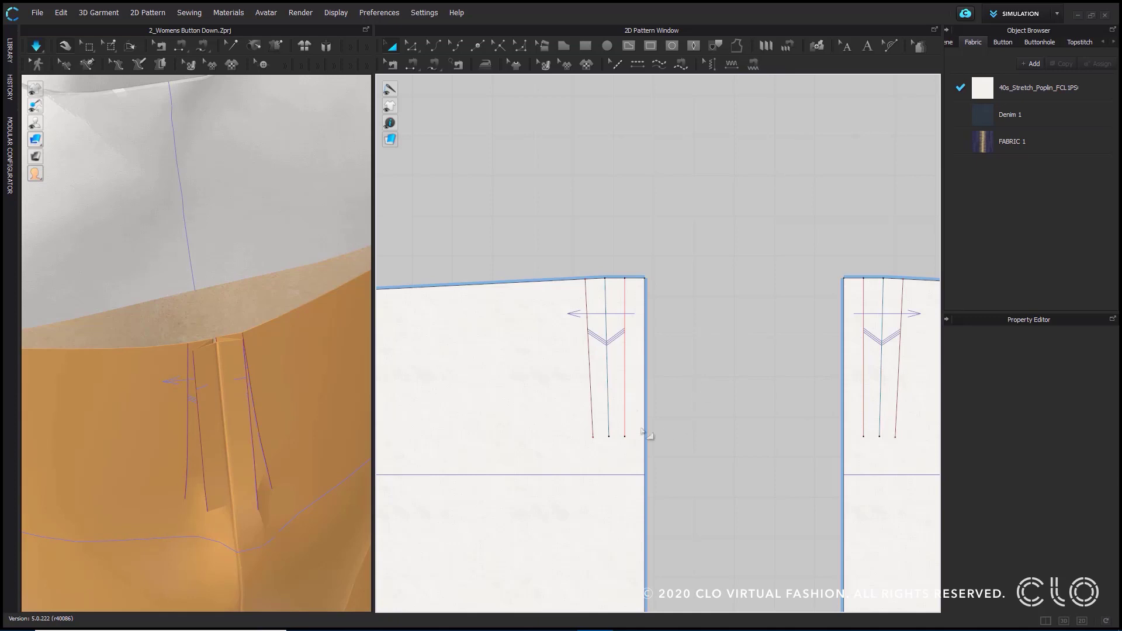
pyautogui.click(637, 413)
pyautogui.click(665, 350)
pyautogui.scroll(-5, 231, 463)
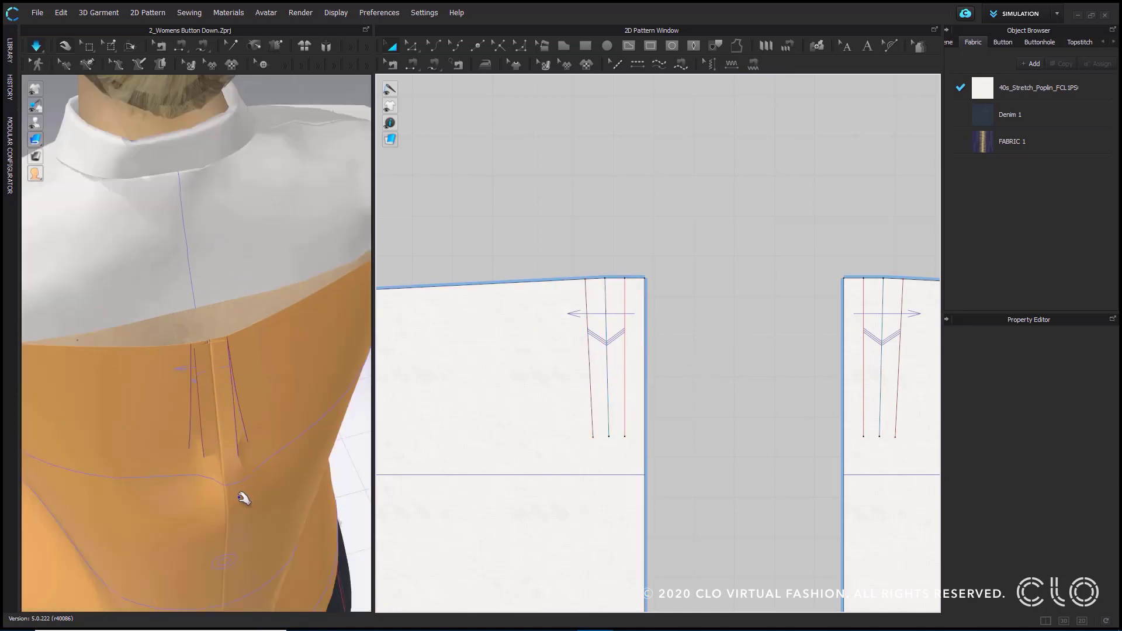
pyautogui.moveTo(249, 471); pyautogui.dragTo(270, 436, button='right')
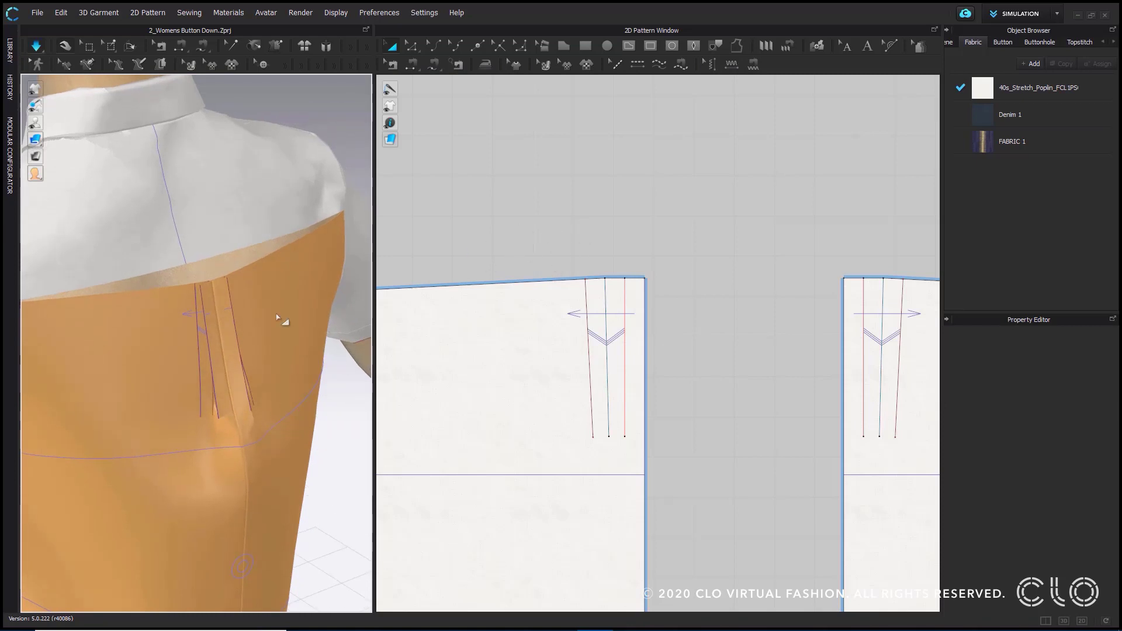
pyautogui.moveTo(299, 297); pyautogui.dragTo(237, 314, button='right')
# - Measure the segments beside the pleat lines along the left back panel's top edge
pyautogui.moveTo(649, 280); pyautogui.dragTo(656, 456, button='middle')
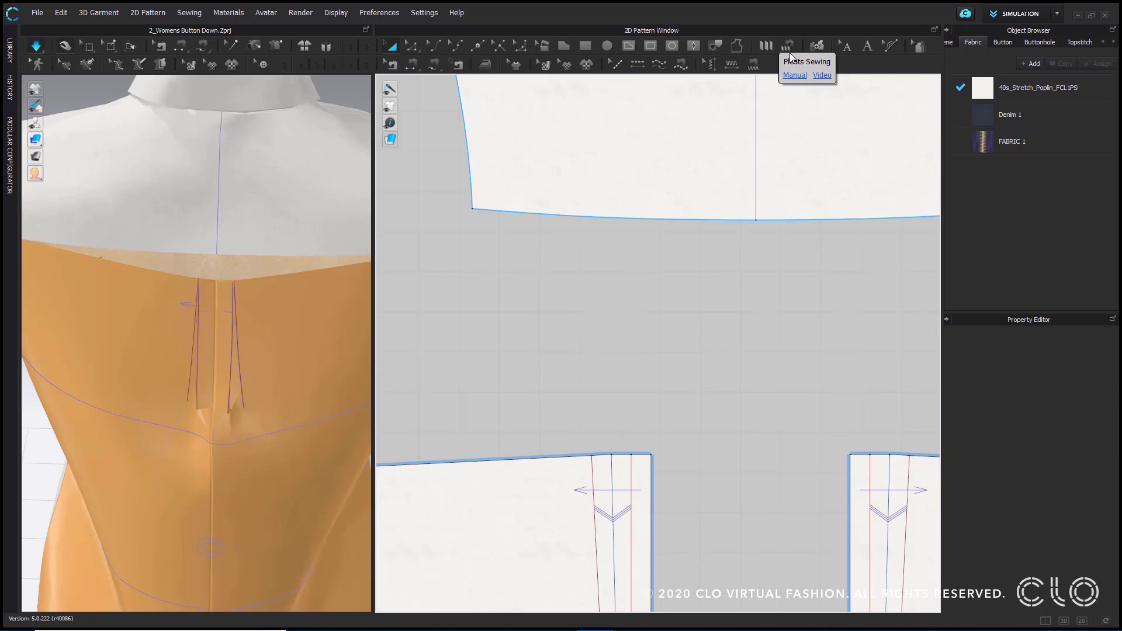
pyautogui.moveTo(742, 442); pyautogui.dragTo(737, 391, button='middle')
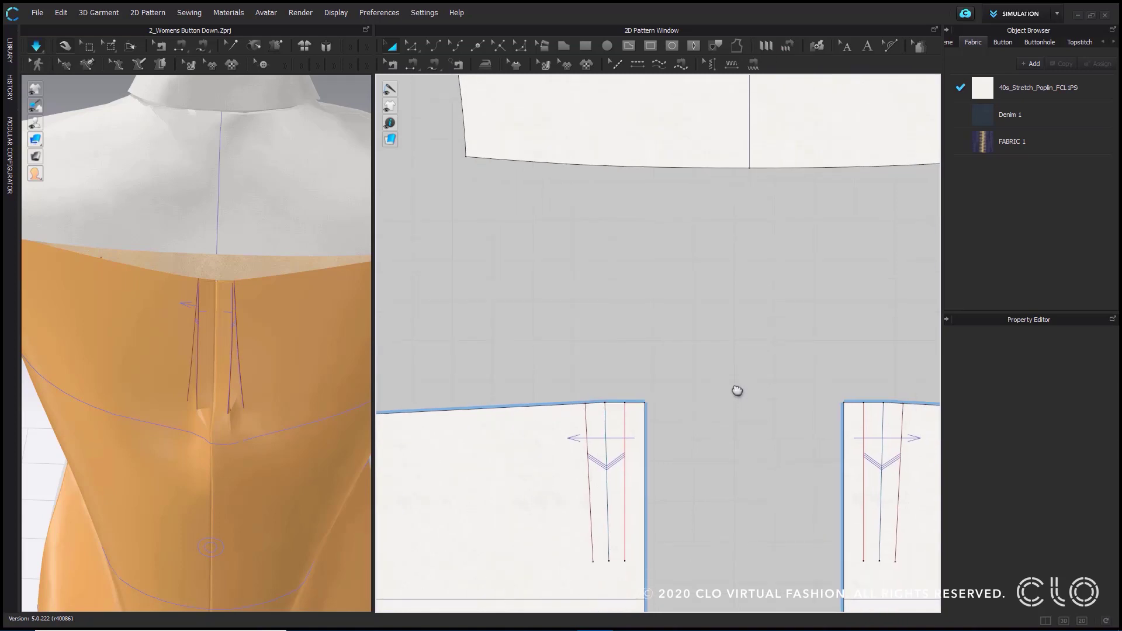
pyautogui.scroll(3, 678, 397)
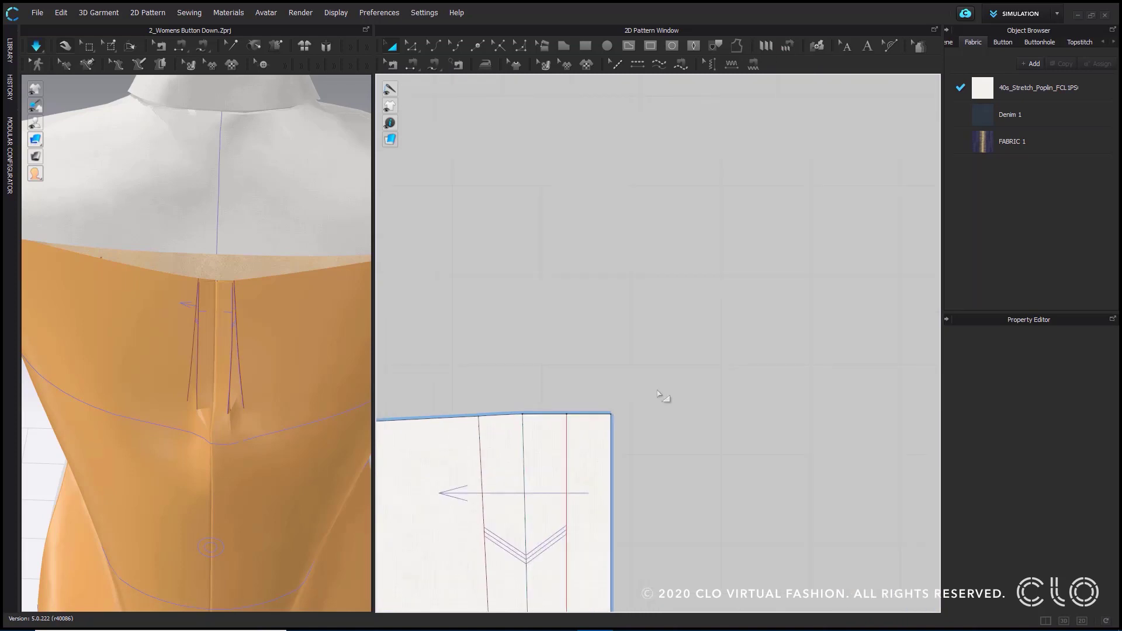
pyautogui.moveTo(664, 393); pyautogui.dragTo(700, 332, button='middle')
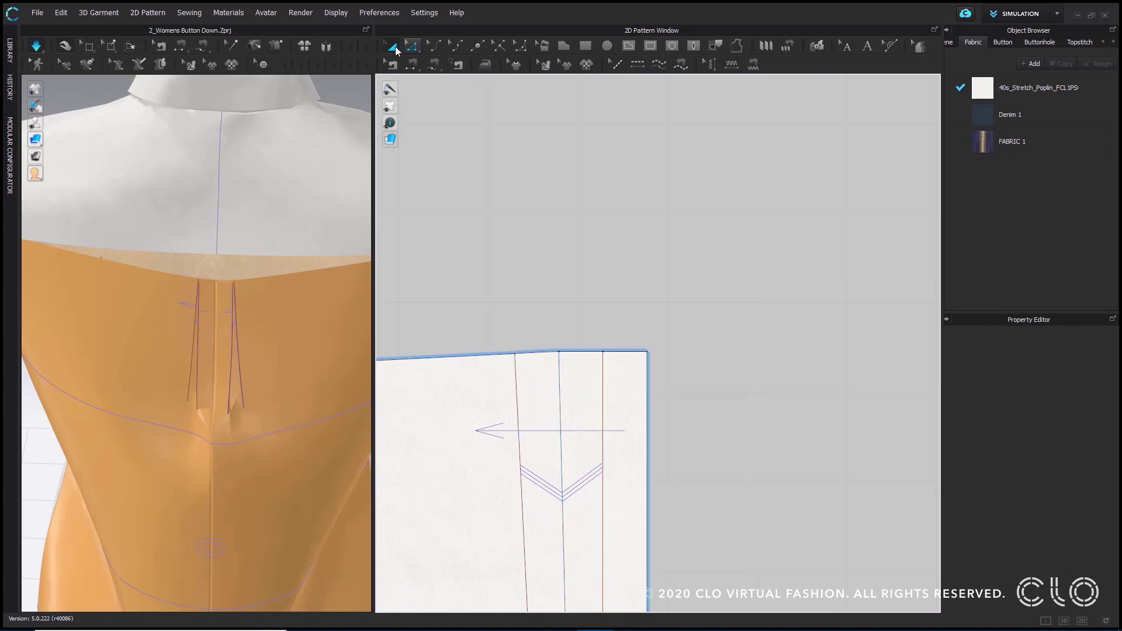
pyautogui.click(590, 353)
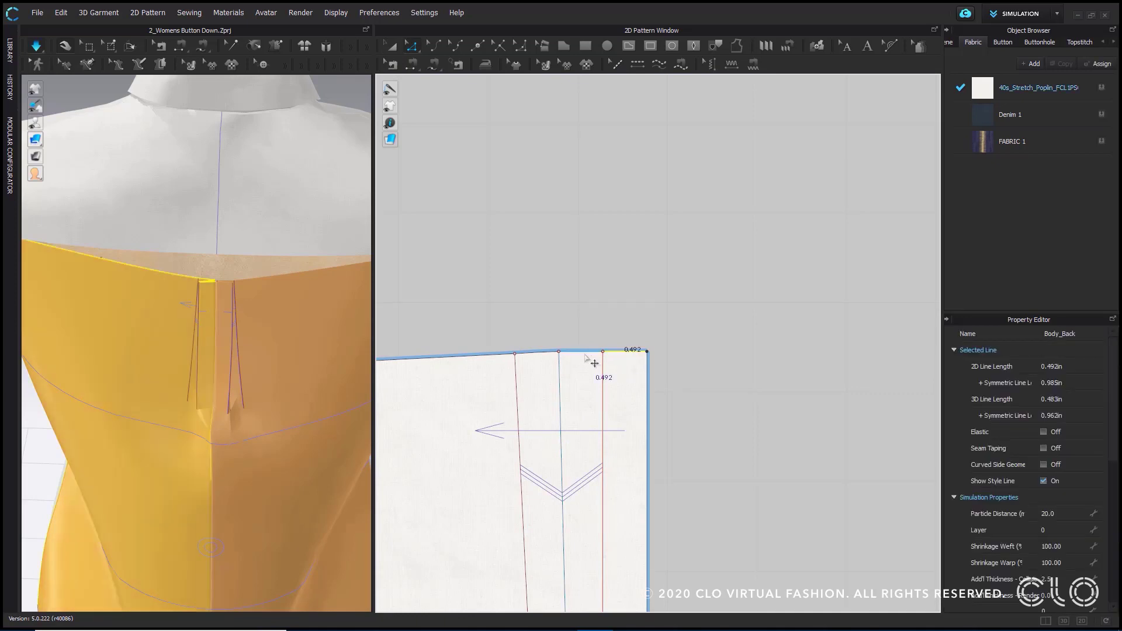
pyautogui.click(537, 353)
pyautogui.scroll(-3, 703, 389)
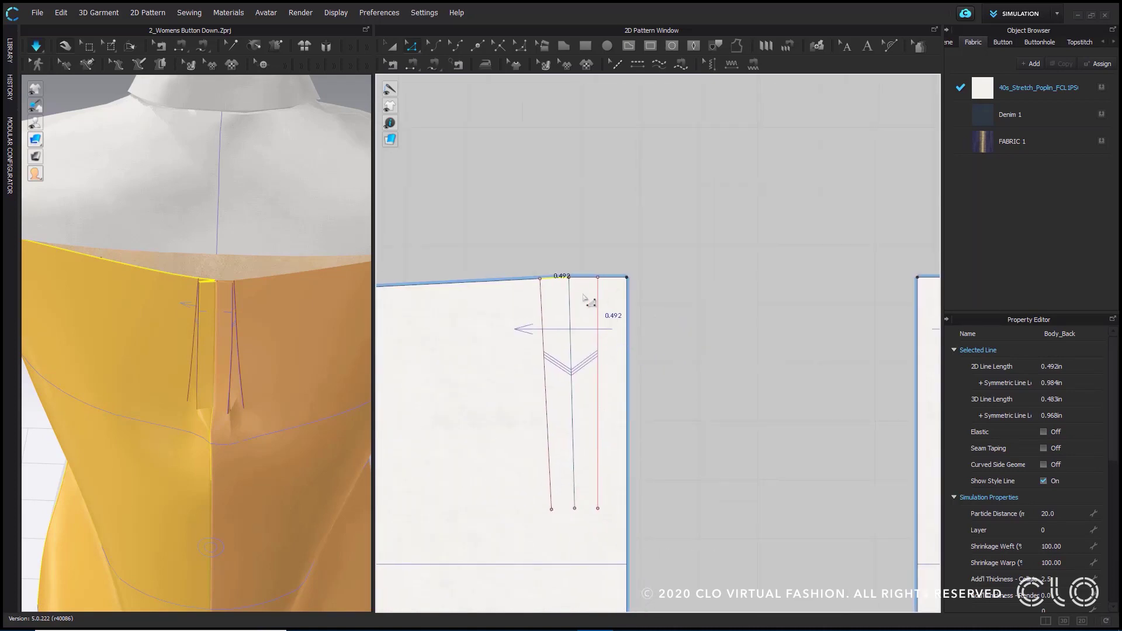
# - Look up the option to extend or trim the middle fold line's upper end and add a point to the pattern outline
pyautogui.scroll(2, 578, 299)
pyautogui.scroll(1, 578, 299)
pyautogui.click(585, 244)
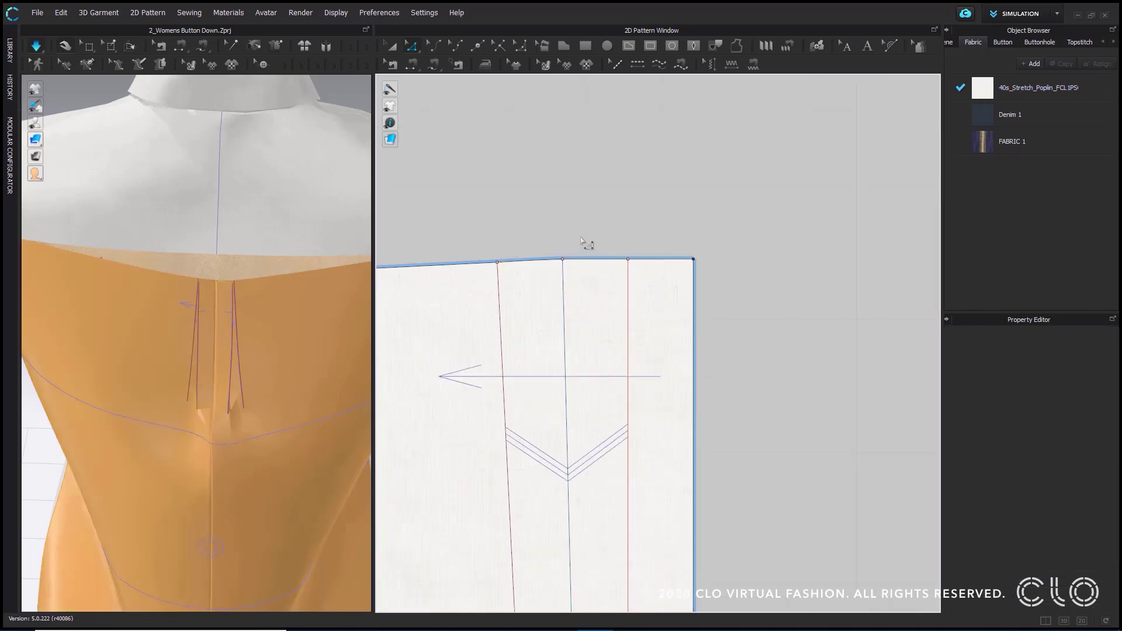
pyautogui.rightClick(563, 260)
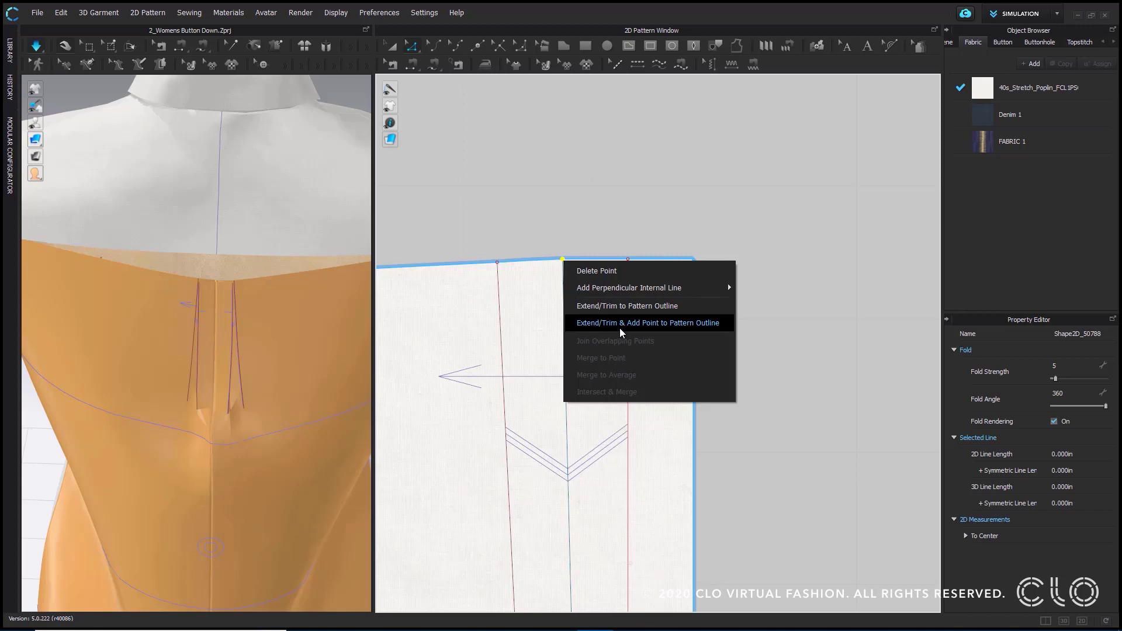
pyautogui.click(824, 351)
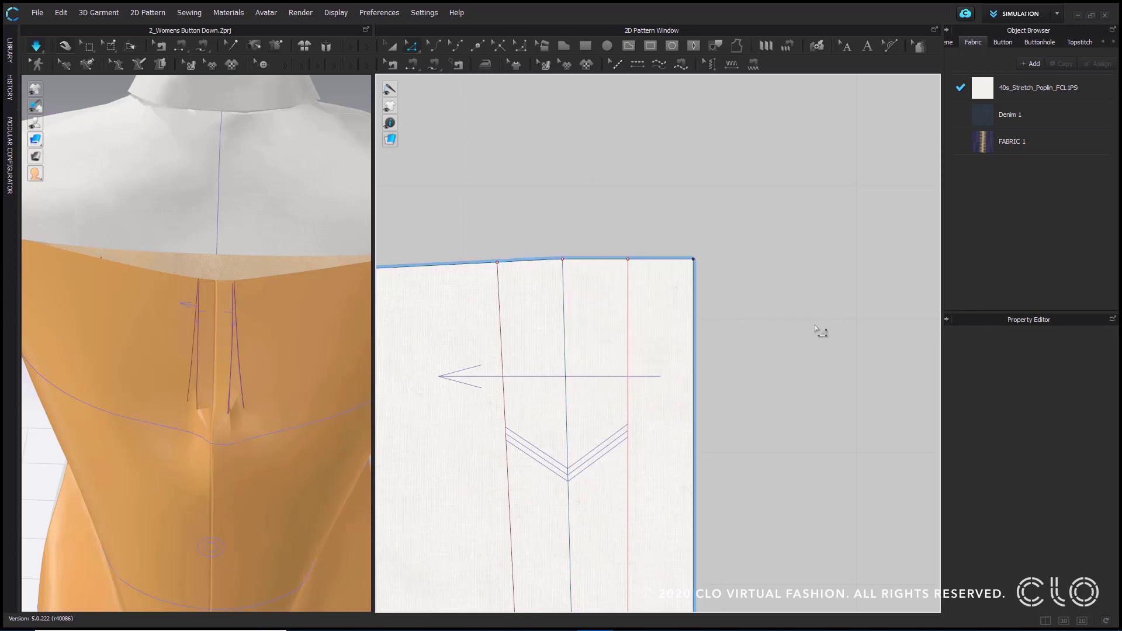
# - Try Pleats Sewing from the left half of the yoke's lower edge to the left back panel's top edge, starting at centre back
pyautogui.scroll(-3, 821, 328)
pyautogui.moveTo(831, 282); pyautogui.dragTo(755, 343, button='middle')
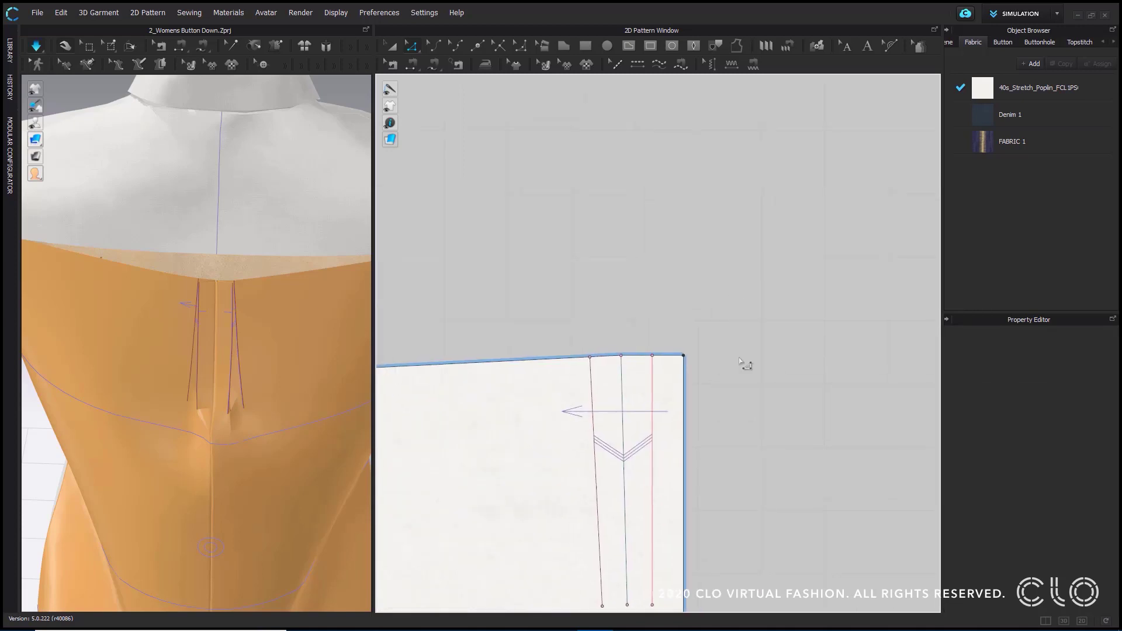
pyautogui.scroll(1, 726, 369)
pyautogui.scroll(-2, 726, 370)
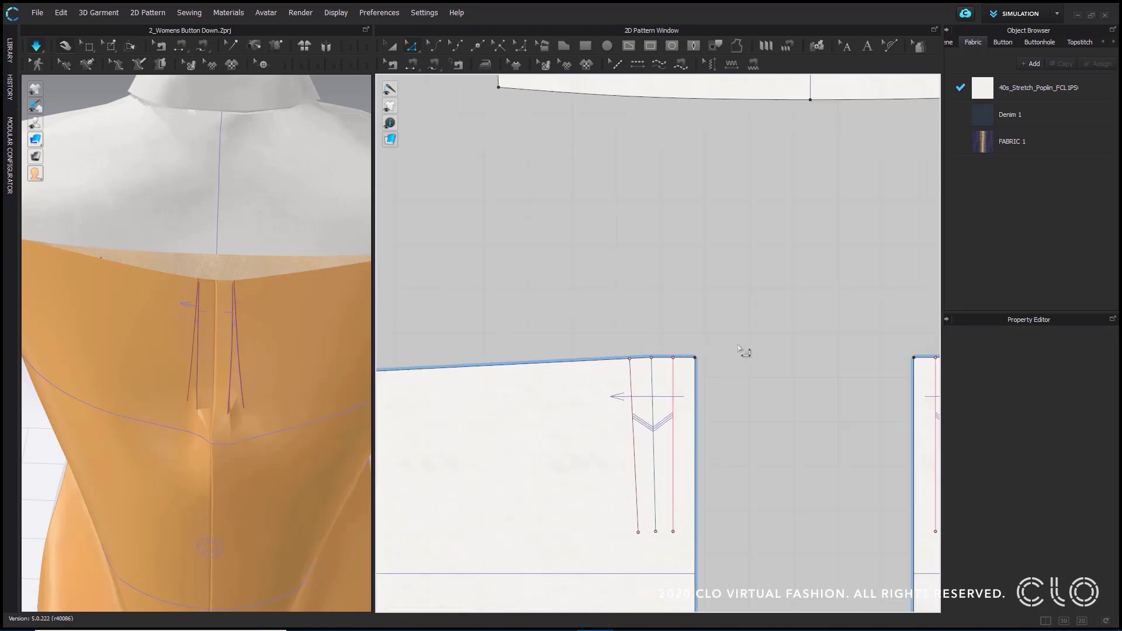
pyautogui.moveTo(761, 156); pyautogui.dragTo(671, 247, button='middle')
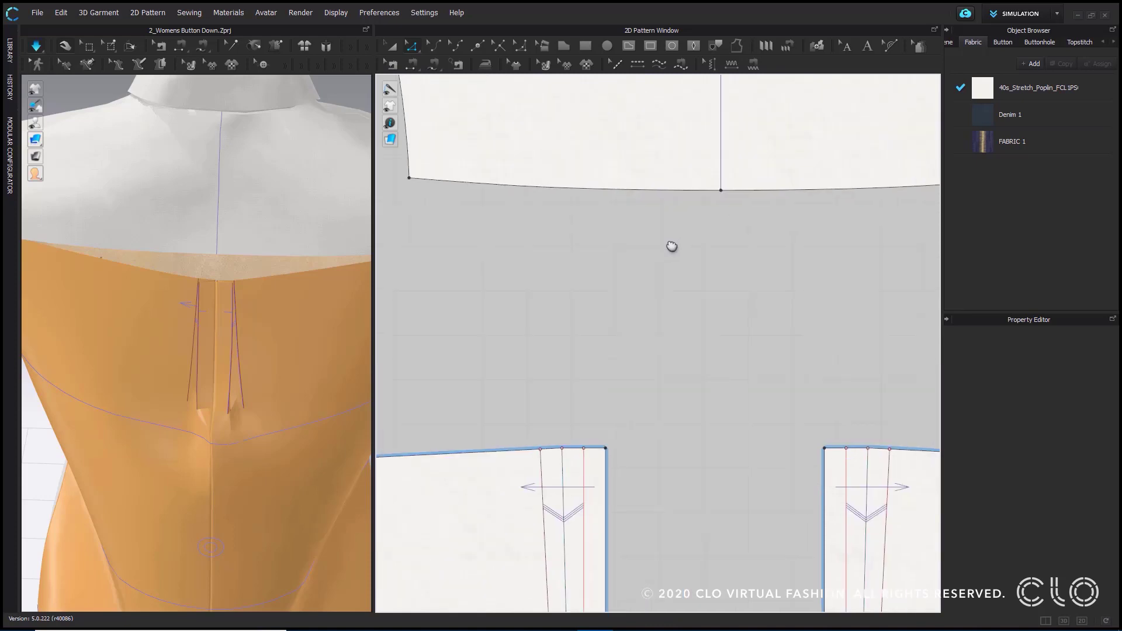
pyautogui.click(787, 47)
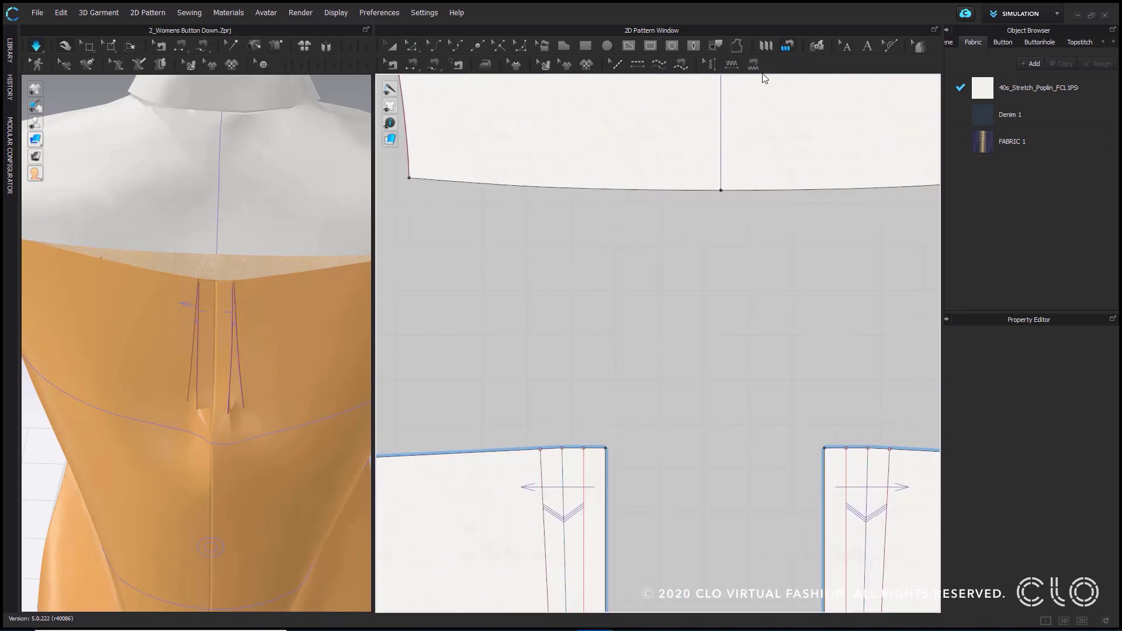
pyautogui.click(722, 194)
pyautogui.click(408, 183)
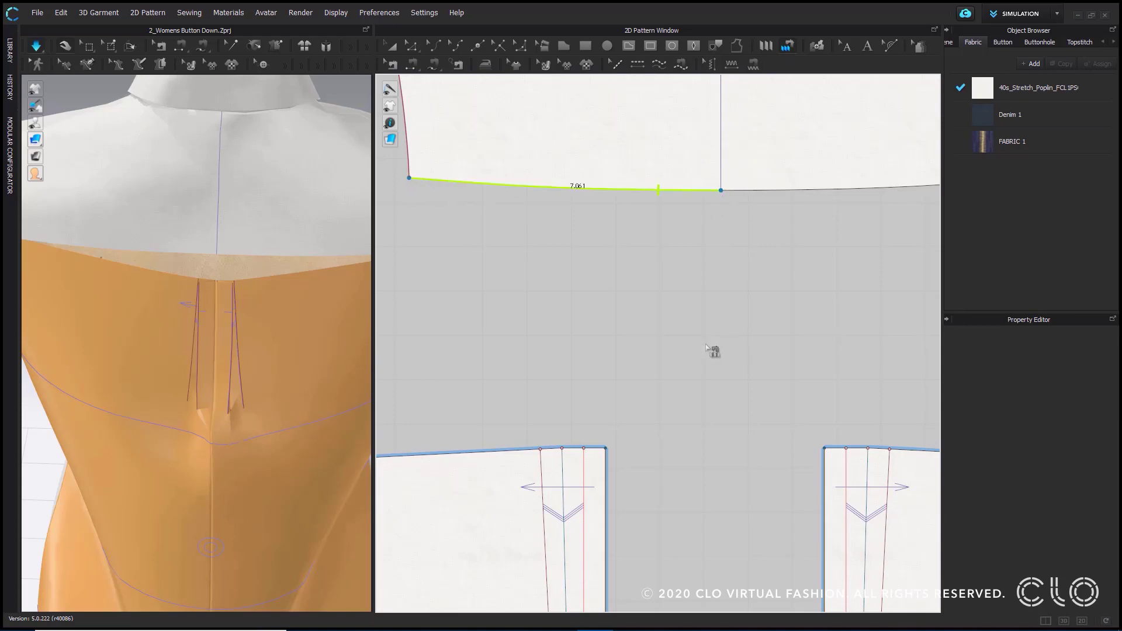
pyautogui.click(605, 449)
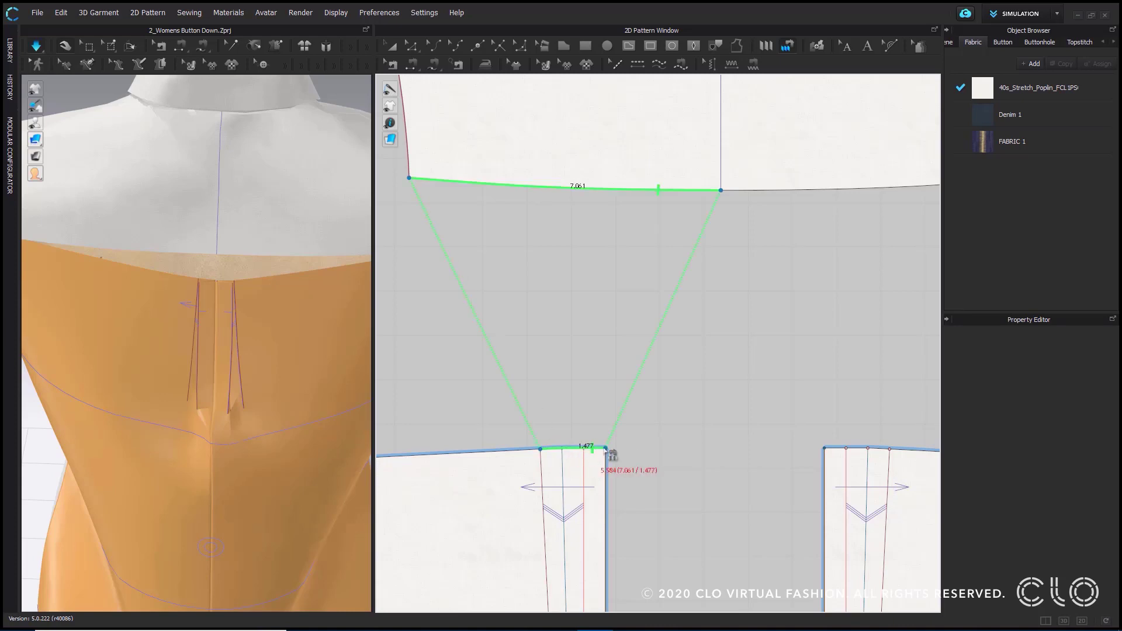
pyautogui.click(554, 449)
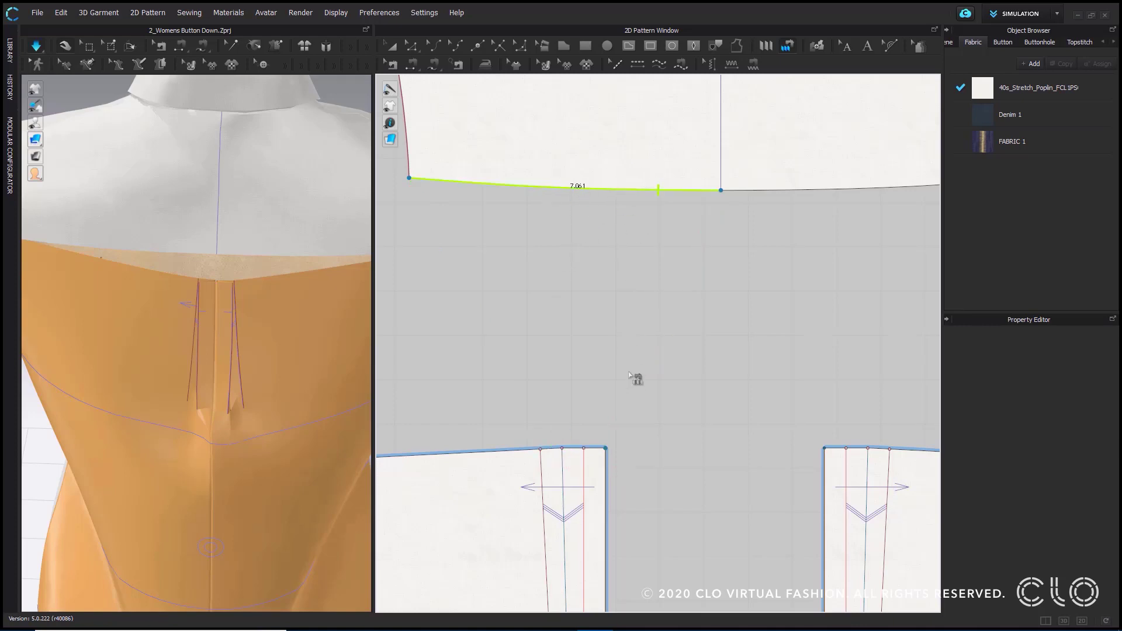
pyautogui.click(607, 447)
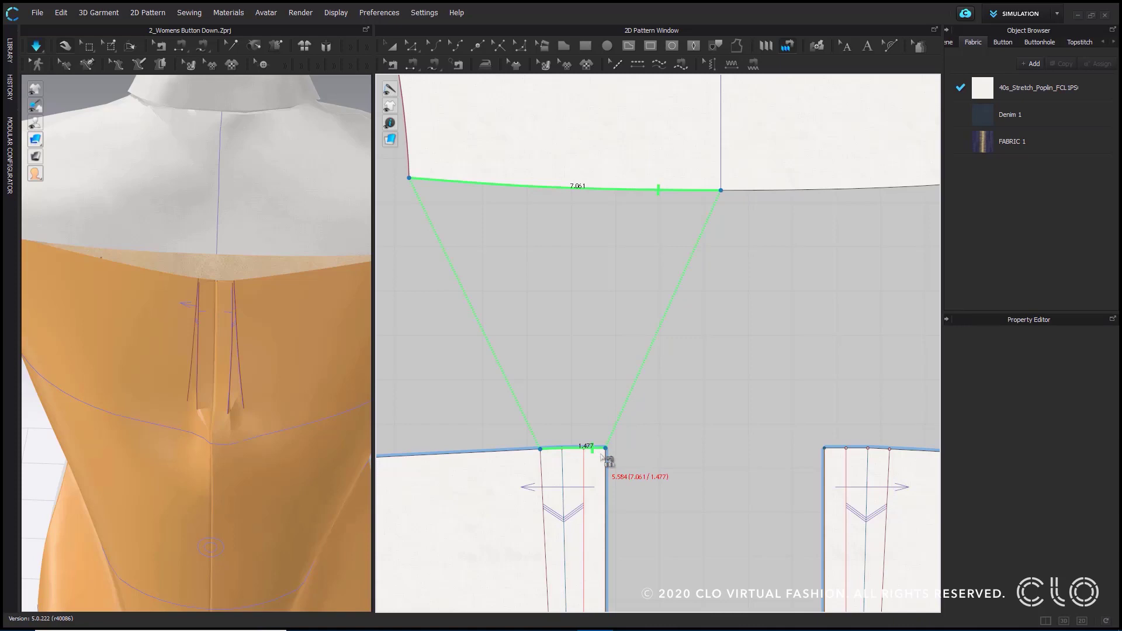
# - Measure the left back panel's top-edge segment between centre back and the nearest pleat line
pyautogui.press('z')
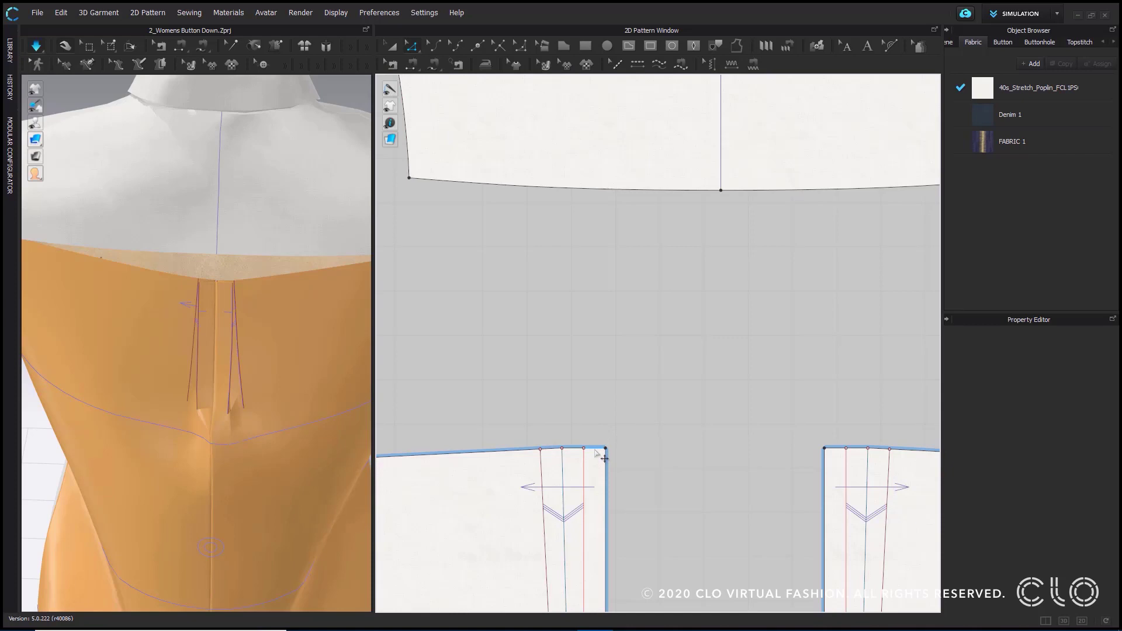
pyautogui.click(597, 448)
pyautogui.scroll(2, 606, 421)
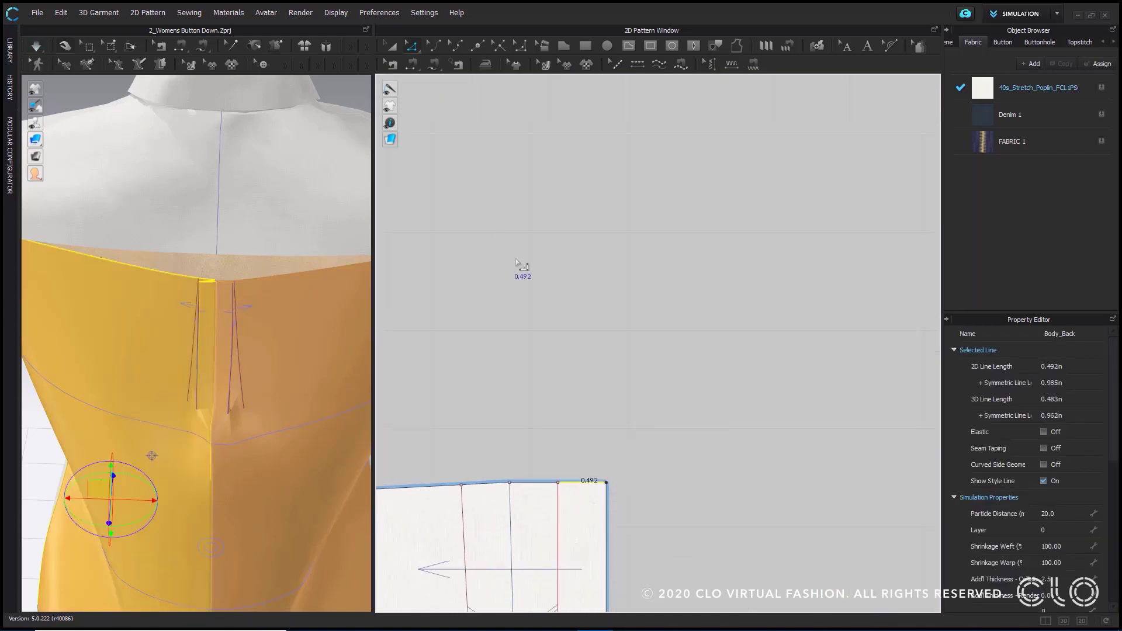
pyautogui.scroll(3, 579, 183)
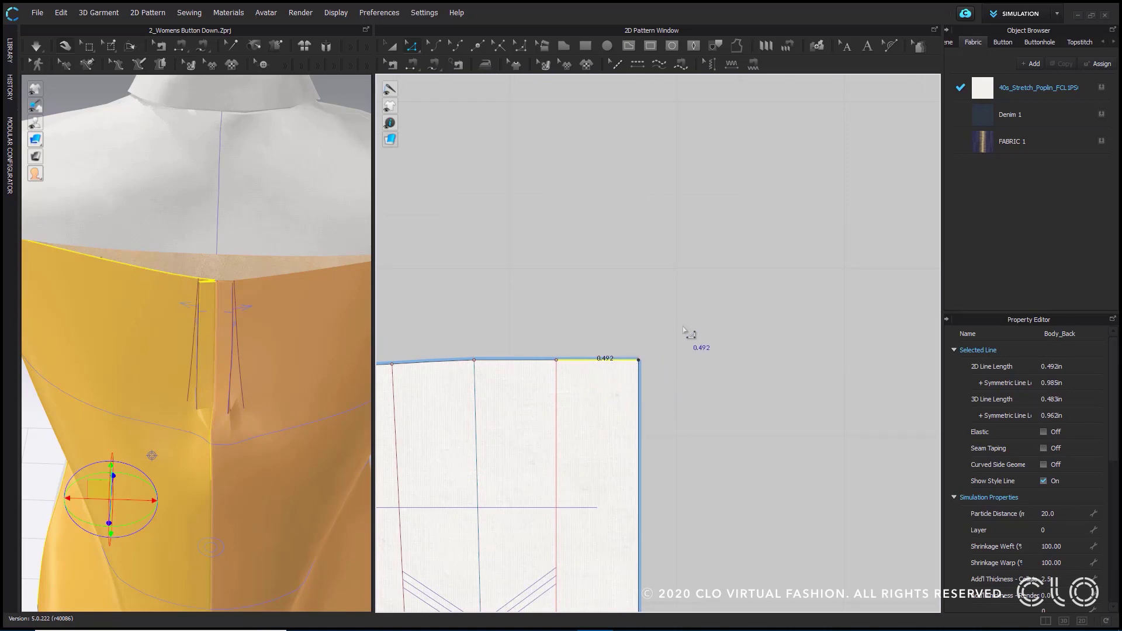
pyautogui.scroll(-5, 685, 311)
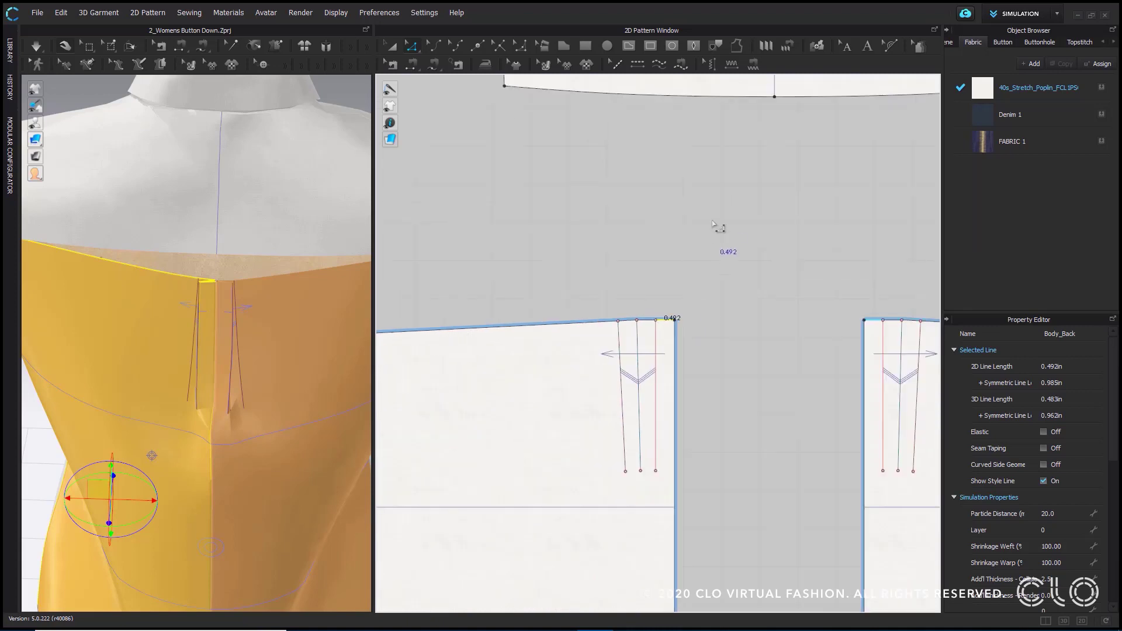
# - Split the left half of the back yoke's lower edge into two lines, with Line 1 at 0.492 in from centre back
pyautogui.moveTo(720, 221); pyautogui.dragTo(665, 351, button='middle')
pyautogui.click(702, 229)
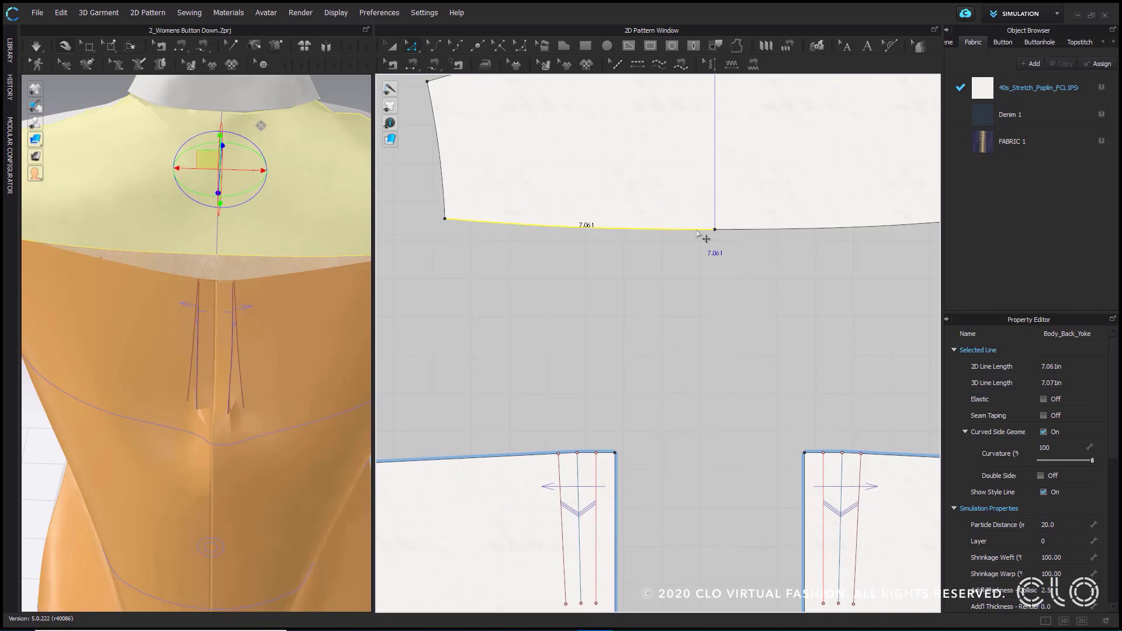
pyautogui.rightClick(697, 232)
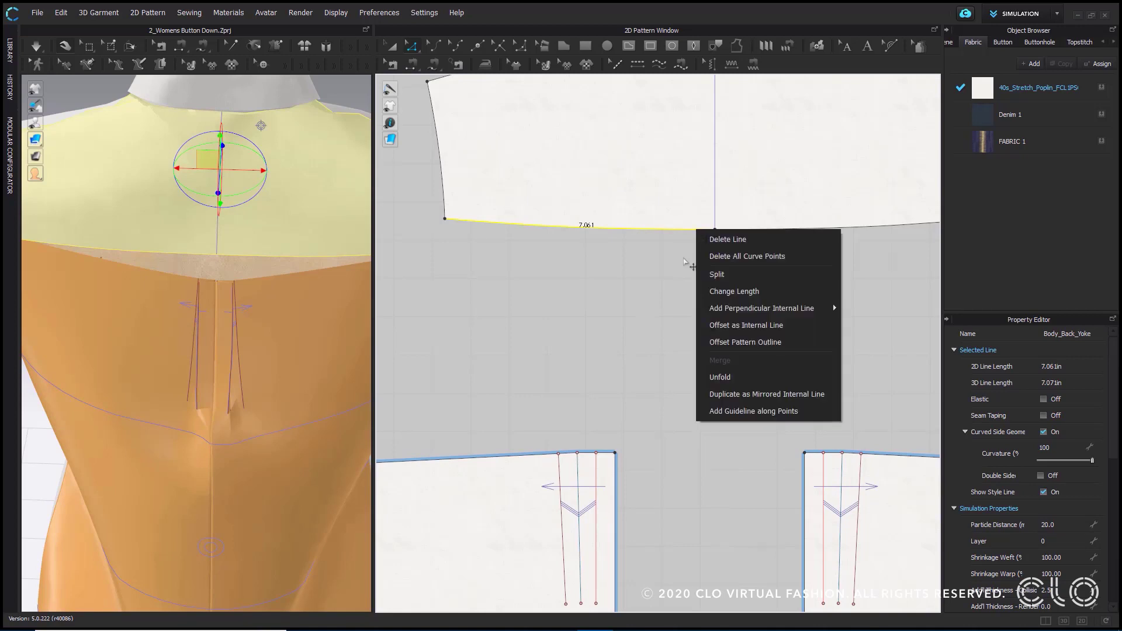
pyautogui.click(720, 274)
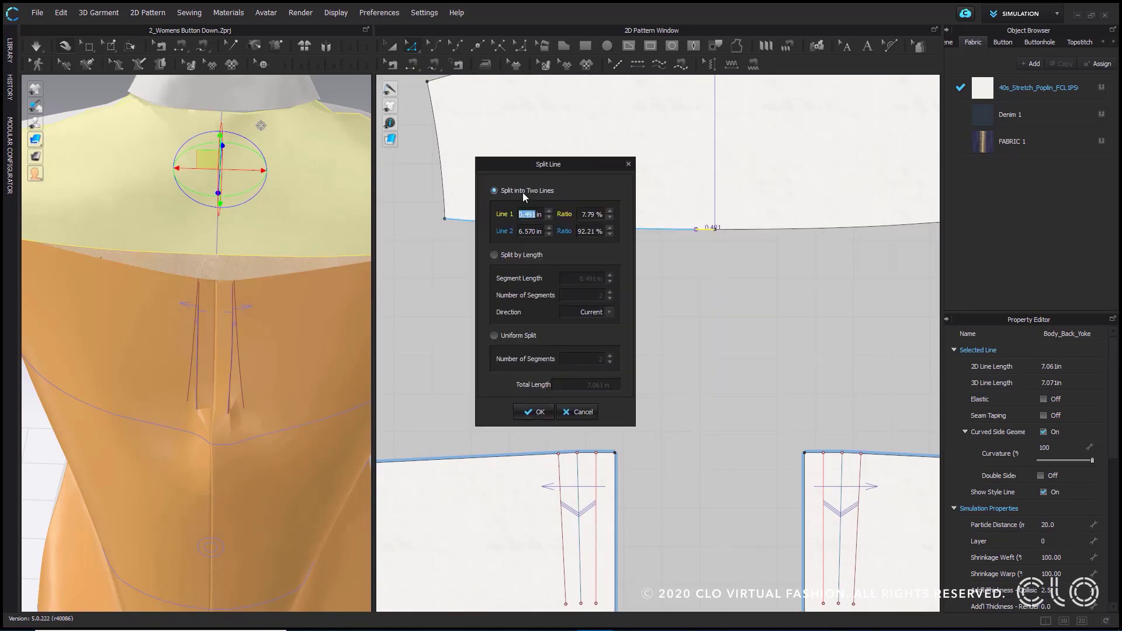
pyautogui.moveTo(551, 167); pyautogui.dragTo(527, 172)
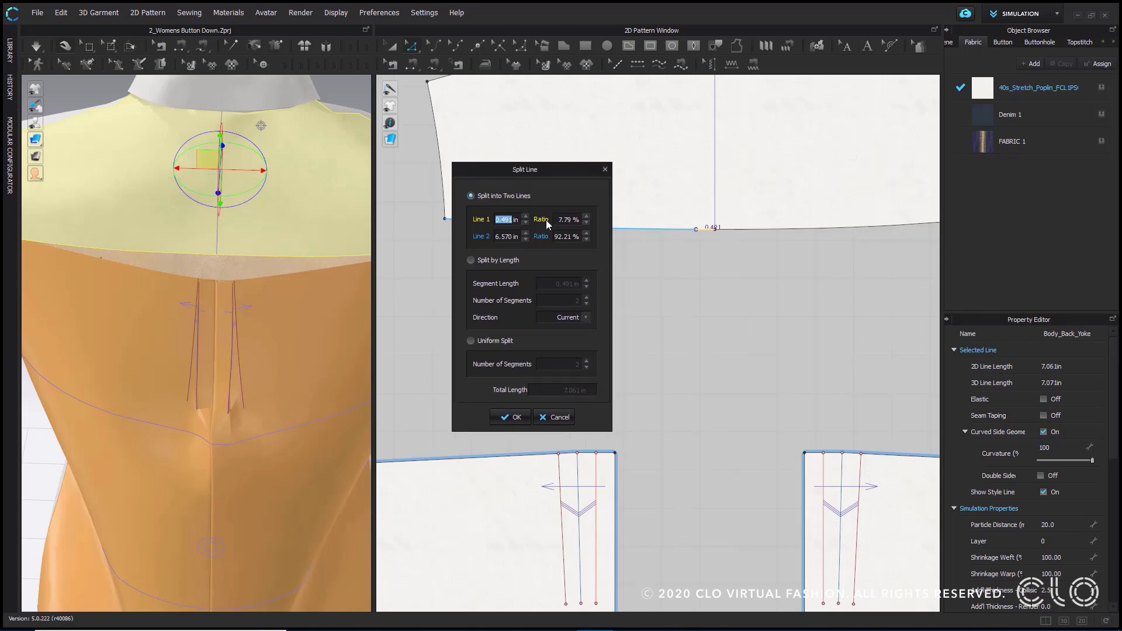
pyautogui.click(505, 220)
pyautogui.click(513, 417)
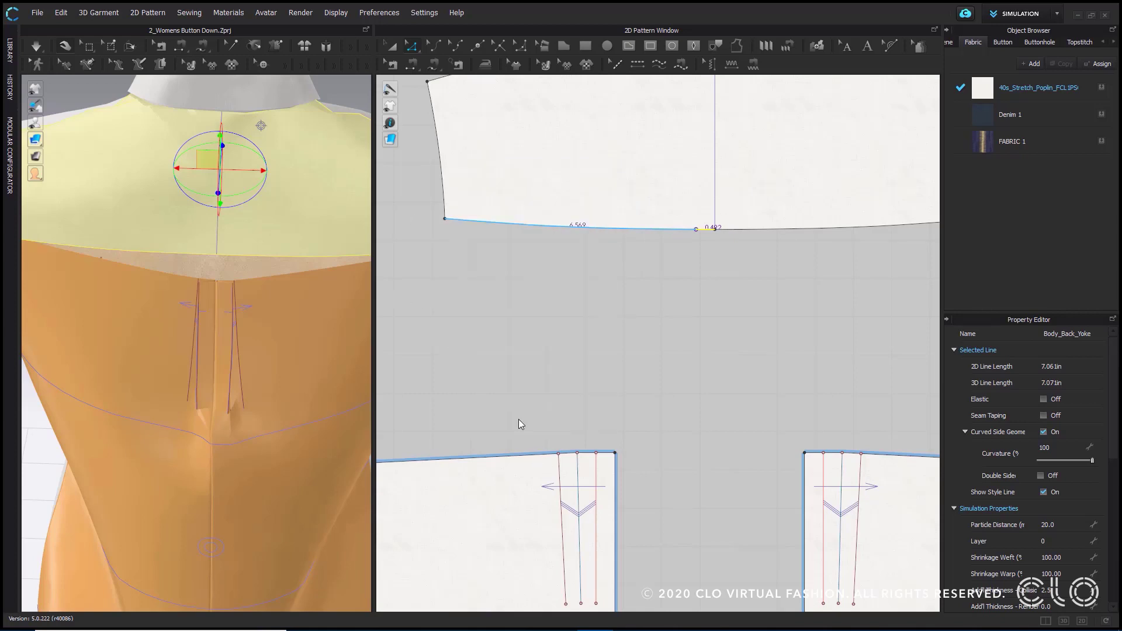
# - Split the right half of the back yoke's lower edge into two lines, with Line 1 at 0.492 in from centre back
pyautogui.rightClick(754, 229)
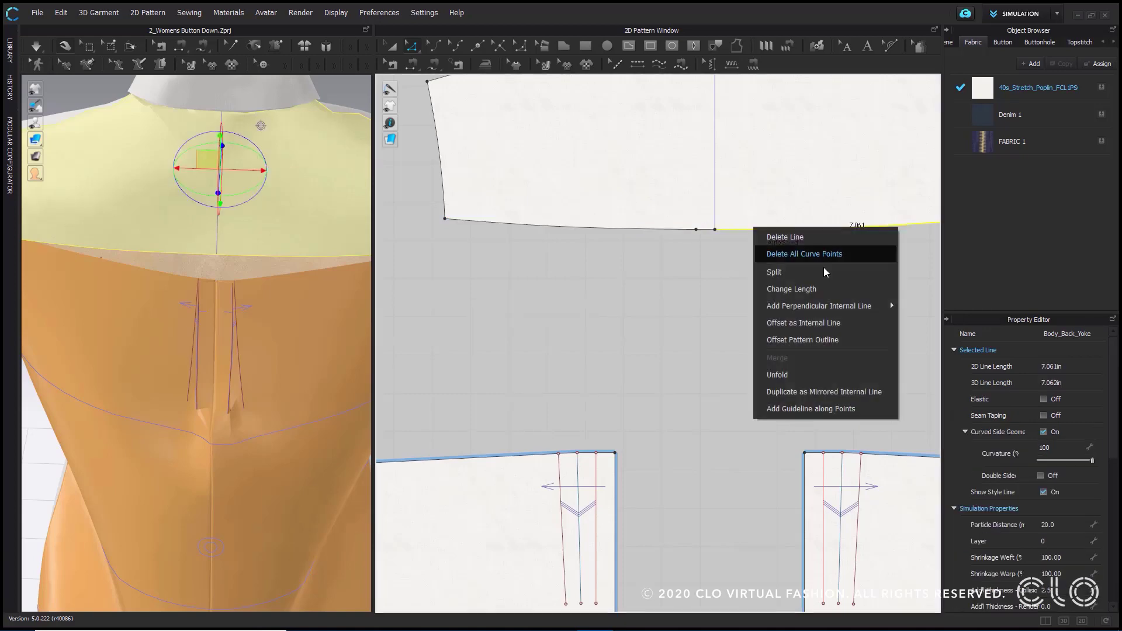
pyautogui.click(816, 273)
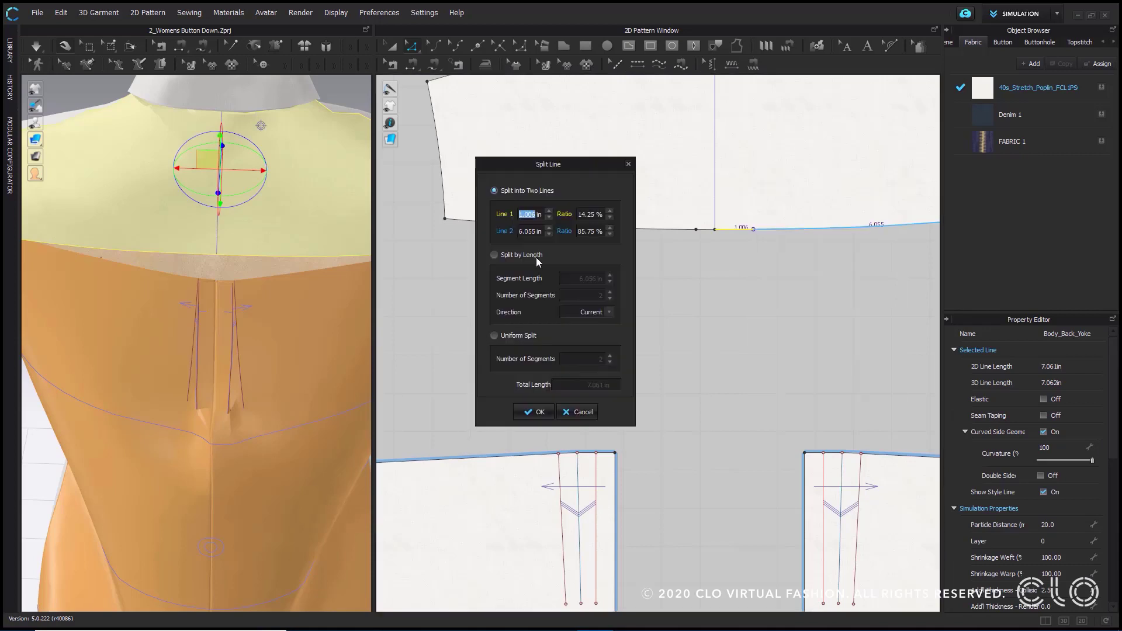
pyautogui.write('.492')
pyautogui.click(535, 409)
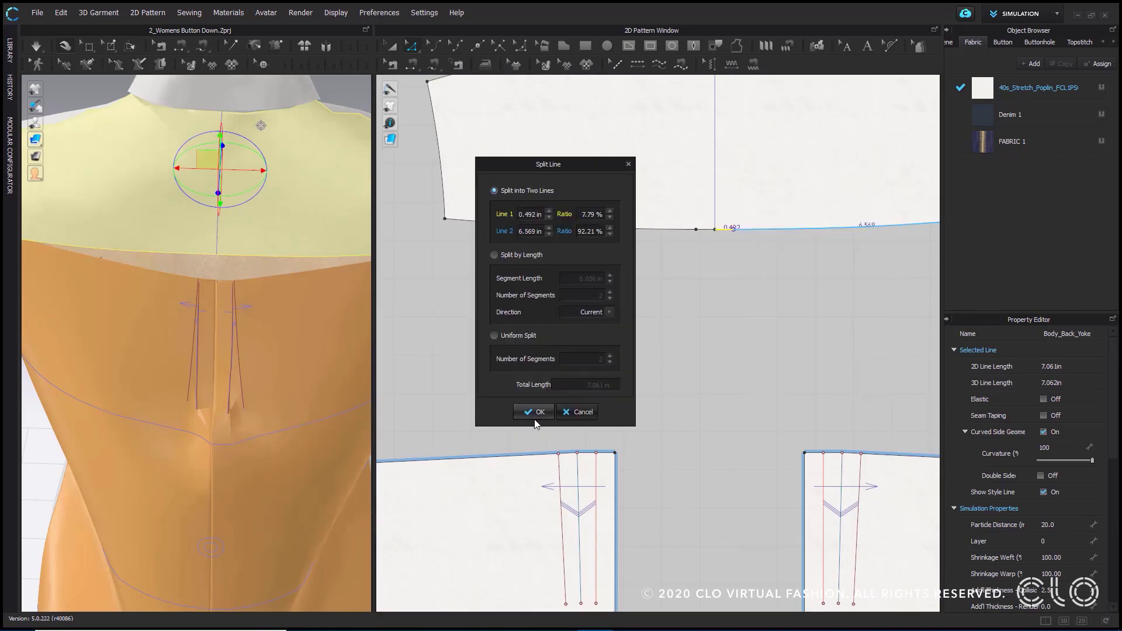
pyautogui.click(818, 274)
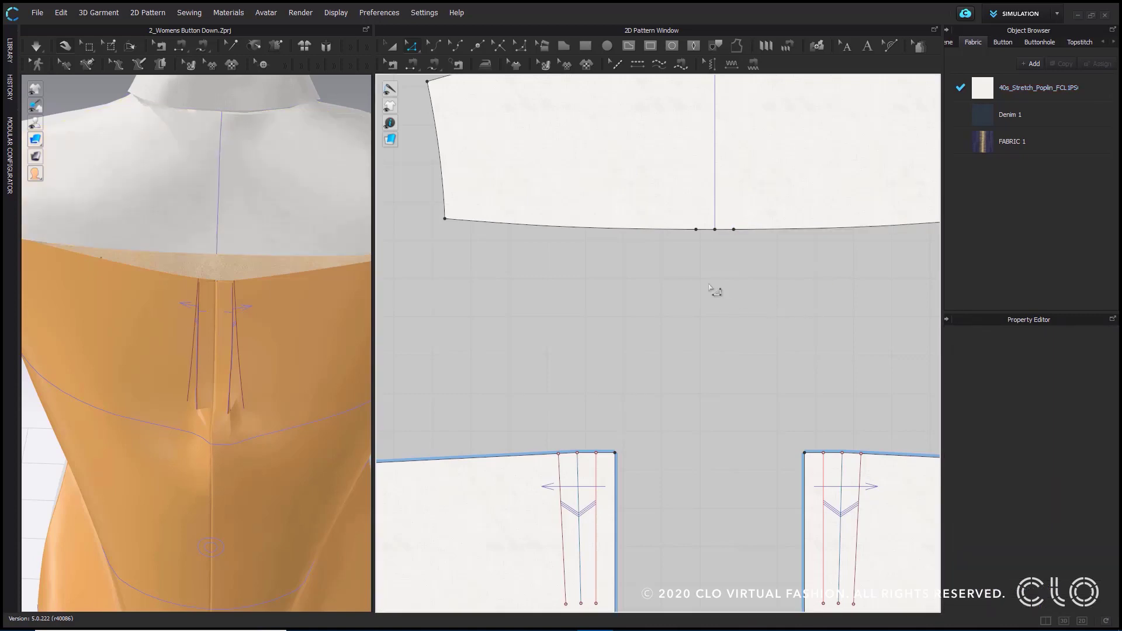
# - Apply Pleats Sewing from the yoke's 0.492 in segment left of centre back to the left back panel's top edge, from centre back across the pleat
pyautogui.scroll(-1, 651, 159)
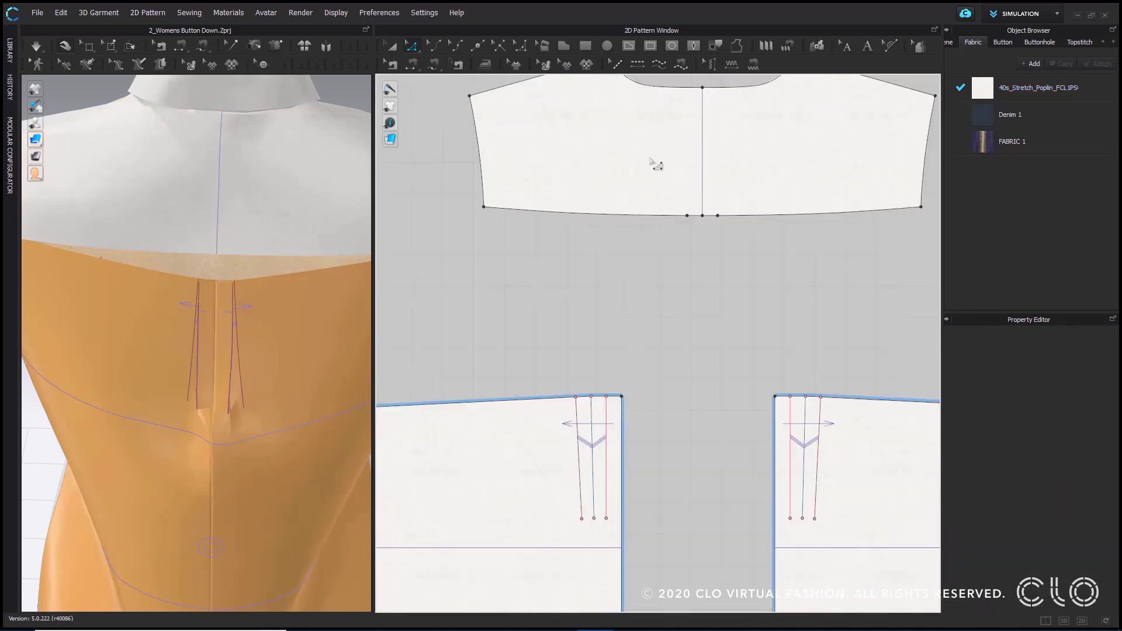
pyautogui.click(786, 50)
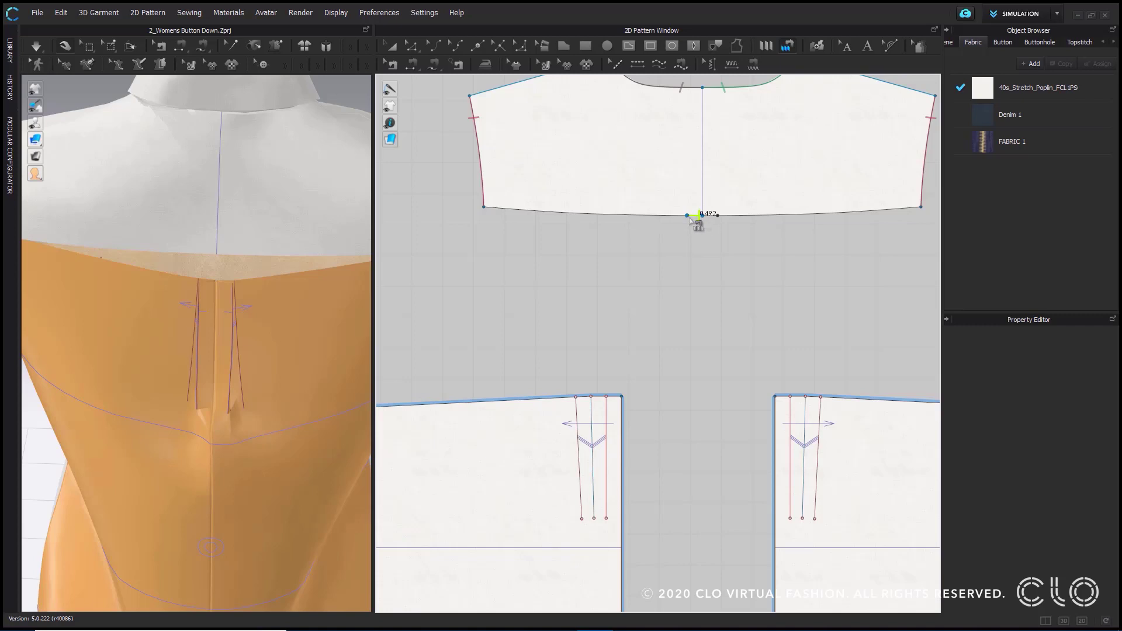
pyautogui.click(692, 216)
pyautogui.click(623, 397)
pyautogui.click(584, 399)
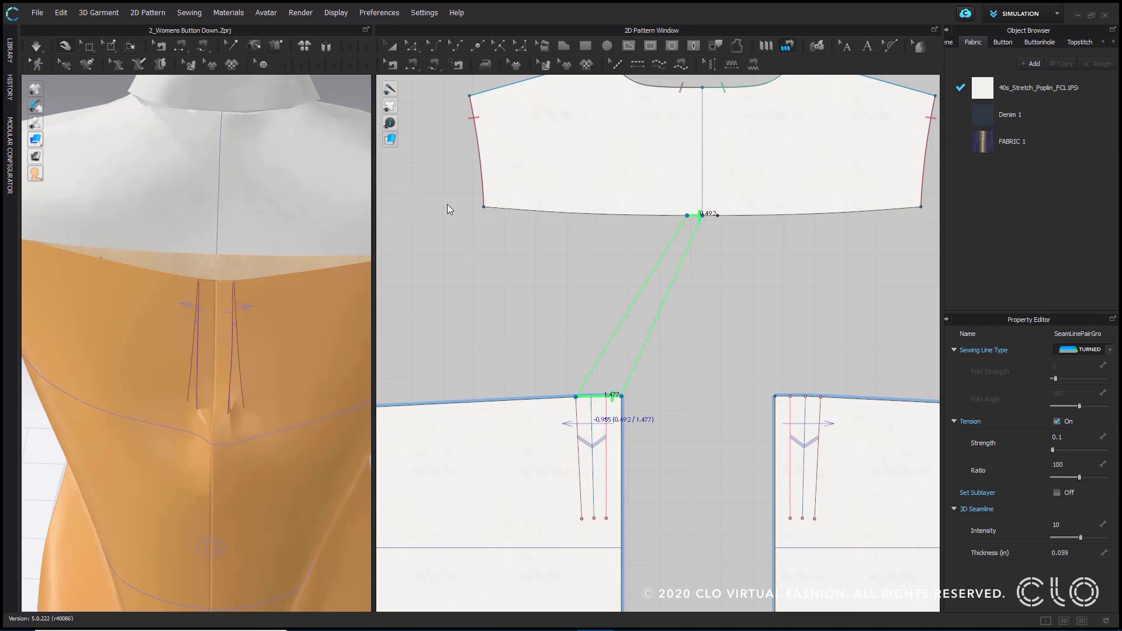
# - Examine the individual seam lines that Pleats Sewing made along the left back panel's pleat top with Edit Sewing
pyautogui.click(393, 68)
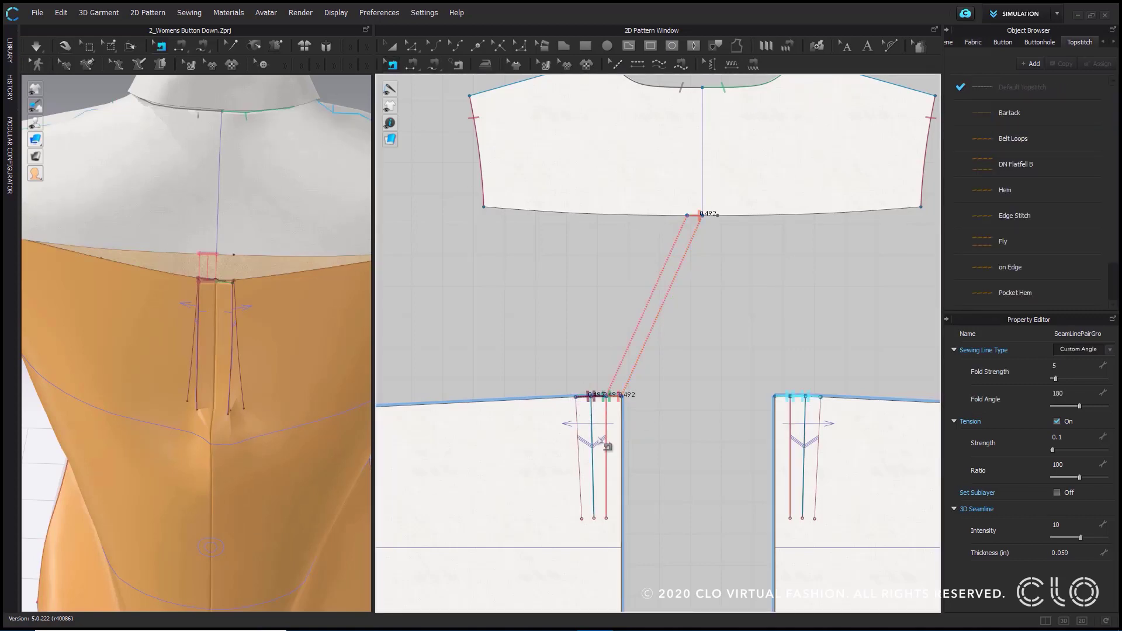
pyautogui.scroll(2, 602, 403)
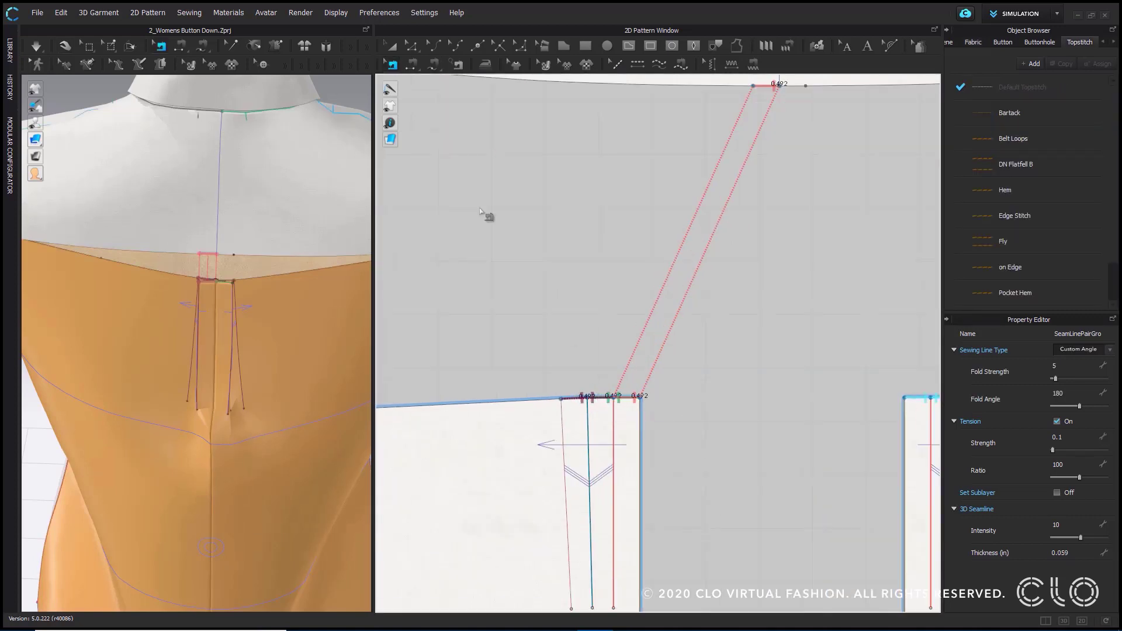
pyautogui.scroll(2, 620, 380)
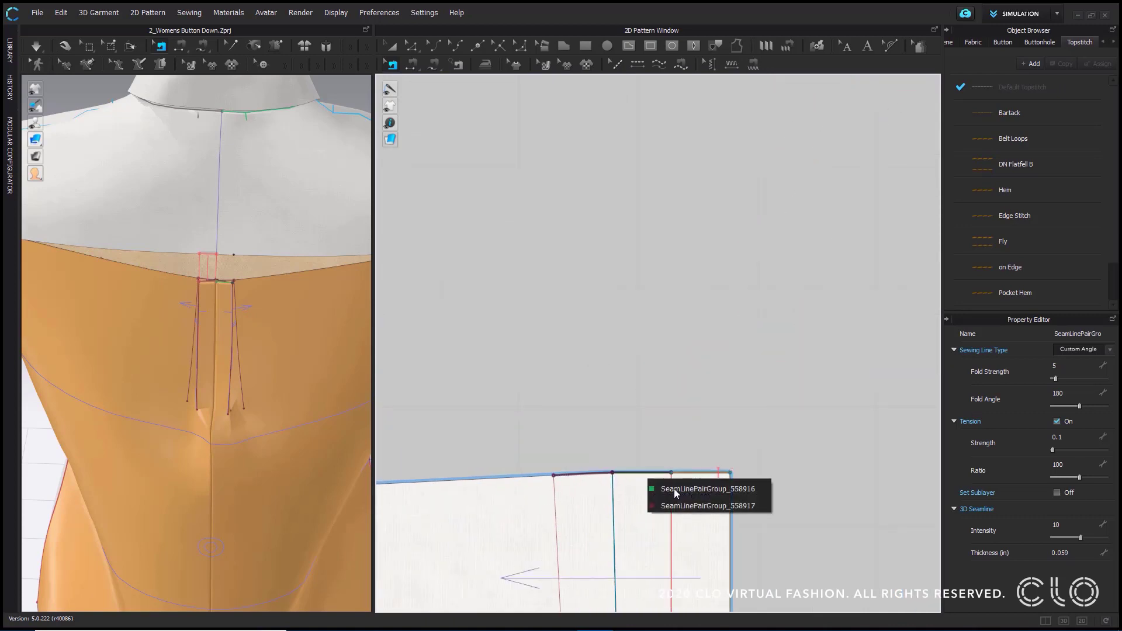
pyautogui.click(675, 490)
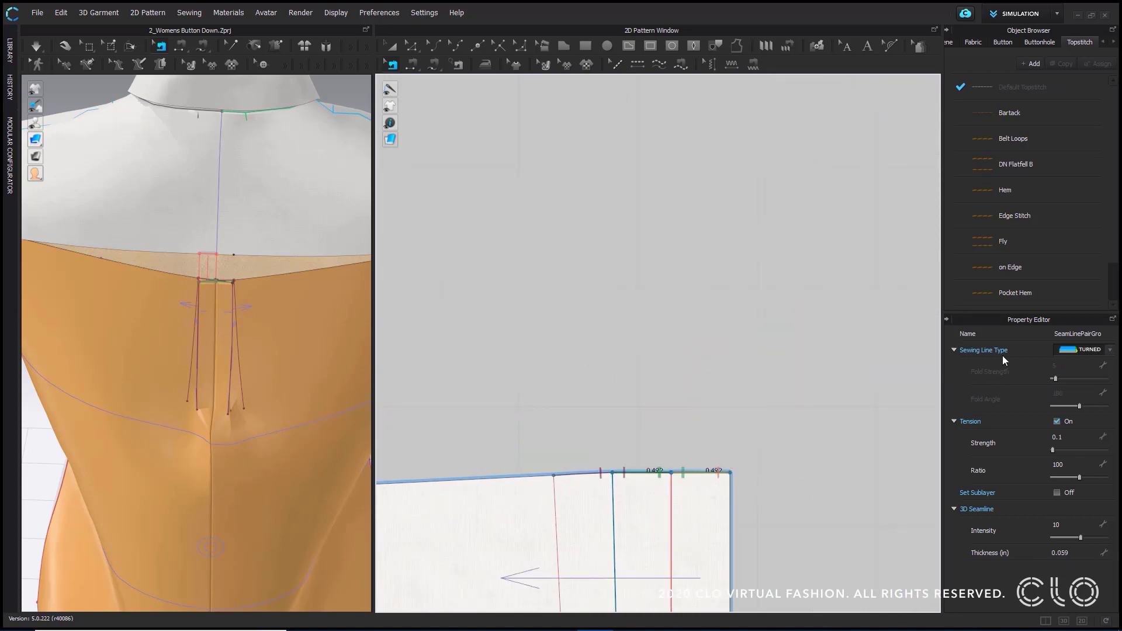
pyautogui.click(804, 386)
# - Free-sew the yoke's lower-left edge, from armhole to split point, to the left back panel's top edge from armhole to the outer pleat line
pyautogui.scroll(-2, 801, 381)
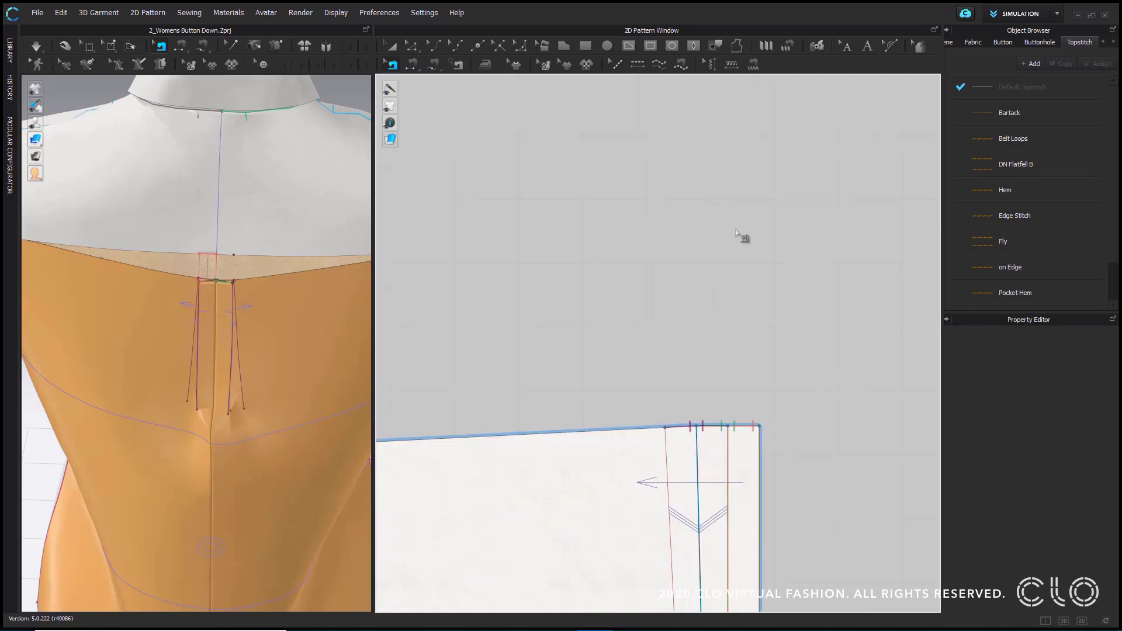
pyautogui.scroll(-3, 742, 245)
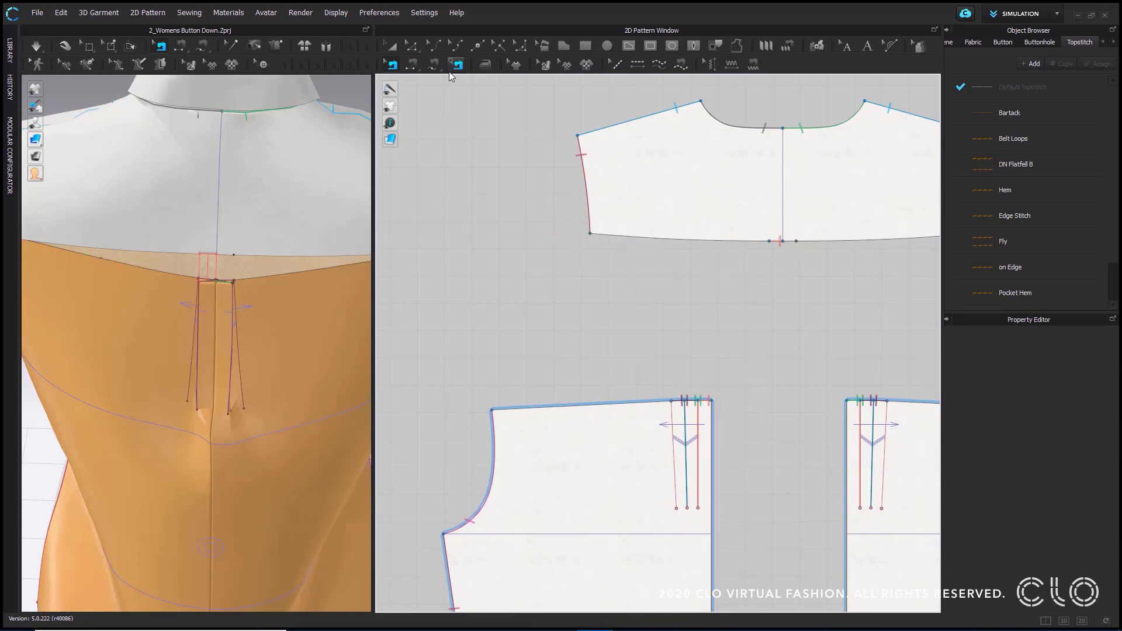
pyautogui.click(434, 65)
pyautogui.click(591, 233)
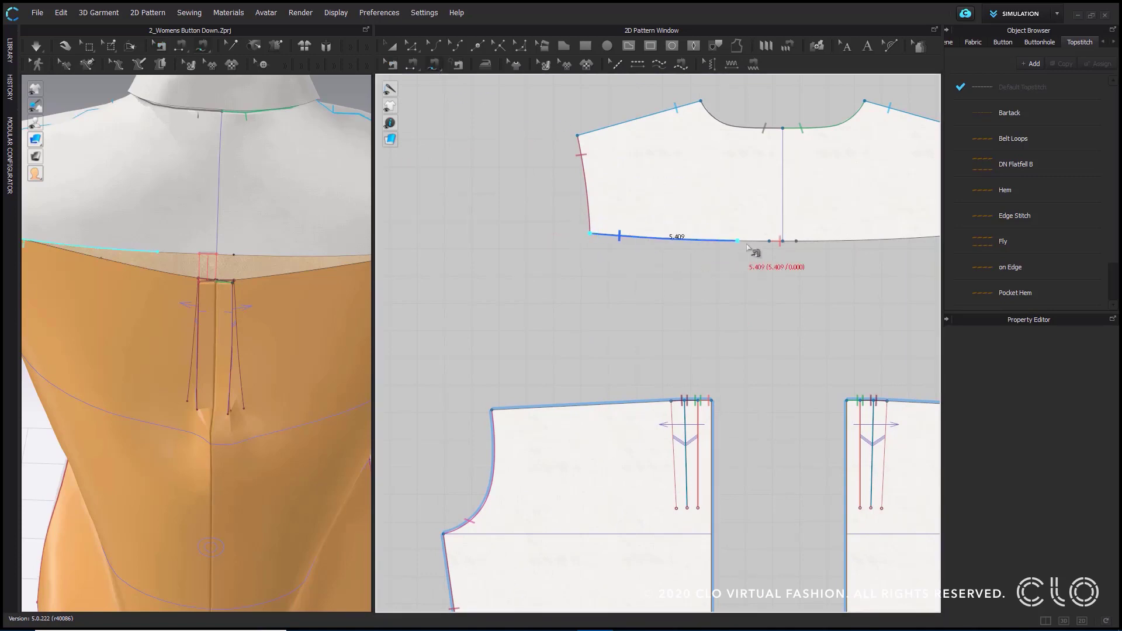
pyautogui.click(769, 241)
pyautogui.click(492, 410)
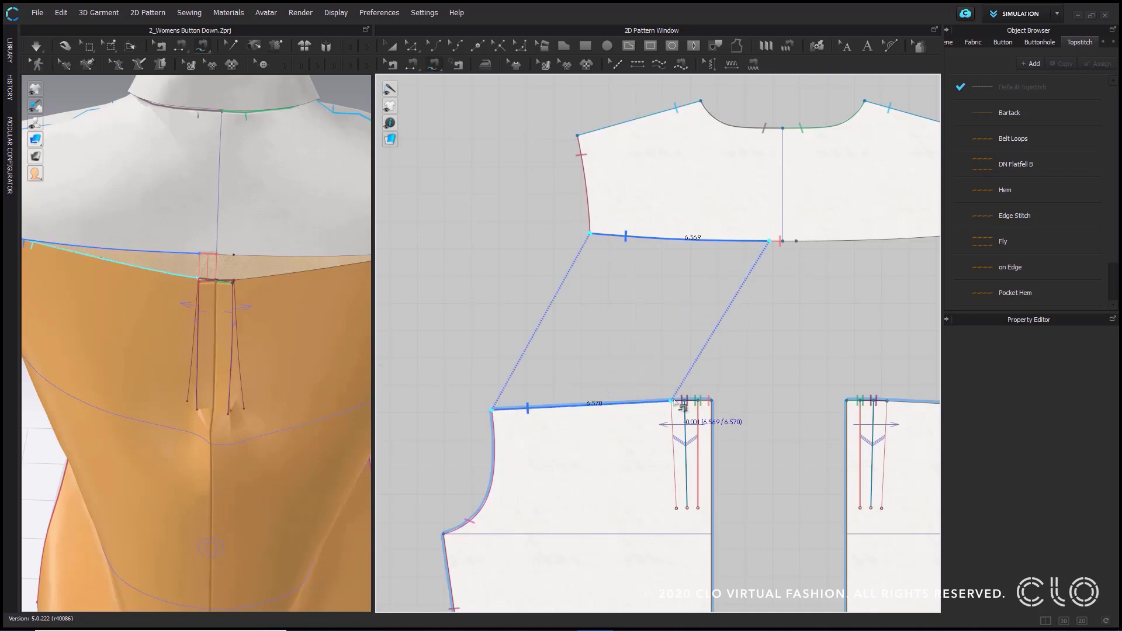
pyautogui.click(672, 401)
# - Free-sew the right back panel's top edge, from outer pleat line to armhole, to the matching right part of the yoke's lower edge
pyautogui.moveTo(909, 414); pyautogui.dragTo(634, 408, button='middle')
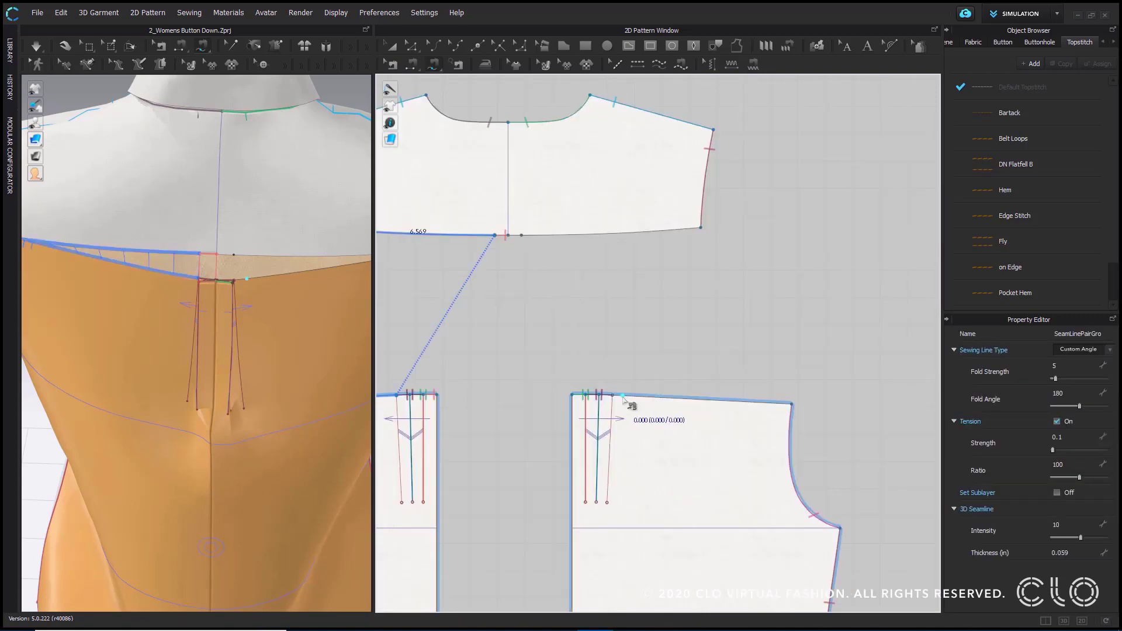
pyautogui.click(614, 396)
pyautogui.click(791, 403)
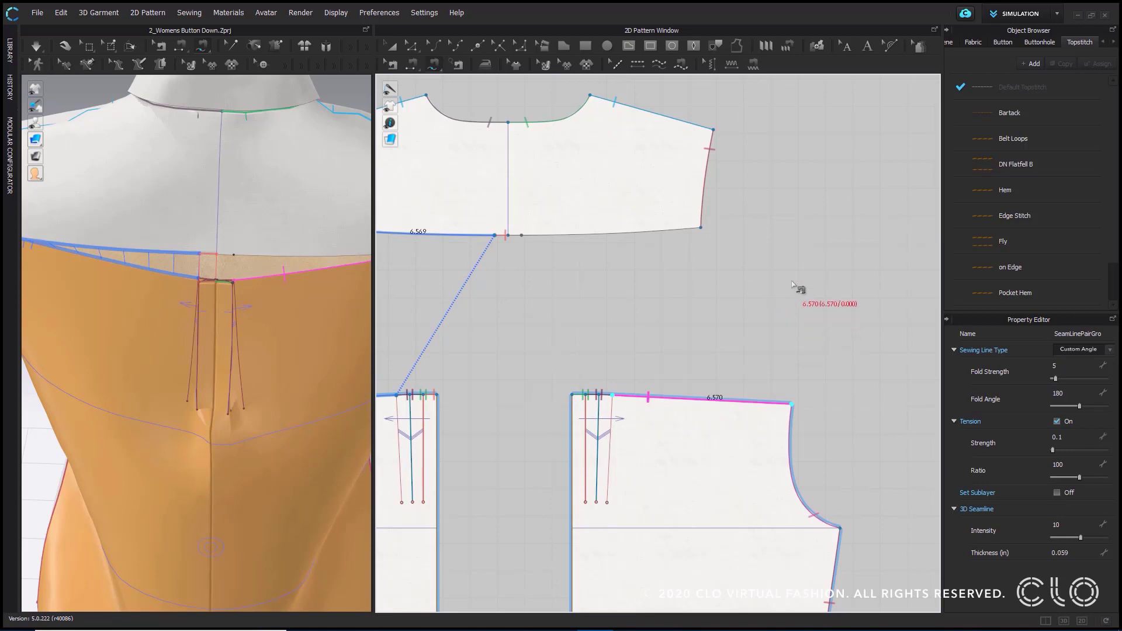
pyautogui.click(522, 235)
pyautogui.click(701, 227)
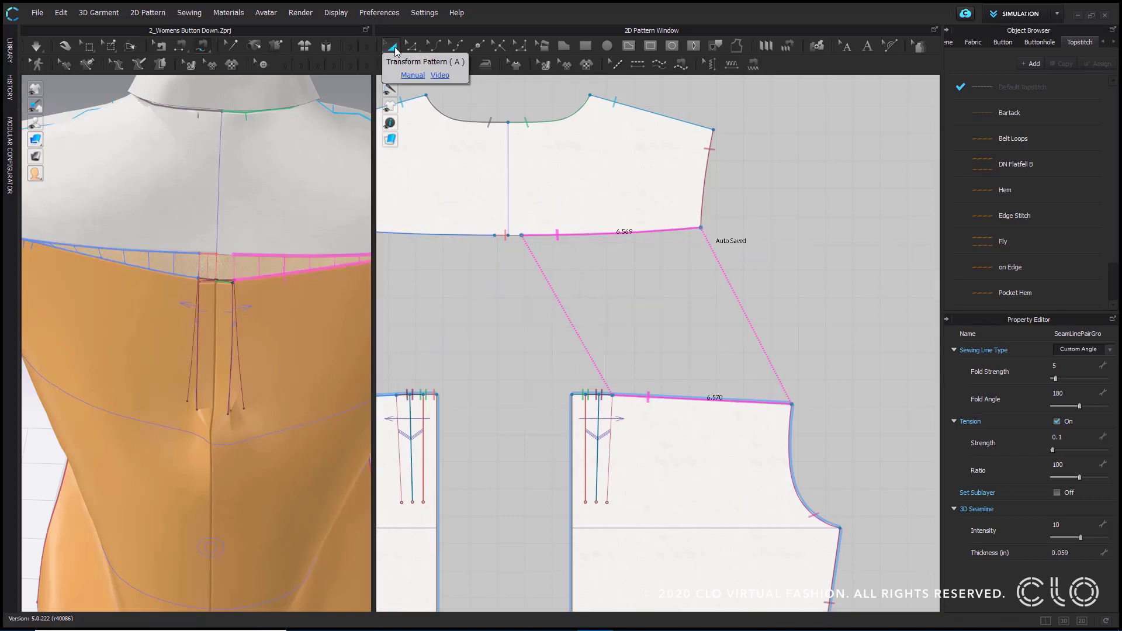
# - Simulate the garment to pull the back panels up to the yoke, and view the pleats from behind
pyautogui.click(391, 46)
pyautogui.click(35, 48)
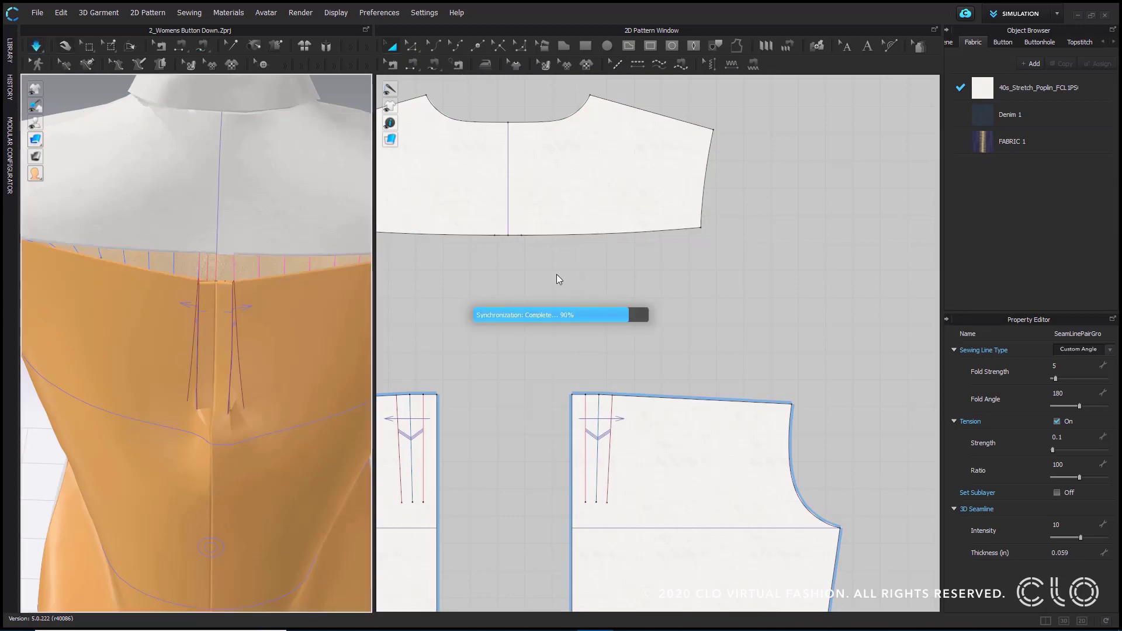
pyautogui.scroll(-2, 289, 285)
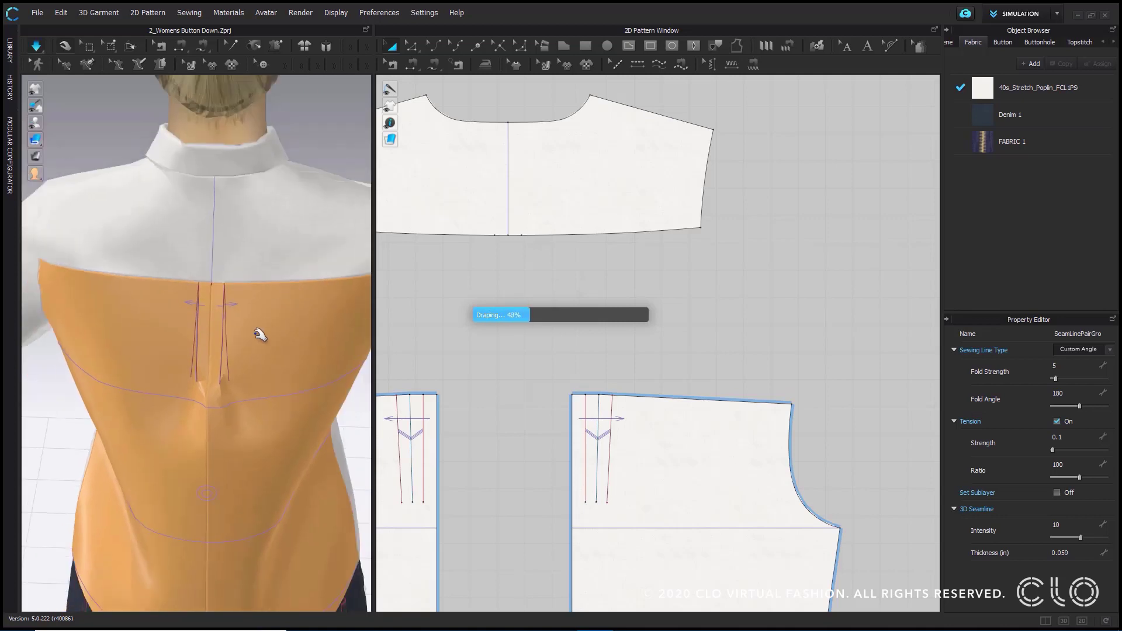
pyautogui.moveTo(269, 294); pyautogui.dragTo(273, 333, button='right')
# - Select both back panels and unstrengthen them
pyautogui.click(243, 340)
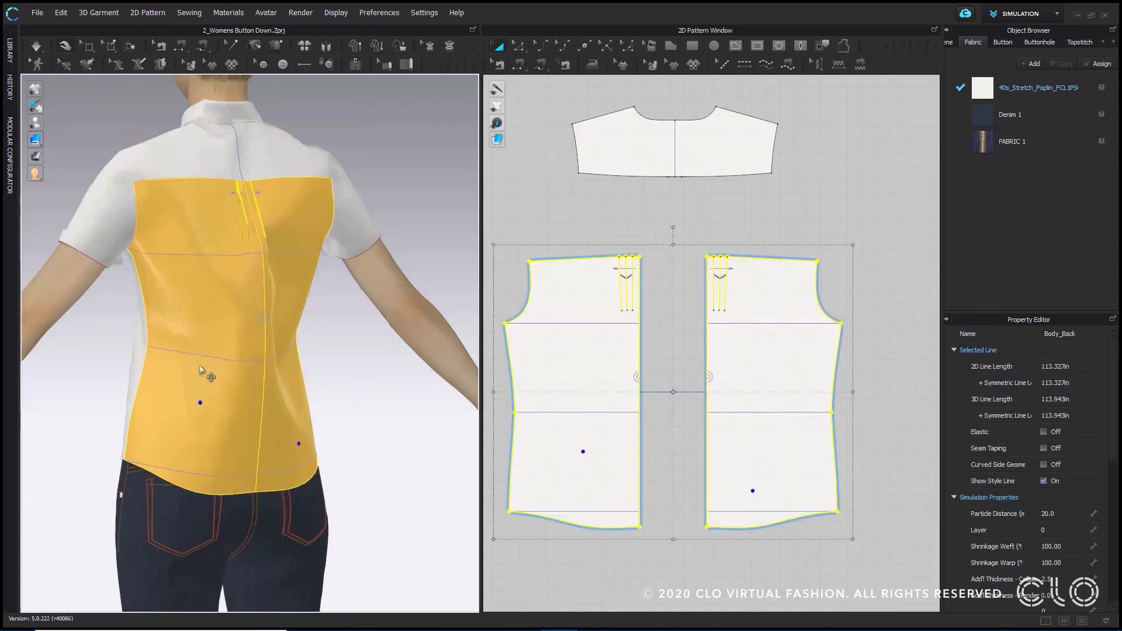
pyautogui.rightClick(200, 368)
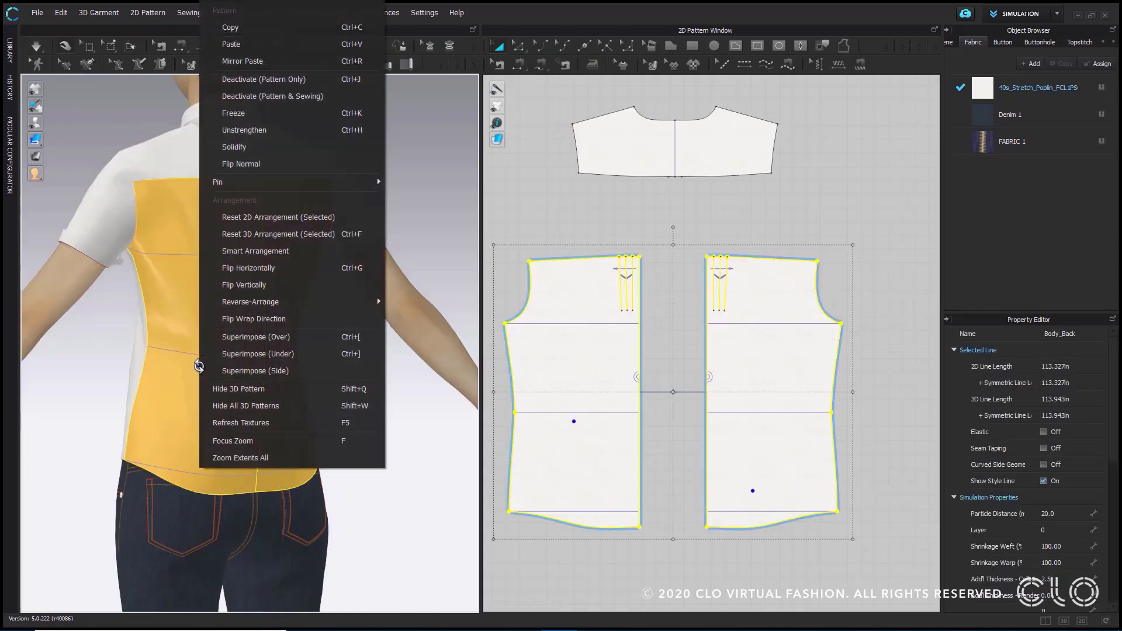
pyautogui.click(222, 112)
pyautogui.click(374, 452)
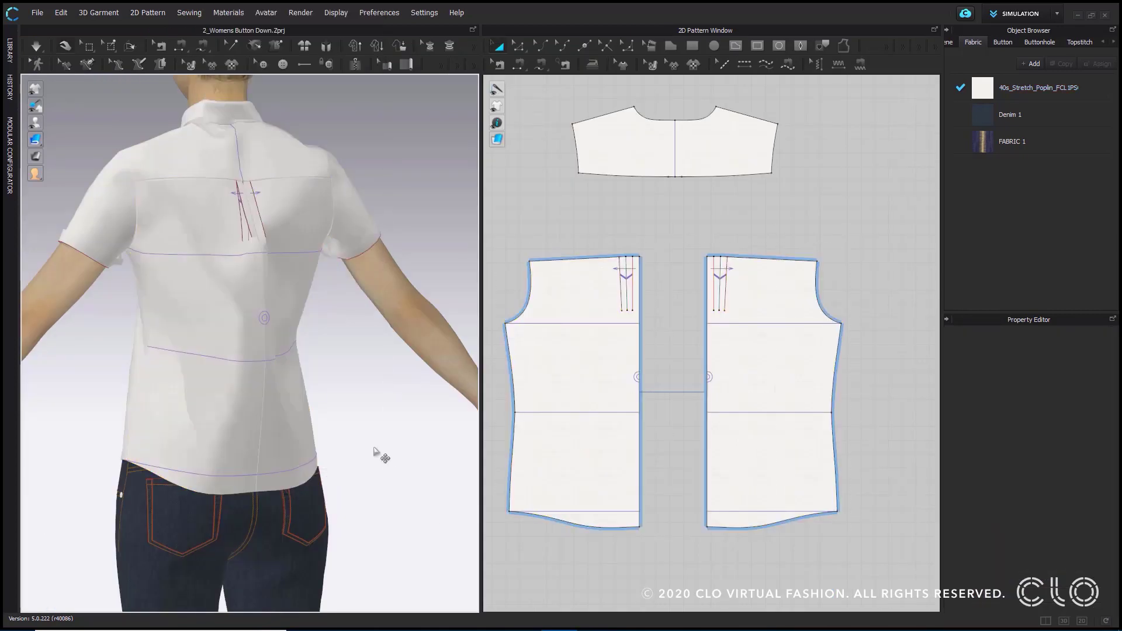
# - Simulate the unstrengthened shirt and check its drape from the back and the front
pyautogui.press('space')
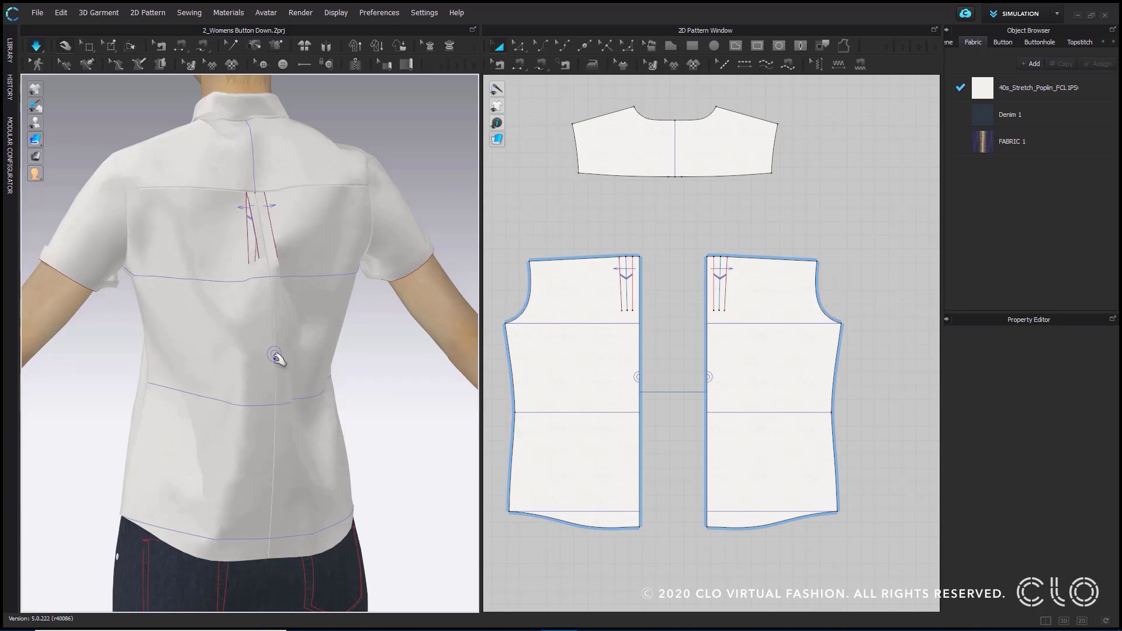
pyautogui.moveTo(150, 401); pyautogui.dragTo(315, 419, button='right')
pyautogui.moveTo(190, 416); pyautogui.dragTo(261, 401, button='middle')
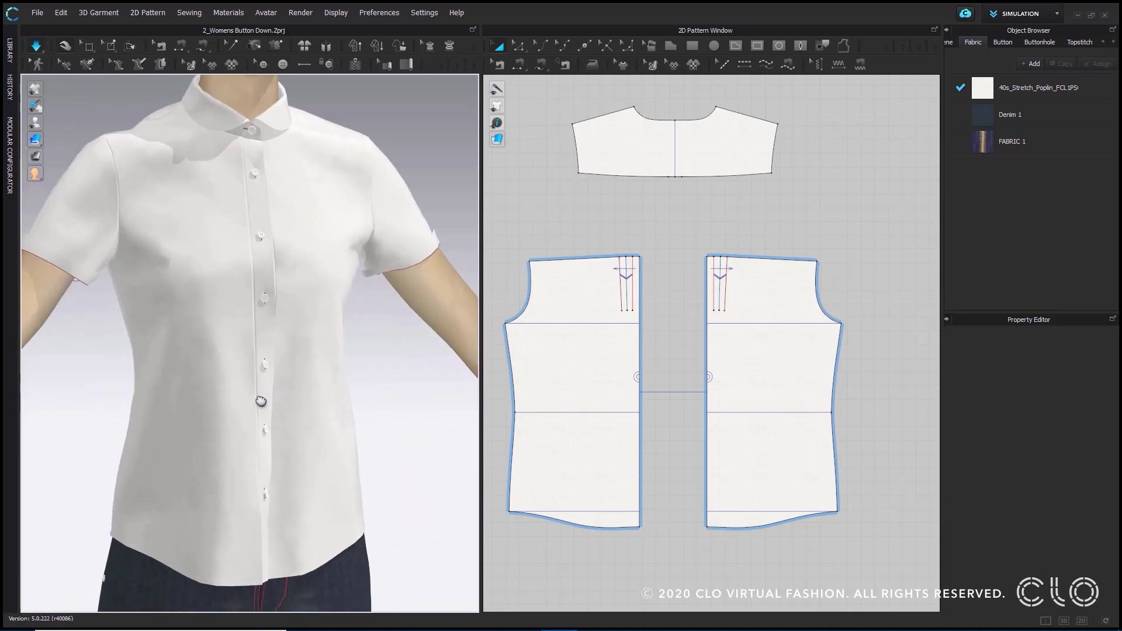
pyautogui.scroll(-3, 238, 390)
# - Open the library to view the practice projects for the men's button-down and women's collared dress
pyautogui.click(9, 59)
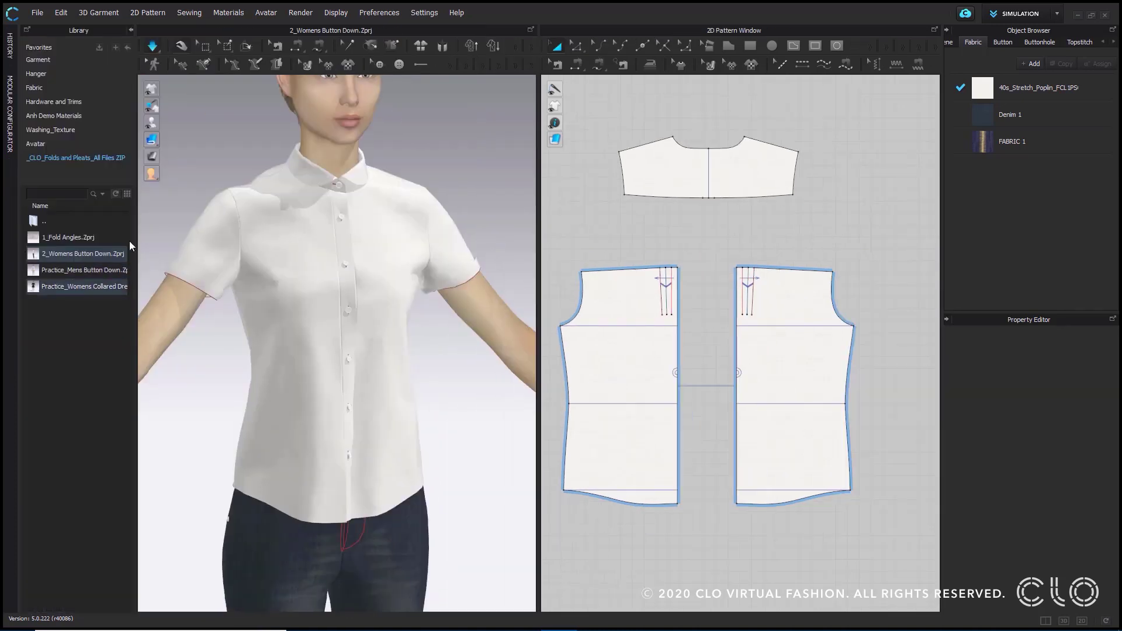
pyautogui.moveTo(89, 274)
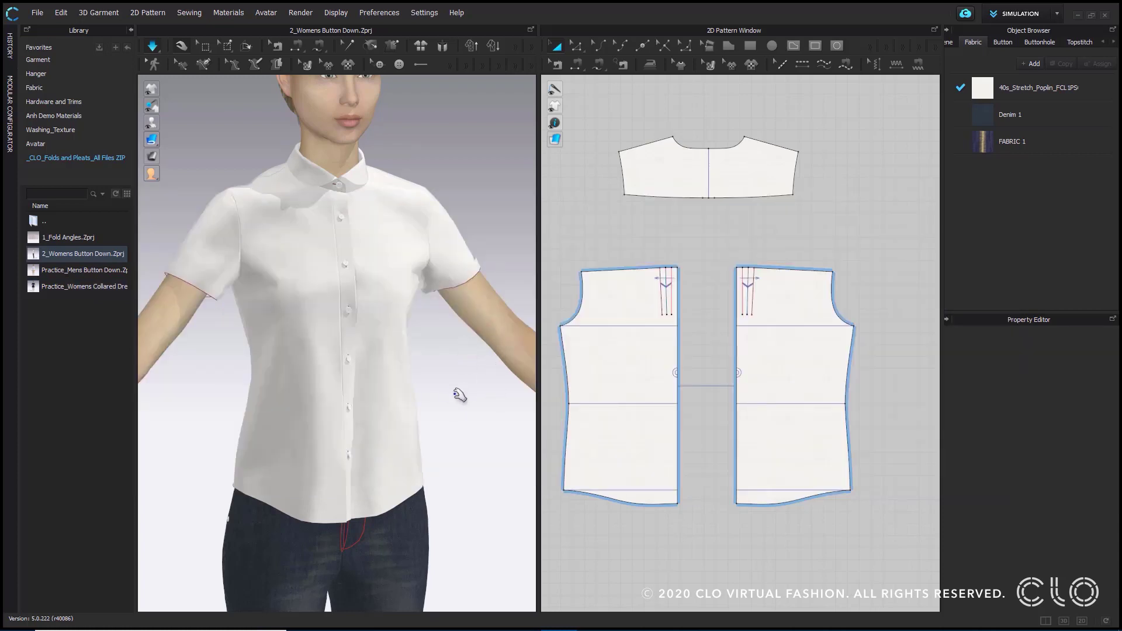
pyautogui.scroll(2, 471, 405)
pyautogui.scroll(-2, 470, 405)
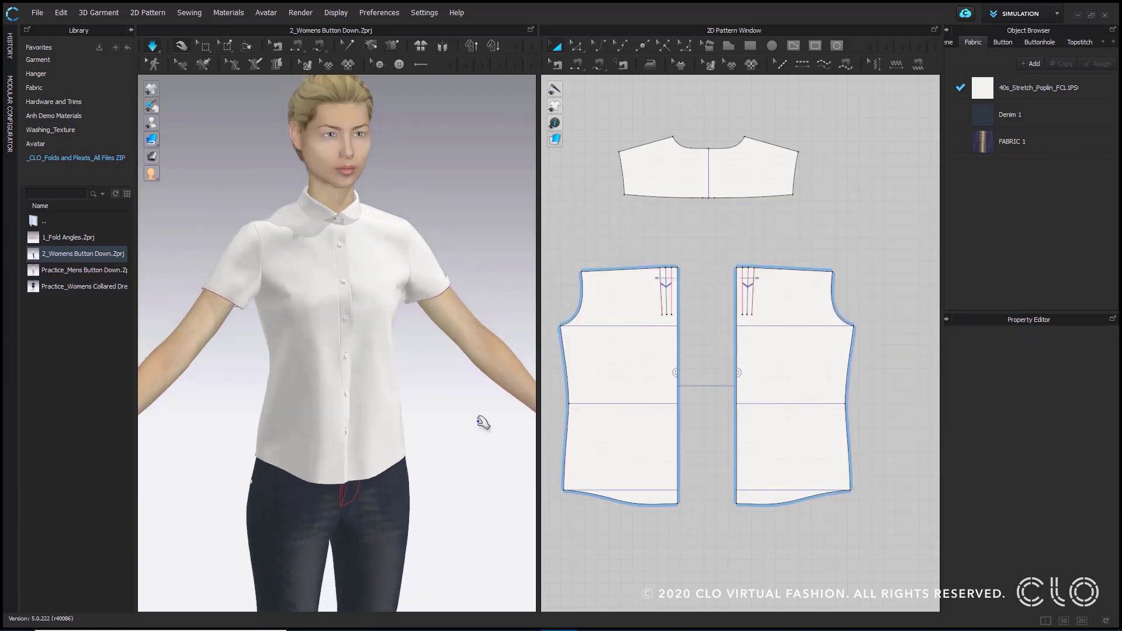